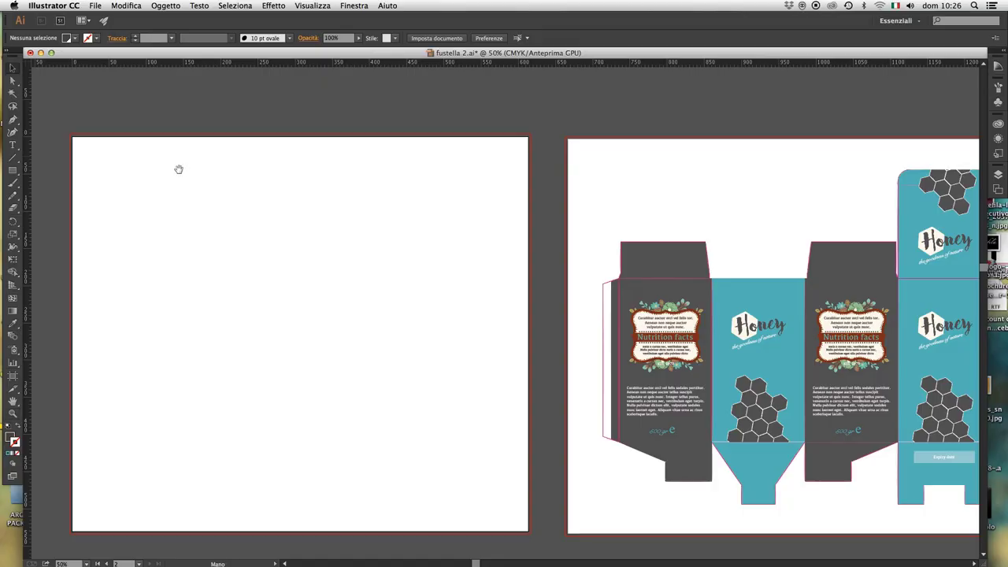
In fustella 2.ai, pan to the empty artboard beside the finished honey box die-line.
left_click_drag(179, 170, 245, 180)
Draw a large dark brown rectangle on the blank artboard.
key("z")
left_click(299, 255)
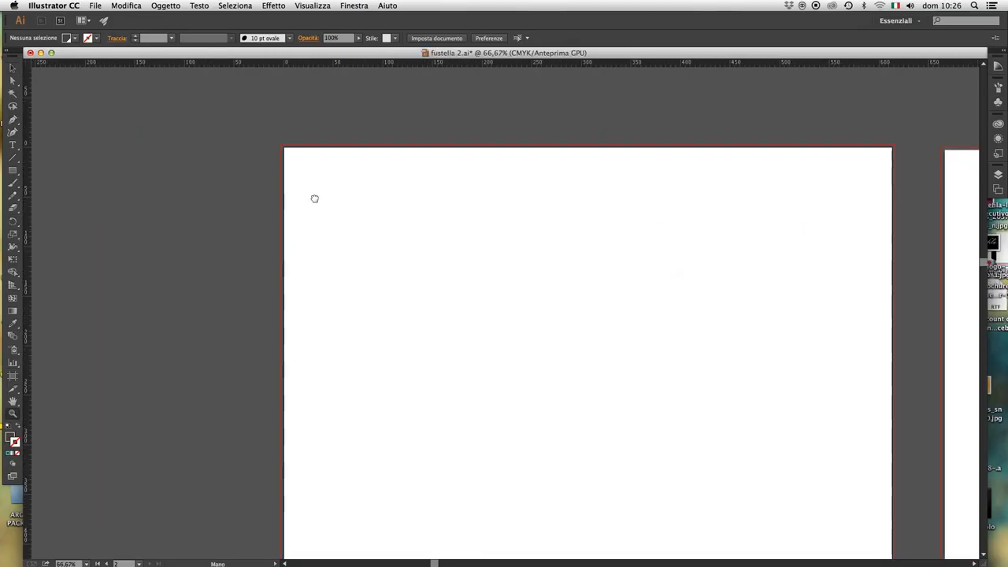
scroll(470, 232, "right", 5)
key("super+minus")
left_click_drag(465, 234, 276, 214)
scroll(277, 214, "right", 5)
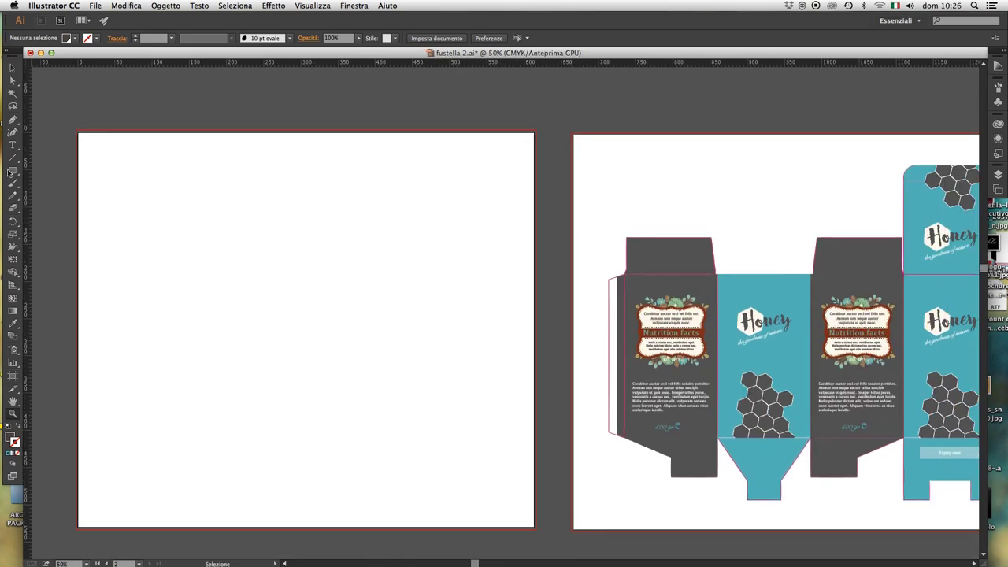
left_click(12, 170)
left_click_drag(165, 199, 464, 446)
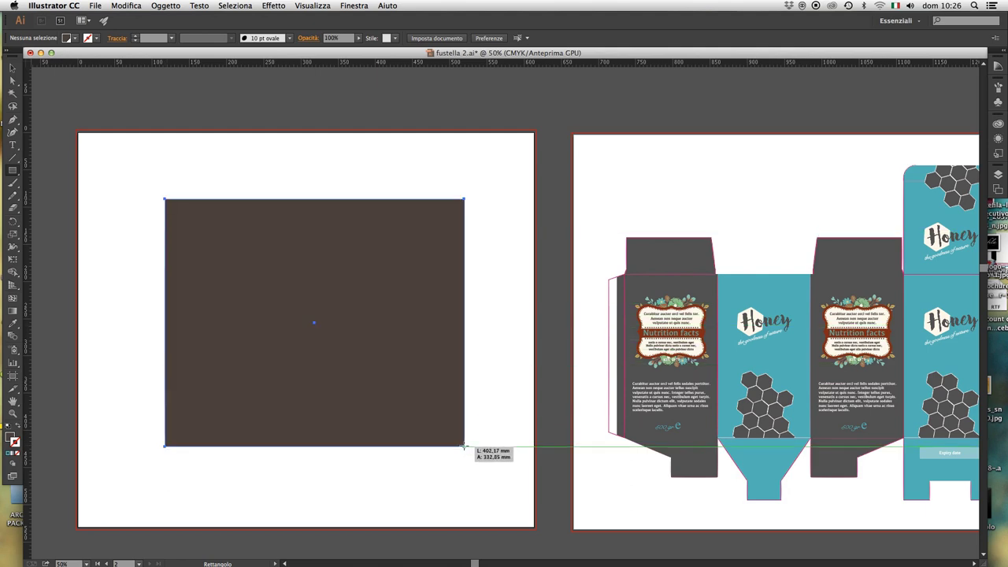
Resize the rectangle to 244 mm wide by 205 mm high in the Trasforma panel.
key("v")
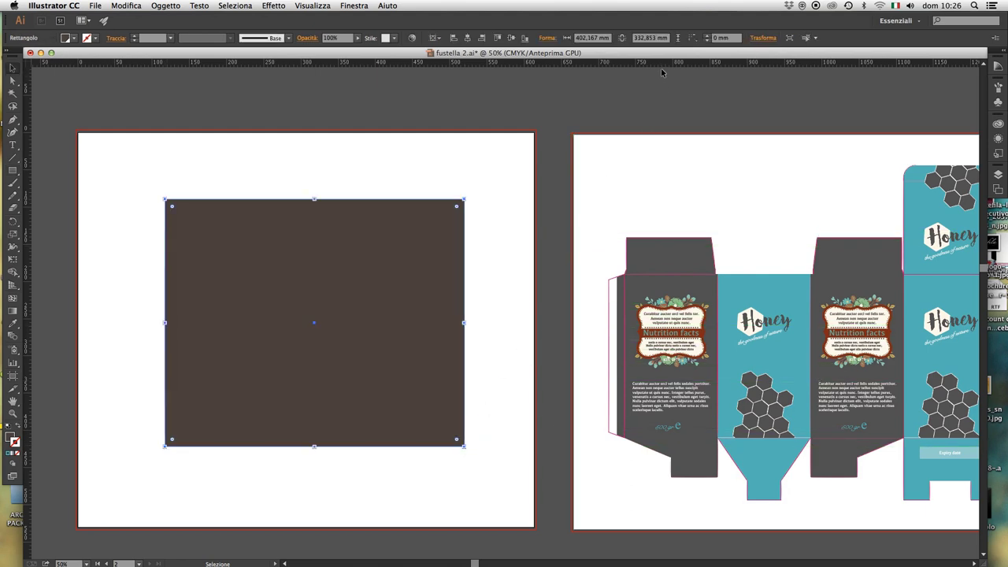
left_click(762, 38)
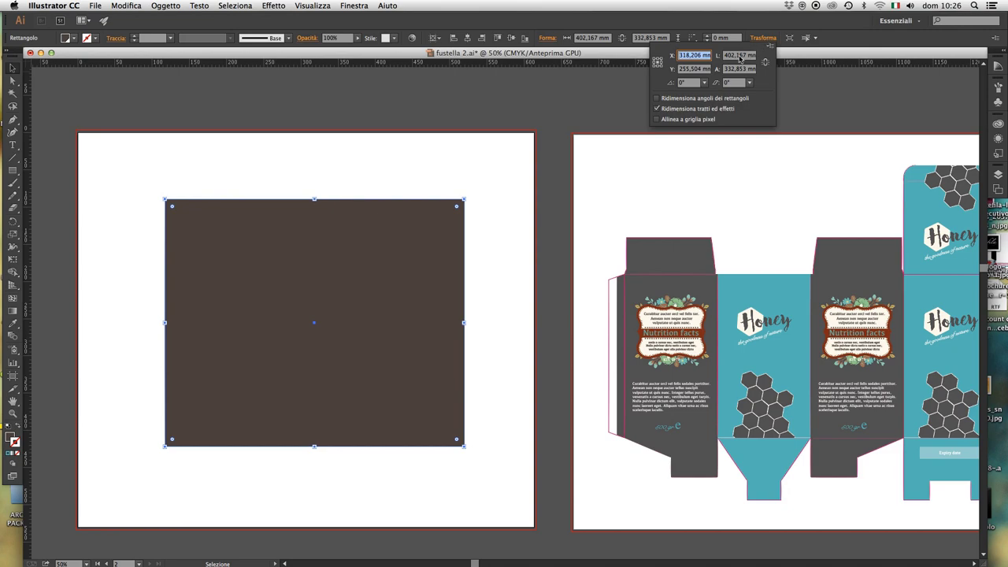
left_click(740, 57)
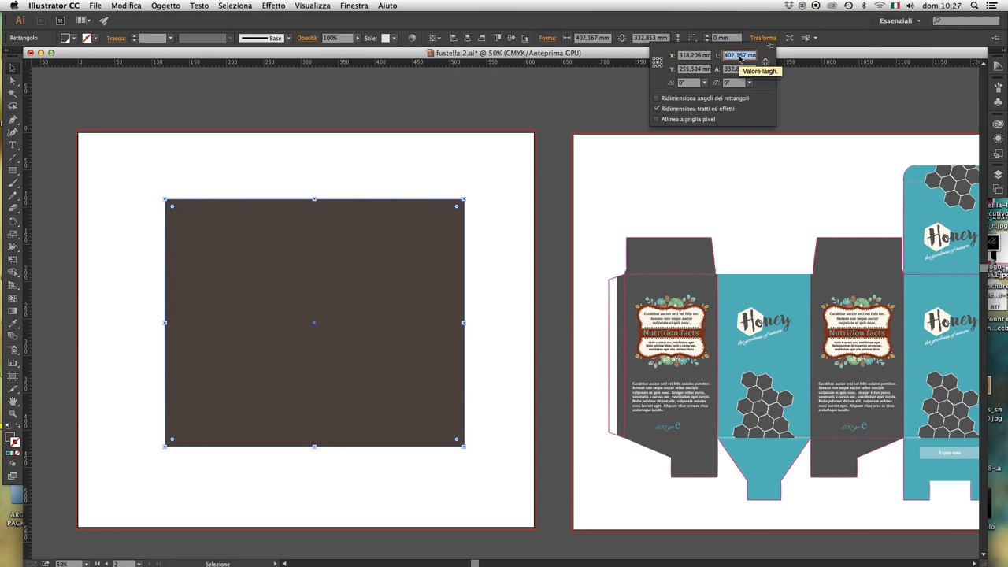
type("244")
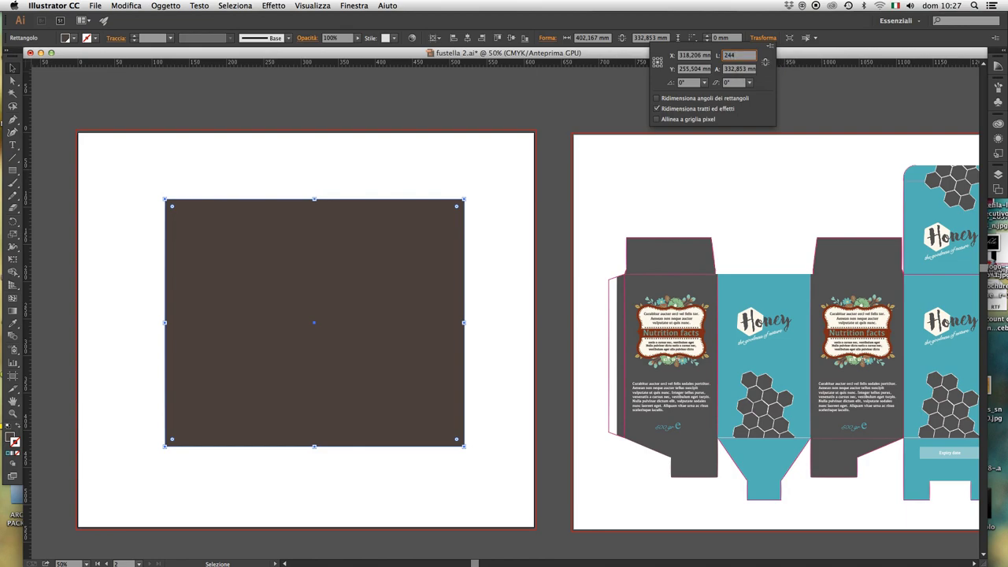
key("Tab")
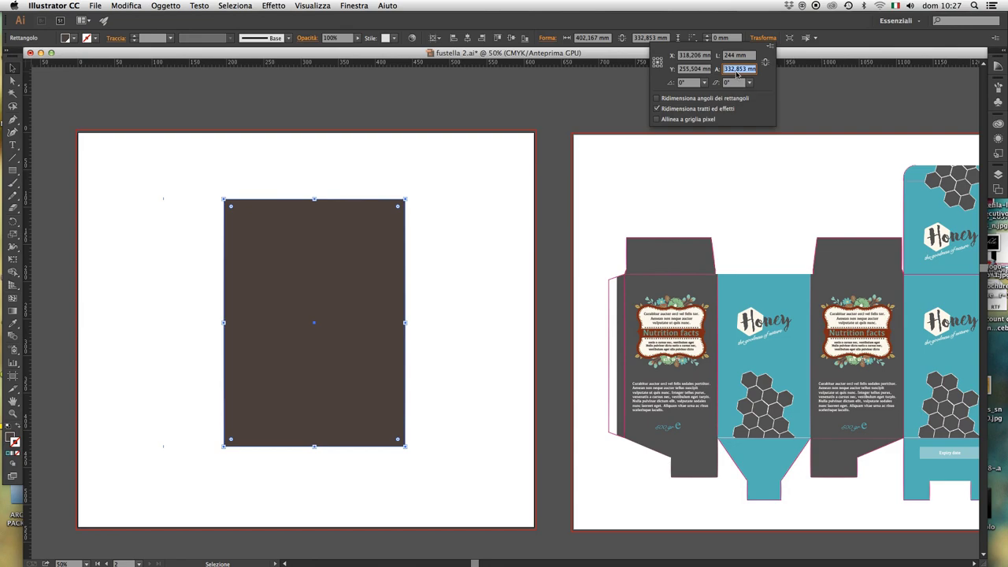
type("205")
key("Return")
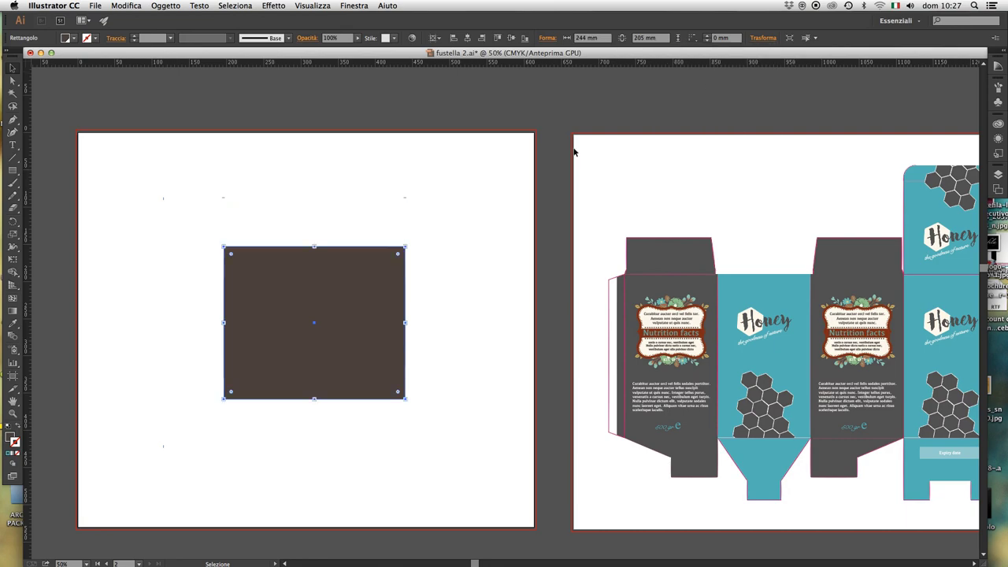
Drag a vertical guide from the ruler to the brown rectangle's centre.
left_click(478, 177)
scroll(567, 217, "left", 5)
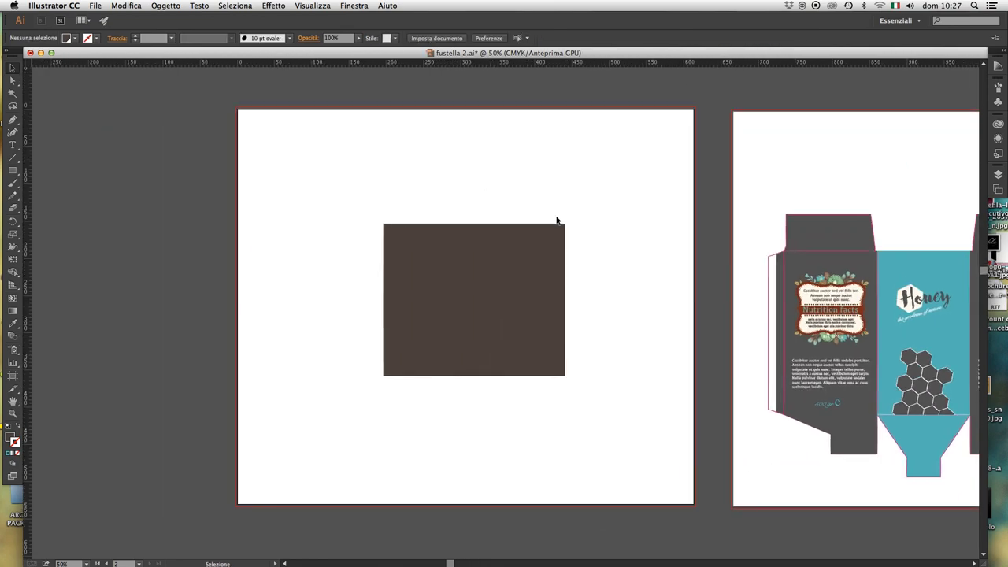
key("z")
left_click(486, 272)
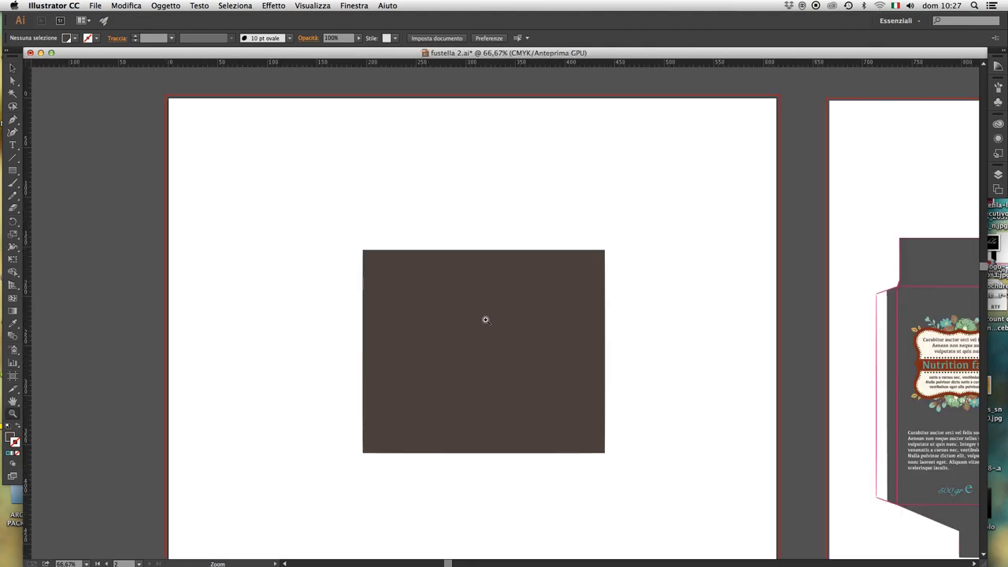
left_click(485, 318)
left_click(526, 304)
scroll(262, 240, "left", 2)
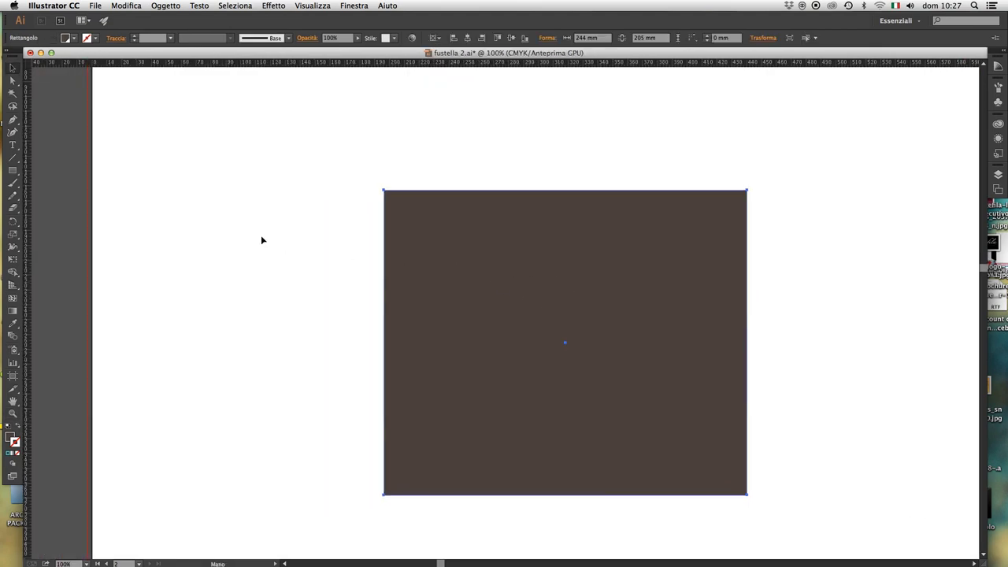
key("v")
left_click_drag(26, 205, 565, 353)
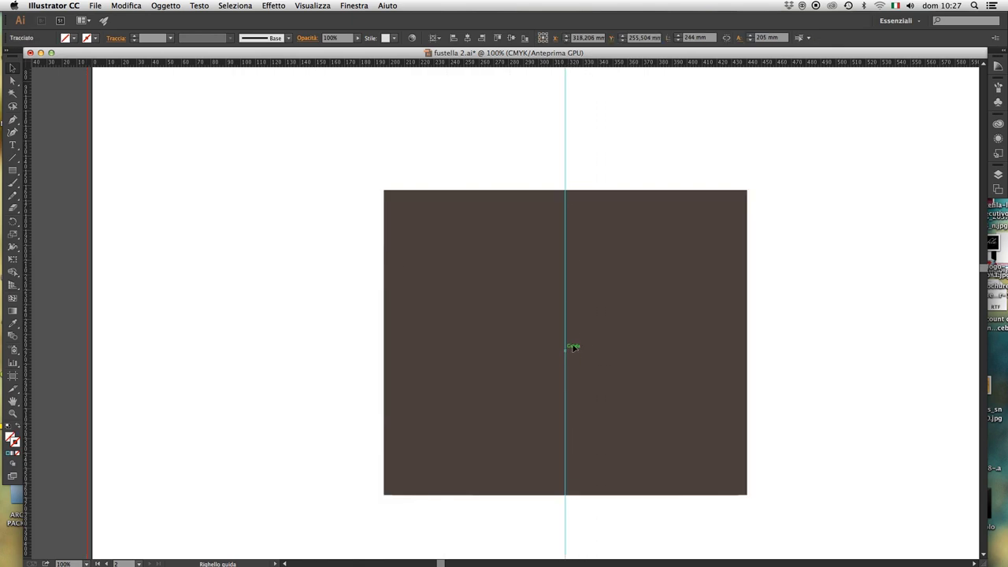
left_click(537, 168)
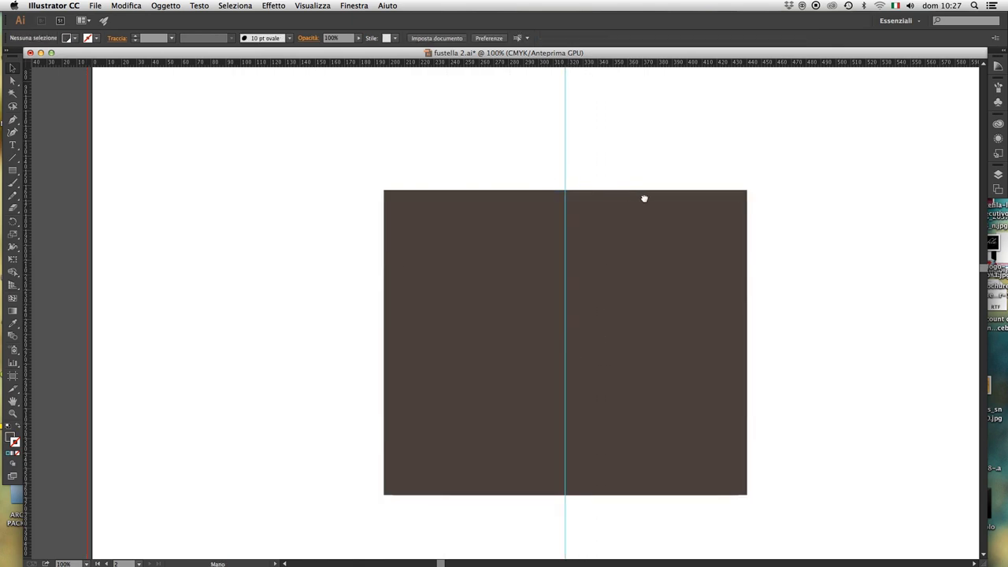
Move the rectangle lower on the artboard and zoom in on the space above it.
left_click_drag(643, 198, 572, 203)
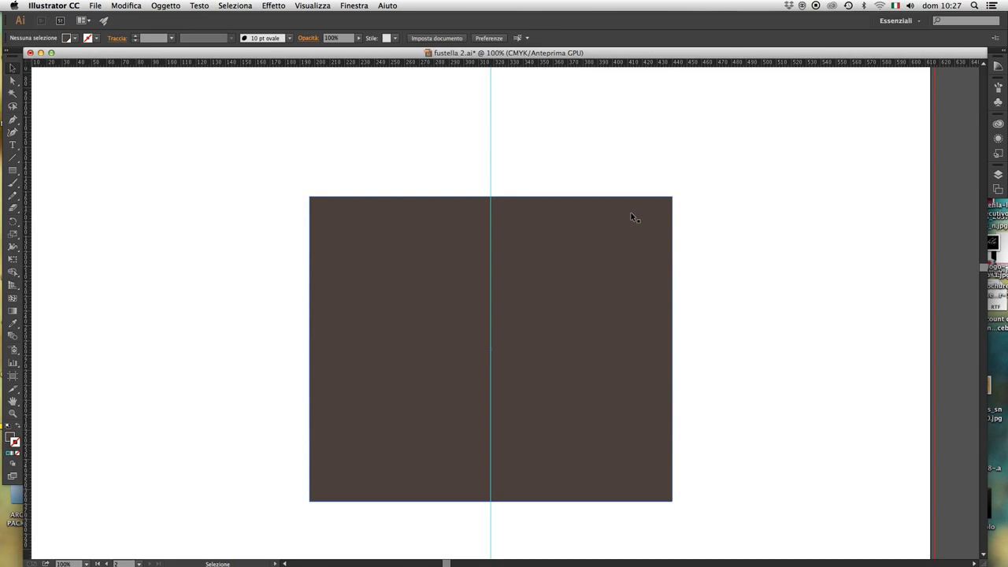
key("z")
left_click(552, 273, "alt")
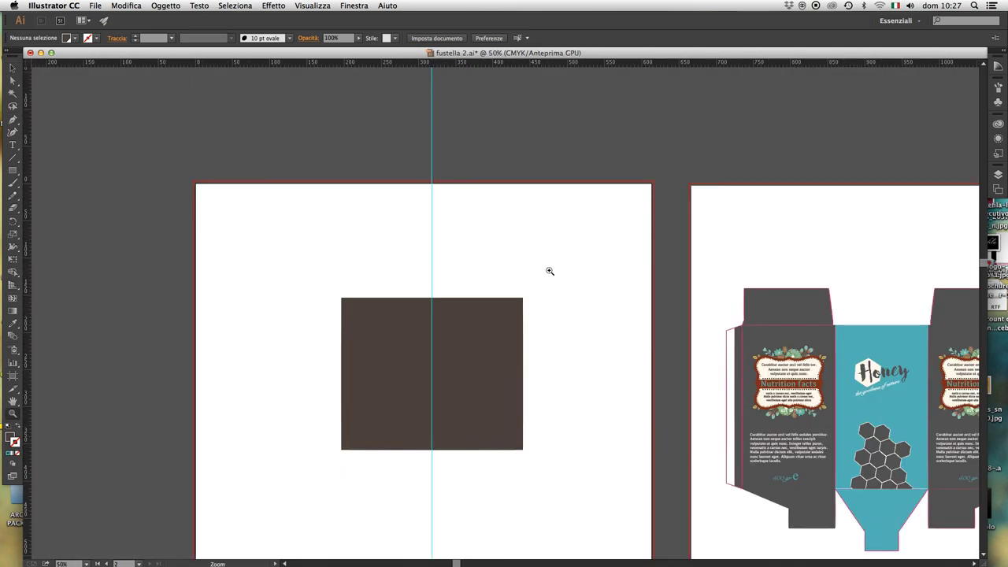
left_click_drag(526, 252, 527, 335)
left_click_drag(530, 209, 534, 75)
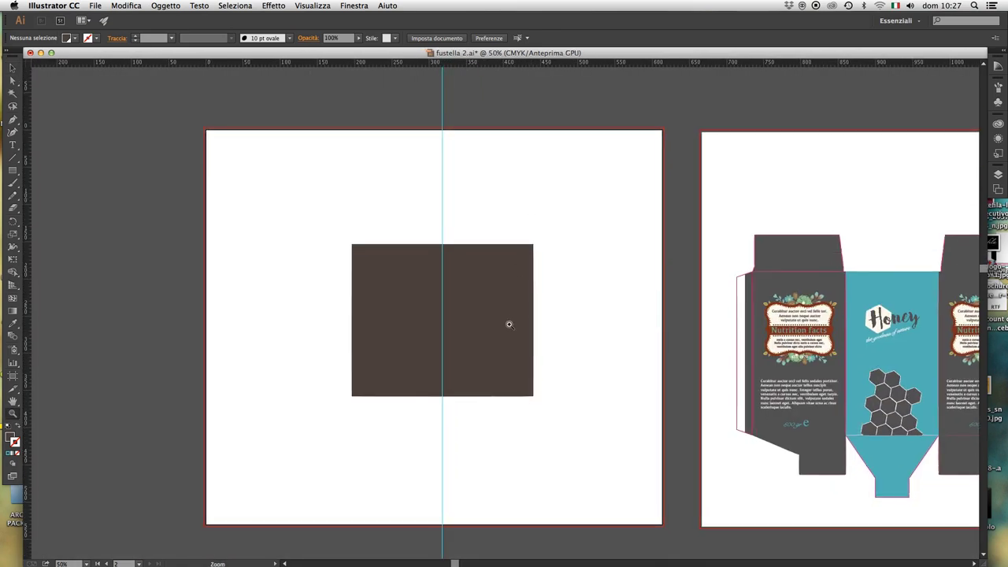
left_click_drag(500, 289, 508, 297)
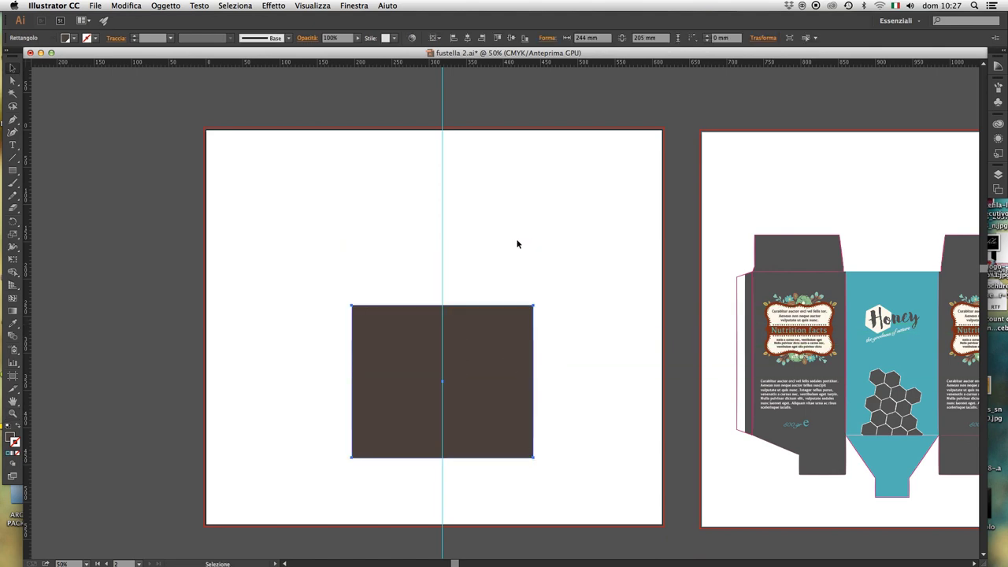
key("z")
mouse_move(468, 234)
left_mouse_down()
mouse_move(573, 334)
mouse_move(586, 371)
left_mouse_up()
scroll(563, 337, "up", 5)
scroll(563, 337, "left", 5)
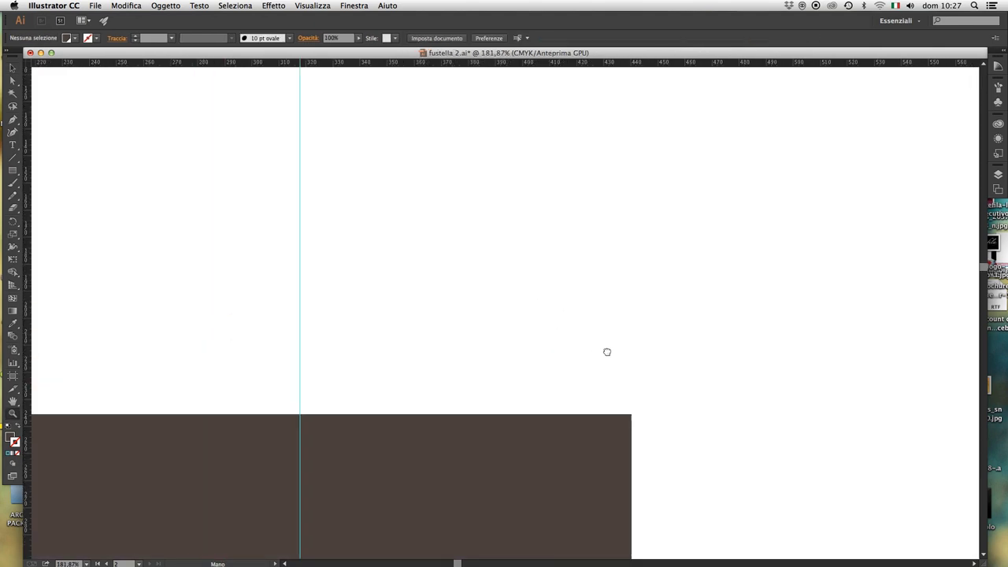
Draw a brown circle above the rectangle and size it to 110 × 110 mm.
key("l")
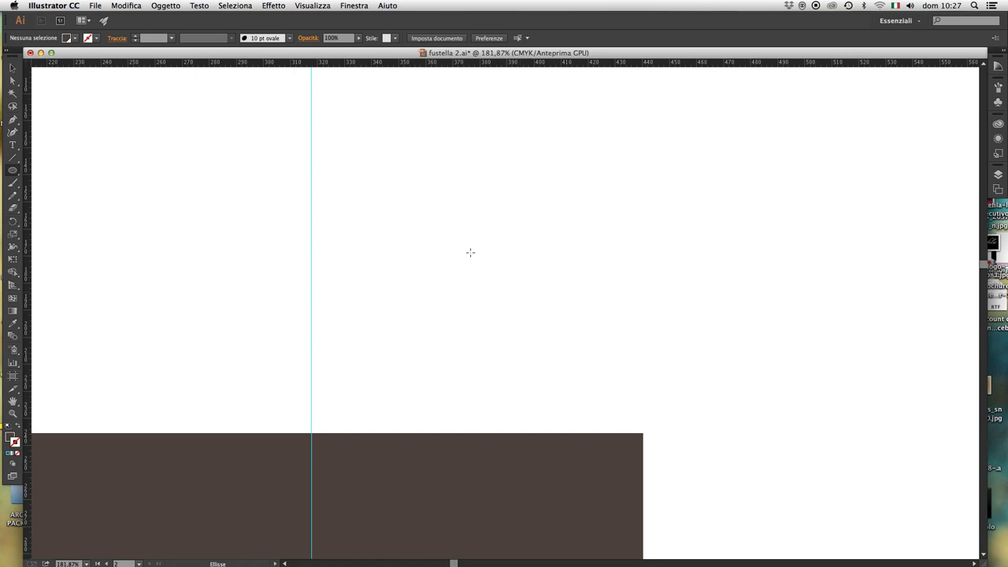
left_click_drag(471, 252, 556, 326)
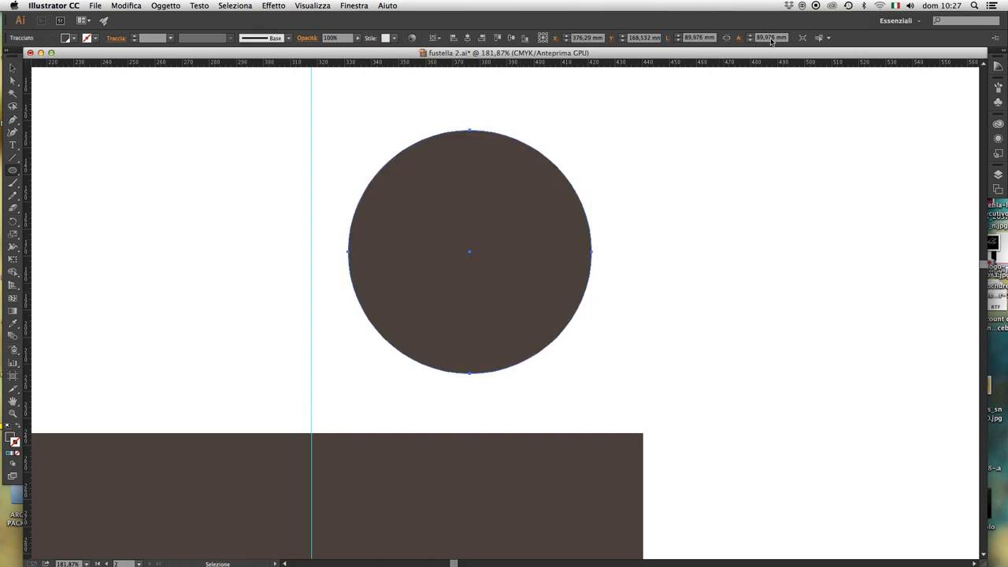
left_click(709, 38)
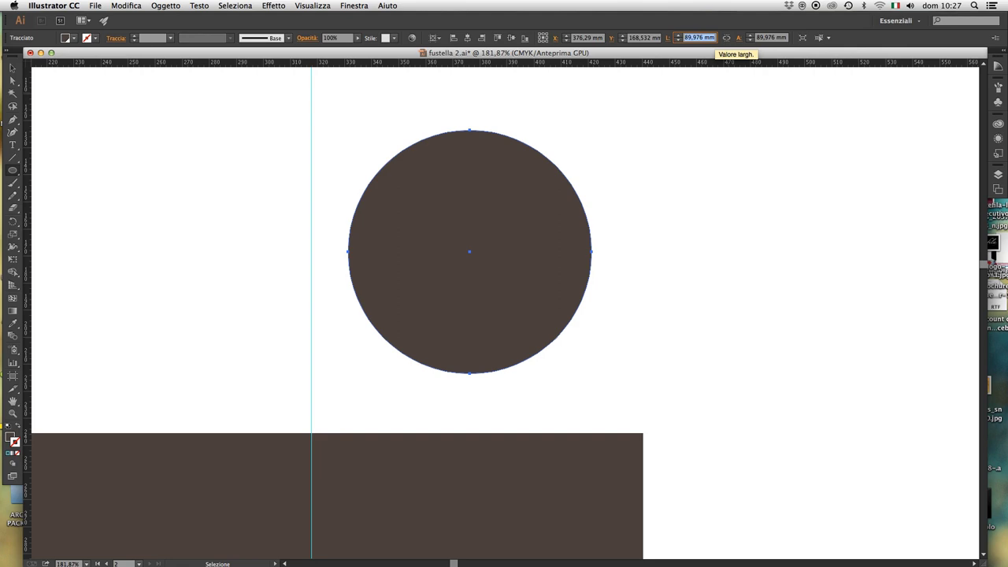
type("110")
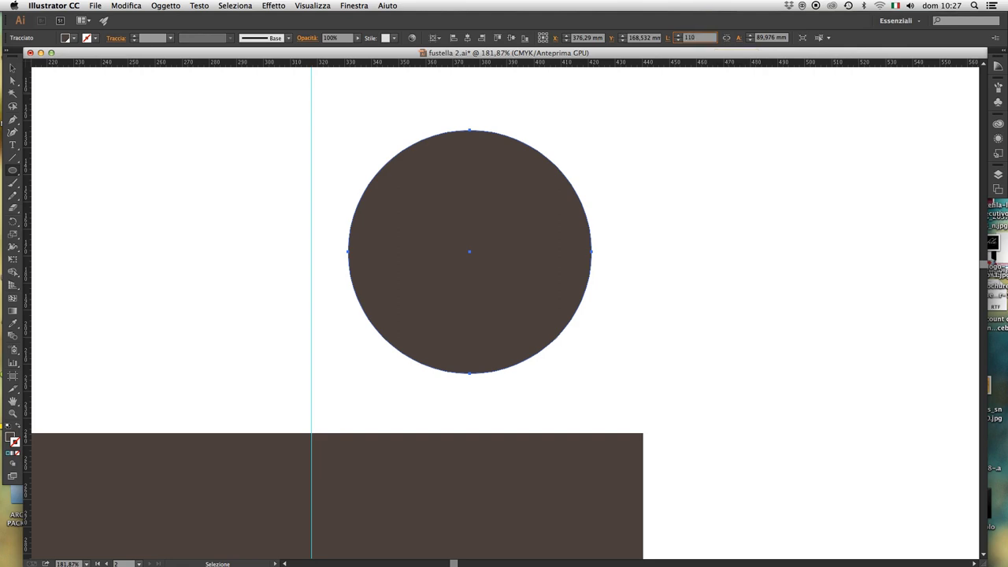
key("Return")
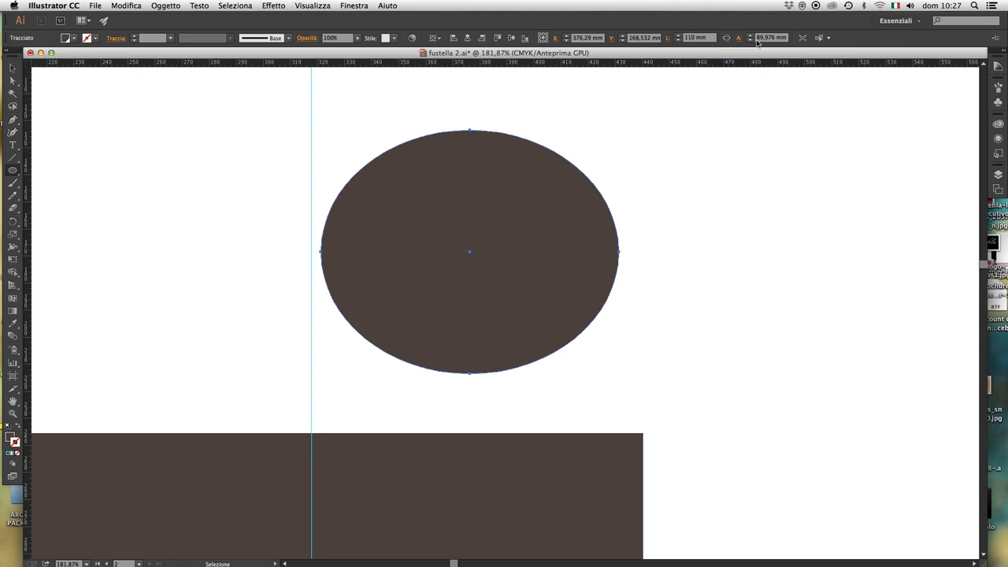
left_click(772, 37)
type("110")
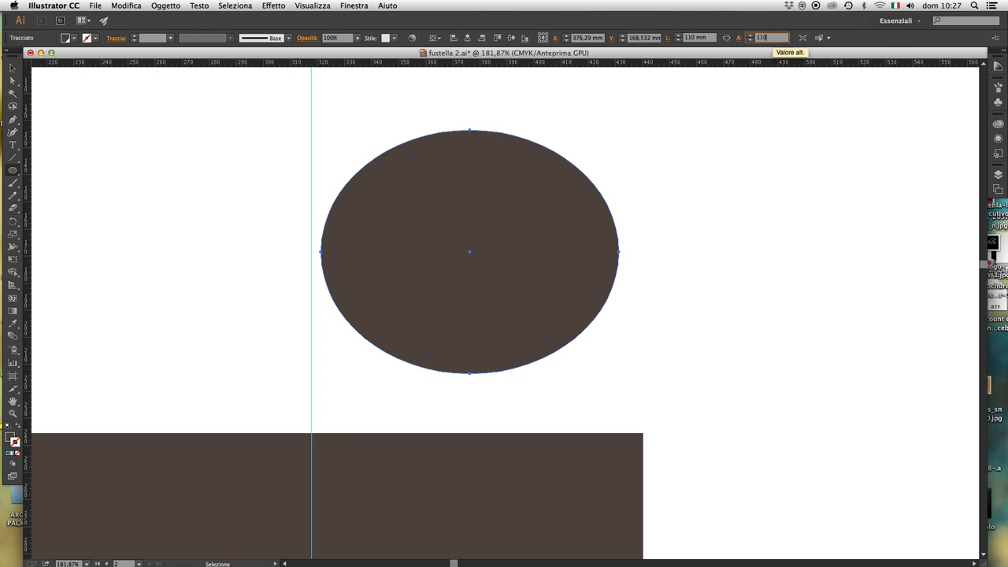
key("Return")
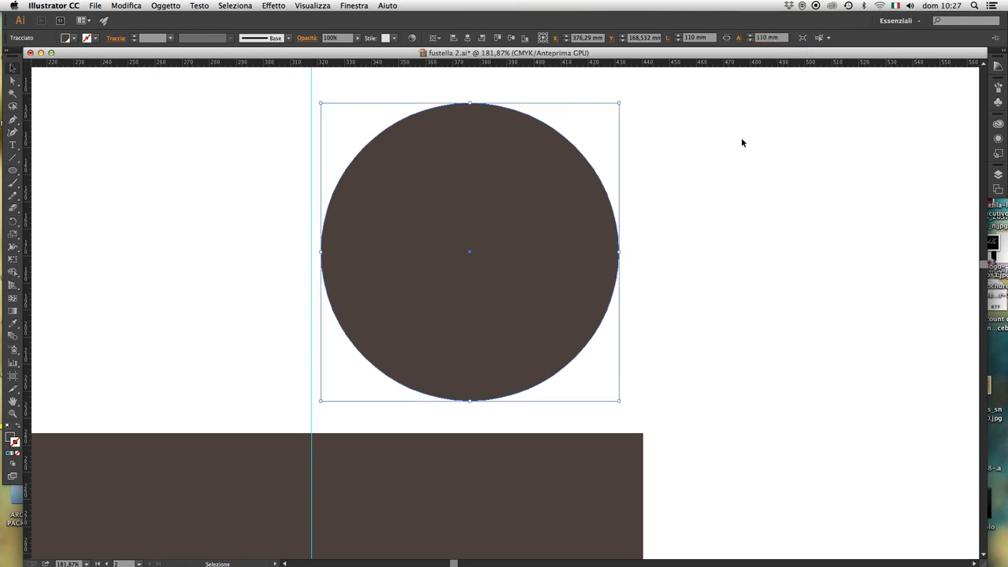
left_click(748, 220)
key("z")
key("ctrl+1")
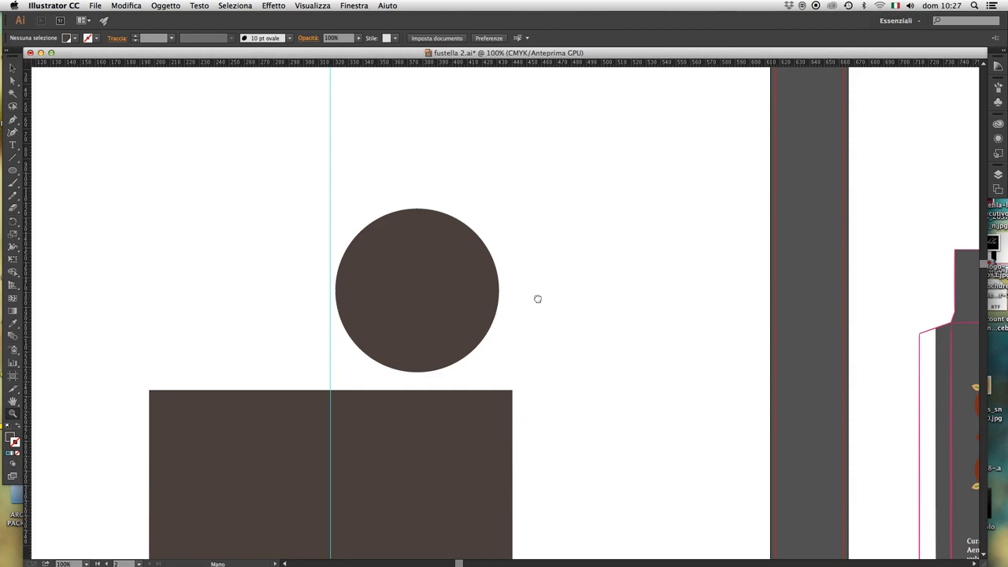
Narrow the front dark rectangle to 122 mm so it ends at the centre guide.
mouse_move(536, 297)
left_mouse_down()
mouse_move(648, 181)
mouse_move(626, 184)
left_mouse_up()
key("v")
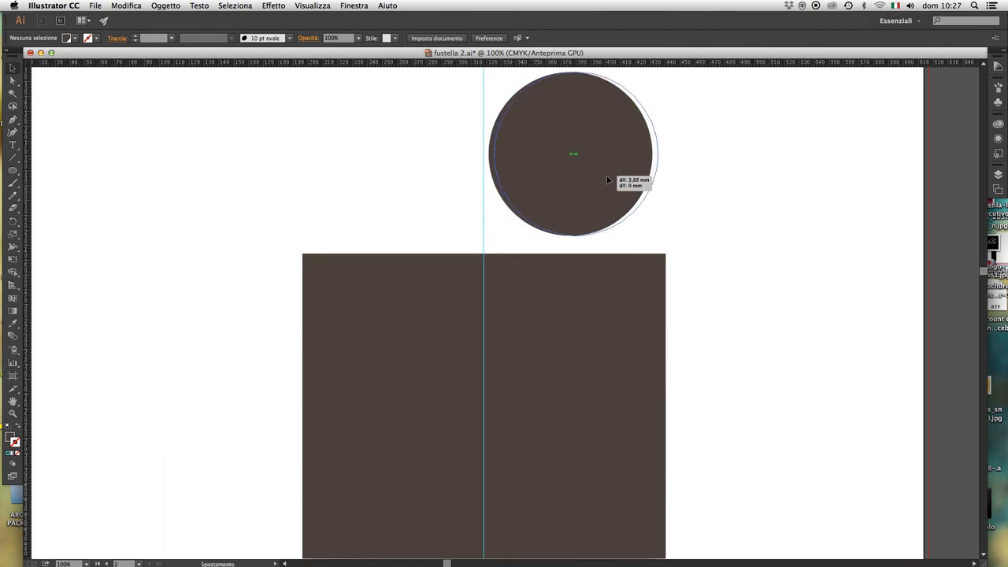
left_click(728, 203)
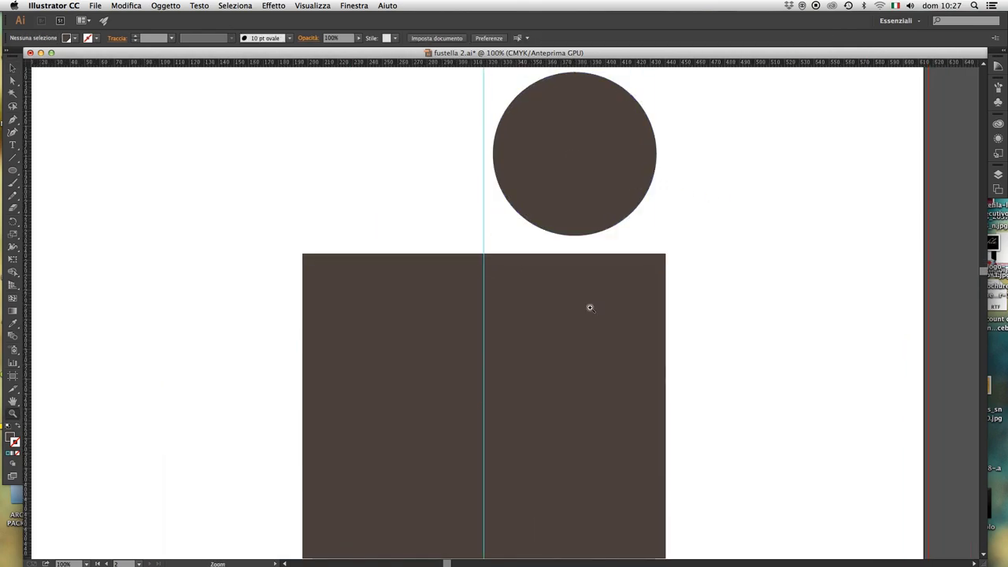
key("ctrl+minus")
key("ctrl+minus")
left_click_drag(503, 305, 619, 315)
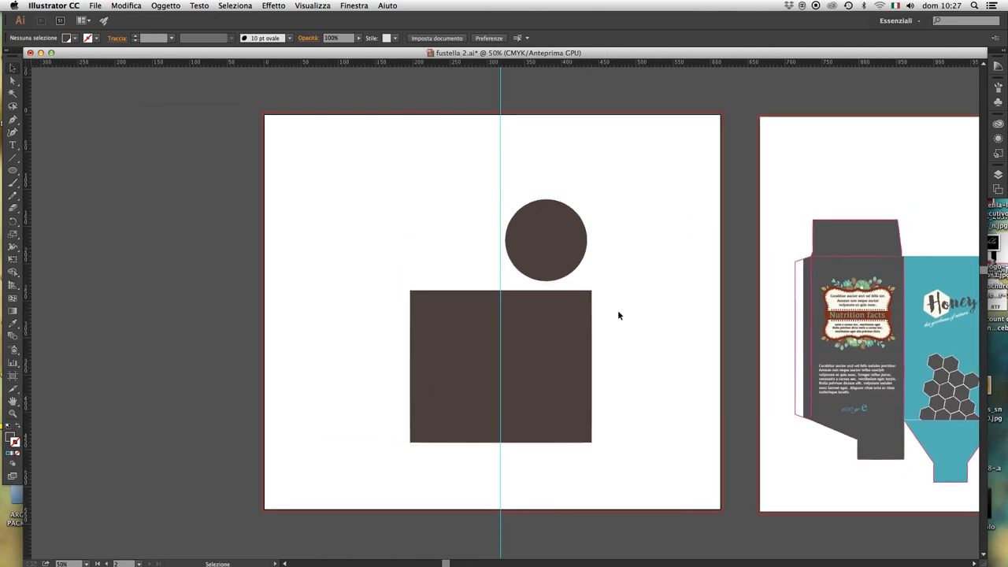
key("z")
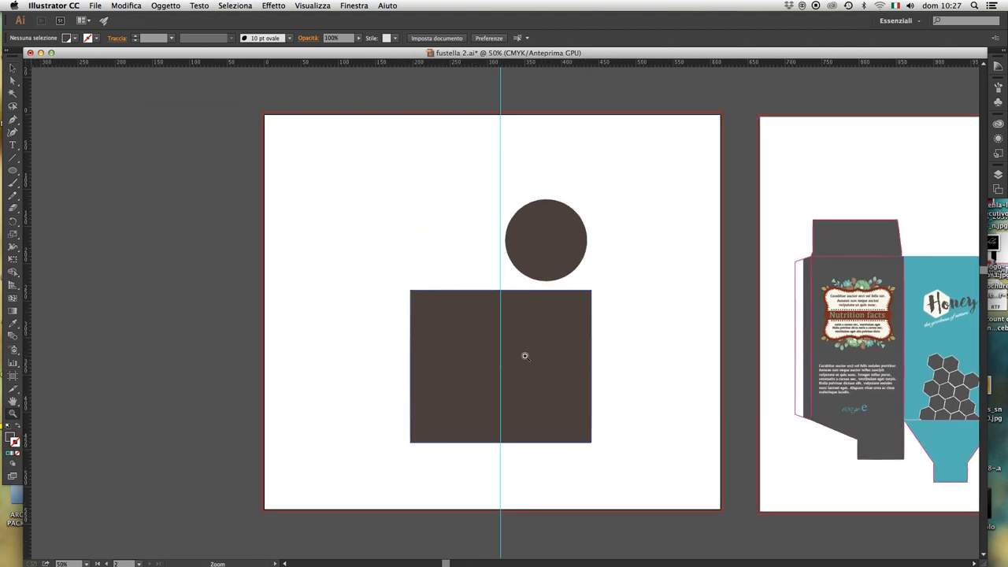
left_click(475, 359)
left_click(585, 301)
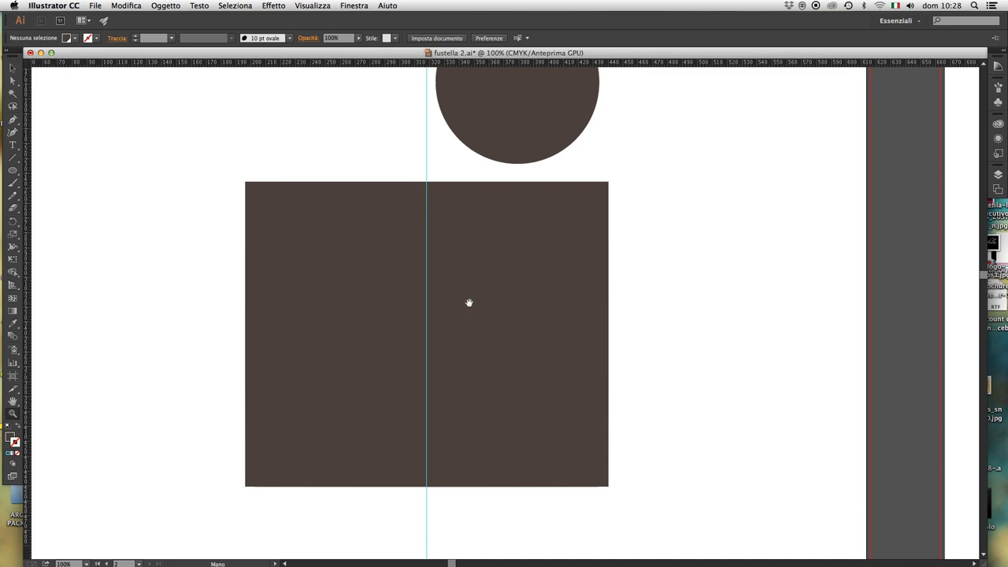
key("v")
left_click(616, 288)
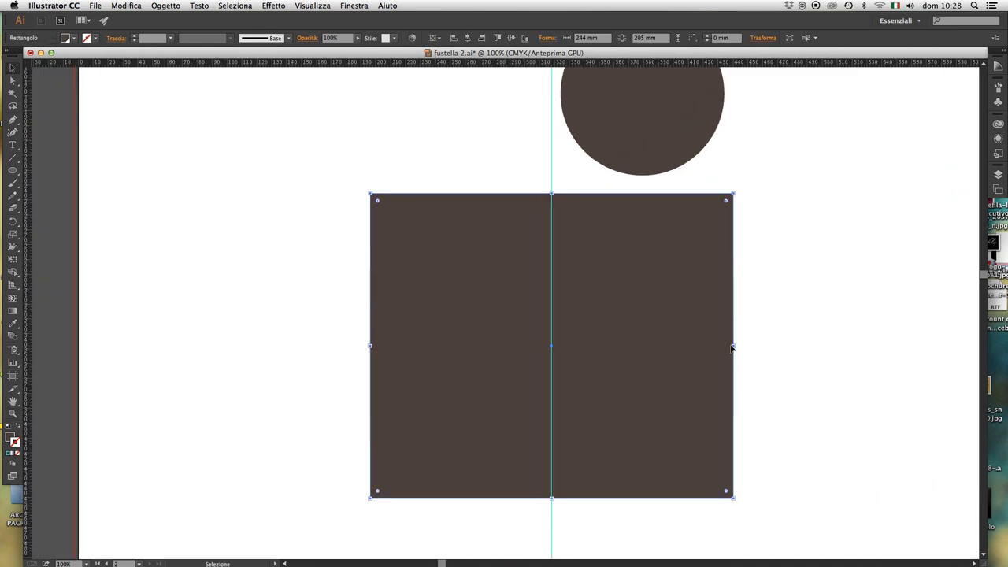
left_click_drag(732, 347, 552, 347)
Give the left rectangle the box flap's grey with the Eyedropper.
left_click(541, 290, "alt")
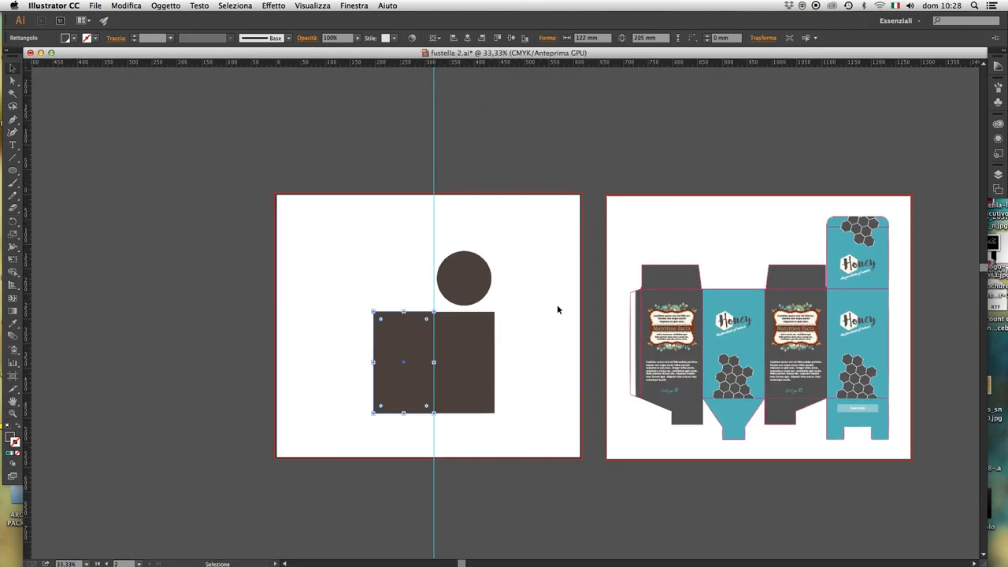
key("i")
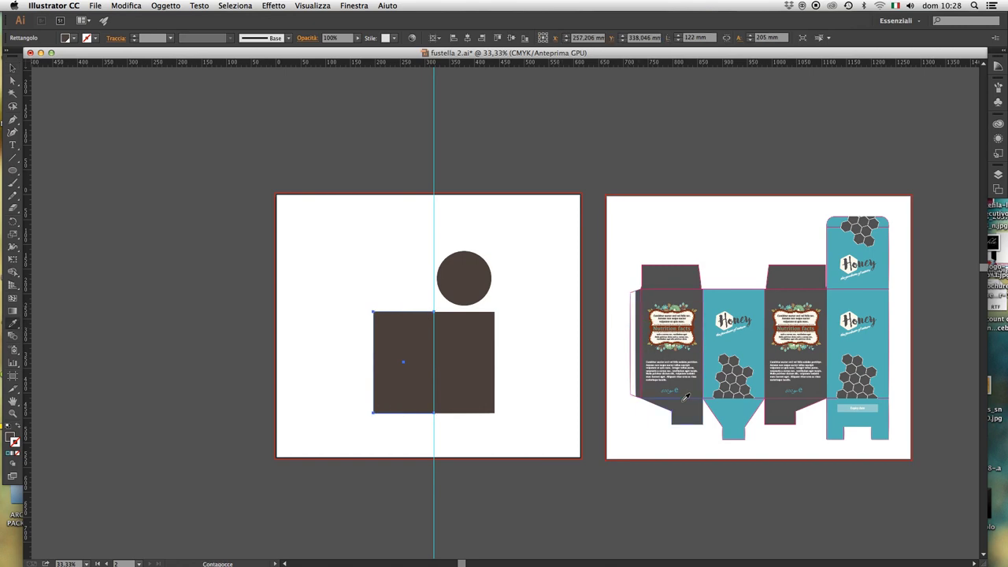
left_click(685, 406)
Make the wide back rectangle and the circle teal, sampled from the box artwork.
key("a")
left_click(461, 360)
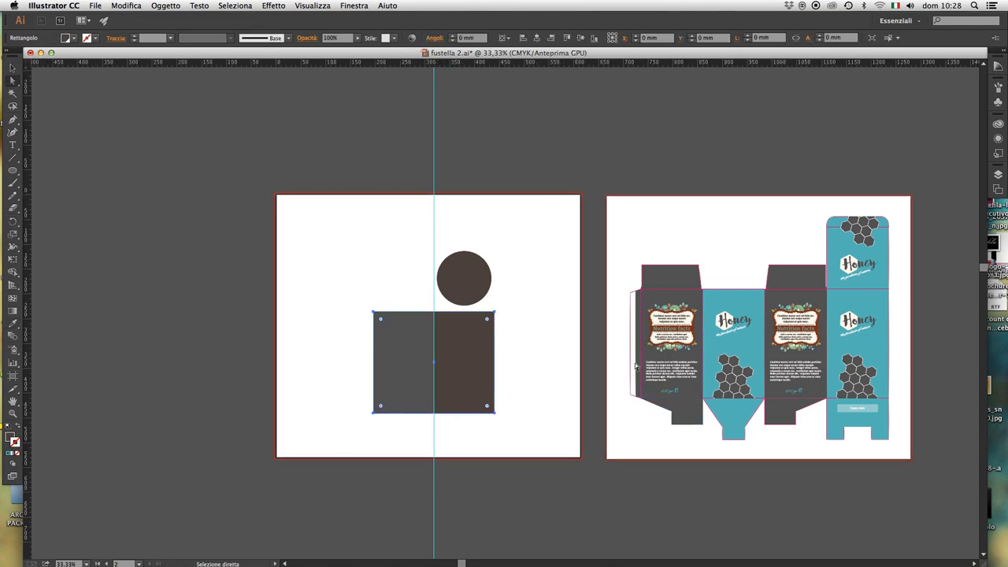
key("i")
left_click(760, 339)
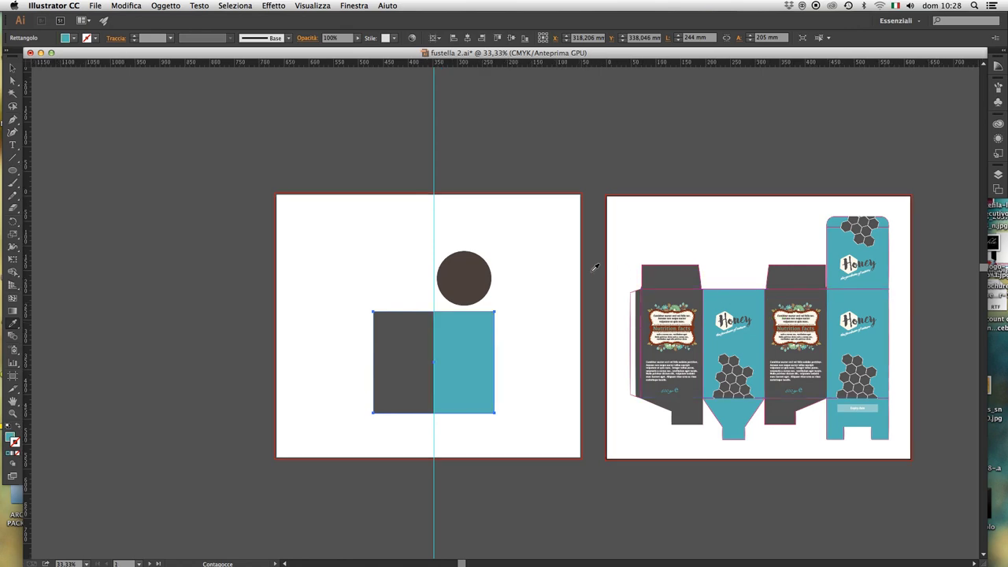
key("a")
left_click(472, 287)
key("i")
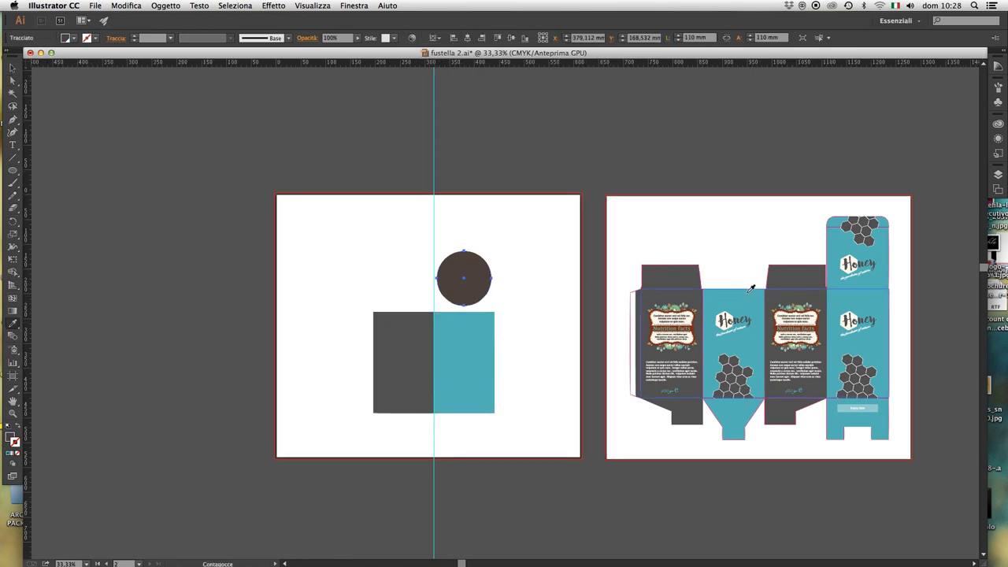
left_click(752, 293)
key("a")
left_click(696, 248)
scroll(529, 283, "up", 3)
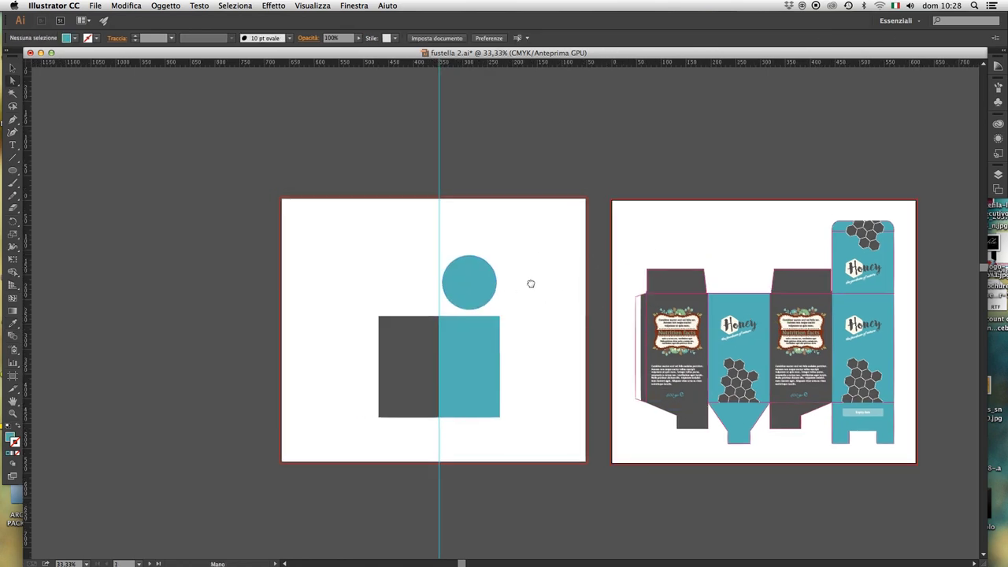
key("v")
left_click(630, 315)
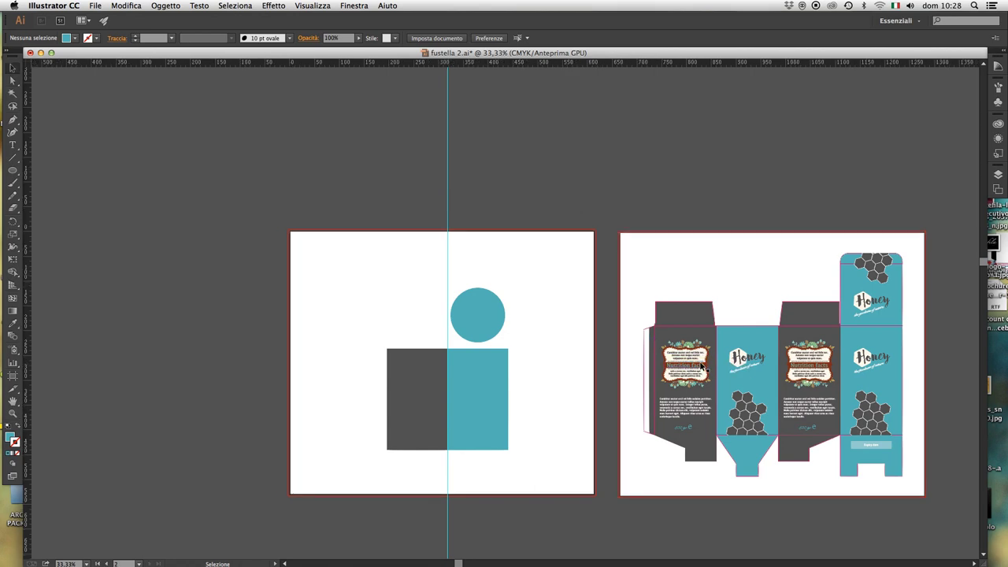
scroll(697, 371, "right", 5)
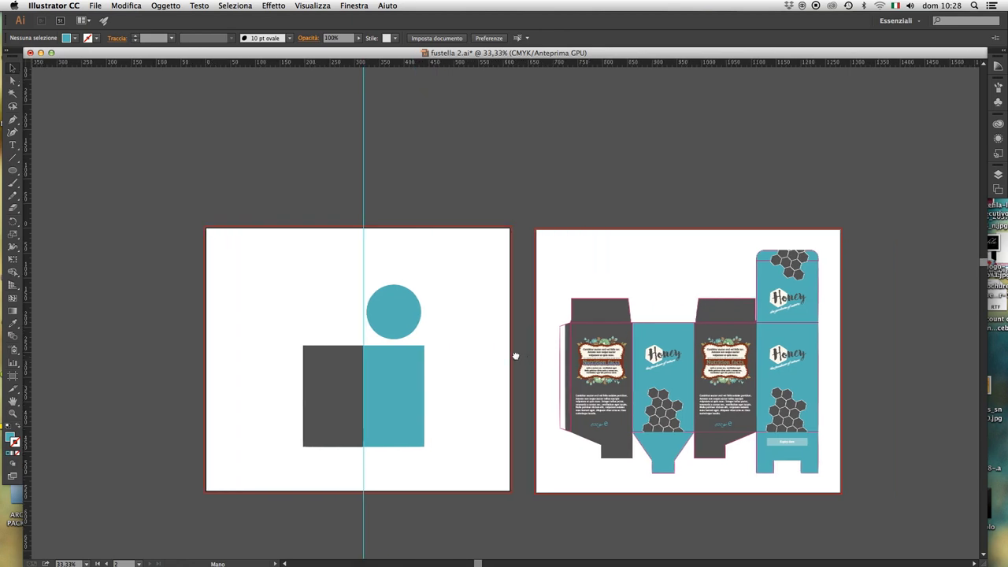
scroll(680, 381, "right", 5)
left_click(669, 351)
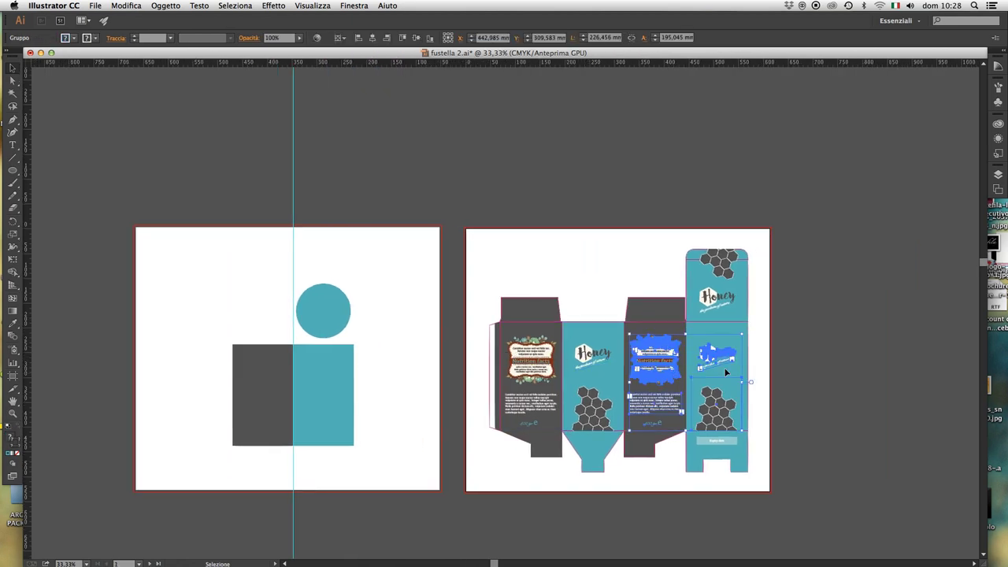
left_click(801, 341)
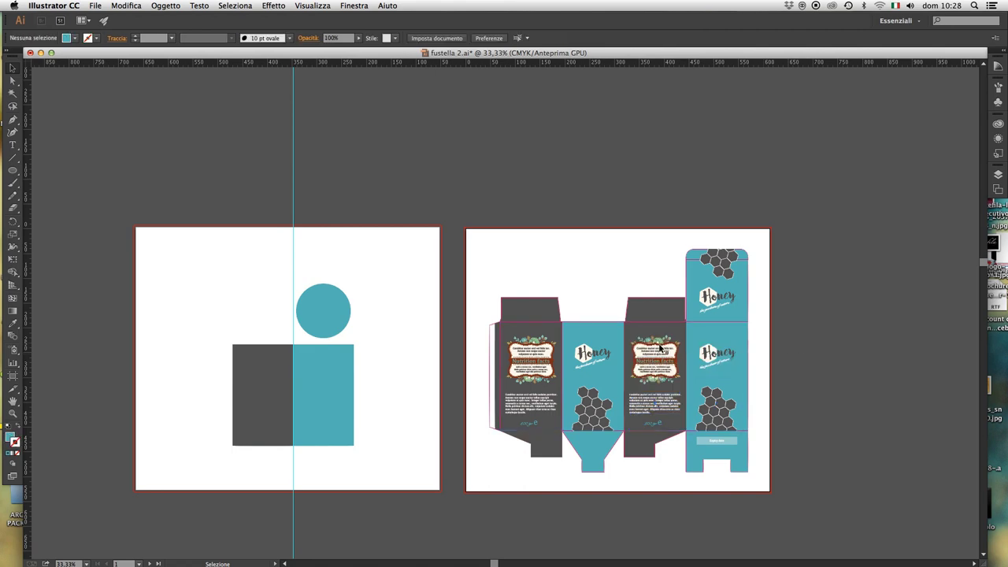
left_click_drag(660, 347, 671, 362)
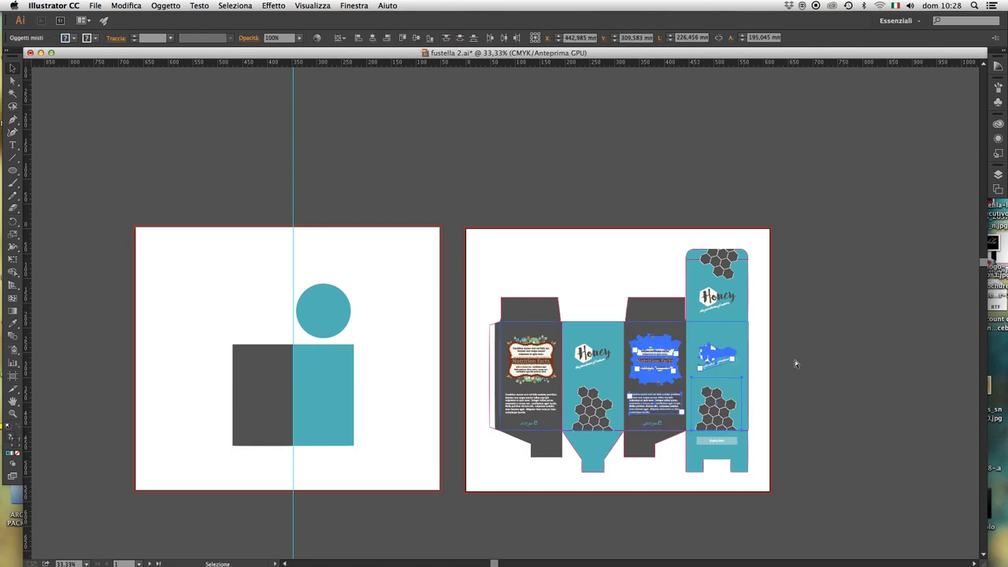
left_click(794, 359)
left_click(653, 350)
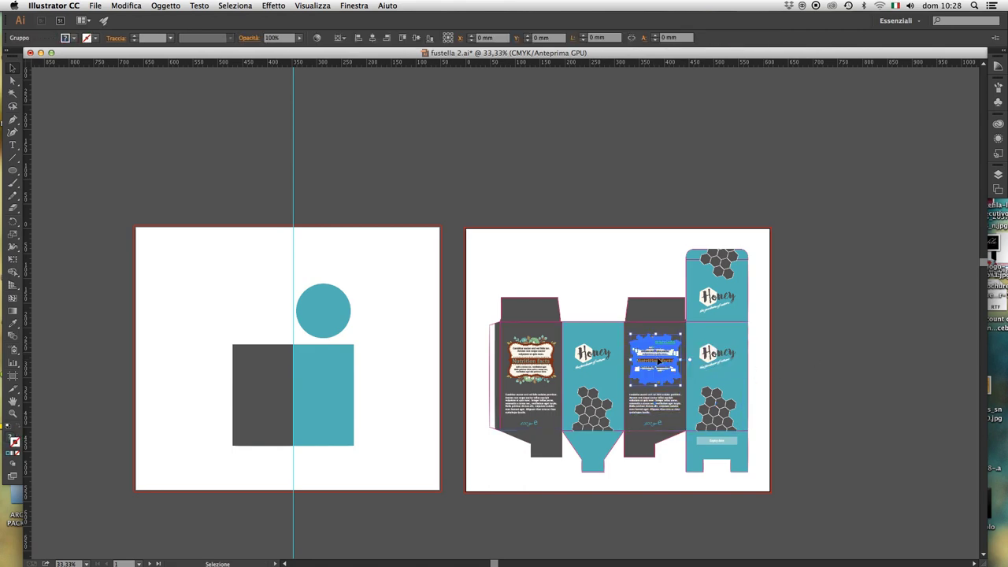
left_click(656, 408, "shift")
left_click(650, 424)
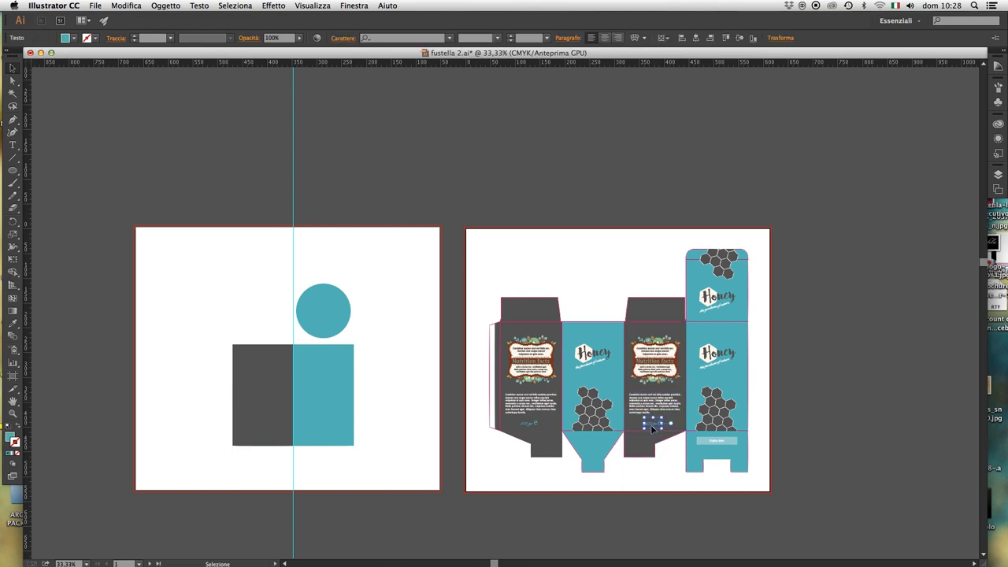
left_click(660, 391, "shift")
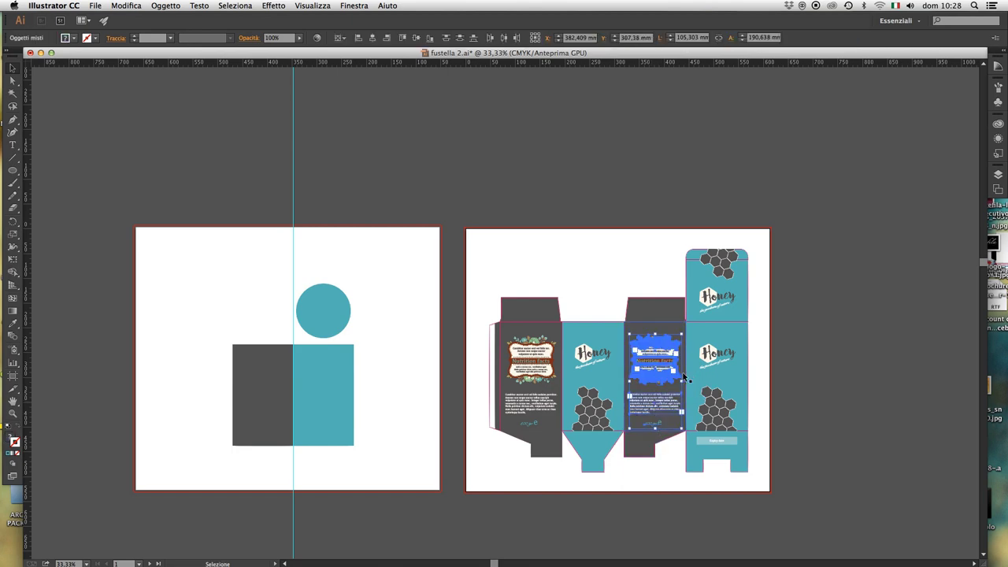
Paste the nutrition label and body text onto the grey rectangle.
scroll(524, 370, "left", 5)
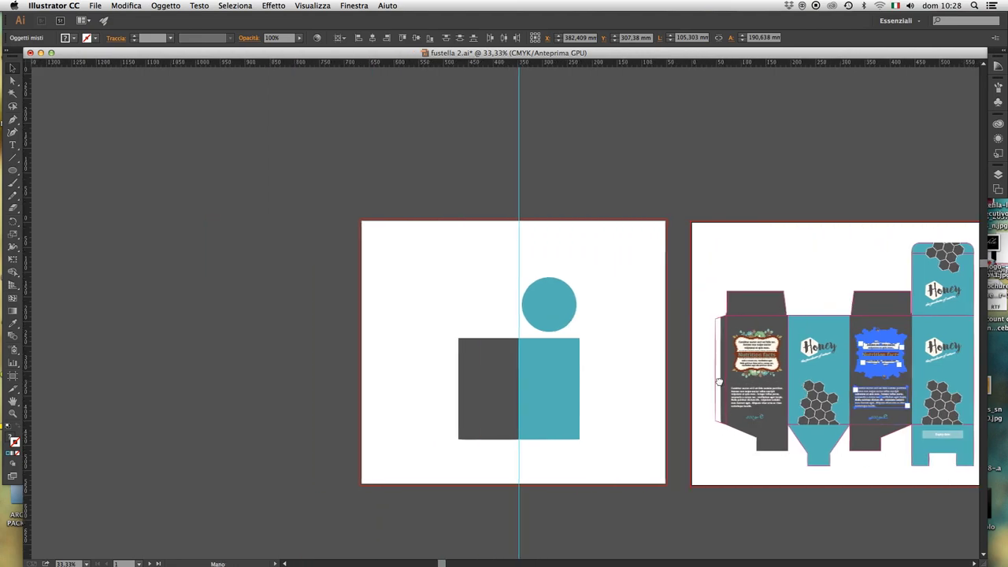
left_click(522, 372)
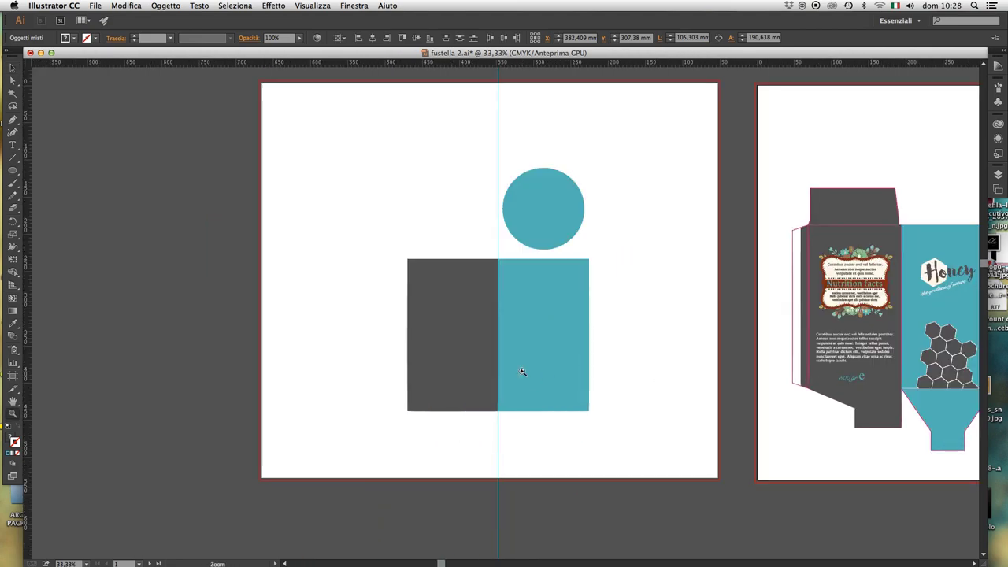
left_click(471, 331)
key("v")
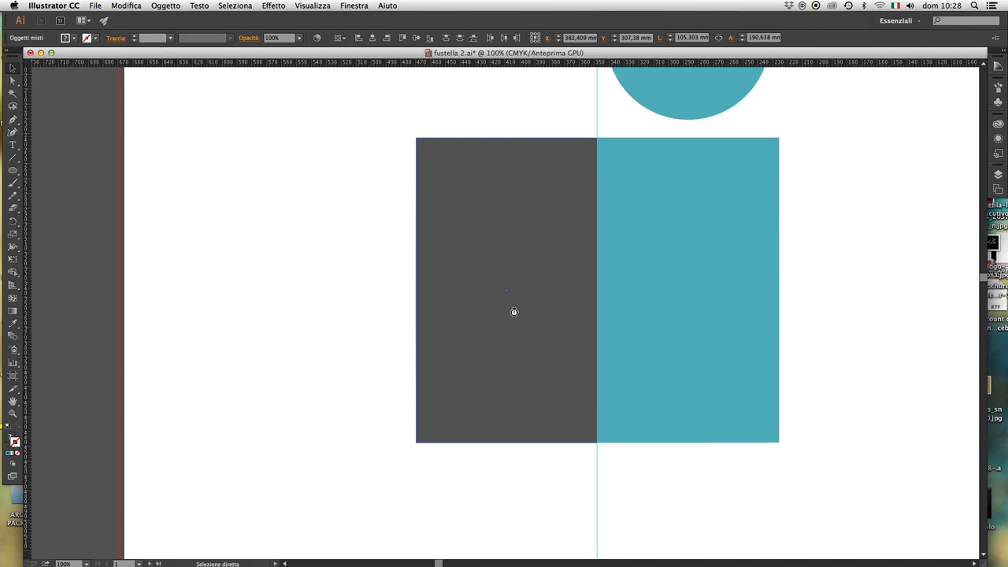
key("ctrl+v")
left_click_drag(526, 300, 542, 303)
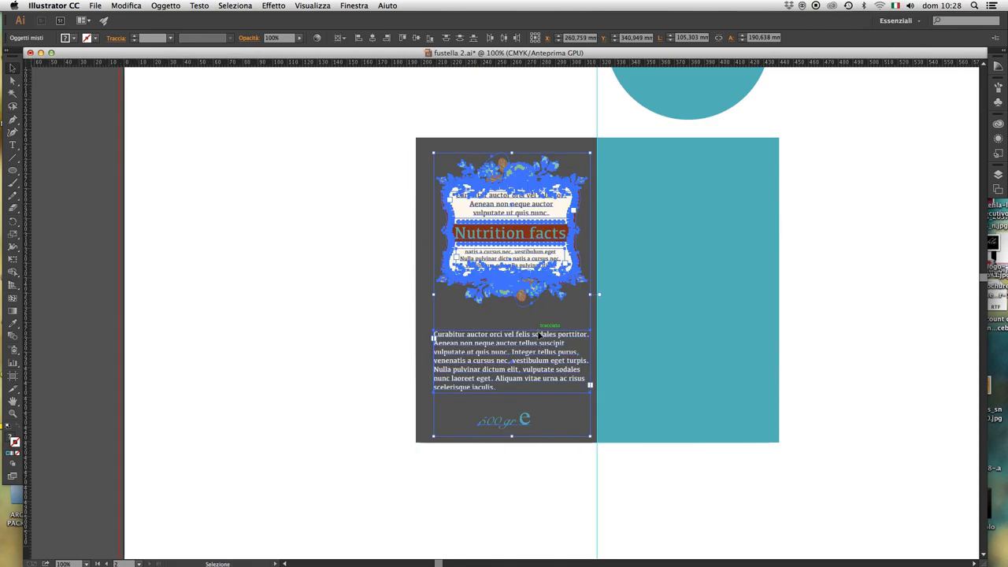
Place a vertical guide at the grey rectangle's centre.
key("a")
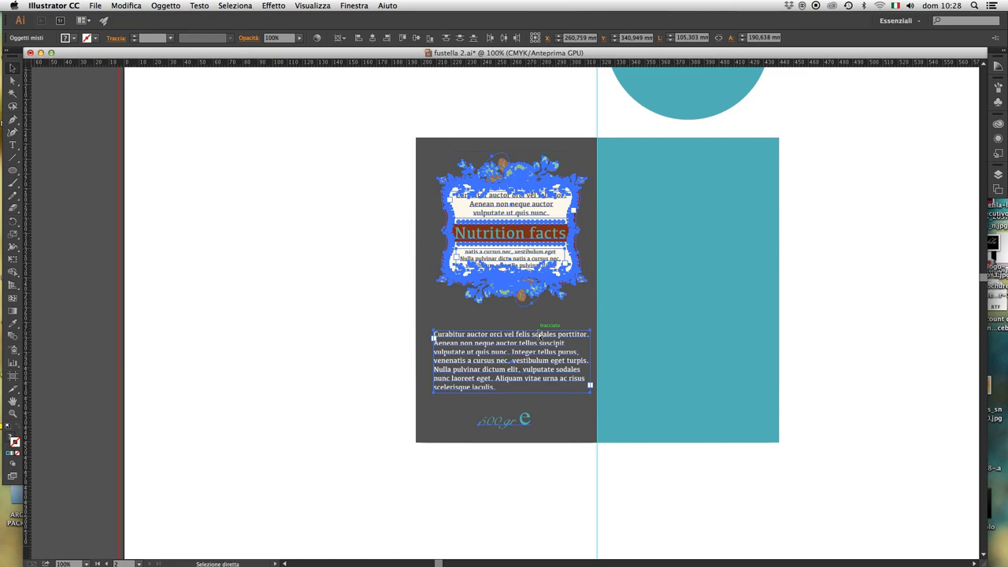
left_click(546, 483)
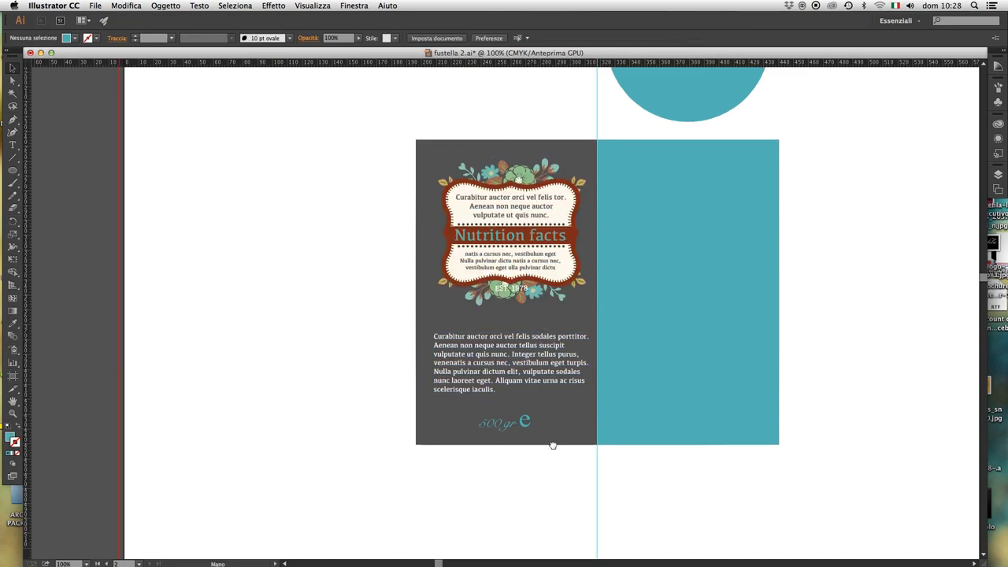
scroll(535, 315, "up", 3)
key("v")
left_click(501, 234)
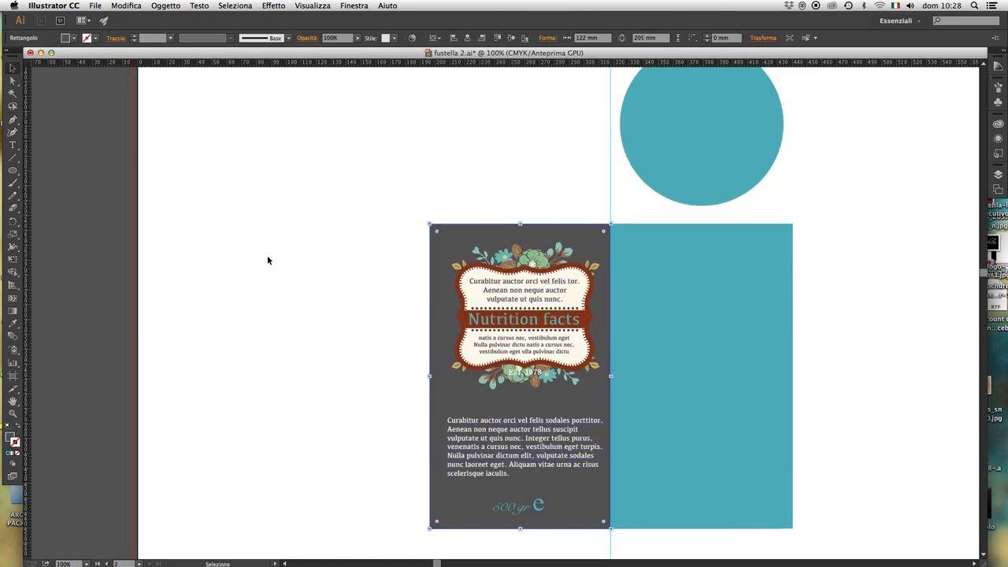
left_click_drag(27, 220, 519, 376)
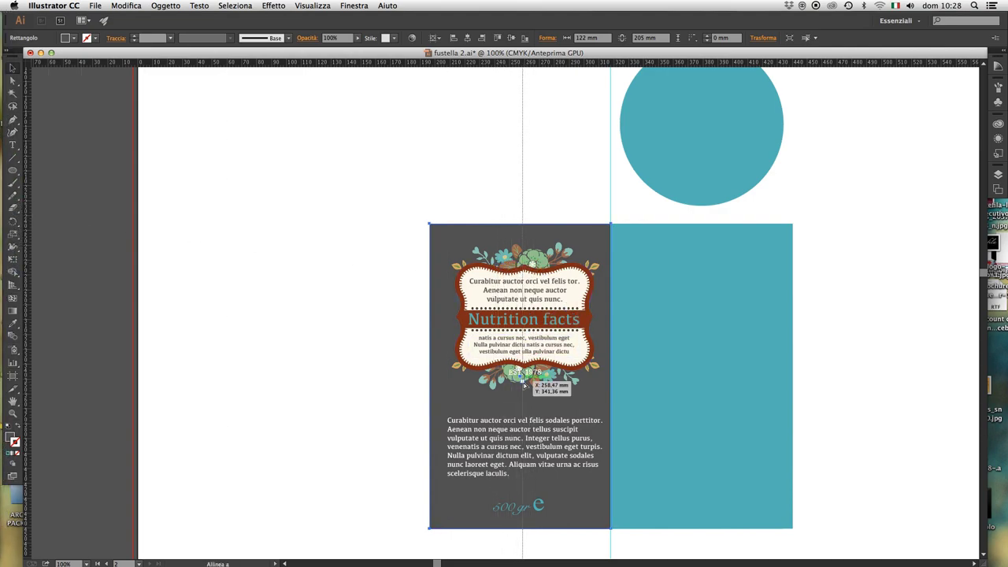
left_click_drag(522, 378, 520, 391)
Nudge the label-and-text group slightly right and down.
left_click(545, 322)
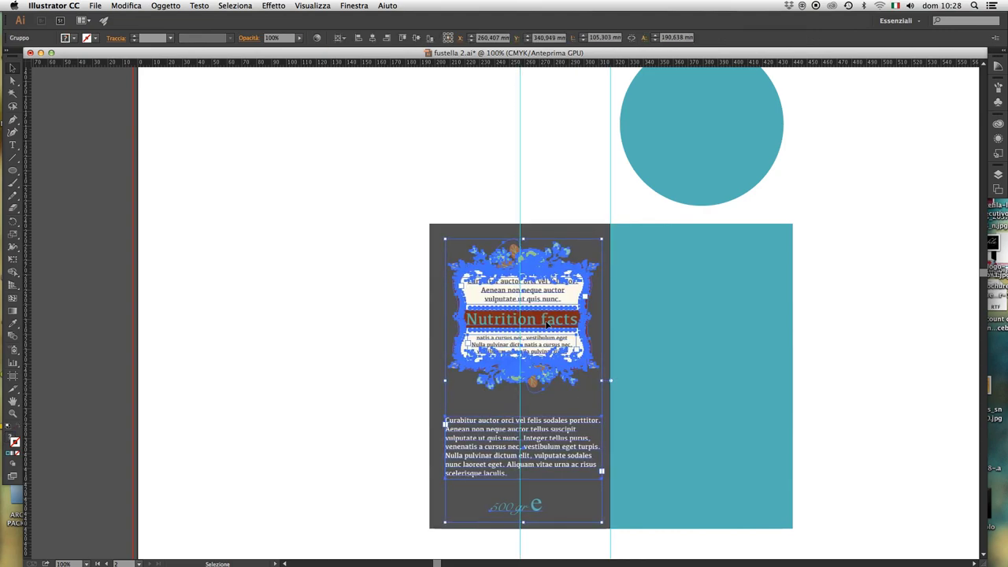
key("Left")
key("Left")
key("Left")
key("Left")
key("Left")
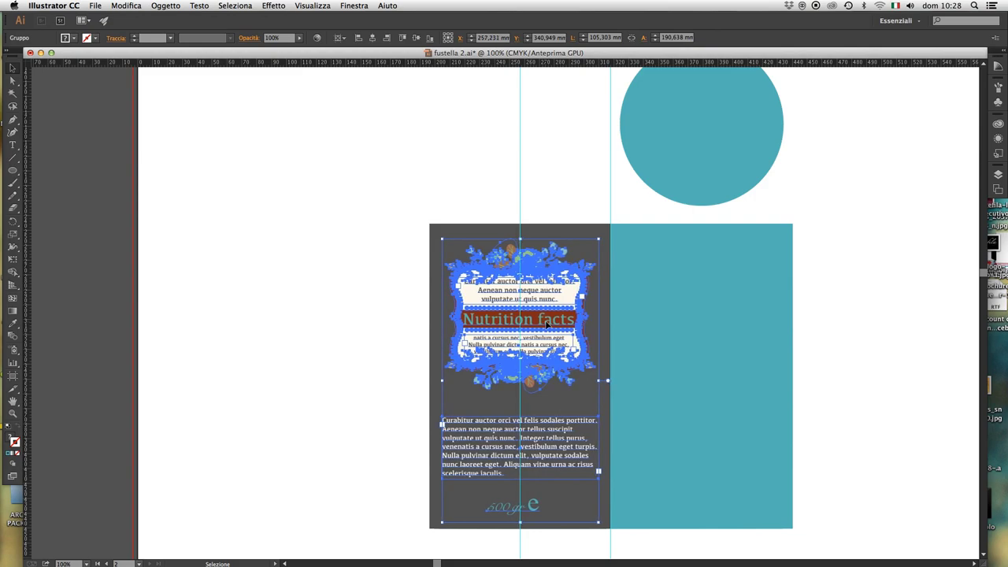
key("Right")
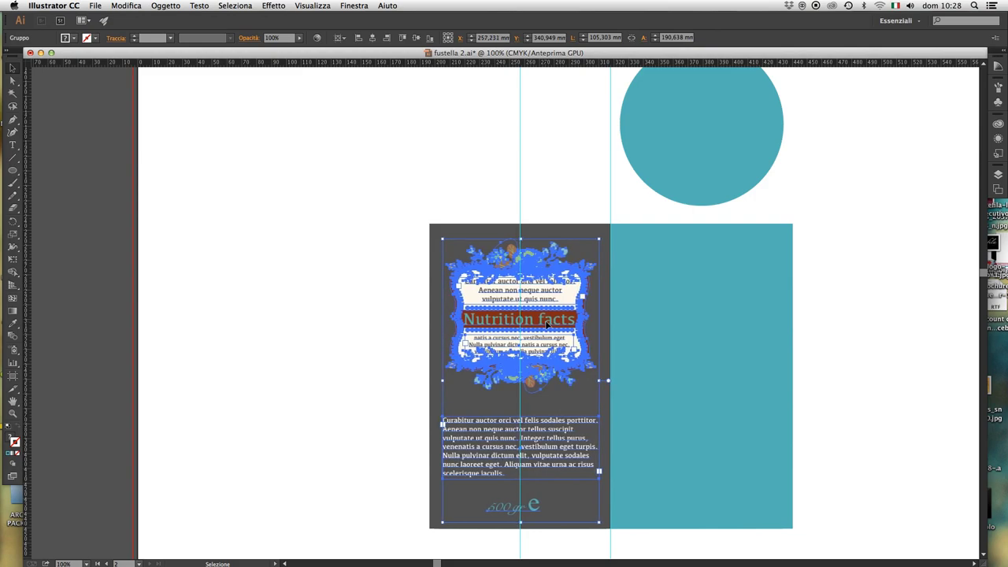
key("Right")
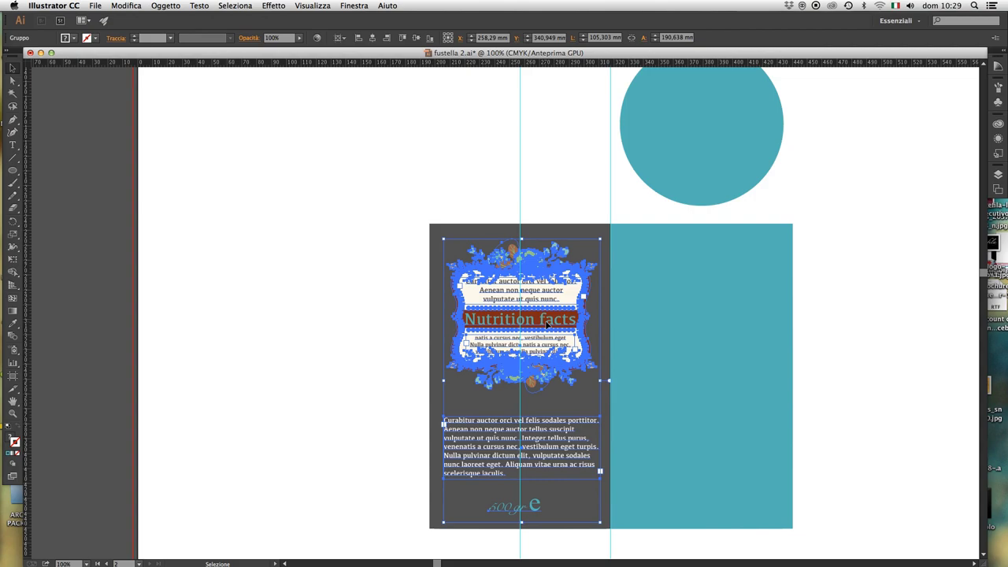
key("Down")
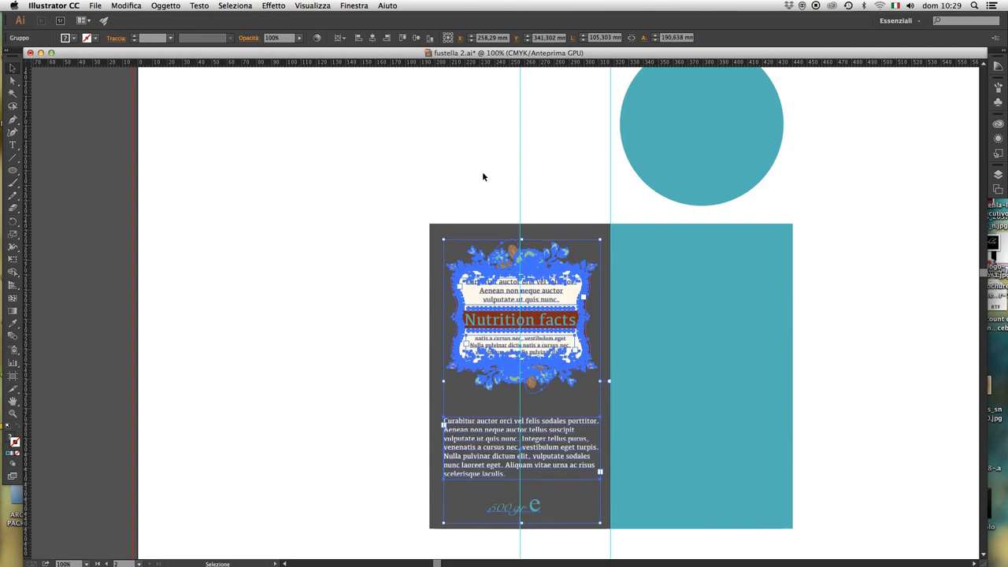
left_click(483, 176)
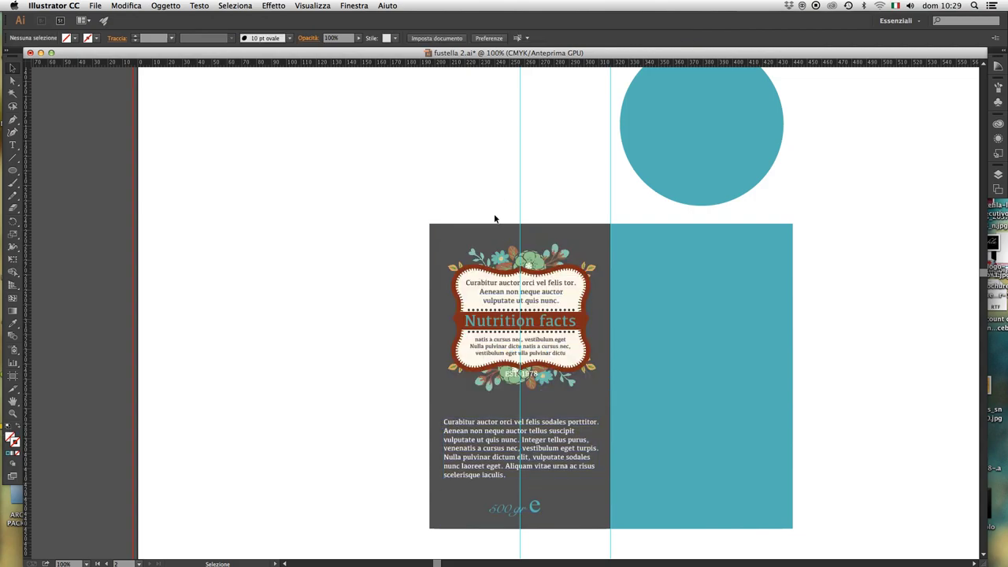
Select all the Nutrition facts label pieces and group them.
left_click(511, 295)
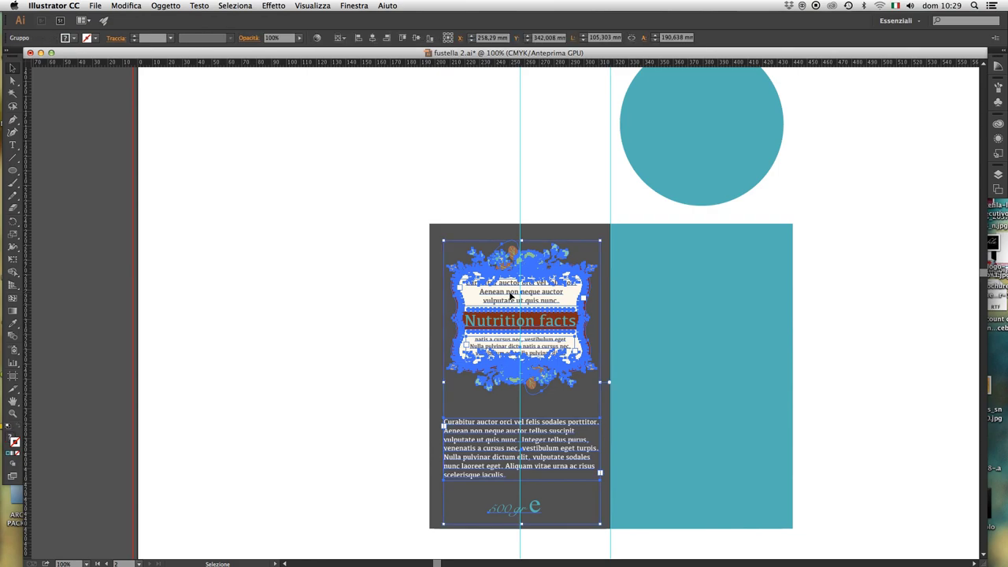
left_click(442, 212, "shift")
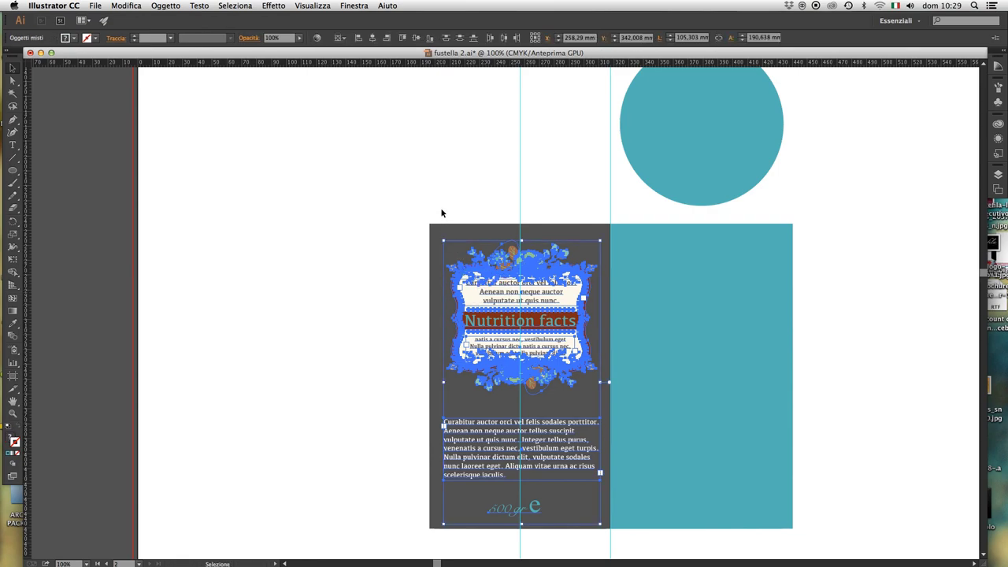
left_click(441, 194)
left_click(506, 299)
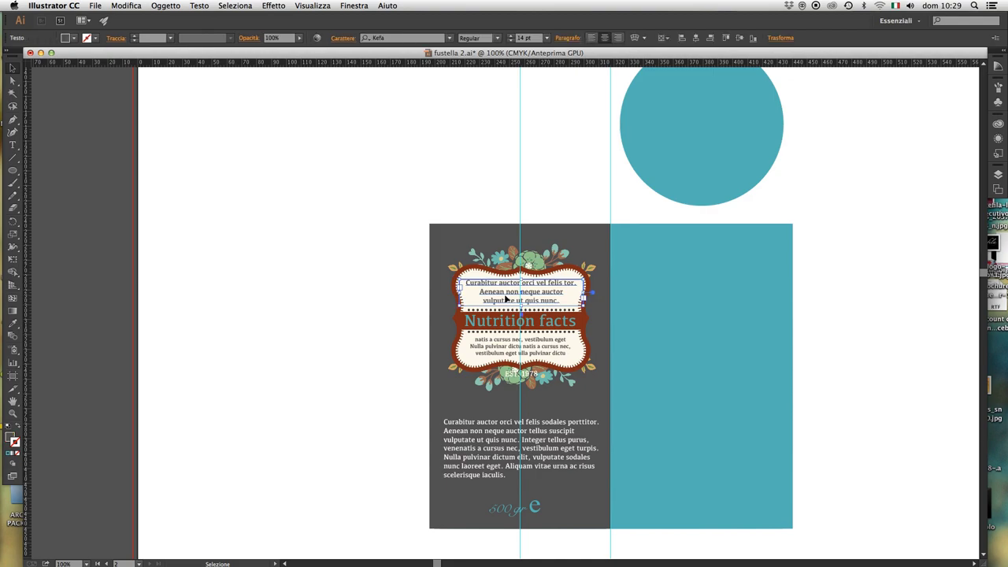
left_click(457, 181)
mouse_move(423, 180)
left_mouse_down()
mouse_move(513, 225)
mouse_move(583, 396)
left_mouse_up()
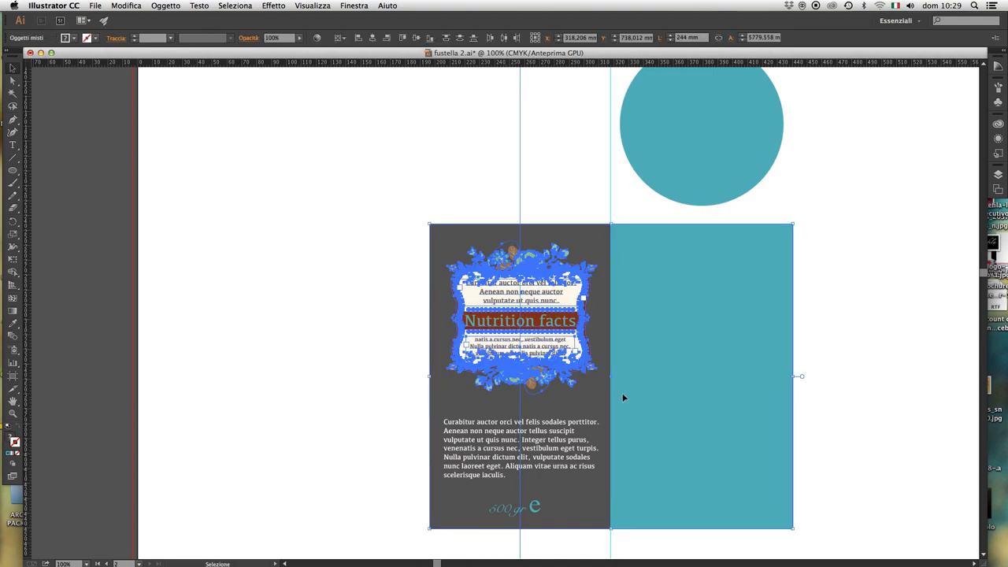
left_click_drag(832, 455, 603, 396)
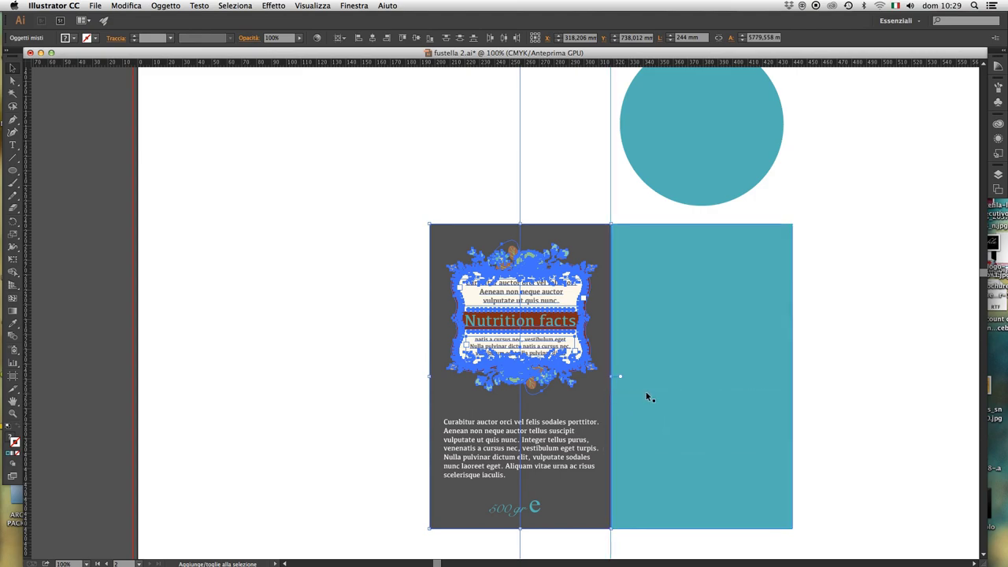
left_click(447, 238, "shift")
left_click_drag(453, 184, 628, 196)
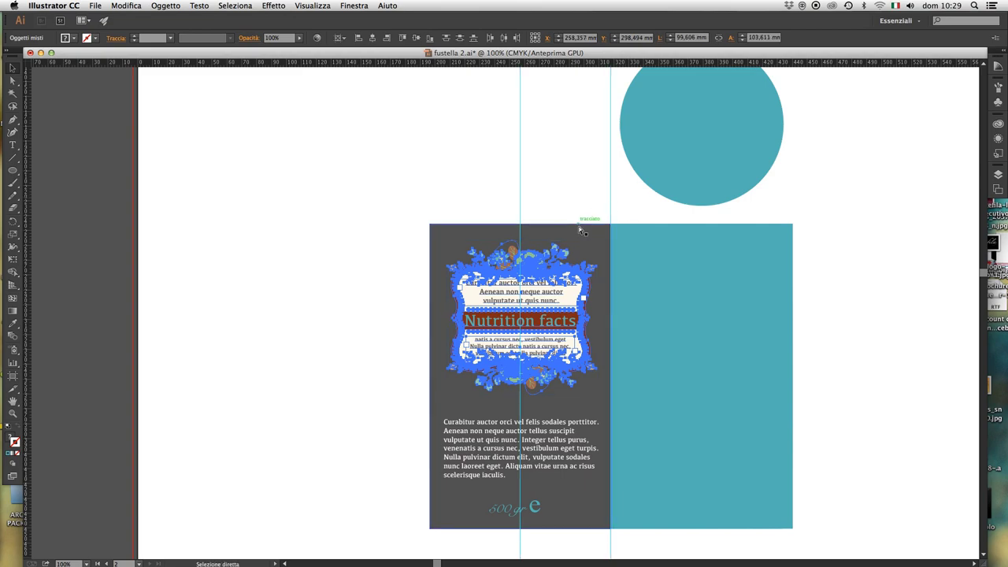
key("super+g")
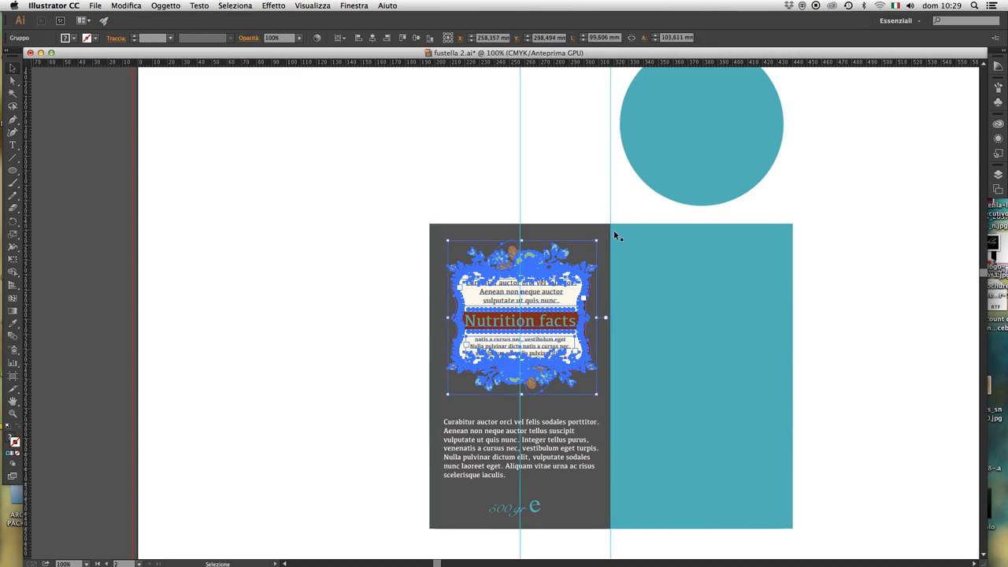
Nudge the Nutrition facts group left and down, and the body text down.
key("Left")
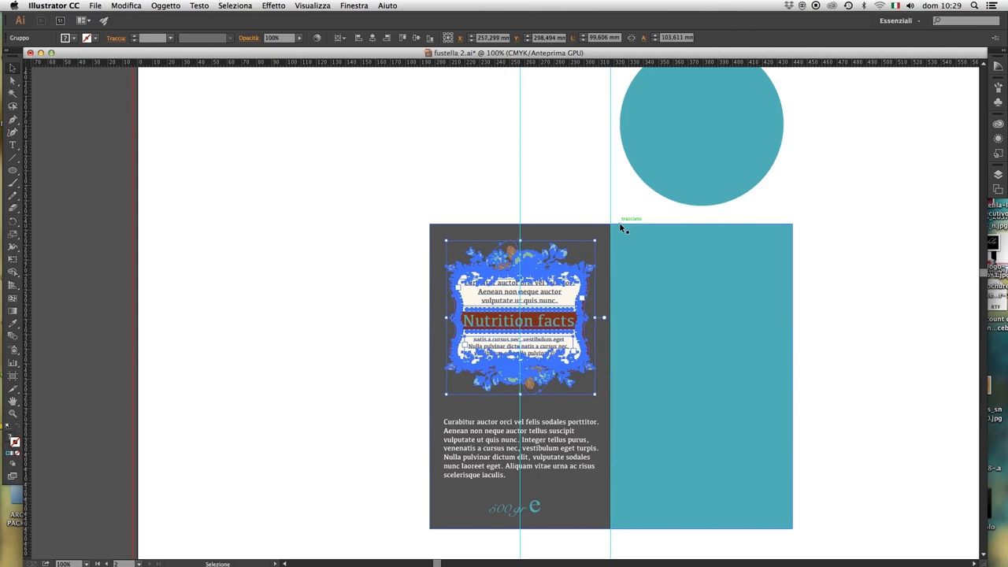
key("Left")
key("Left")
key("Down")
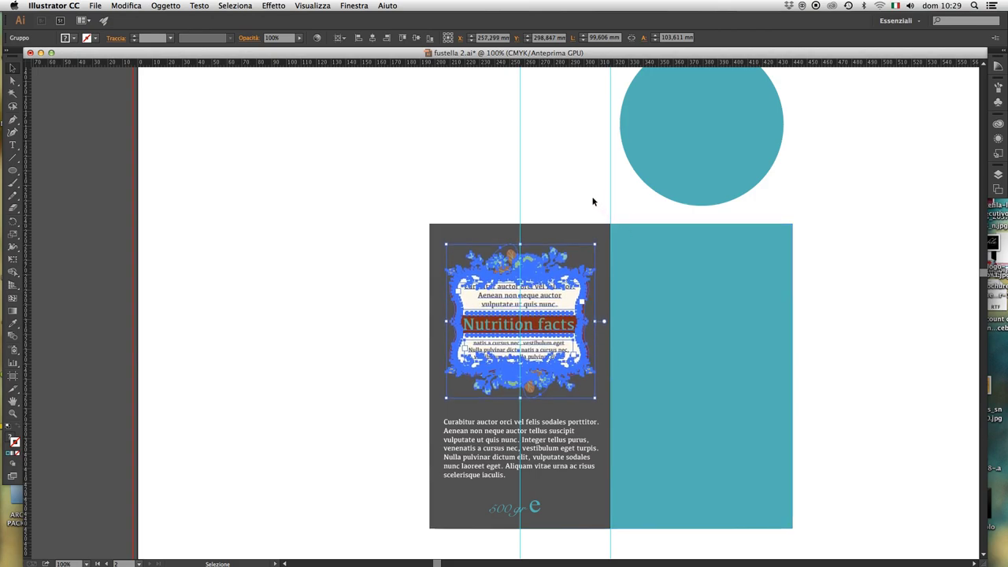
key("Down")
key("Down")
key("Down")
left_click(575, 184)
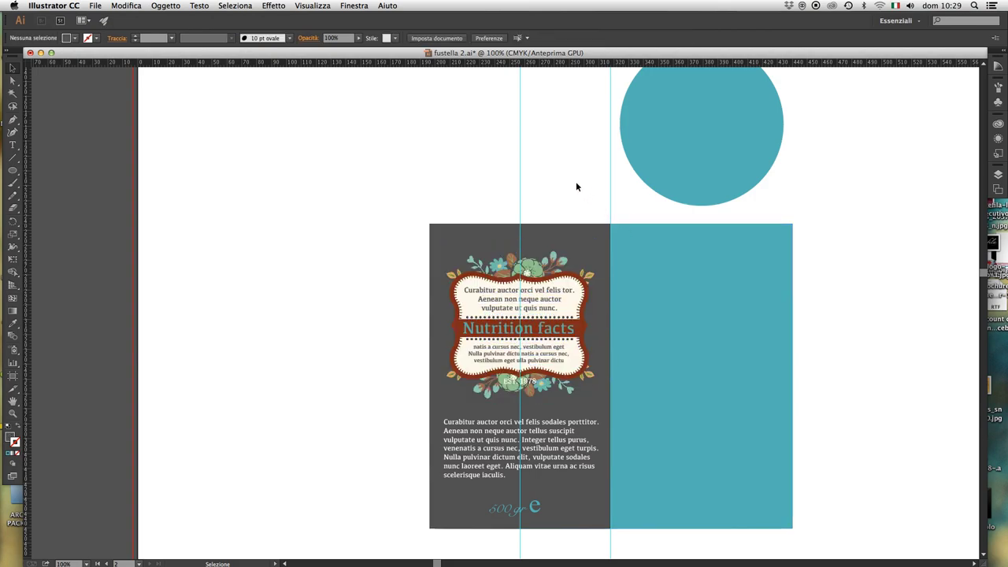
left_click(554, 438)
key("Down")
key("Down")
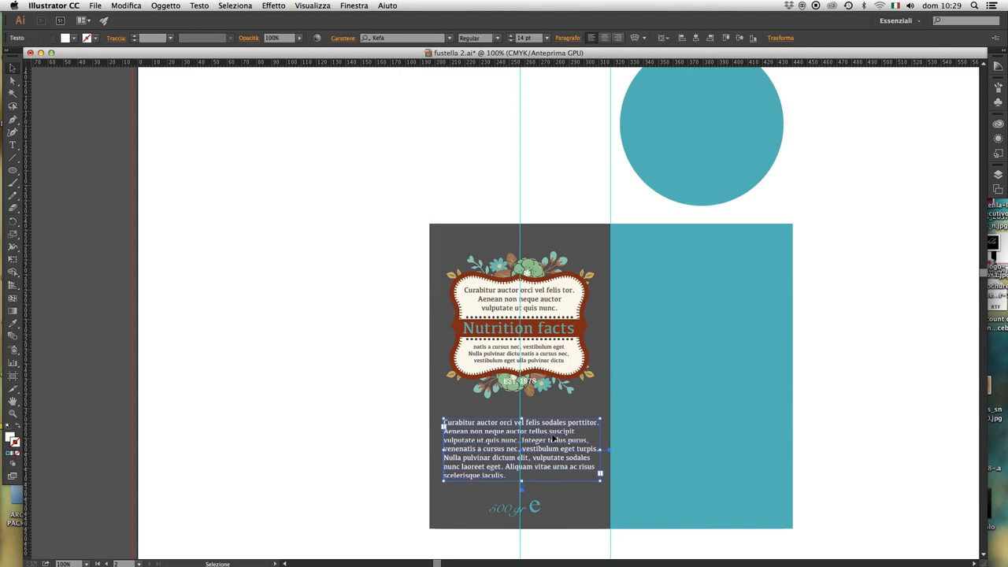
left_click(507, 160)
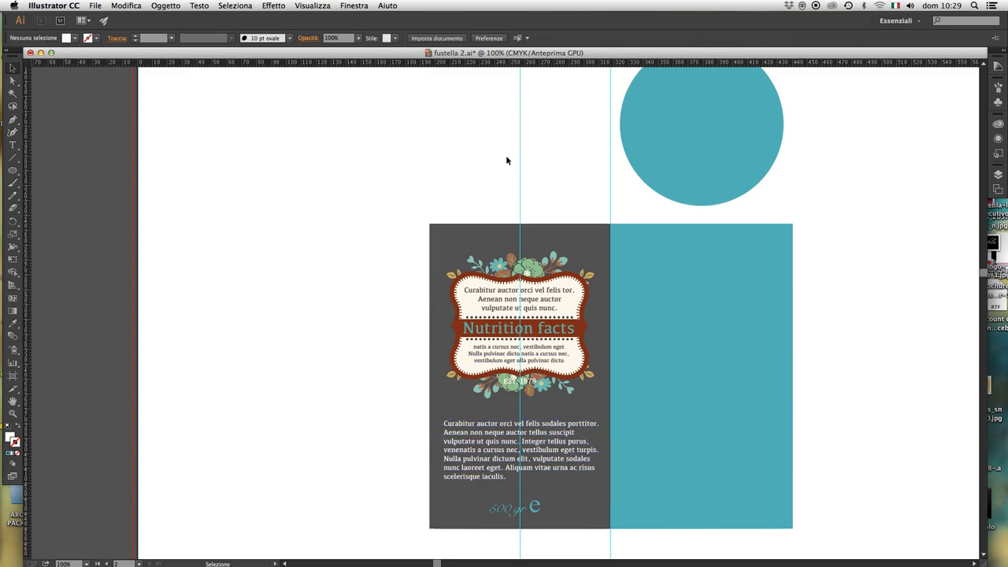
Move the 500 gr text left to line up with the body text.
left_click(513, 511)
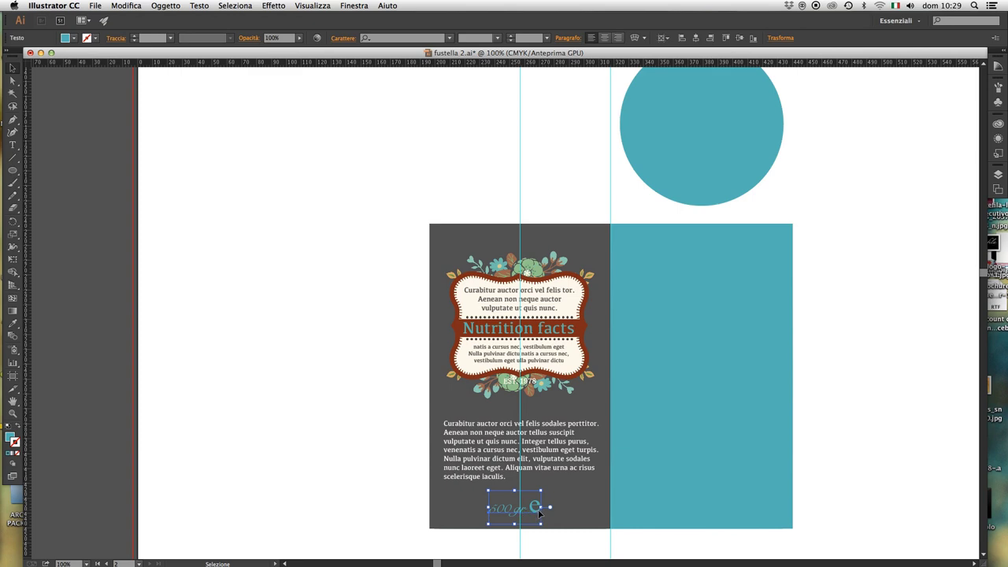
left_click_drag(539, 513, 493, 514)
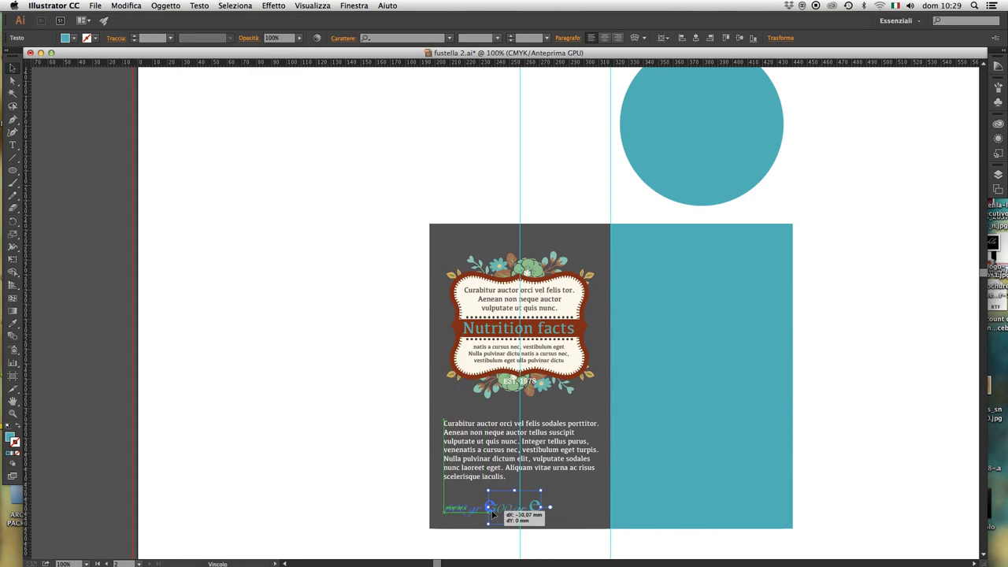
left_click(391, 482)
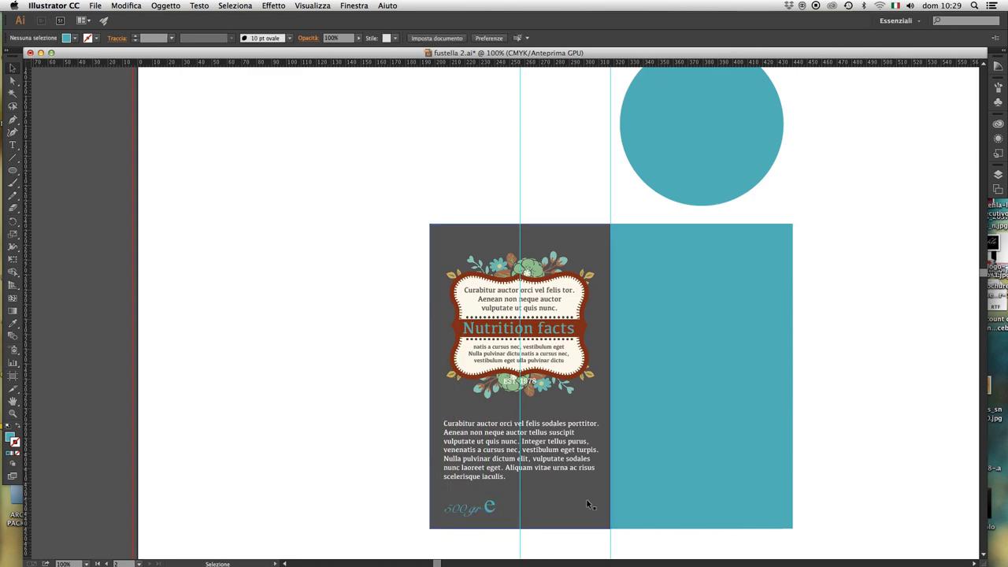
left_click_drag(719, 445, 600, 446)
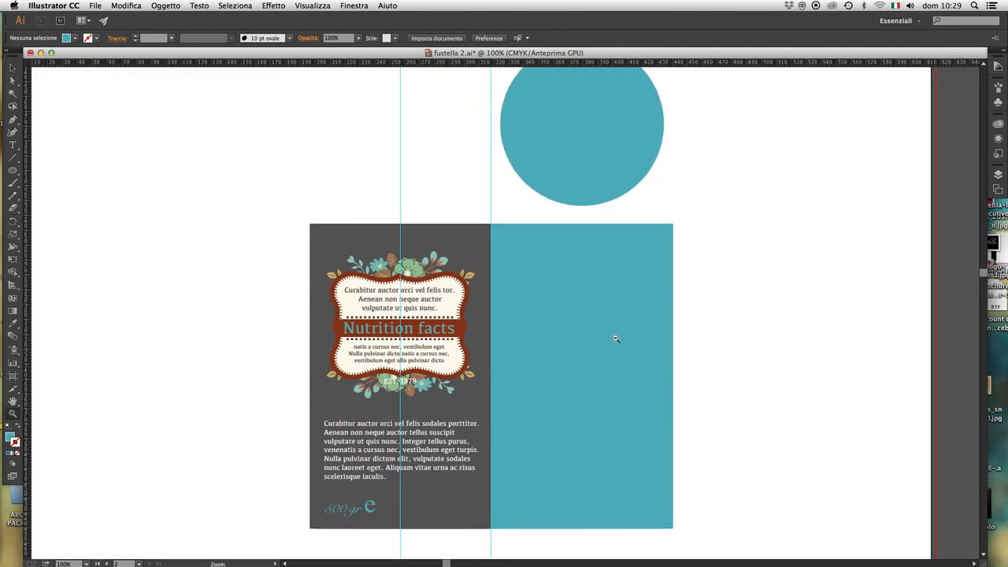
Select the Honey logo and honeycomb hexagons on the box die-line.
left_click(615, 339, "alt+super")
left_click_drag(764, 338, 570, 344)
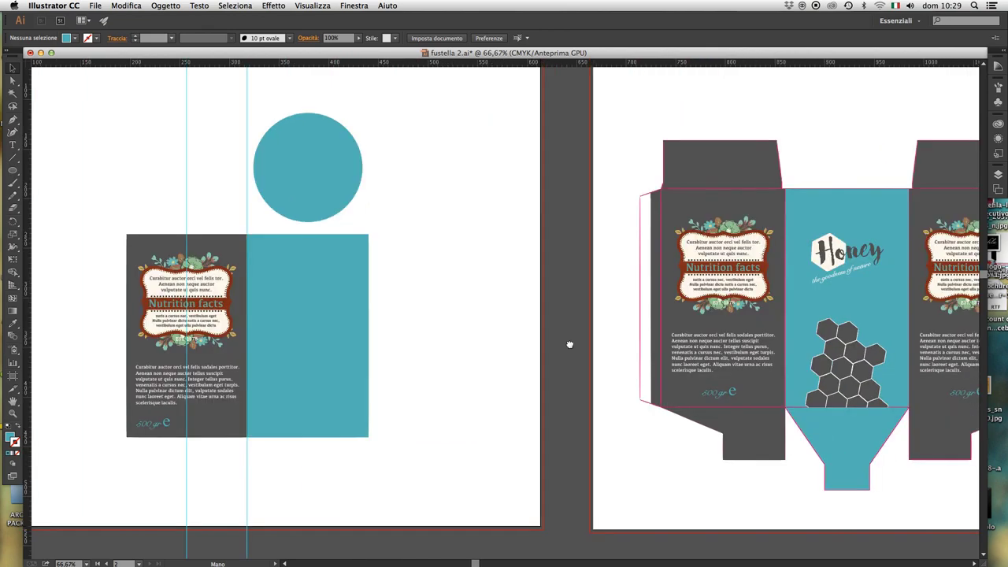
left_click_drag(646, 342, 559, 349)
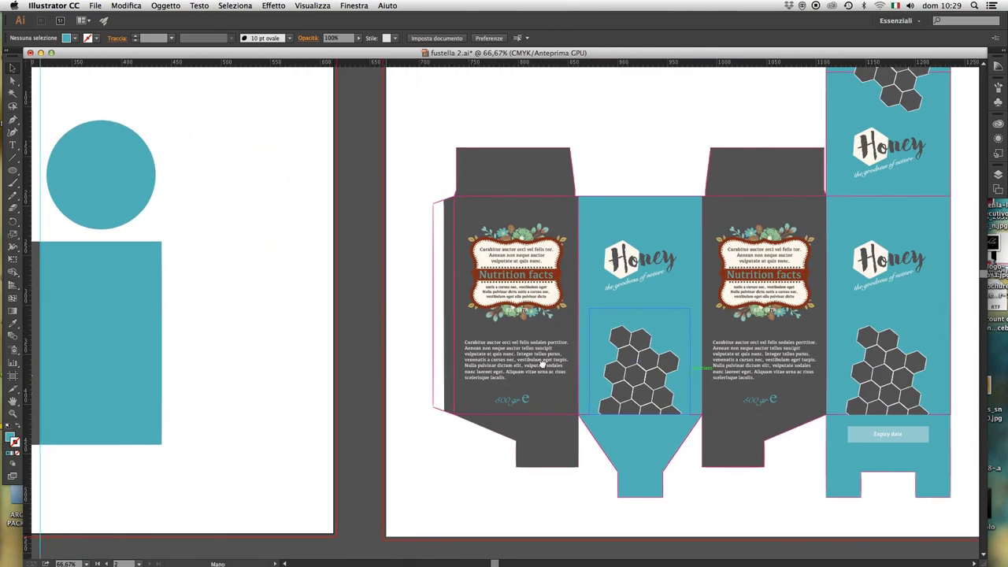
left_click_drag(732, 378, 503, 371)
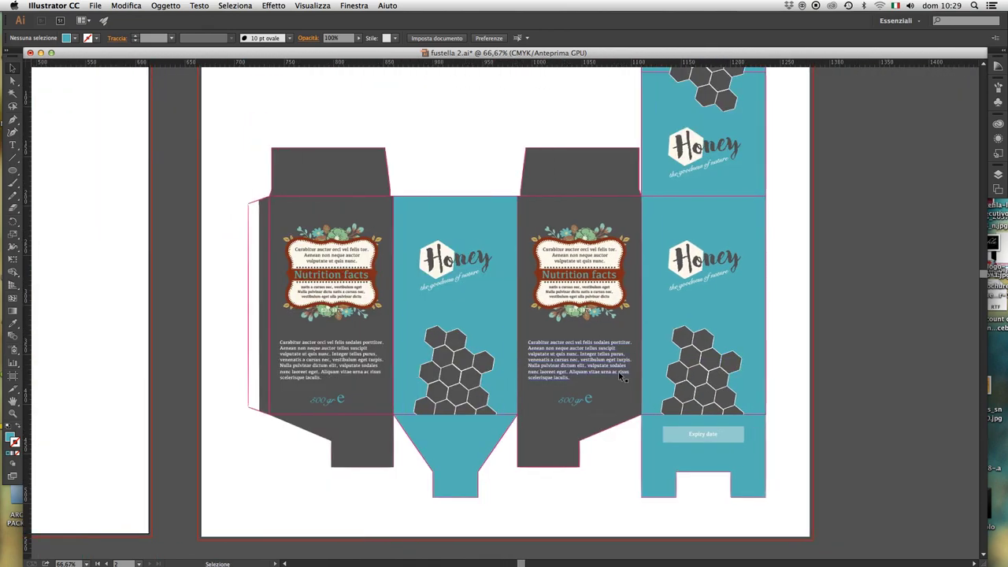
left_click(709, 358)
left_click_drag(712, 266, 708, 263)
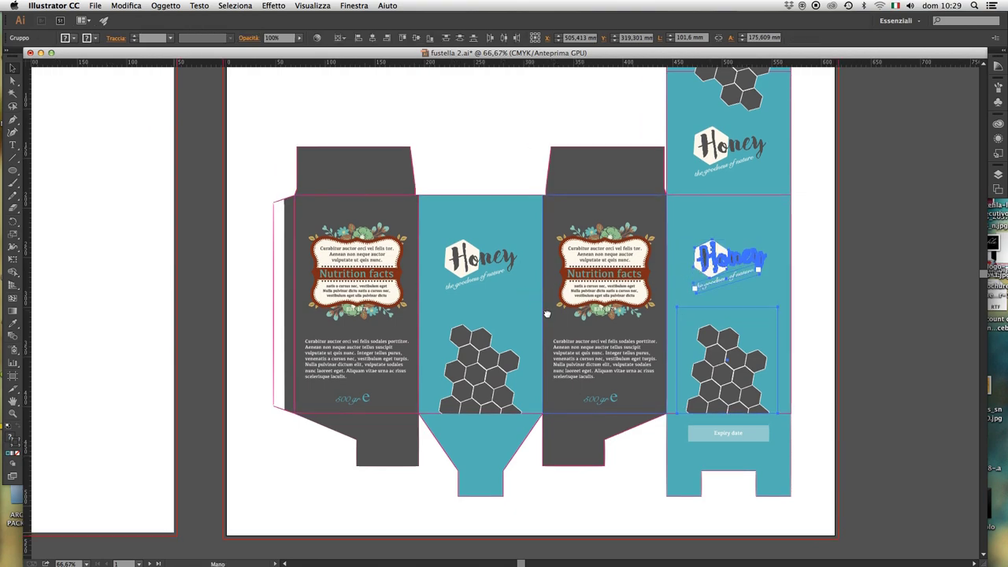
Place the Honey logo and hexagons onto the teal panel of the label.
left_click_drag(131, 315, 736, 326)
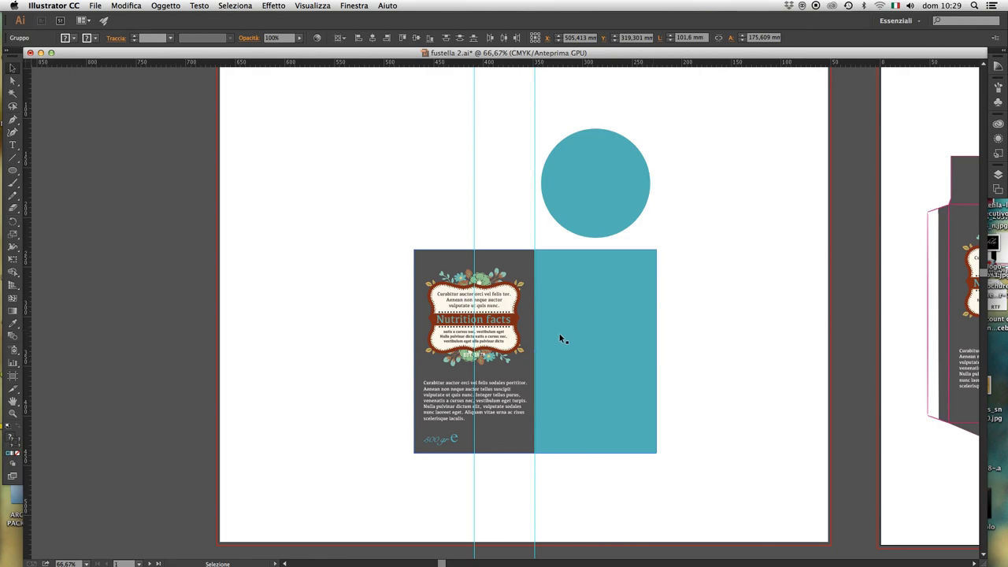
left_click(558, 334)
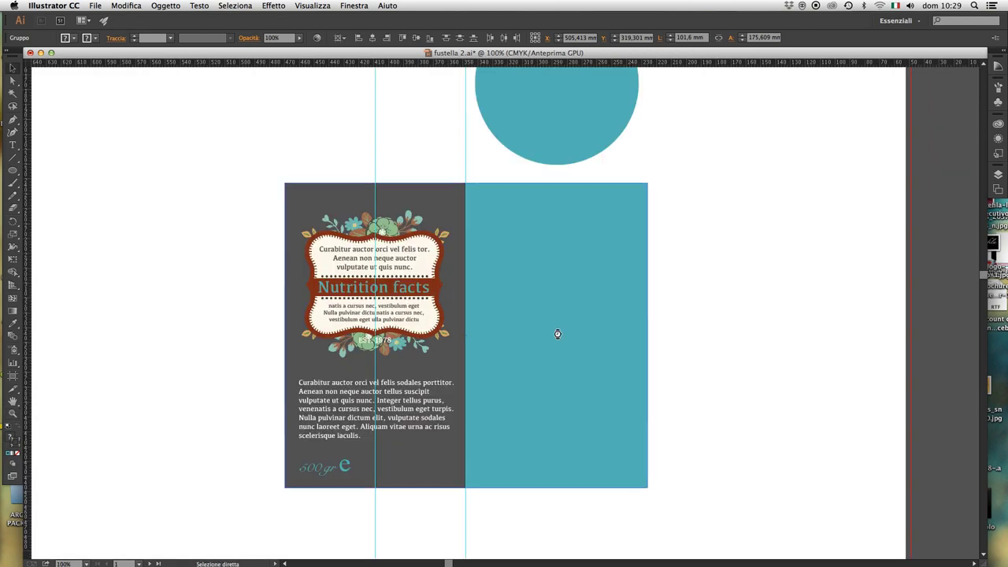
left_click_drag(540, 349, 597, 404)
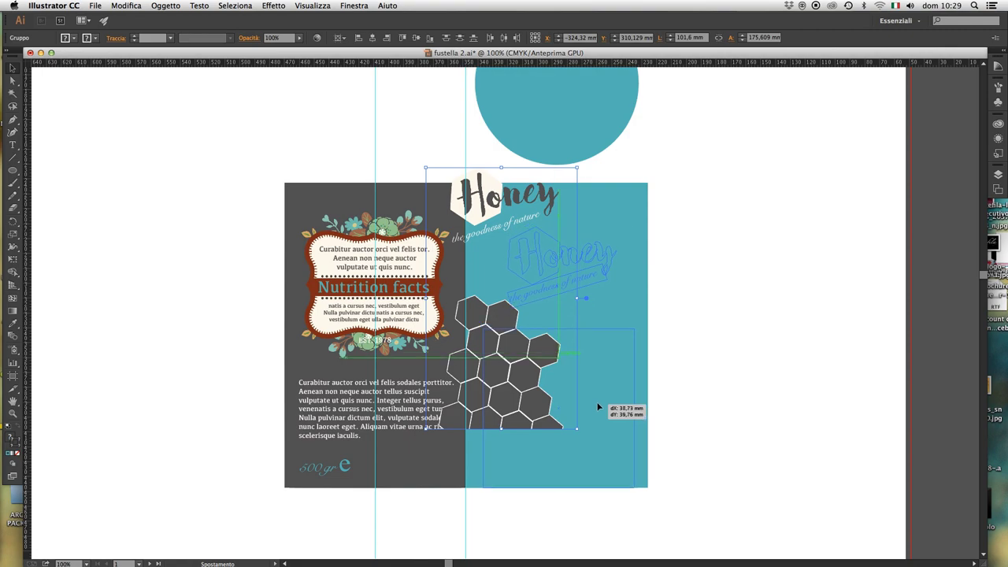
left_click_drag(597, 404, 596, 403)
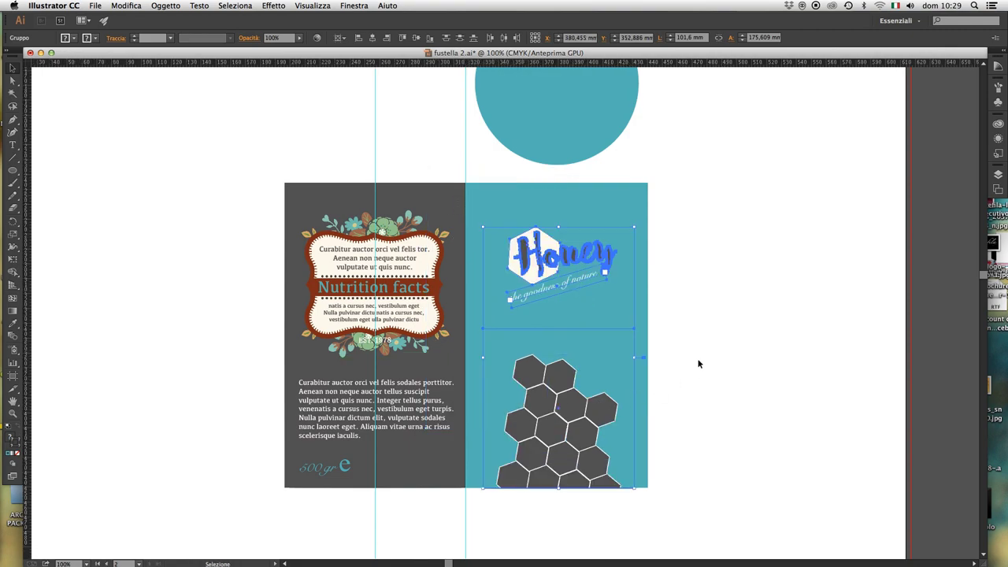
key("Right")
key("Right")
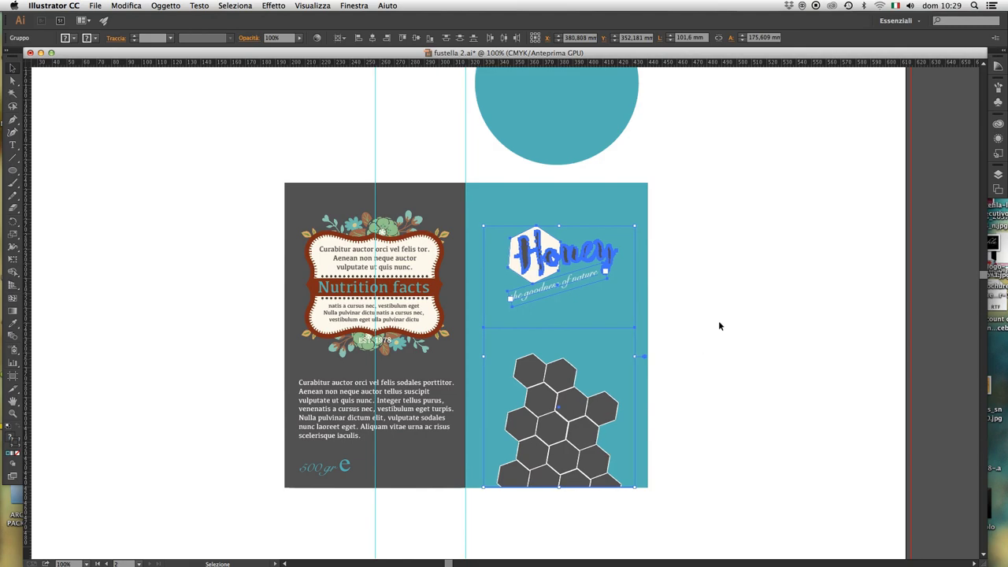
left_click(604, 219)
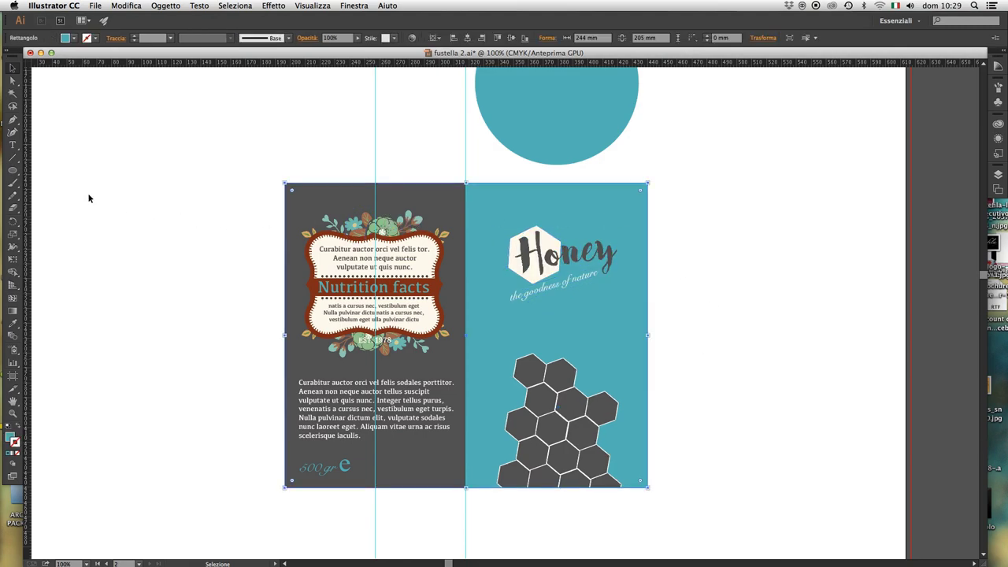
Reposition the Honey logo slightly on the teal panel.
key("a")
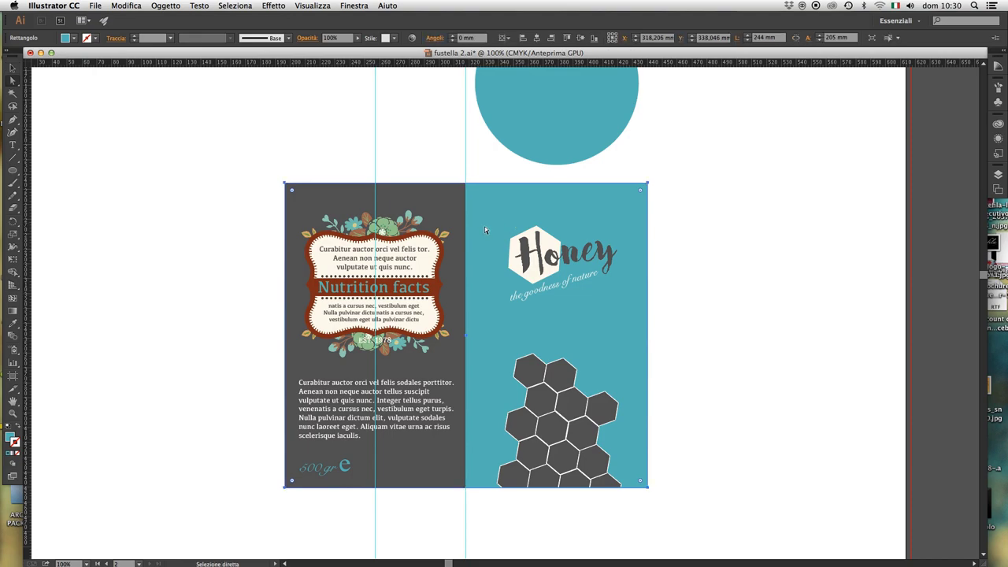
key("v")
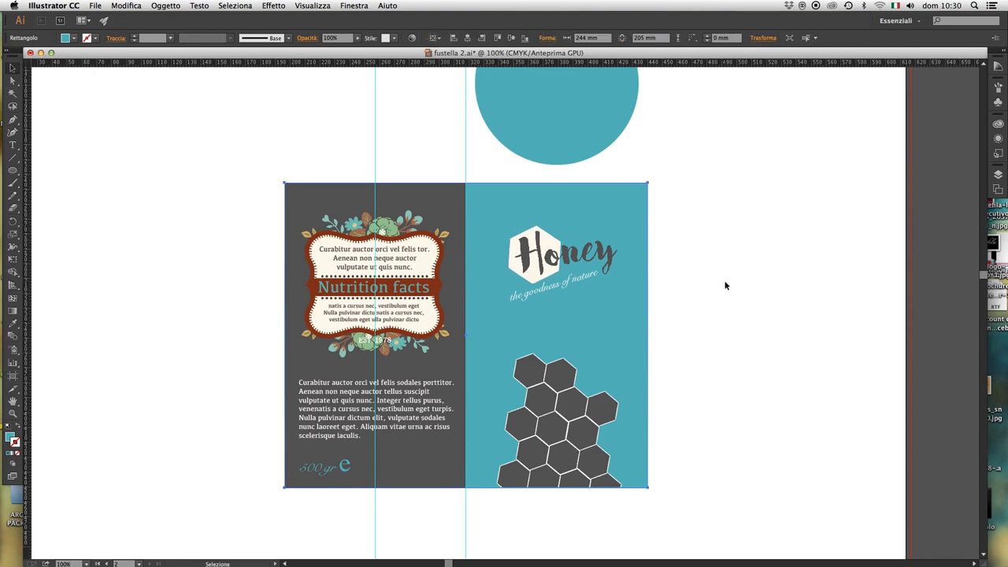
left_click(725, 282)
scroll(623, 289, "left", 5)
left_click(642, 401)
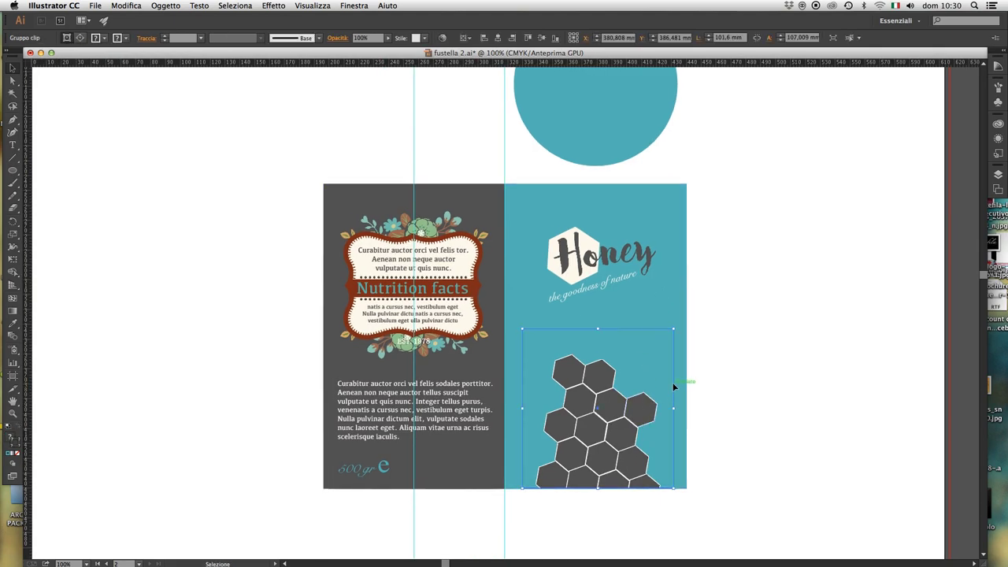
left_click(763, 354)
left_click_drag(597, 252, 592, 254)
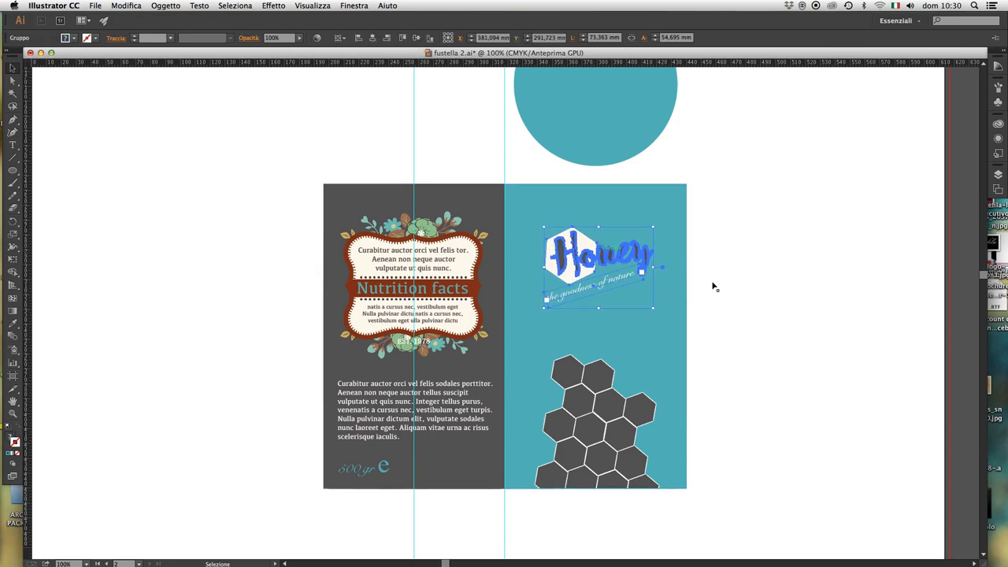
left_click(750, 289)
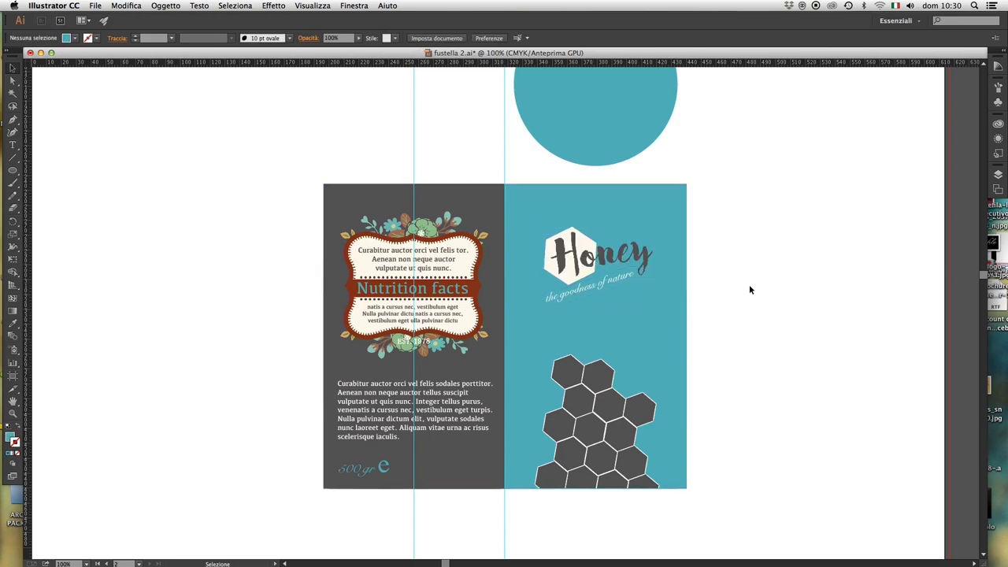
Narrow the teal background rectangle to 122 mm, covering only the right panel.
left_click(659, 232)
left_click_drag(588, 227, 731, 220)
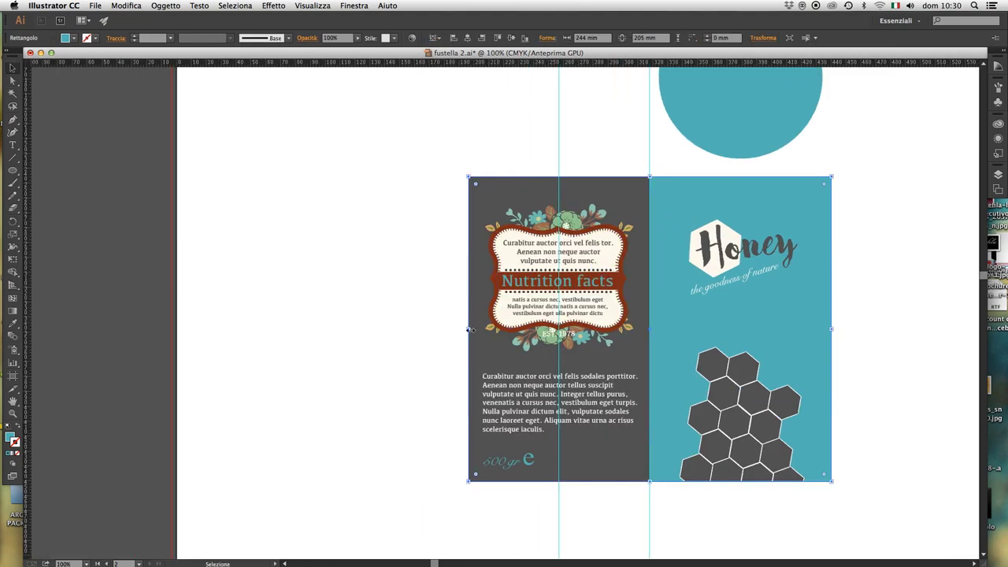
left_click_drag(467, 329, 653, 323)
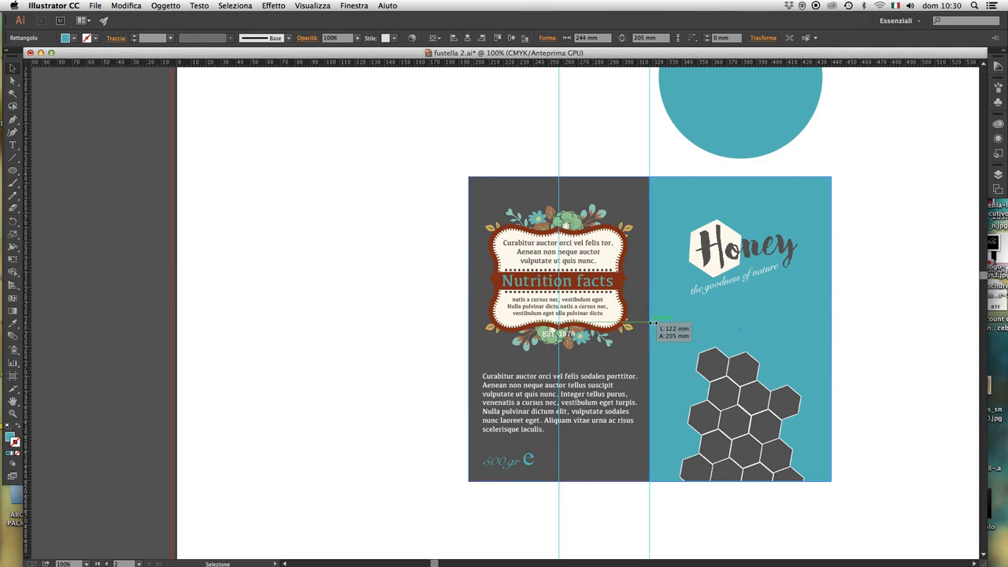
key("a")
scroll(796, 311, "right", 5)
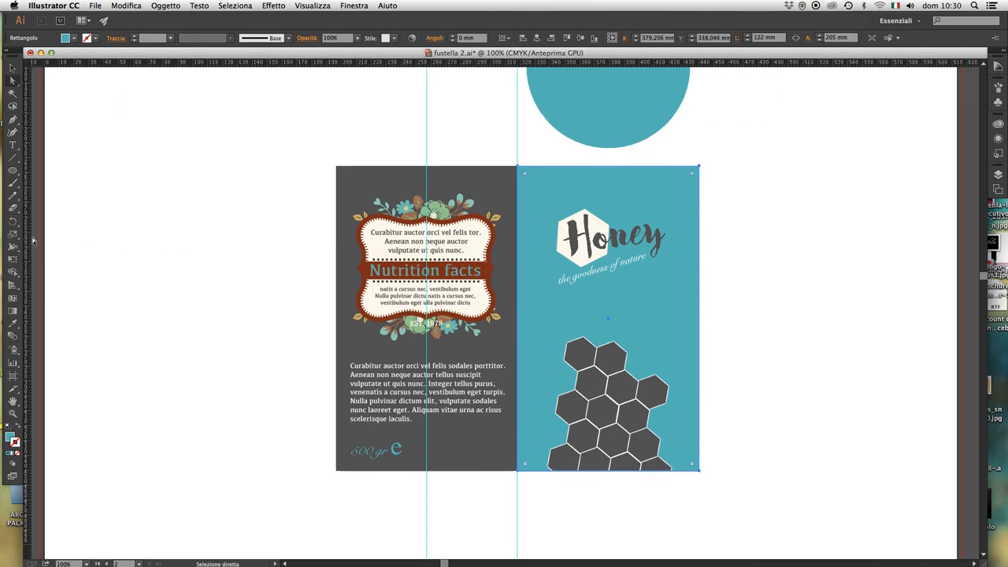
Add a vertical guide through the blue panel's middle and nudge the Honey logo left.
left_click_drag(33, 241, 608, 323)
key("v")
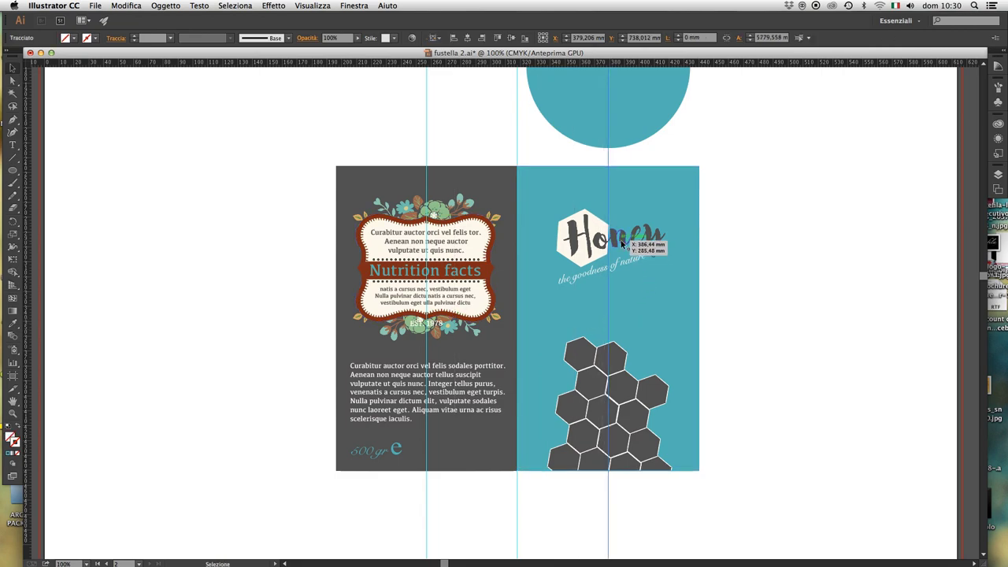
left_click_drag(647, 284, 622, 245)
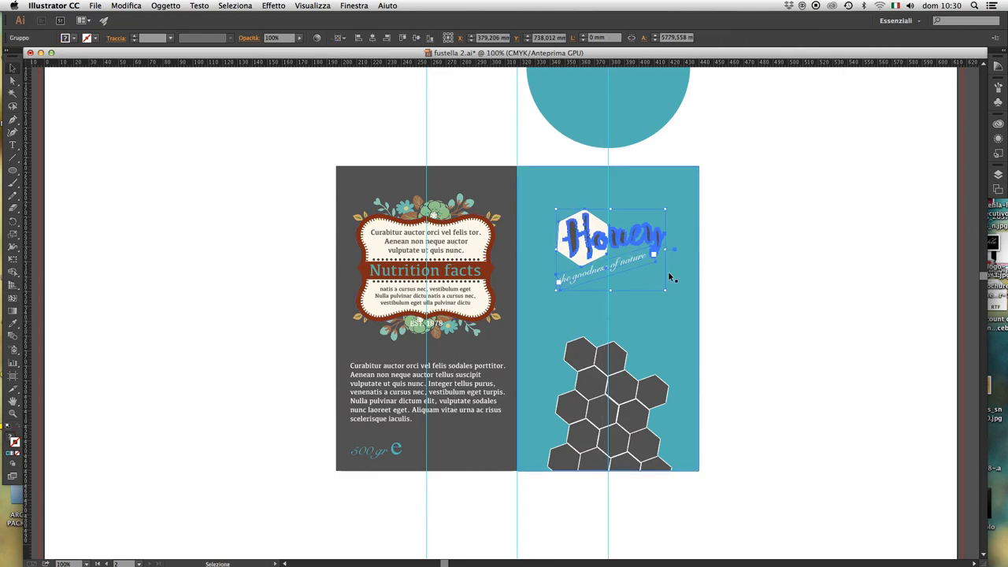
key("Left")
key("Left")
key("Left")
left_click(844, 256)
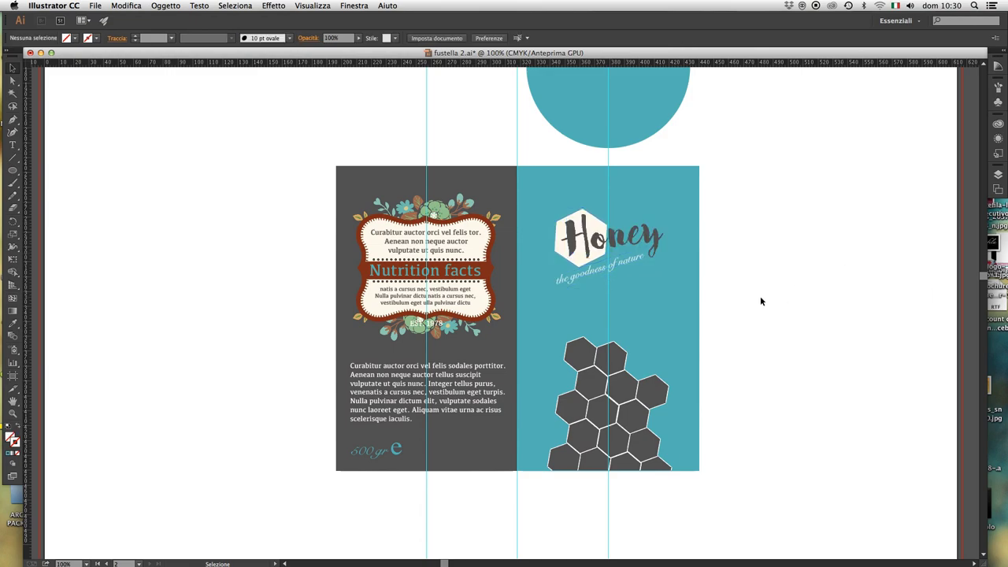
left_click(656, 236)
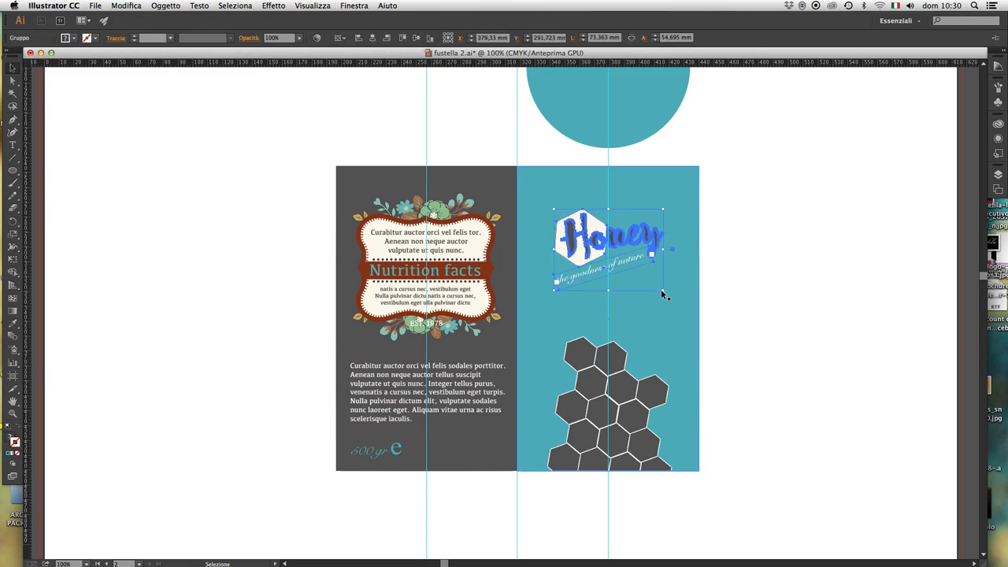
Enlarge the Honey logo to about 95 × 71 mm and centre it on the guide.
left_click_drag(663, 291, 681, 315)
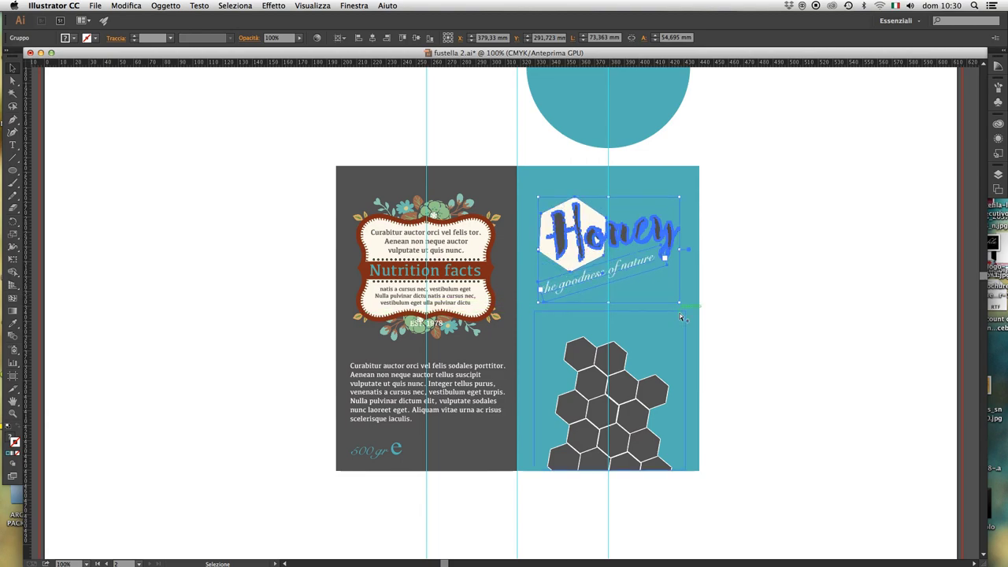
left_click(810, 299)
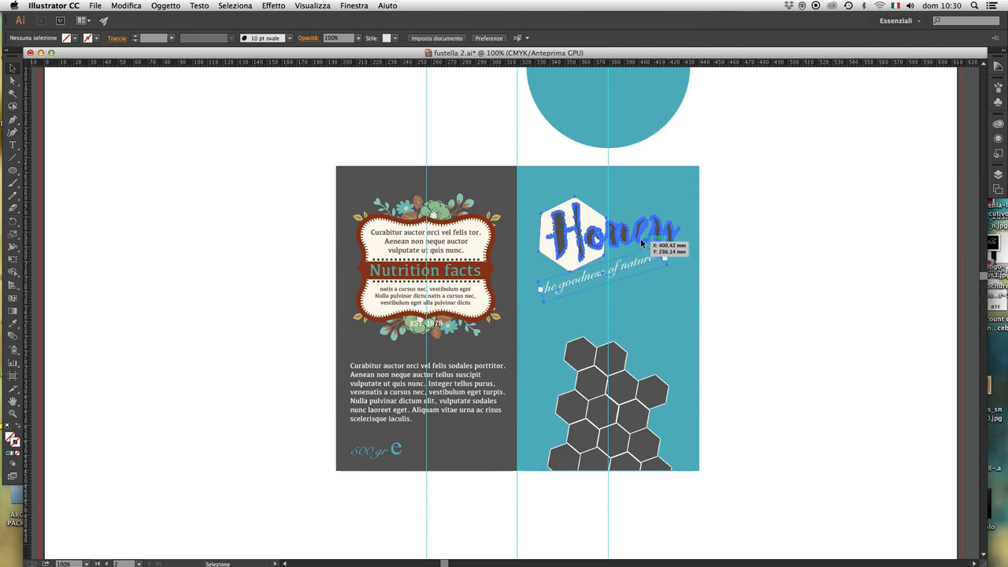
mouse_move(641, 237)
left_mouse_down()
mouse_move(648, 247)
mouse_move(640, 238)
left_mouse_up()
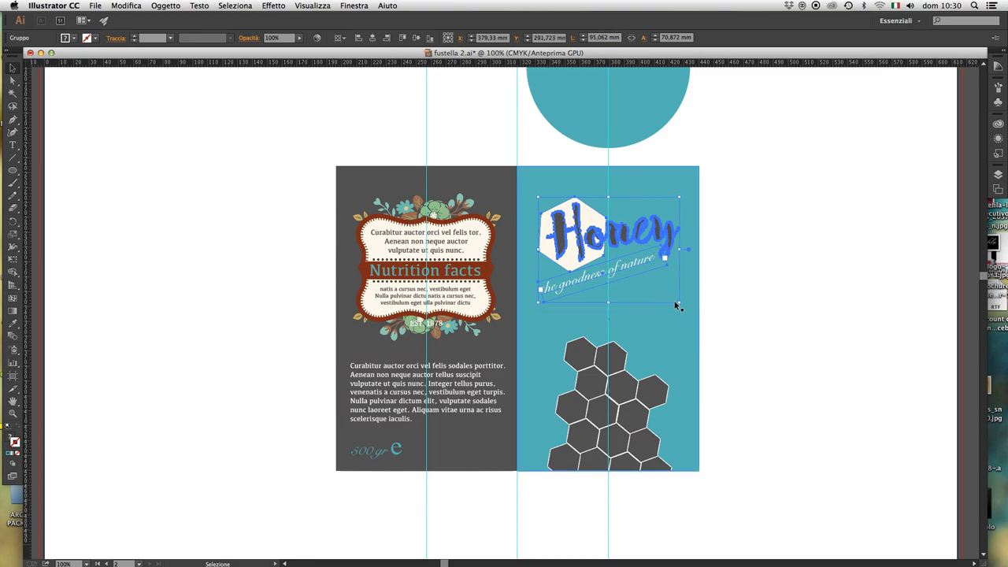
left_click_drag(680, 304, 676, 300)
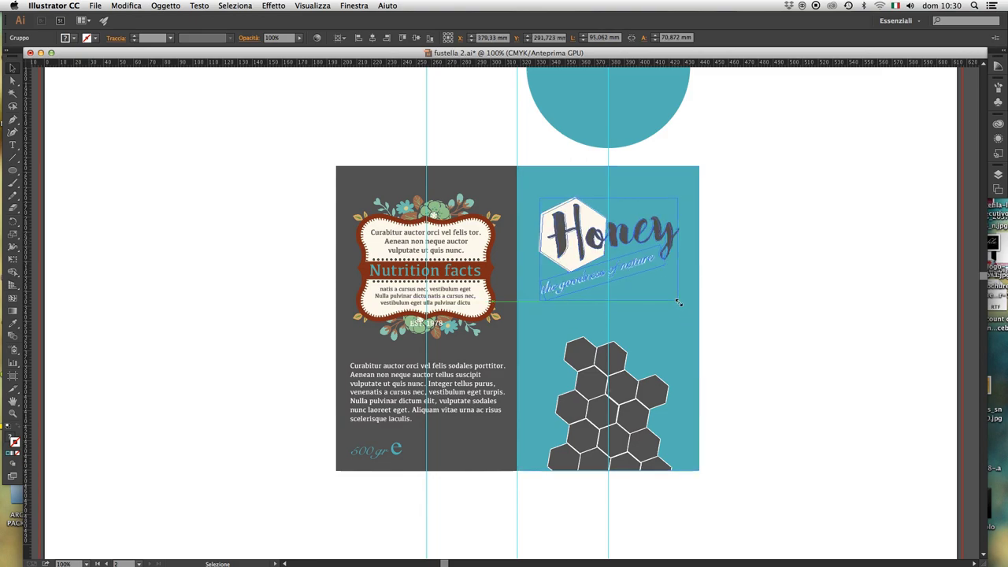
left_click(771, 310)
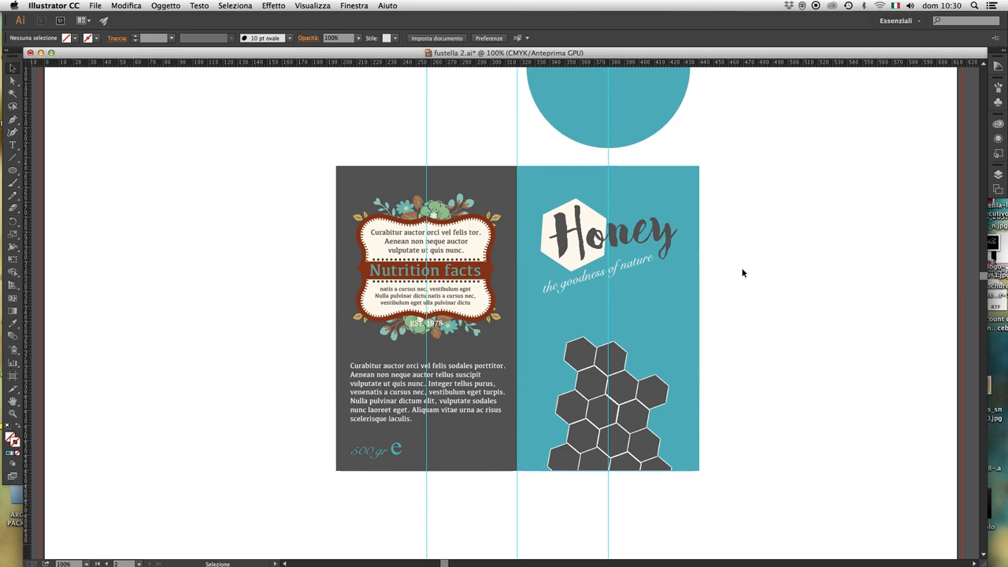
left_click(626, 364)
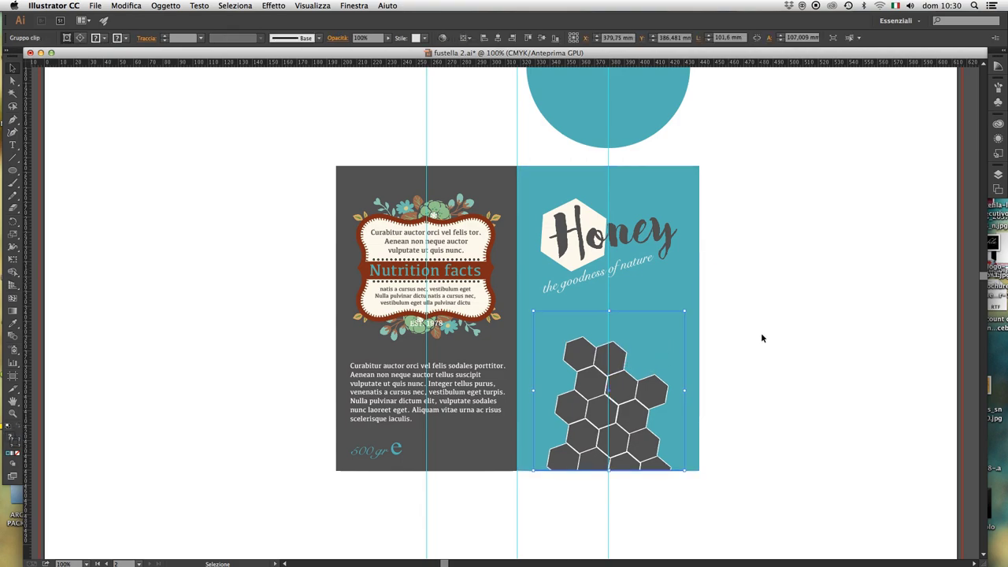
key("Left")
key("Left")
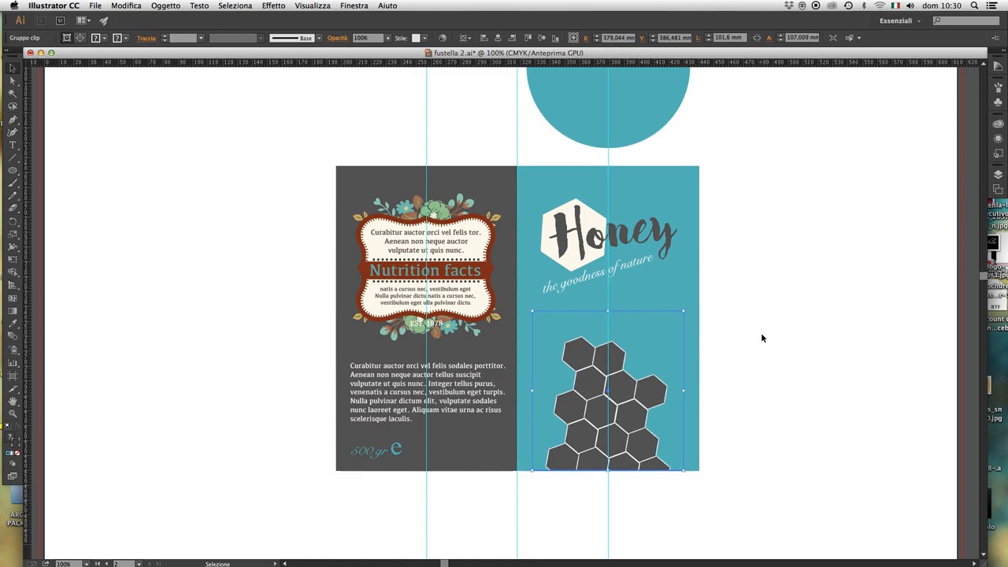
left_click(774, 325)
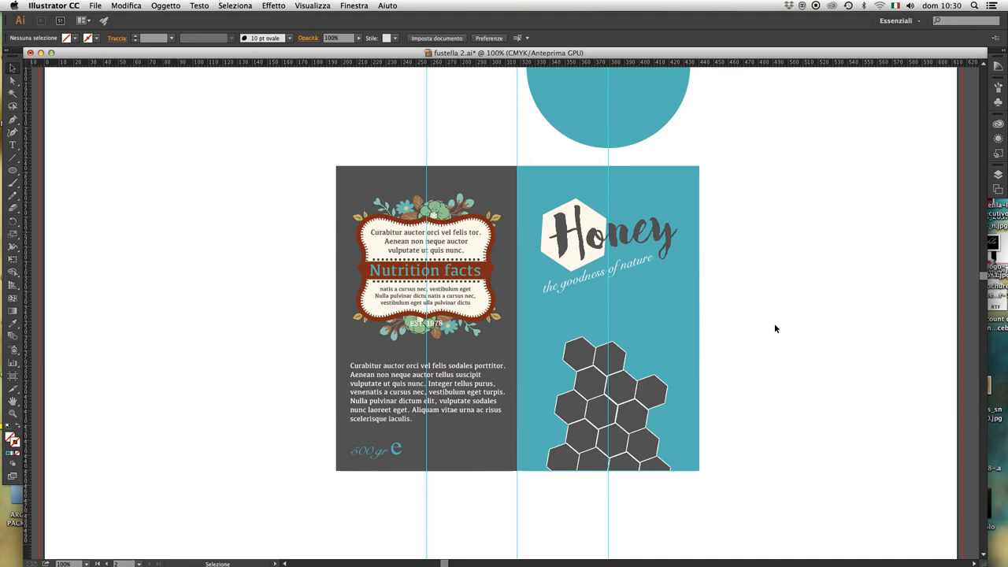
left_click(665, 388)
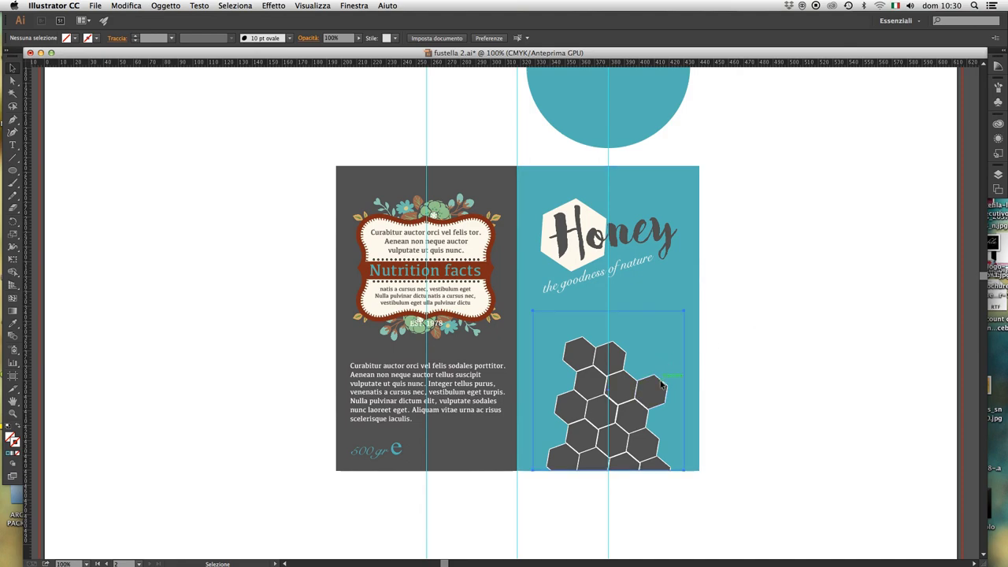
key("Right")
key("Right")
left_click(838, 359)
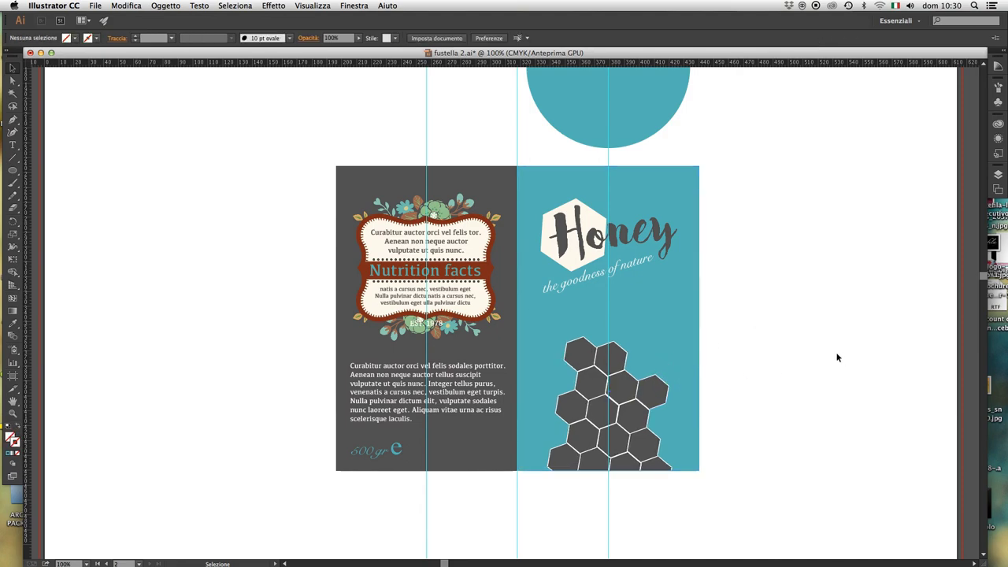
left_click(641, 255)
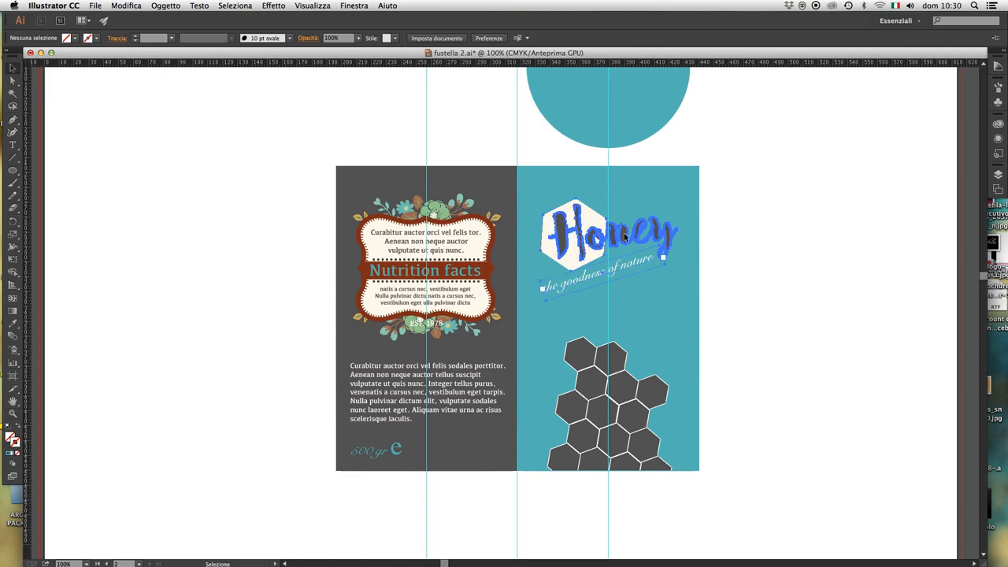
left_click(764, 251)
scroll(679, 253, "left", 5)
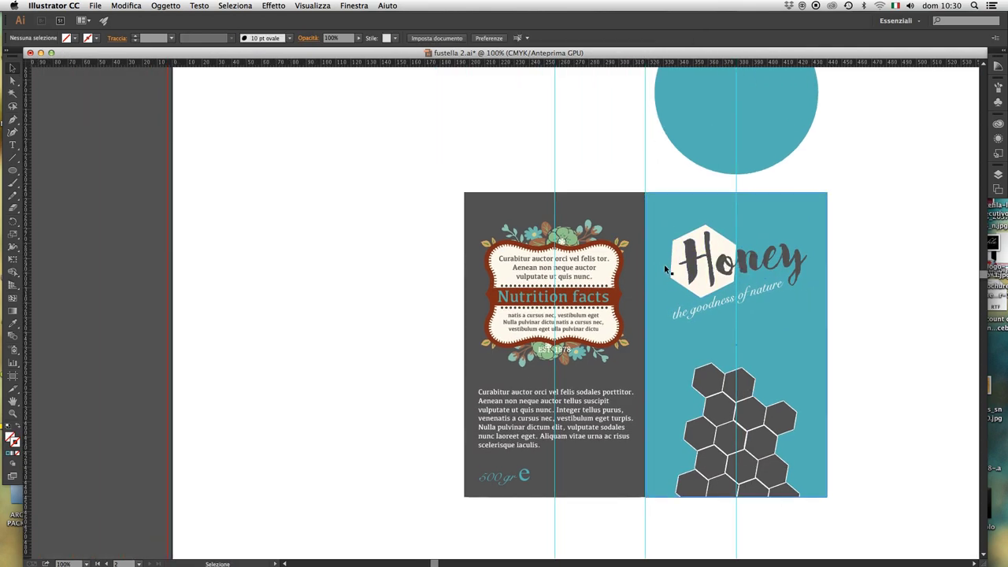
left_click(662, 255, "alt")
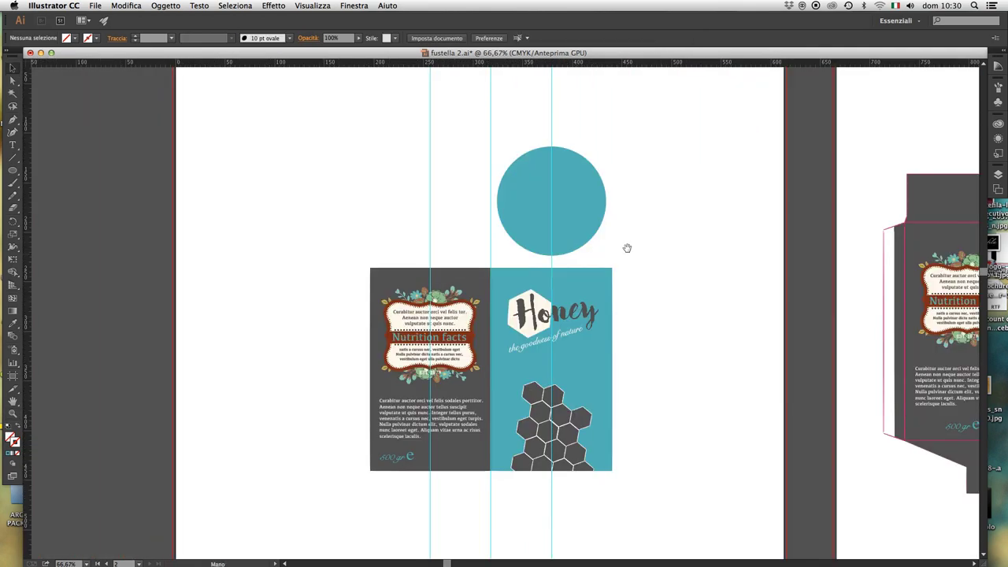
left_click_drag(625, 249, 642, 280)
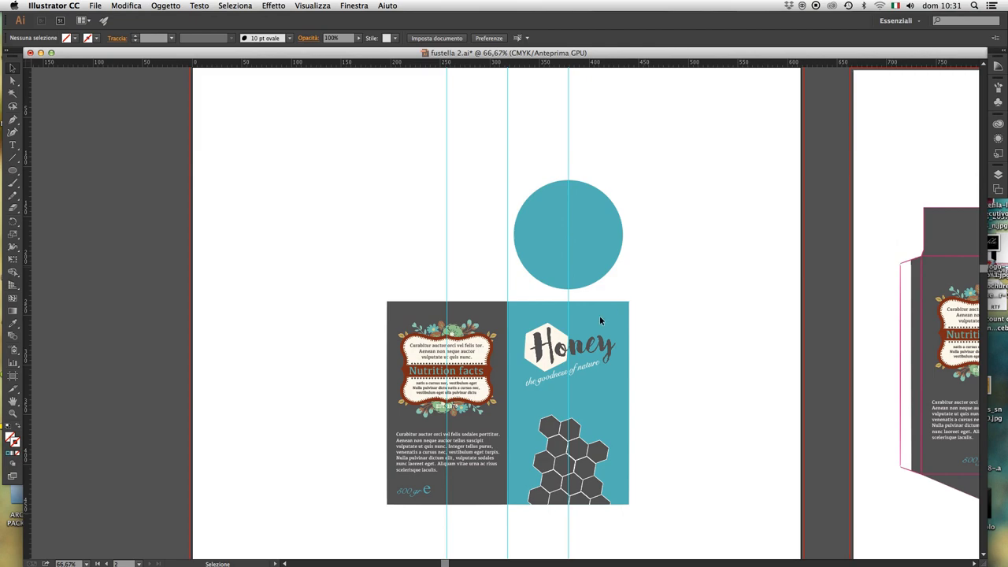
key("z")
left_click(506, 394)
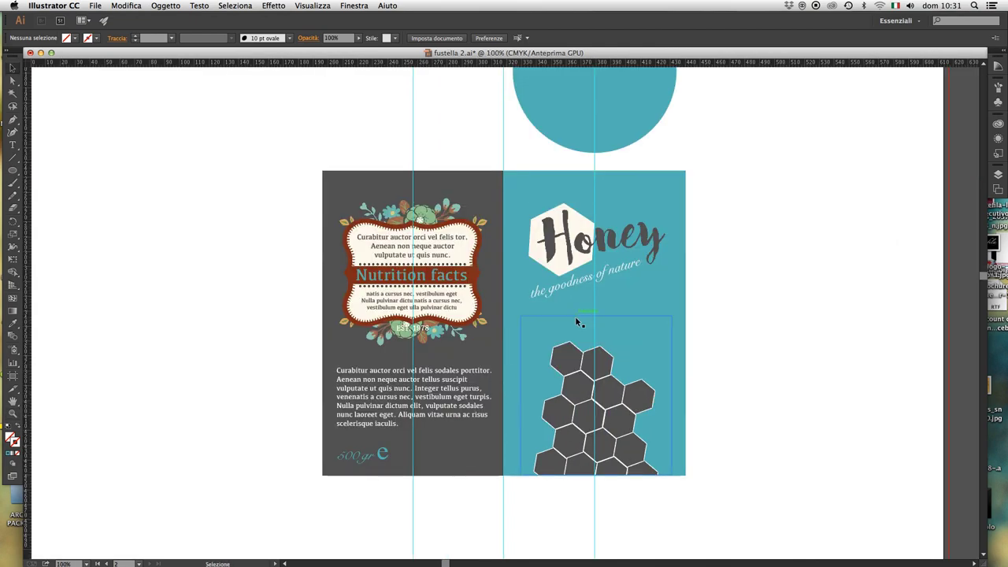
Paste a copy of the Honey logo, shrink it and move it onto the lid circle.
left_click_drag(565, 252, 545, 445)
key("v")
left_click(545, 441)
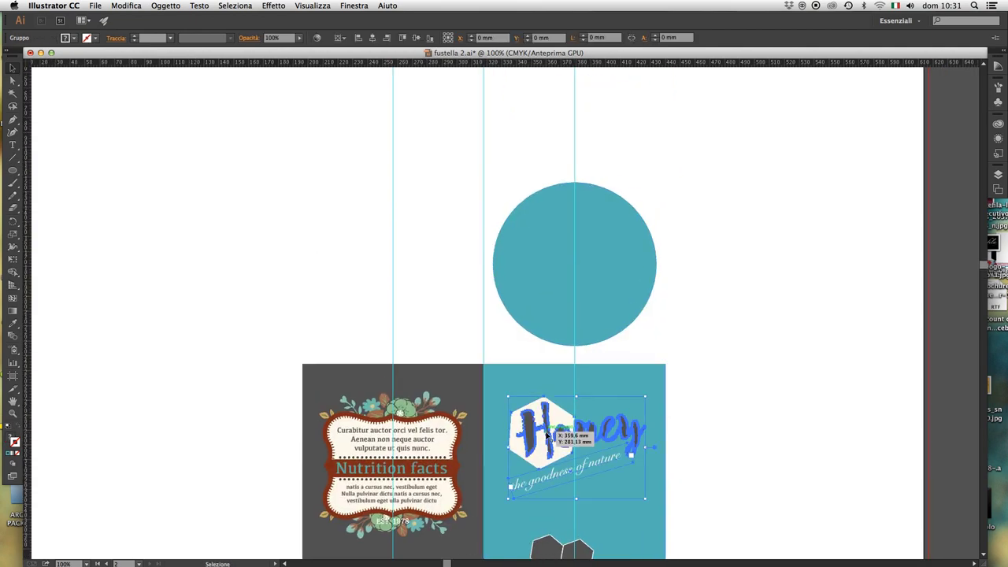
key("super+c")
key("super+v")
scroll(575, 429, "up", 5)
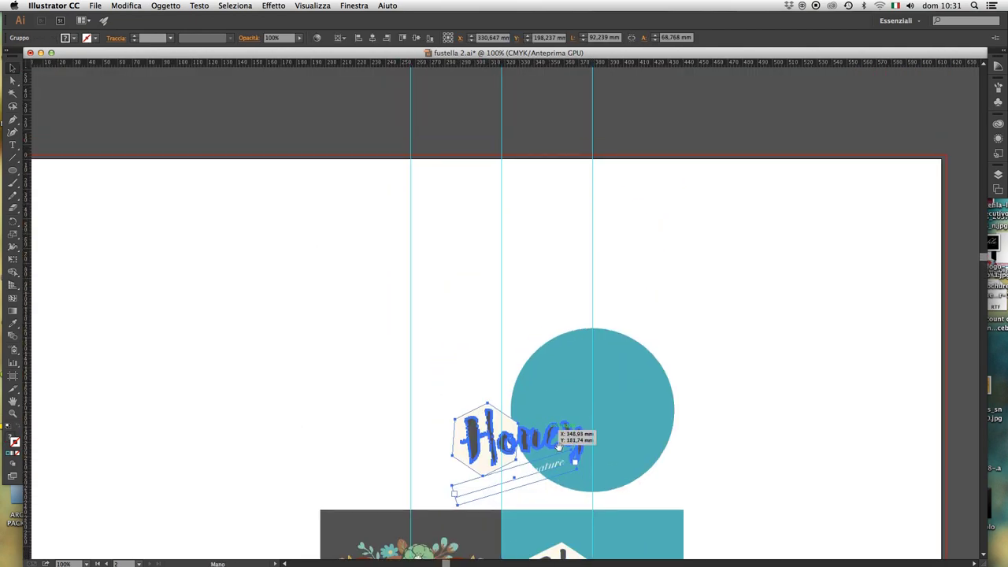
left_click_drag(588, 405, 564, 428)
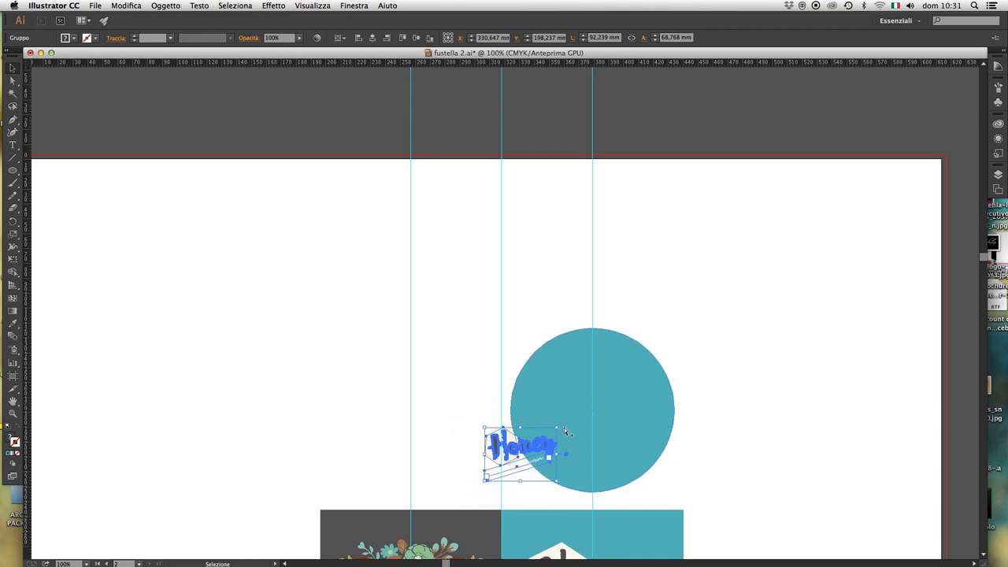
mouse_move(510, 455)
left_mouse_down()
mouse_move(607, 392)
mouse_move(613, 372)
left_mouse_up()
left_click(708, 376)
Zoom in on the lid, enlarge the Honey logo copy and shift it up.
key("z")
left_click(575, 410)
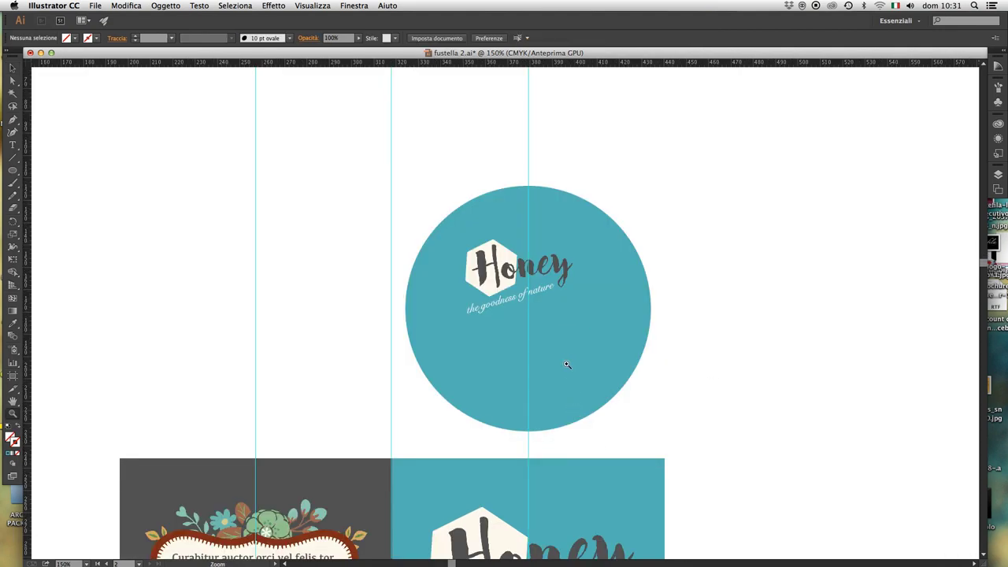
left_click(567, 364)
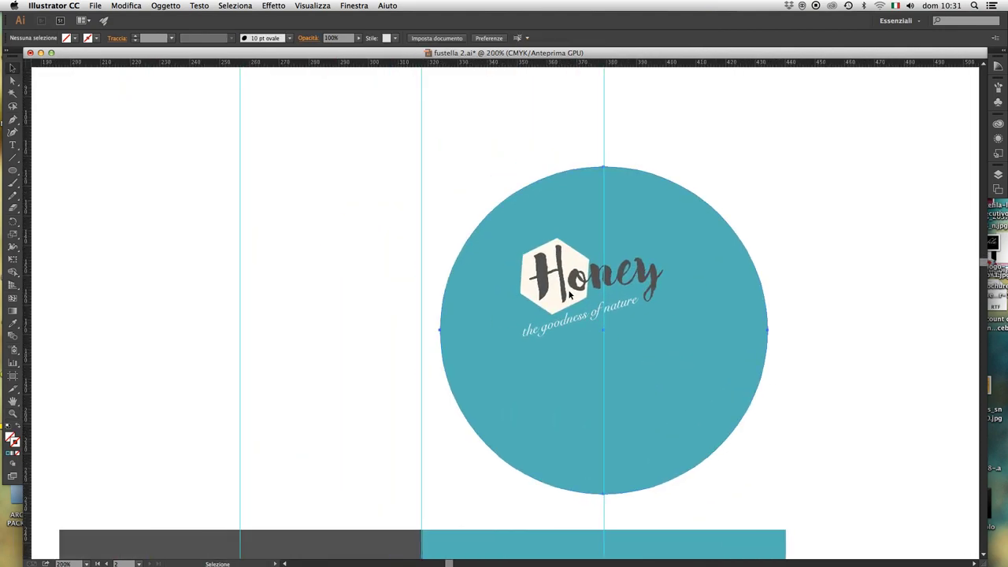
left_click(618, 354)
left_click(622, 280)
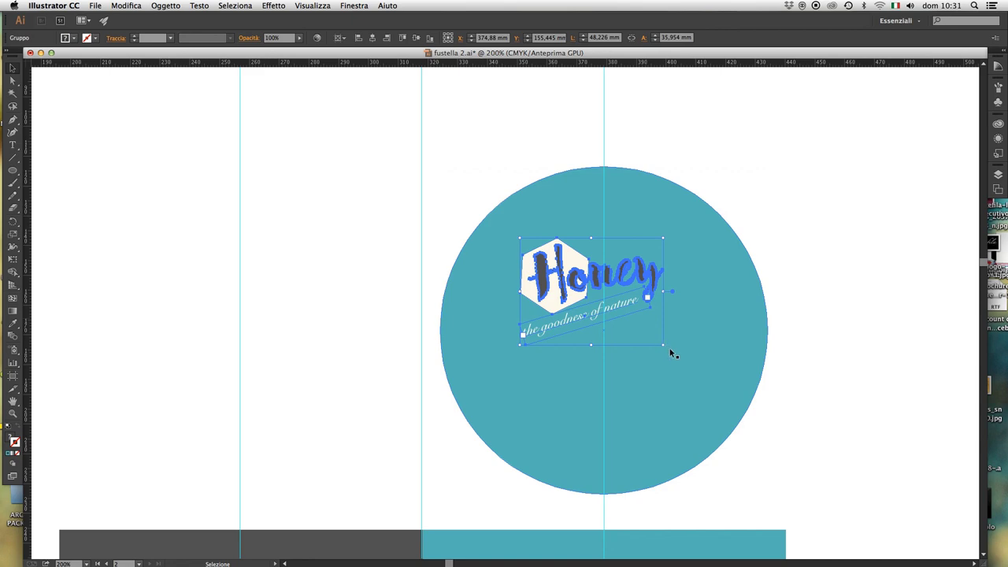
left_click_drag(662, 347, 706, 457)
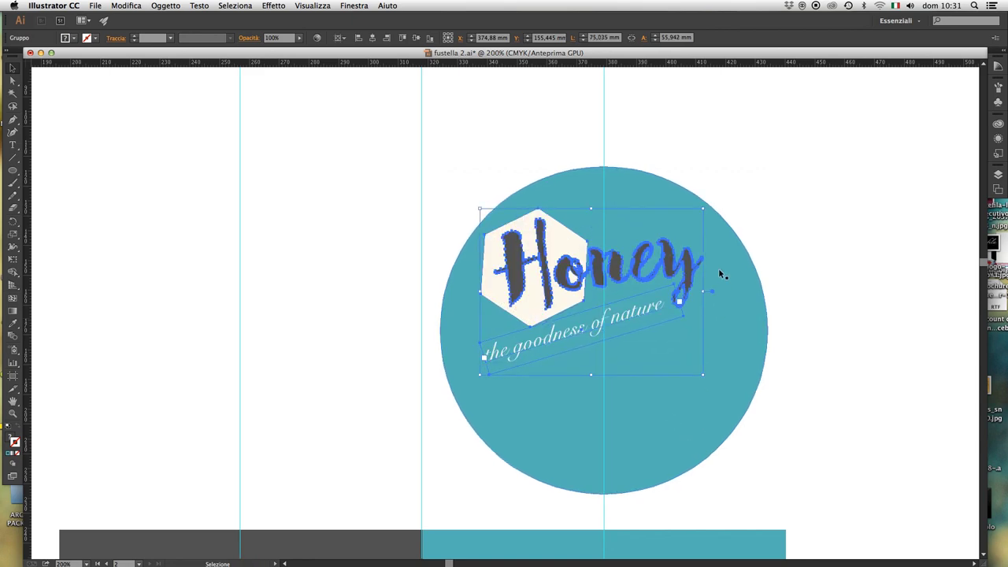
left_click_drag(673, 271, 689, 276)
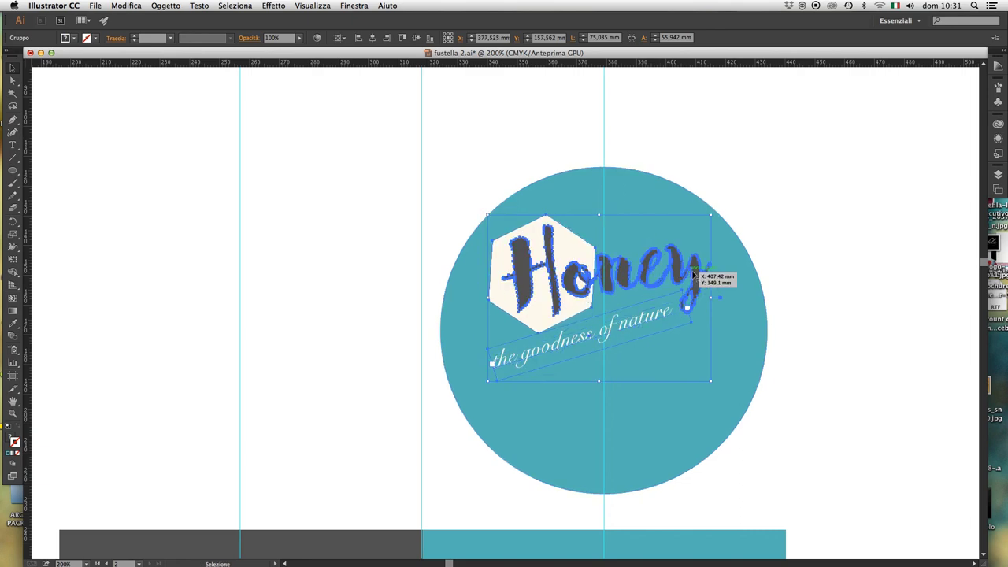
key("Up")
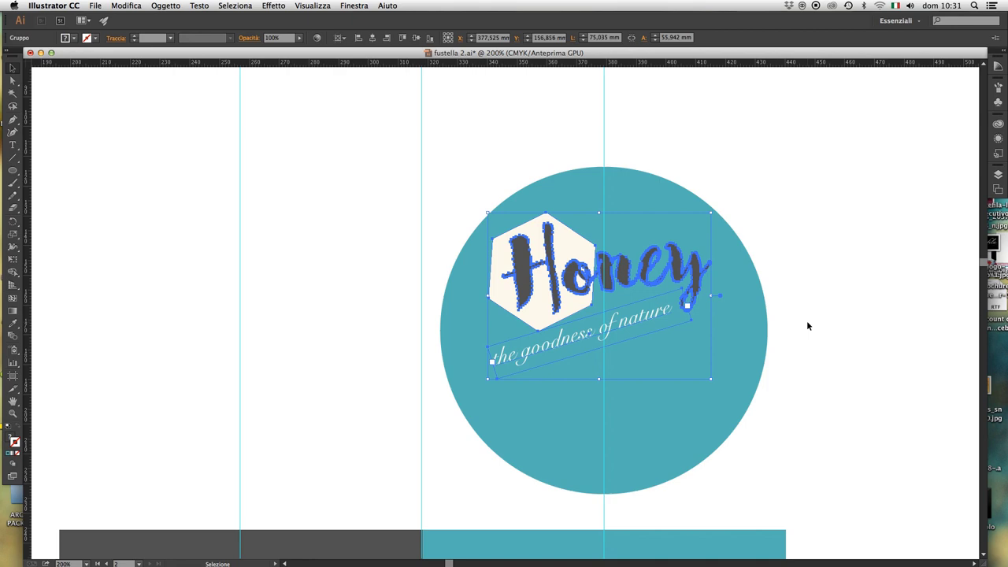
key("Up")
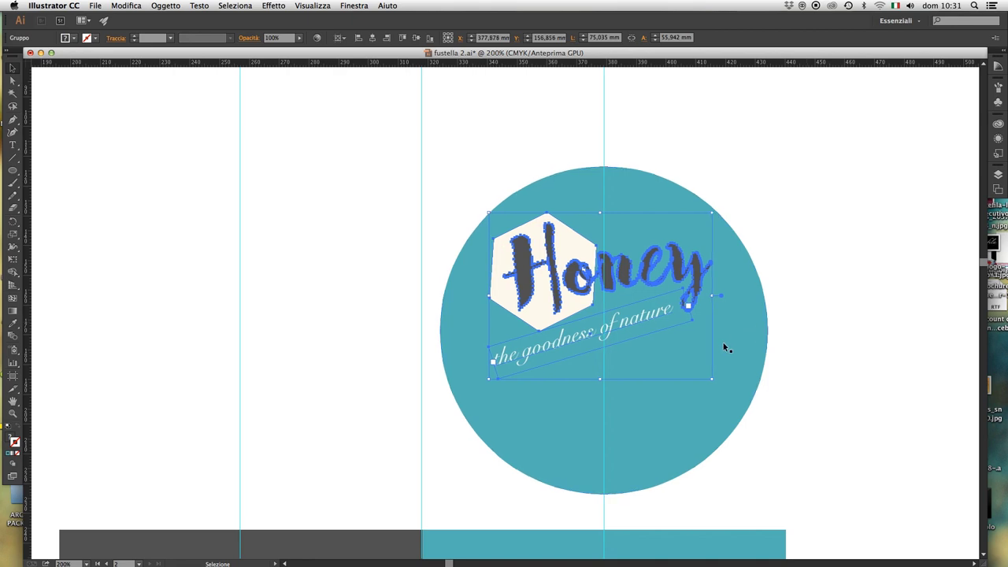
Enlarge the Honey logo further to about 84 × 63 mm and nudge it centred.
left_click_drag(712, 381, 726, 398)
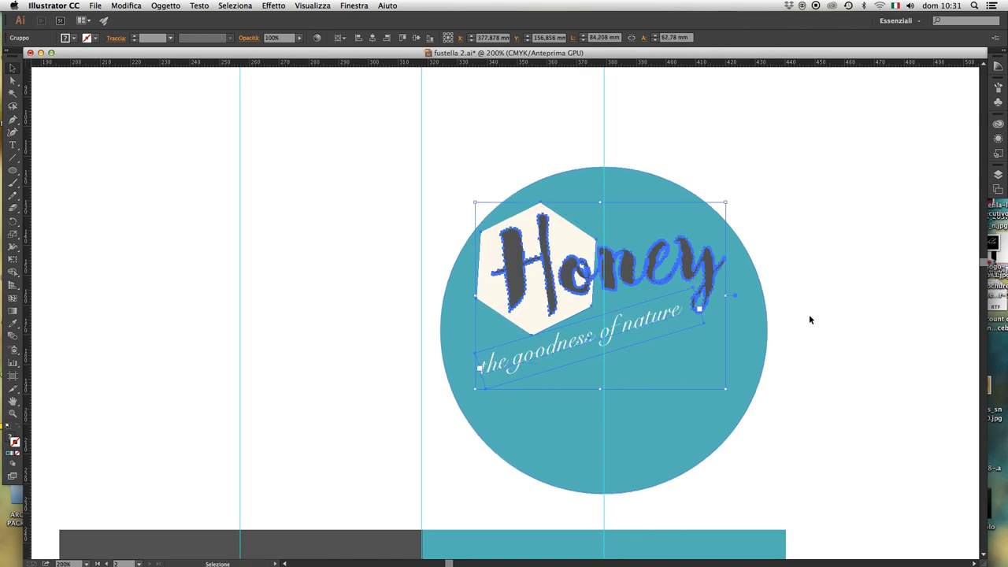
key("Right")
key("Down")
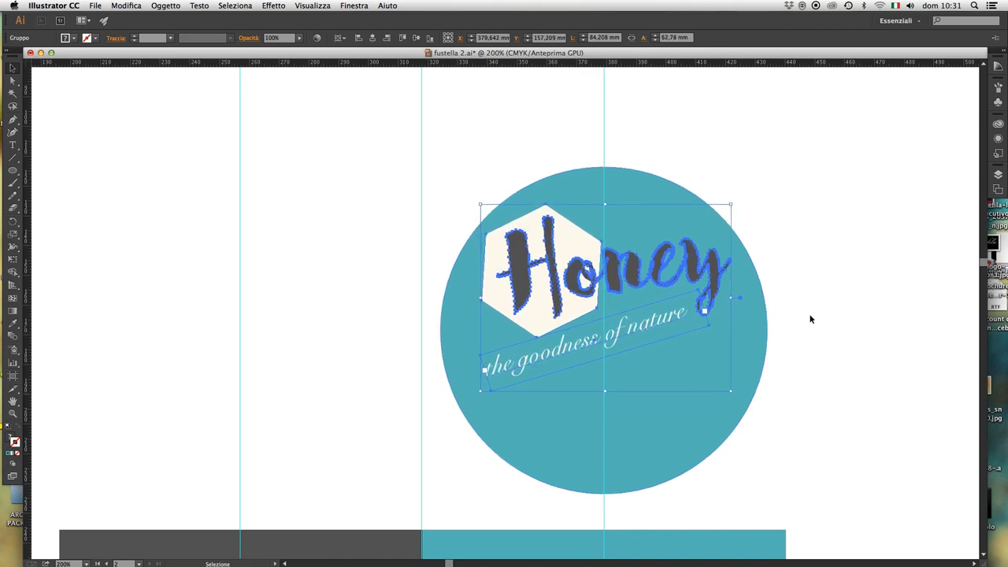
key("Down")
key("Down")
key("Down")
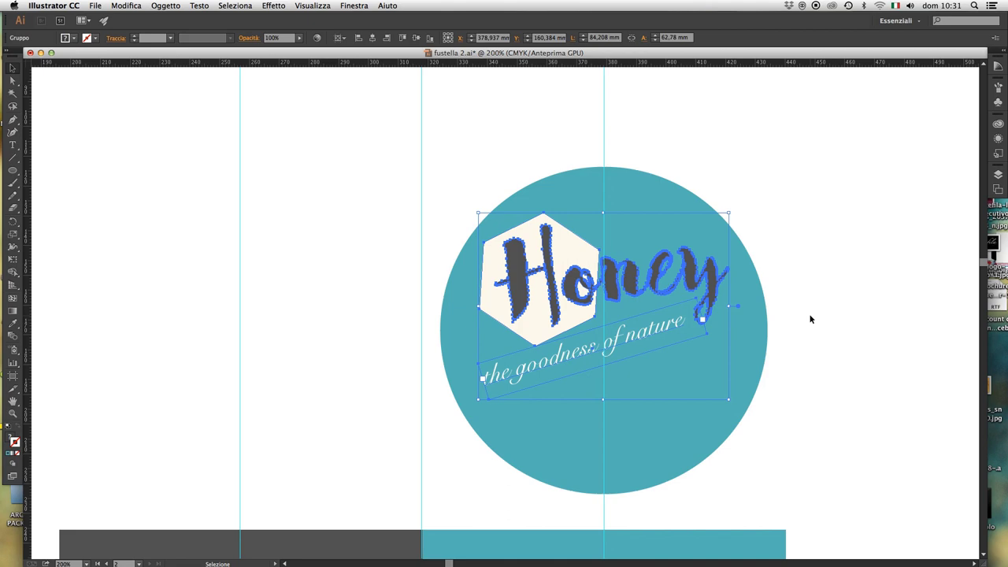
key("Down")
key("Down")
key("Right")
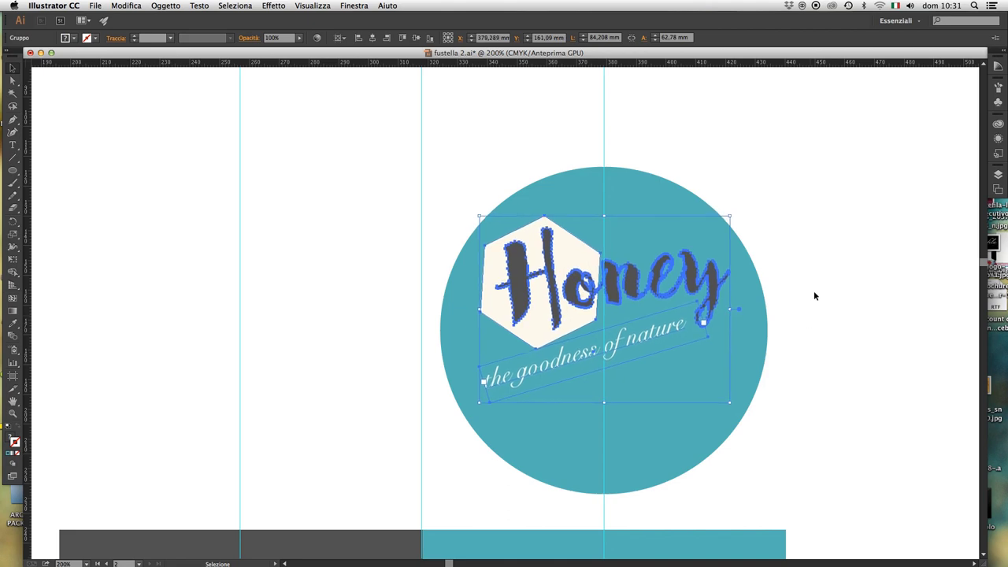
key("Down")
left_click(815, 296)
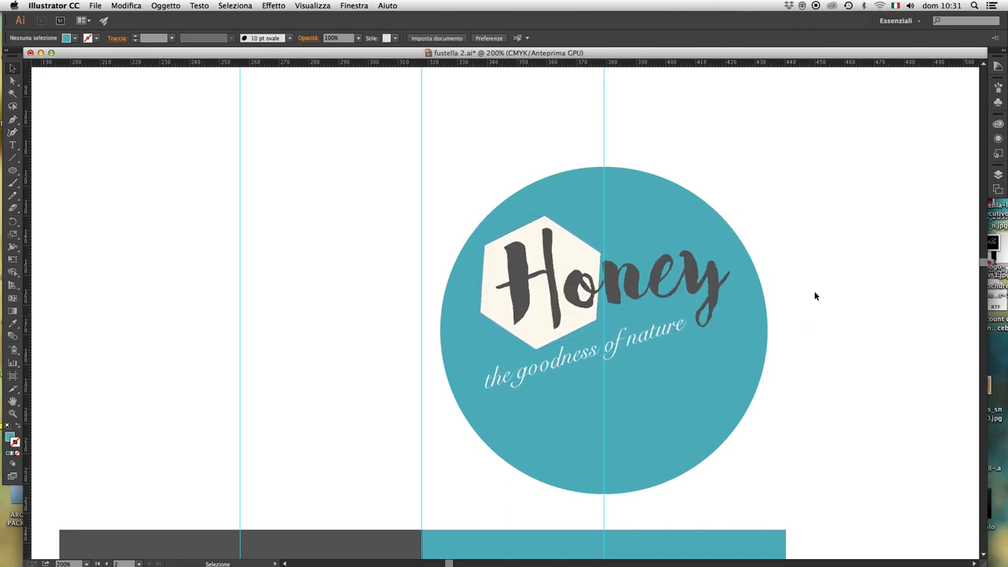
Move the honeycomb hexagon cluster beside the circular lid label.
key("ctrl+minus")
key("ctrl+minus")
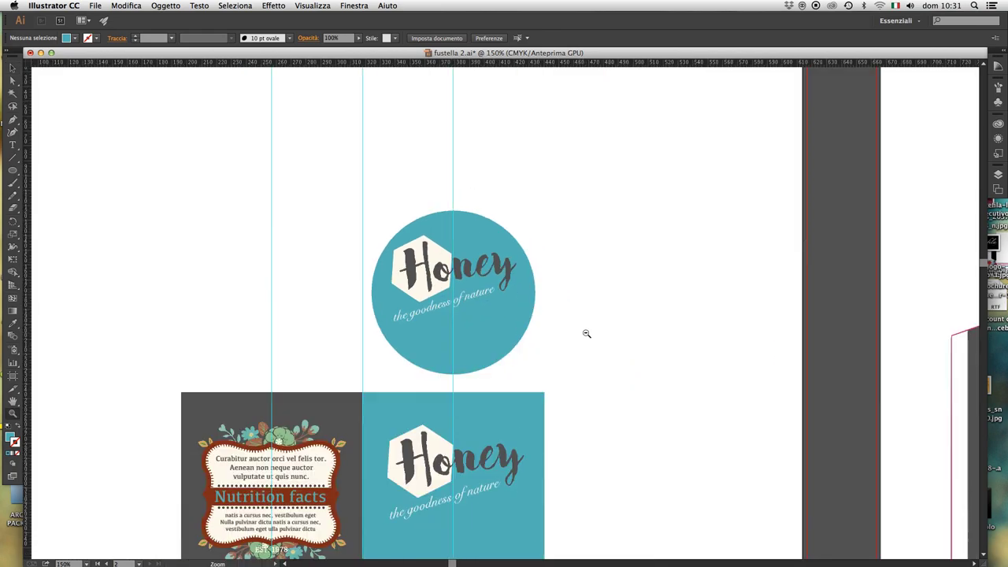
key("ctrl+minus")
left_click_drag(536, 388, 638, 264)
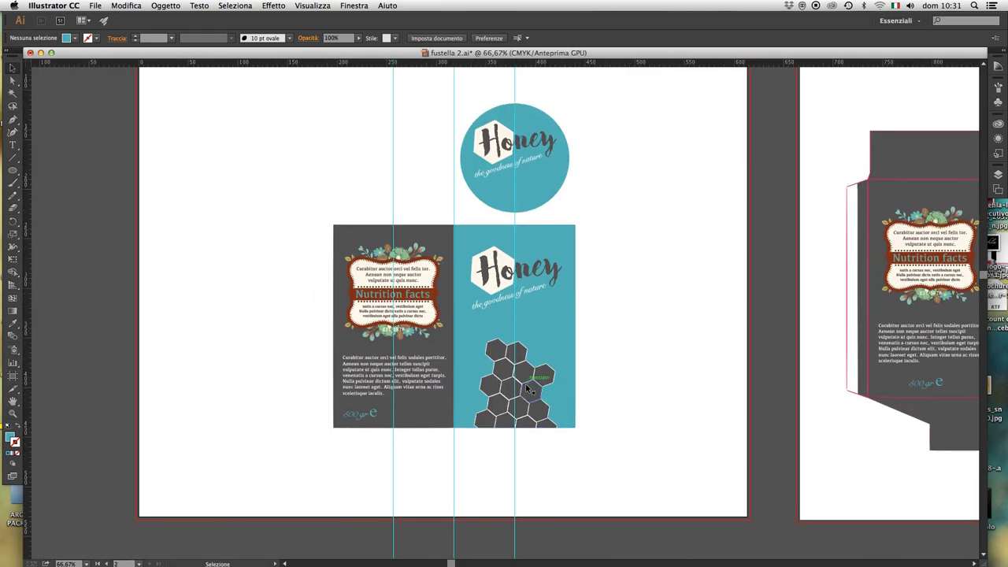
left_click(573, 384)
mouse_move(571, 377)
left_mouse_down()
mouse_move(600, 390)
mouse_move(696, 323)
left_mouse_up()
Select the lid circle with the Honey logo and tagline and move them higher.
key("z")
left_click(552, 336)
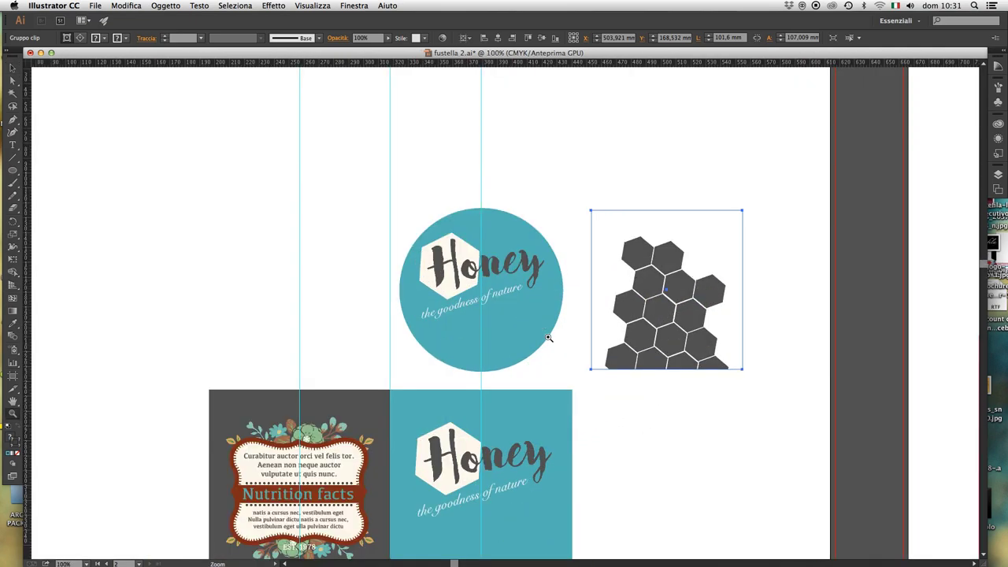
left_click_drag(536, 324, 606, 364)
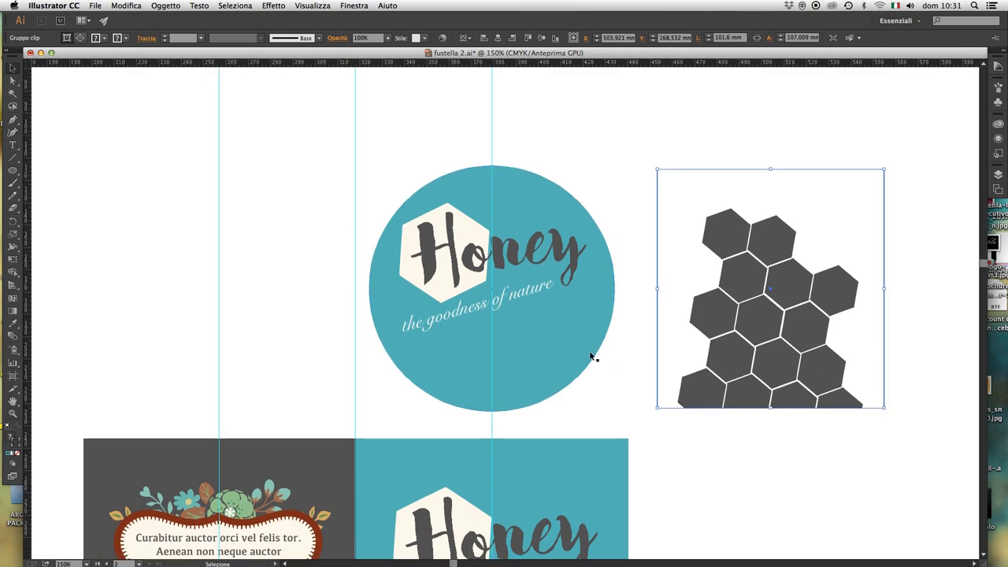
left_click(592, 356)
key("a")
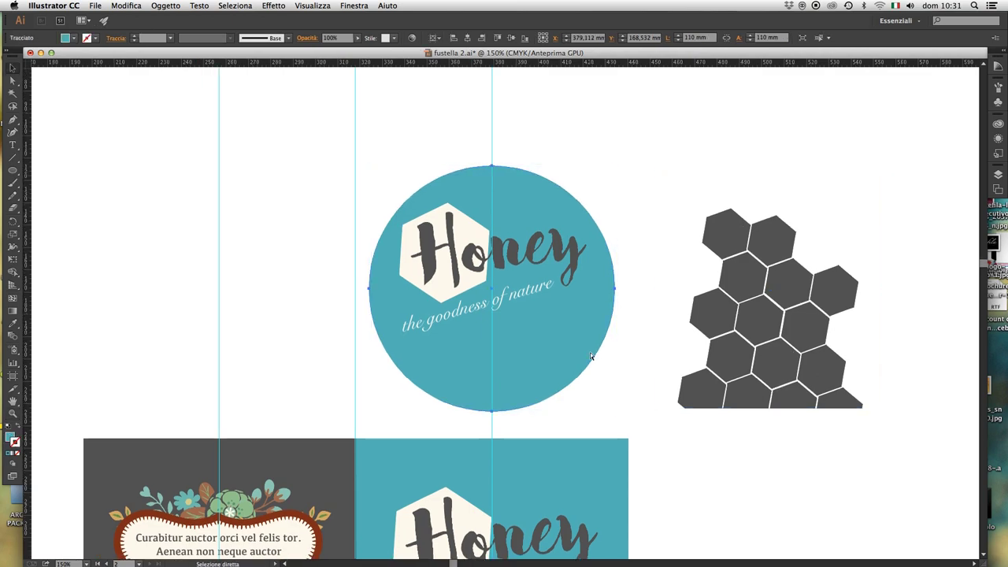
key("v")
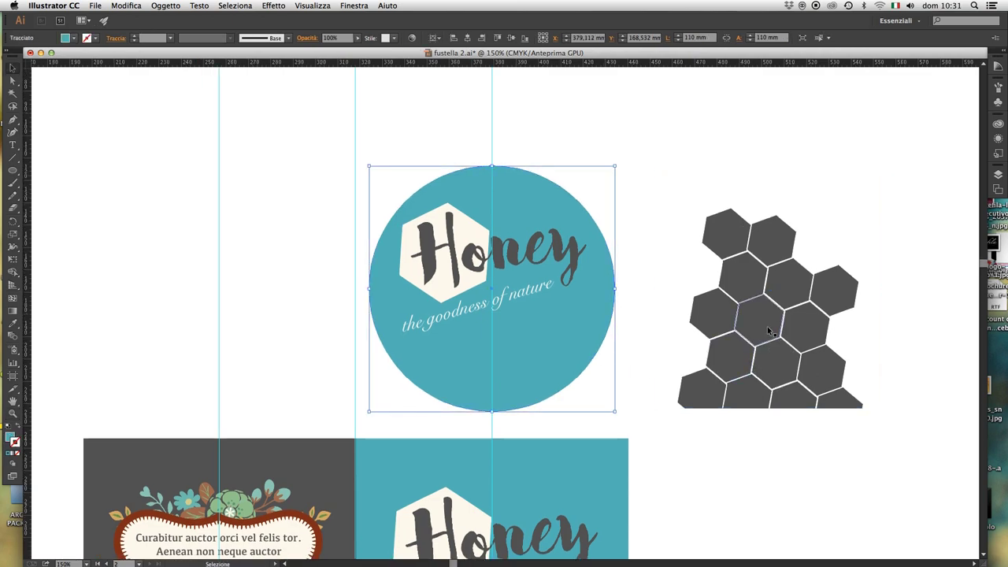
left_click_drag(630, 190, 395, 373)
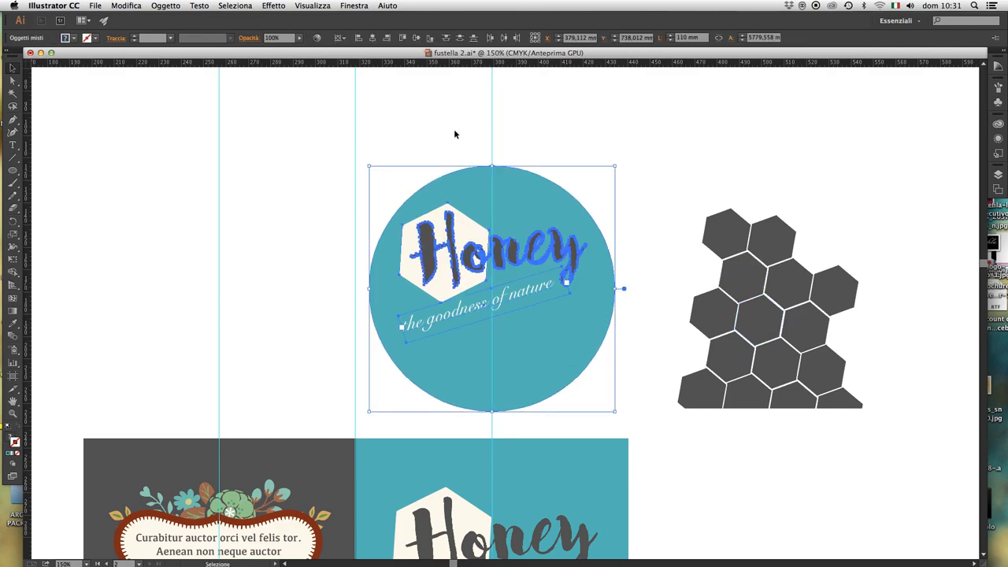
mouse_move(437, 252)
left_mouse_down()
mouse_move(473, 361)
mouse_move(473, 245)
left_mouse_up()
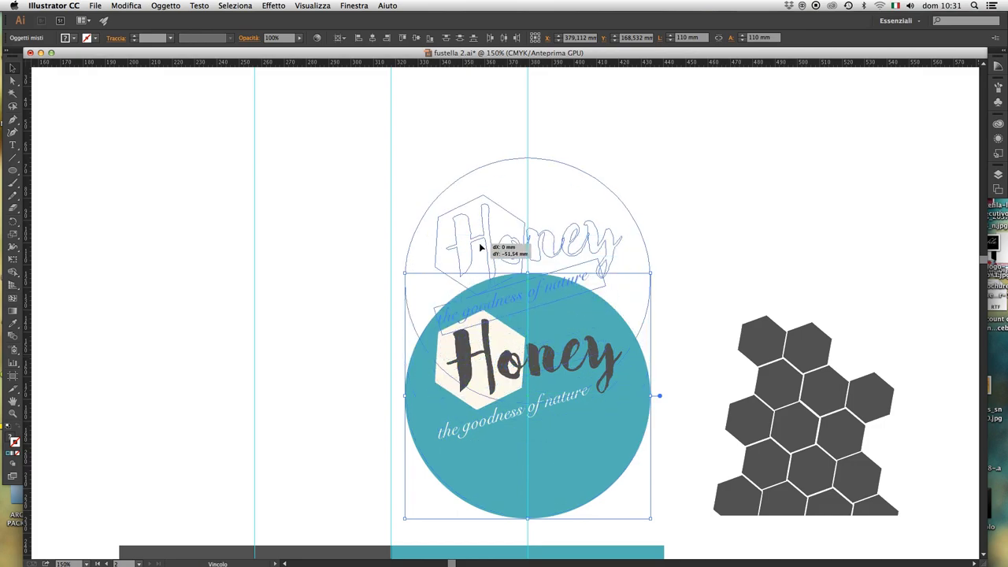
left_click(689, 207)
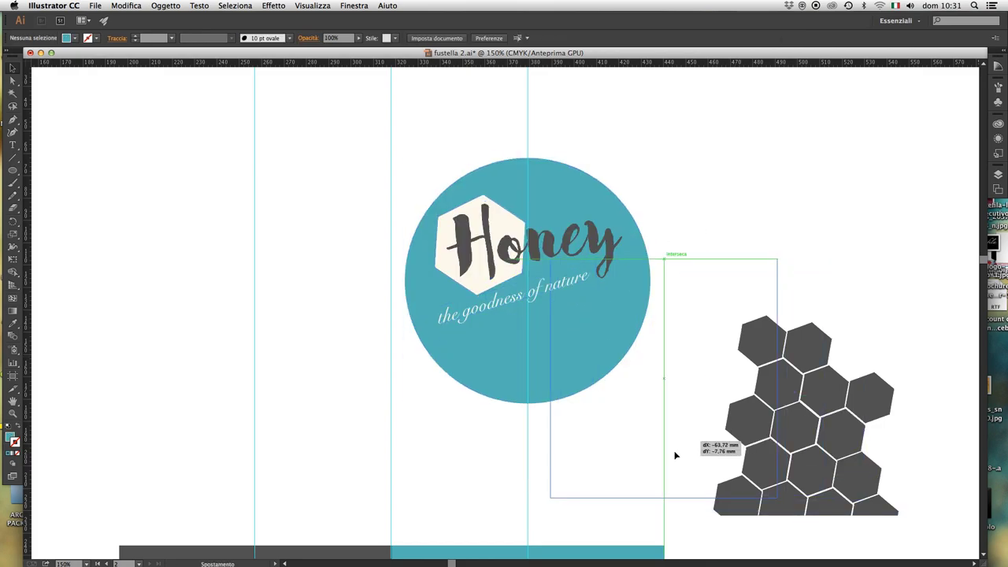
Shrink the honeycomb cluster and place it over the lid circle's lower part.
left_click_drag(835, 463, 669, 460)
left_click_drag(753, 275, 732, 297)
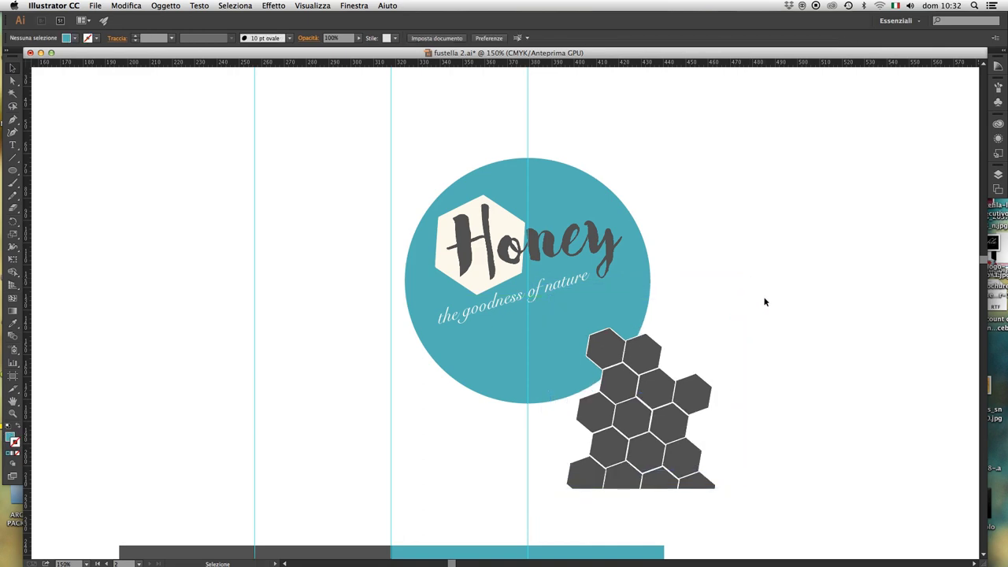
mouse_move(653, 448)
left_mouse_down()
mouse_move(601, 447)
mouse_move(585, 430)
left_mouse_up()
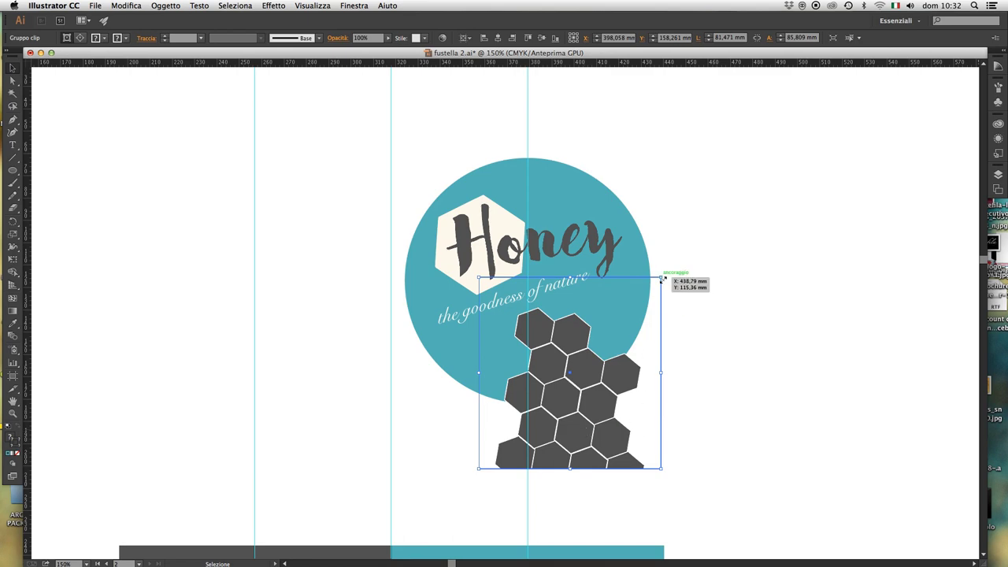
left_click_drag(662, 278, 659, 285)
left_click_drag(604, 401, 588, 405)
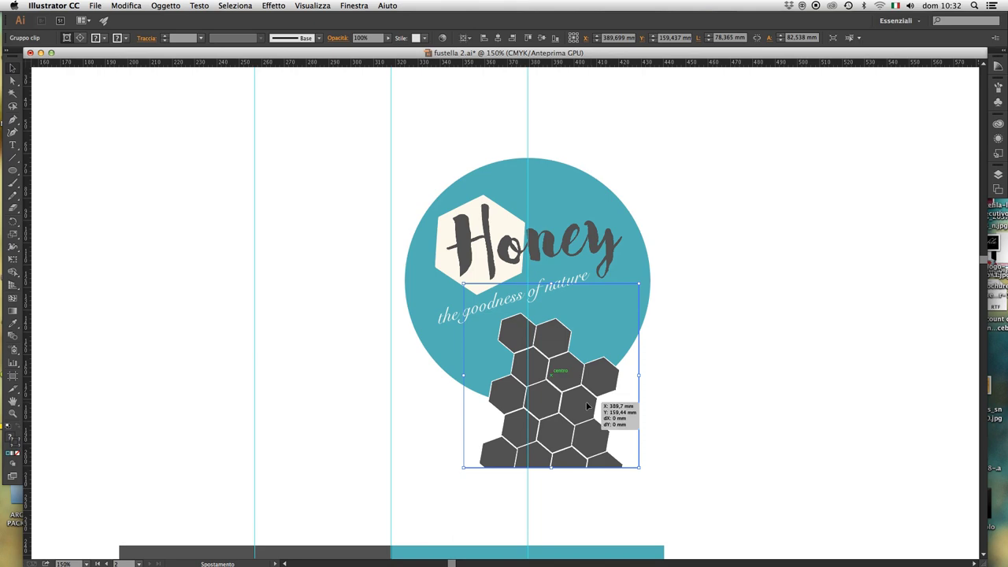
left_click(778, 387)
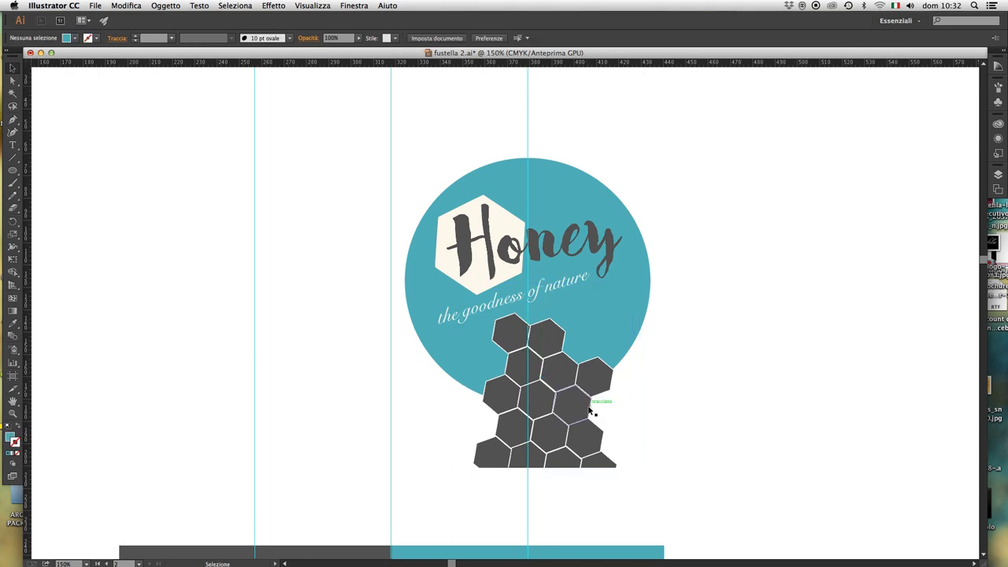
mouse_move(581, 414)
left_mouse_down()
mouse_move(593, 415)
mouse_move(585, 405)
left_mouse_up()
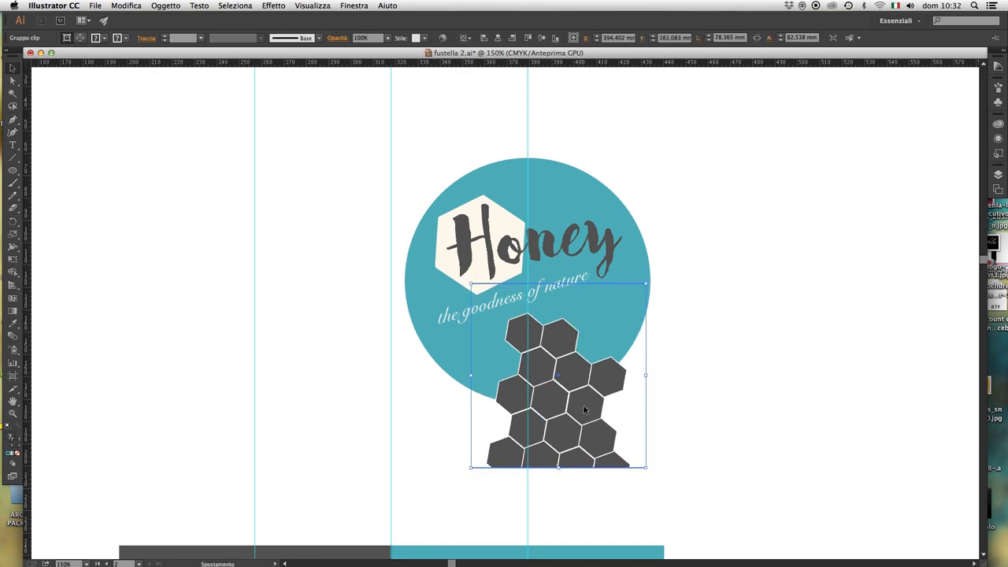
left_click(749, 391)
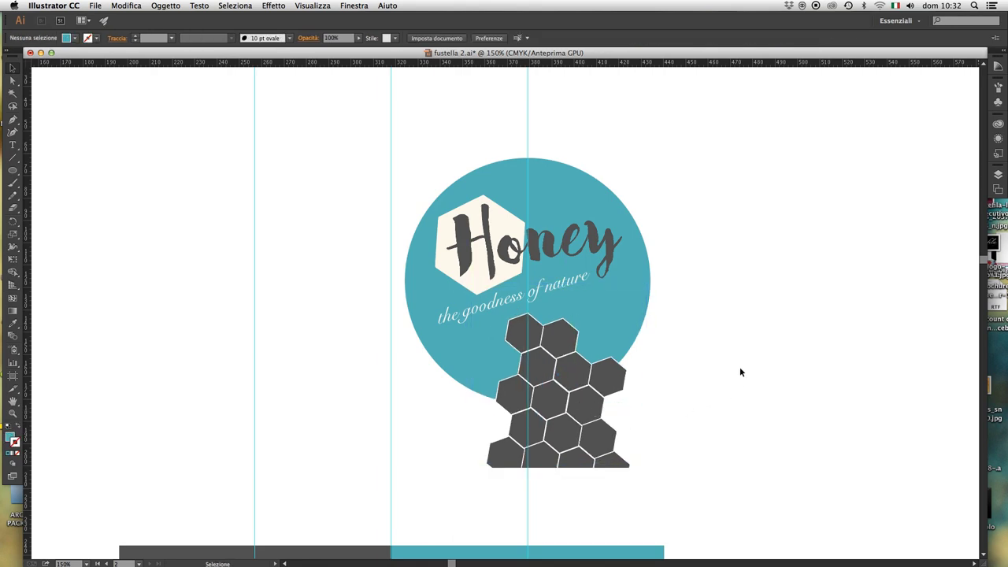
Nudge the Honey lettering slightly up and left on the lid.
left_click(626, 299)
left_click(596, 242)
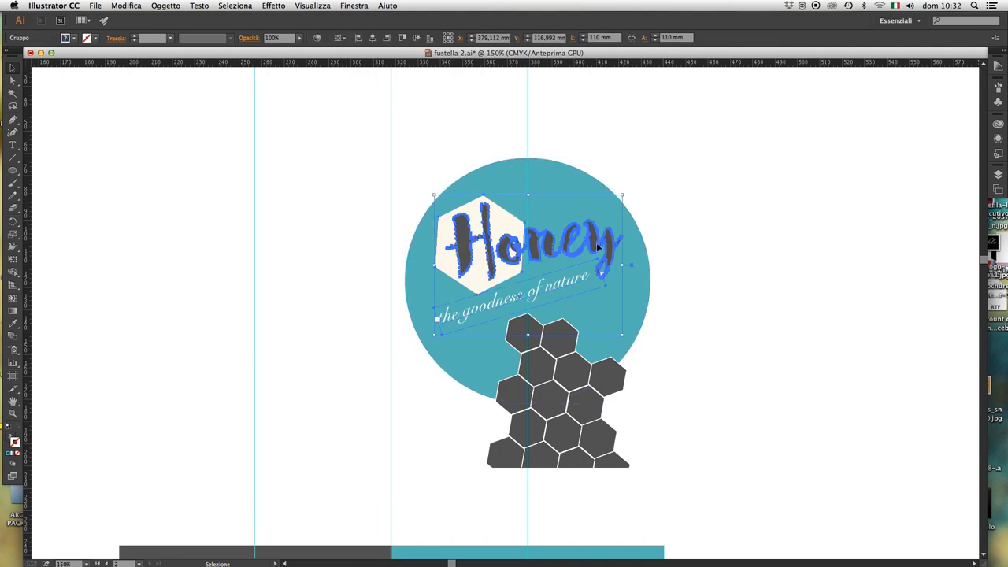
key("Right")
key("Right")
key("Right")
key("Right")
key("Right")
key("Right")
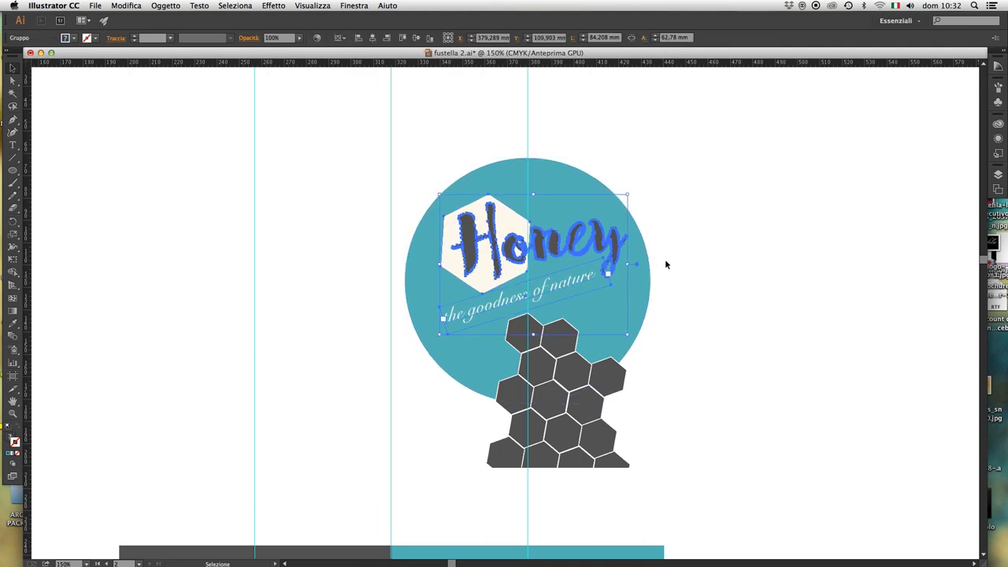
key("Up")
key("Up")
key("Up")
key("Up")
key("Up")
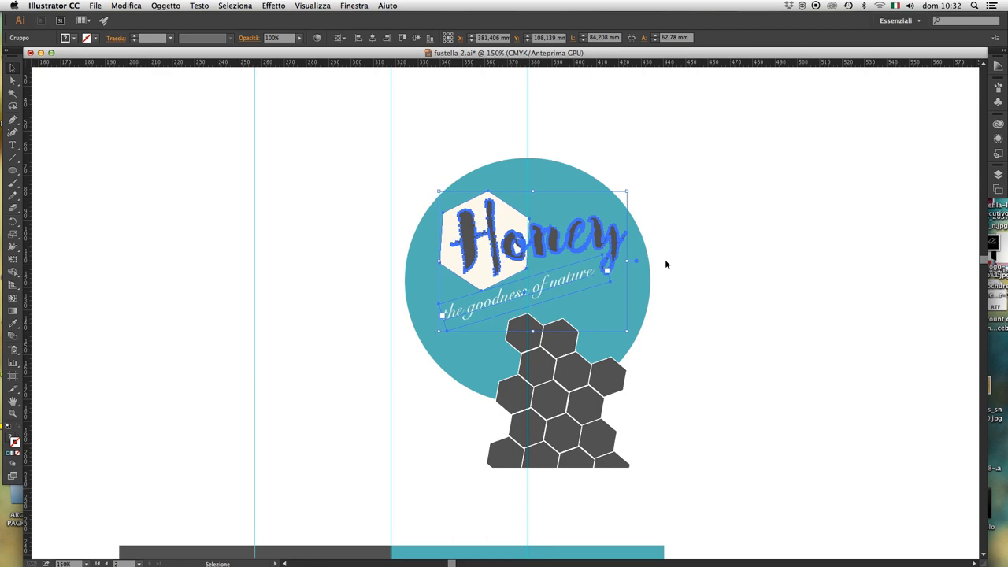
key("Left")
key("Left")
left_click(832, 300)
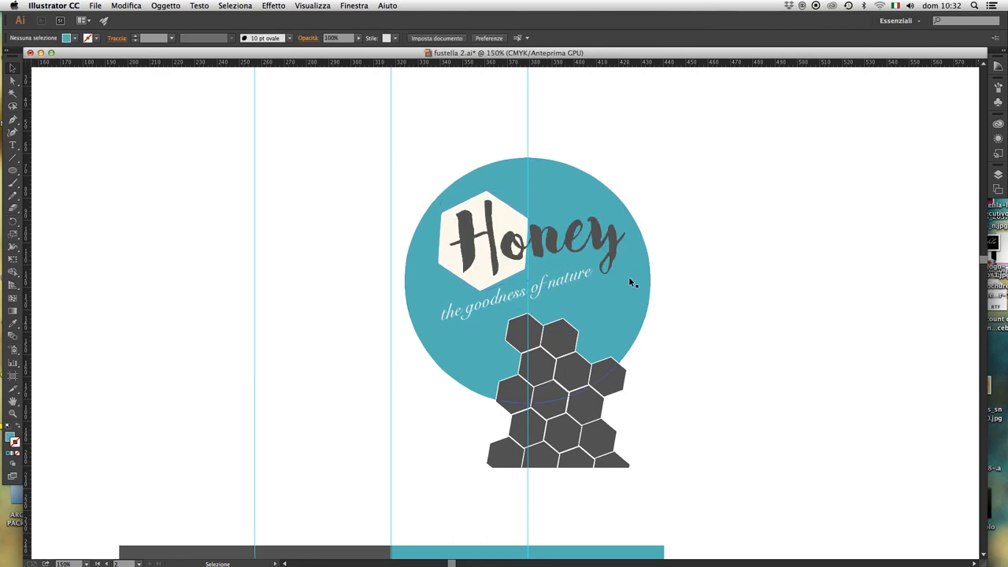
left_click(605, 264)
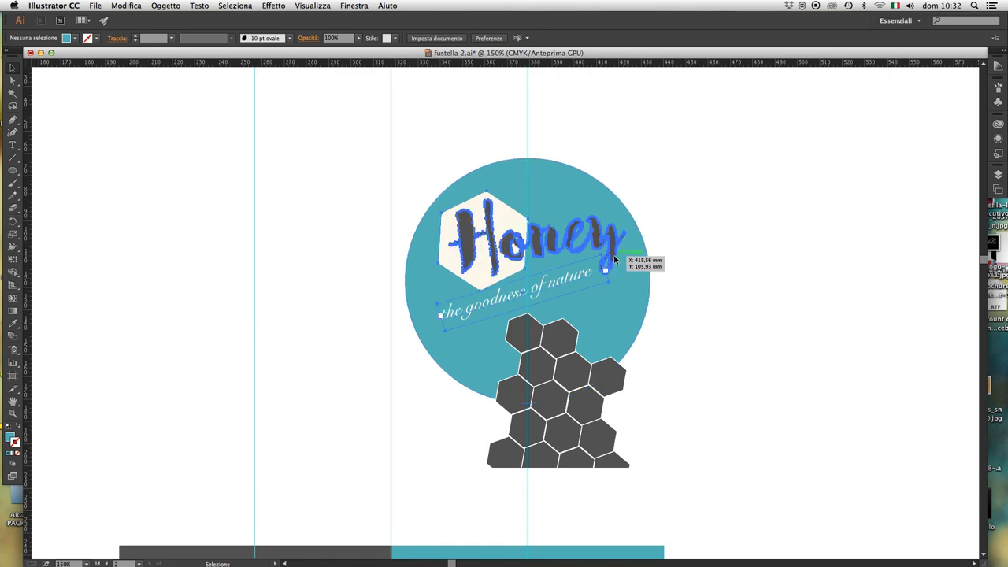
left_click(761, 288)
Nudge the honeycomb cluster down and left beneath the tagline.
left_click(605, 381)
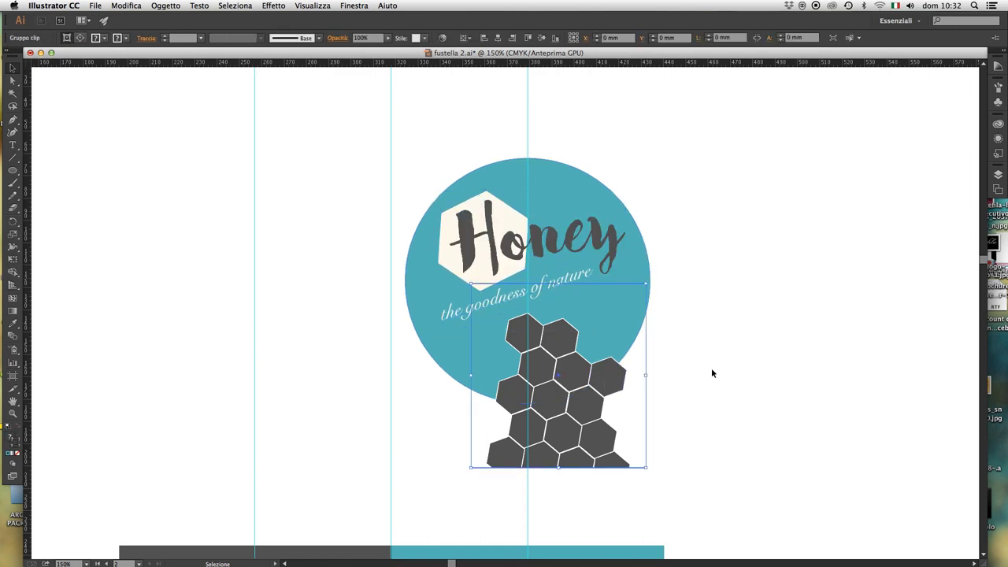
key("Up")
key("Up")
key("Up")
key("Down")
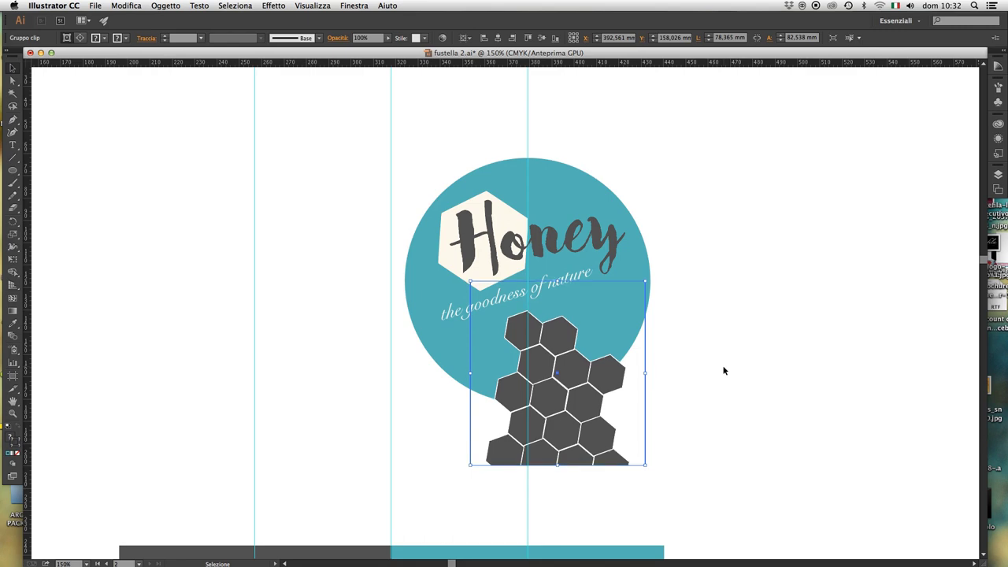
key("Down")
key("Down")
key("Left")
key("Left")
key("Left")
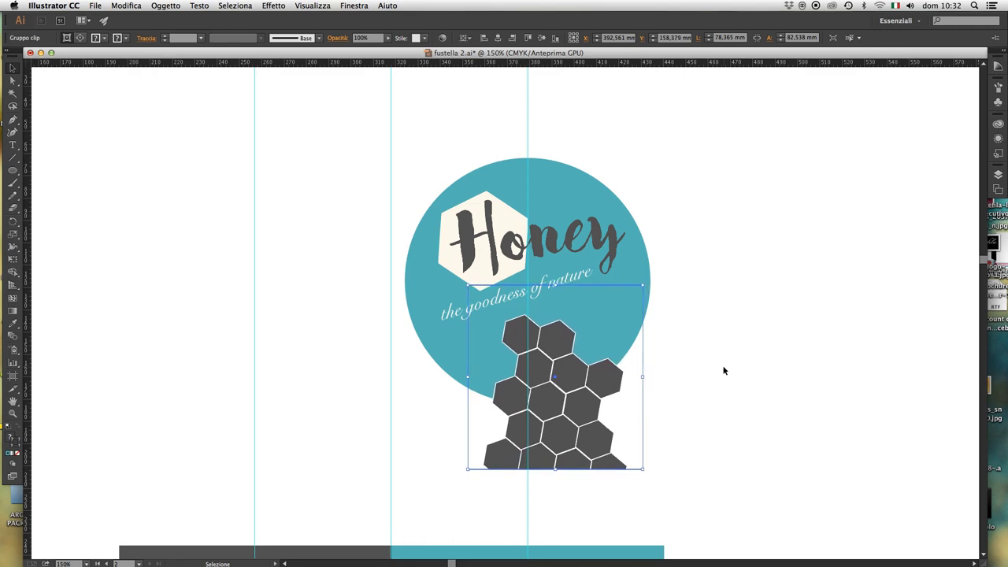
key("Down")
key("Up")
left_click(726, 366)
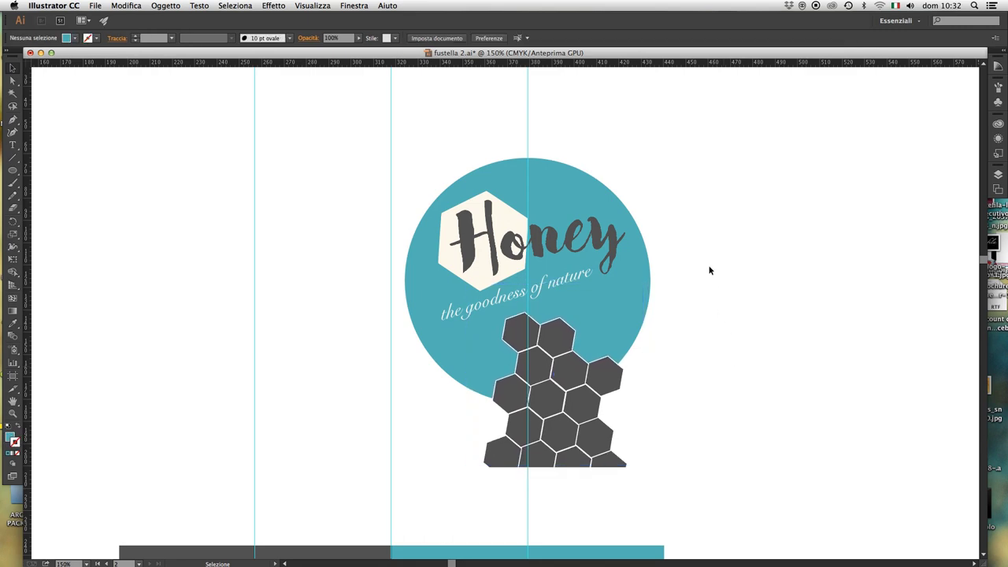
Select the teal circle and swap its fill and stroke colours.
left_click(573, 178)
key("a")
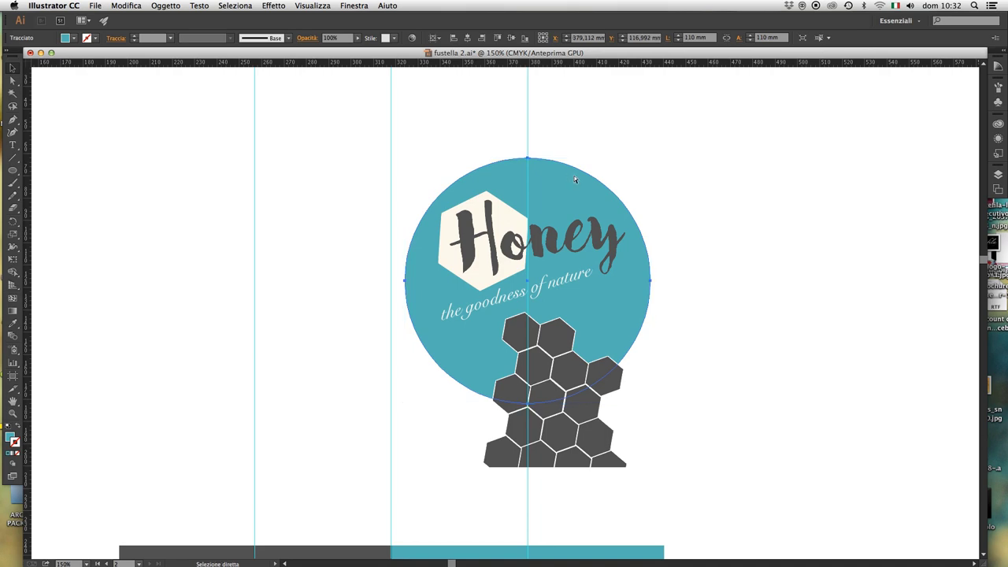
key("v")
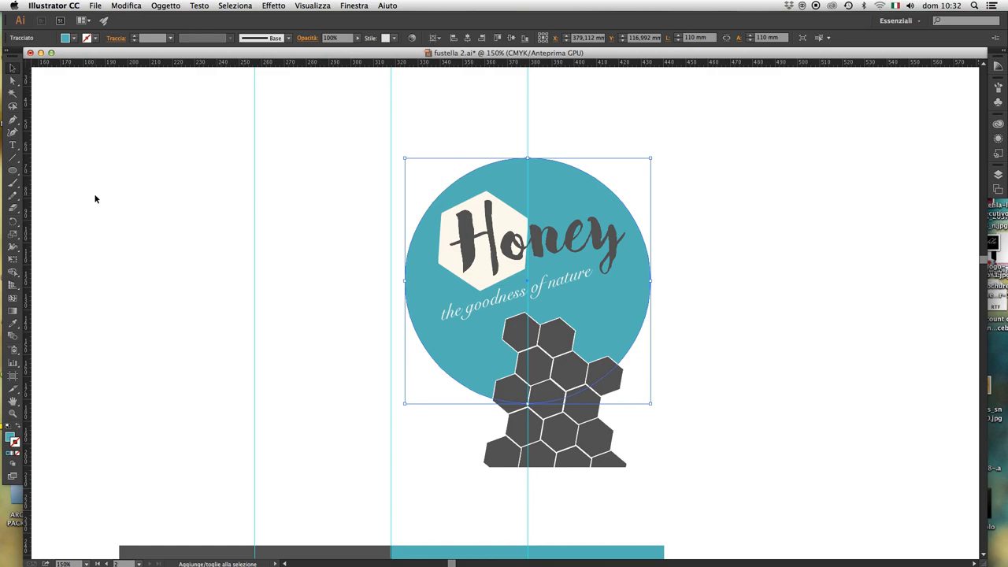
key("shift+x")
Bring the teal circle to front and make it a clipping mask over the honeycomb.
left_click(166, 7)
mouse_move(169, 29)
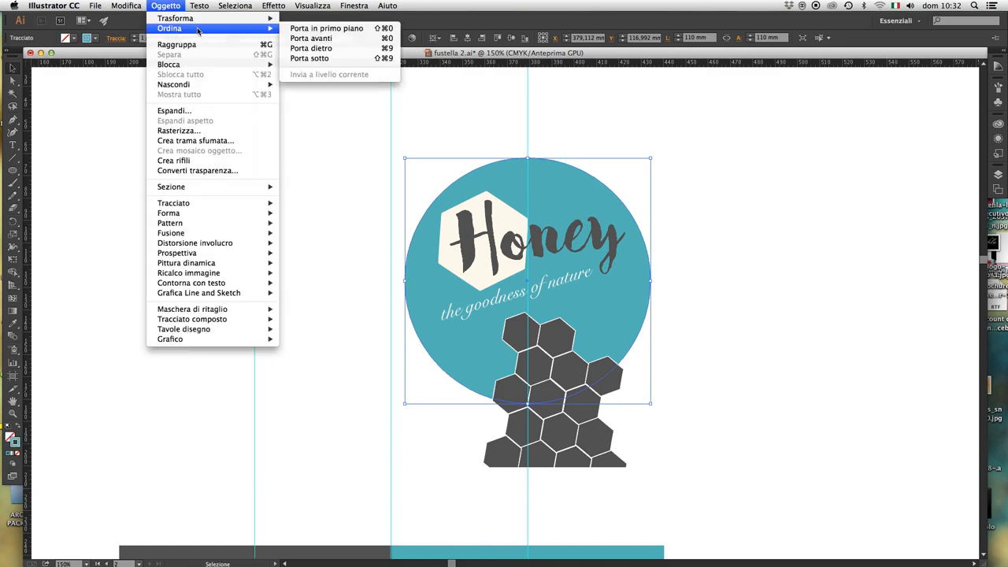
left_click(322, 28)
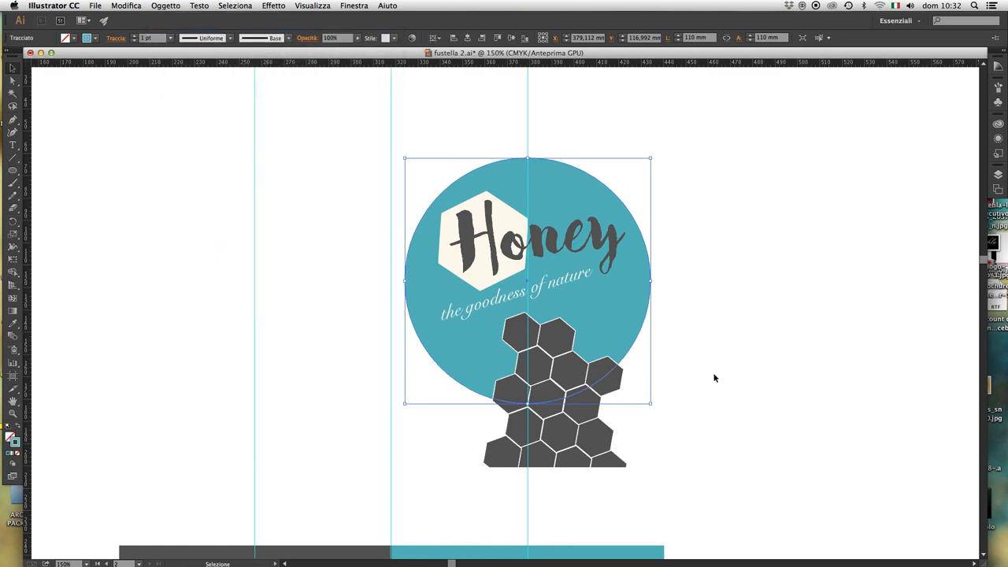
left_click(571, 443, "shift")
right_click(573, 443)
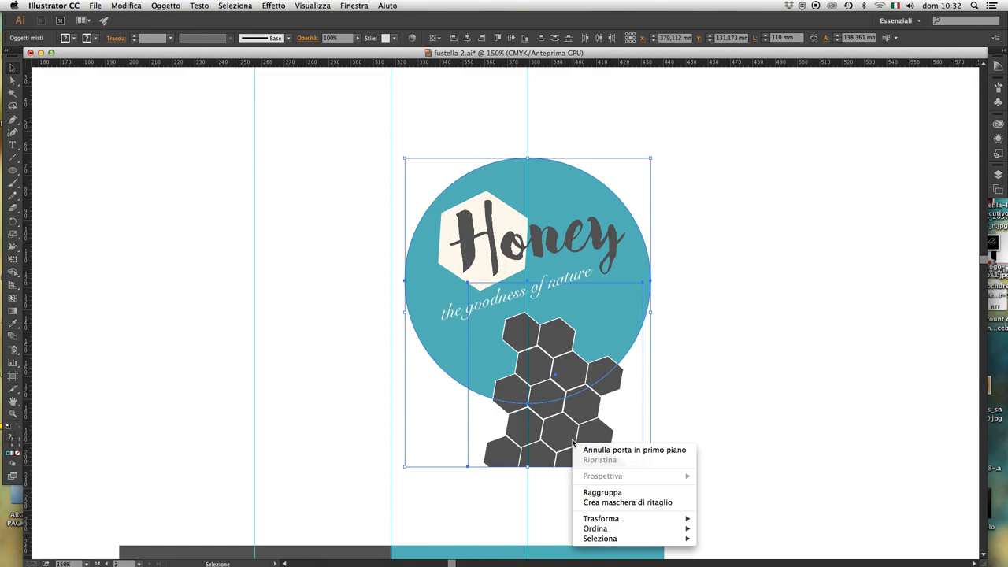
left_click(640, 503)
left_click(708, 386)
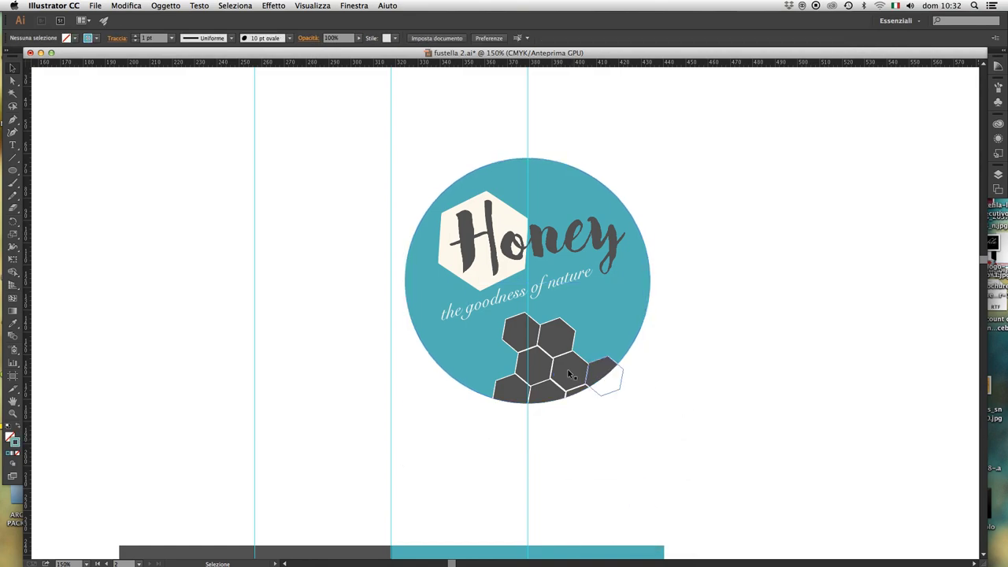
Slightly rescale the clipped lid label group from its corner.
left_click(560, 358)
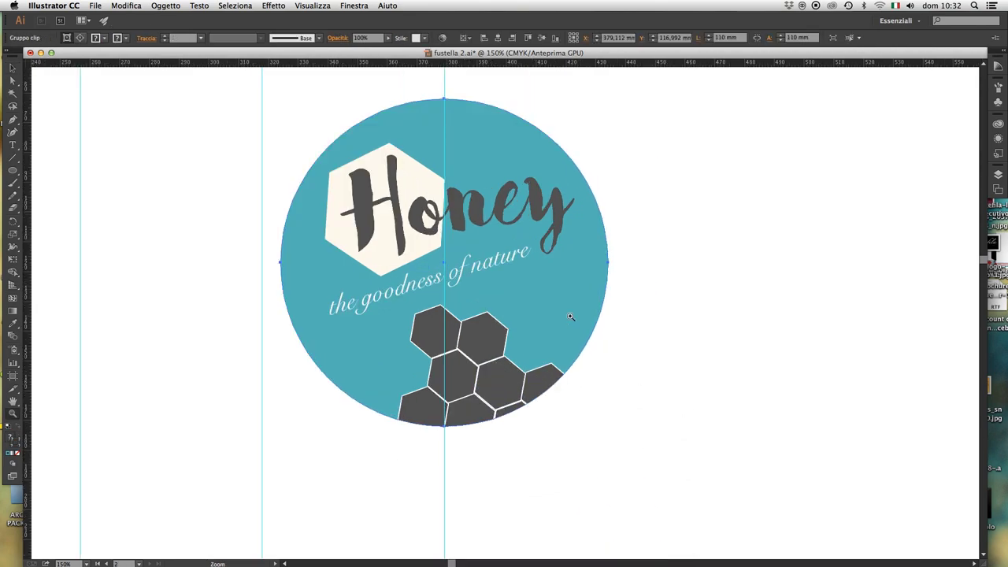
key("super+plus")
scroll(560, 321, "up", 3)
scroll(560, 322, "left", 2)
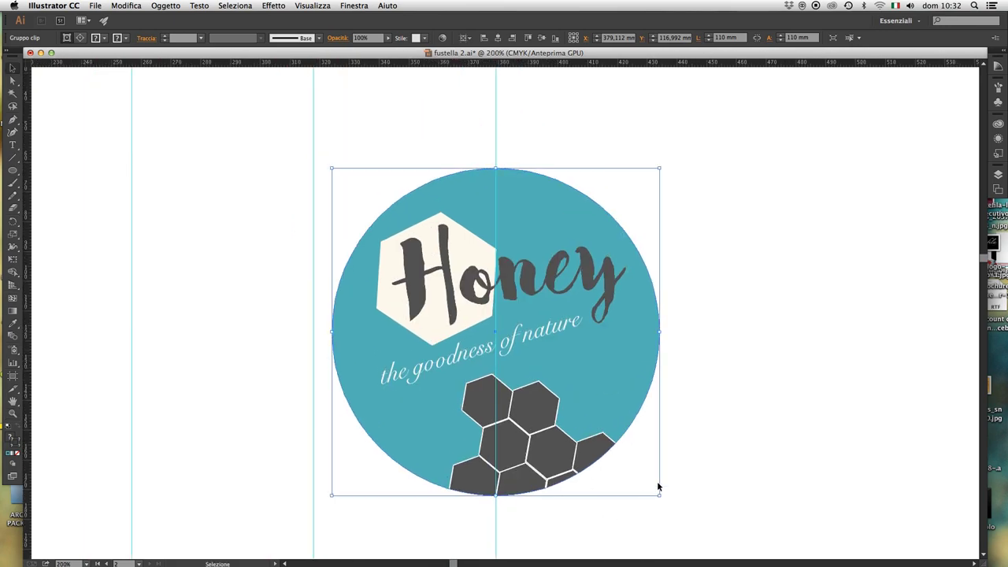
left_click_drag(659, 496, 653, 492)
left_click(751, 468)
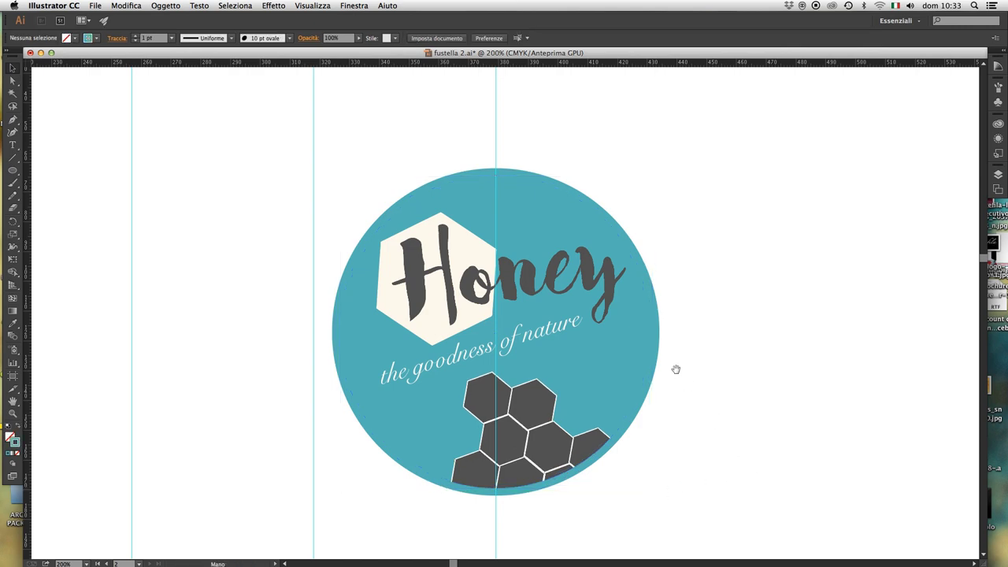
left_click_drag(675, 371, 708, 402)
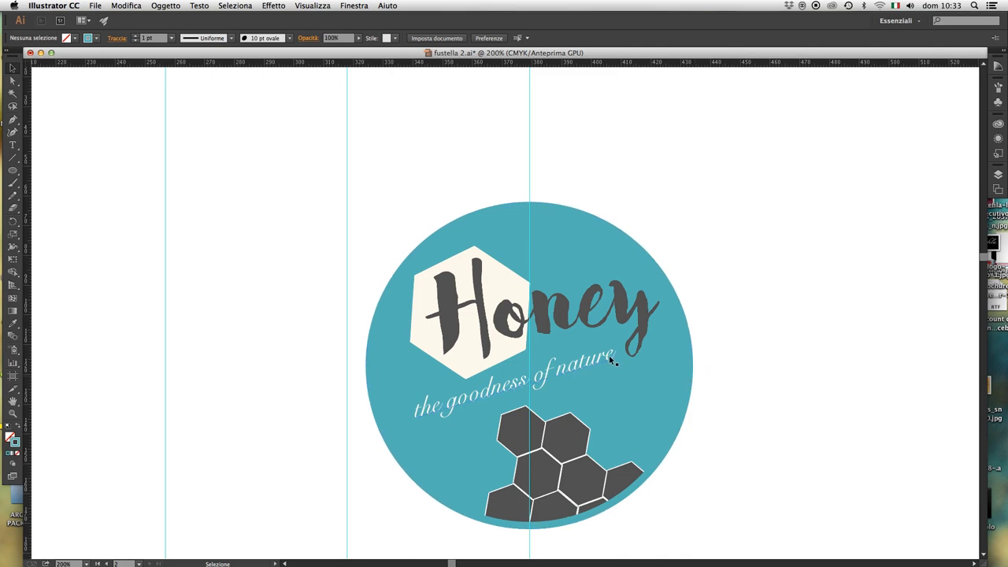
Delete the vertical guide through the lid label's centre.
key("z")
left_click(555, 319, "alt")
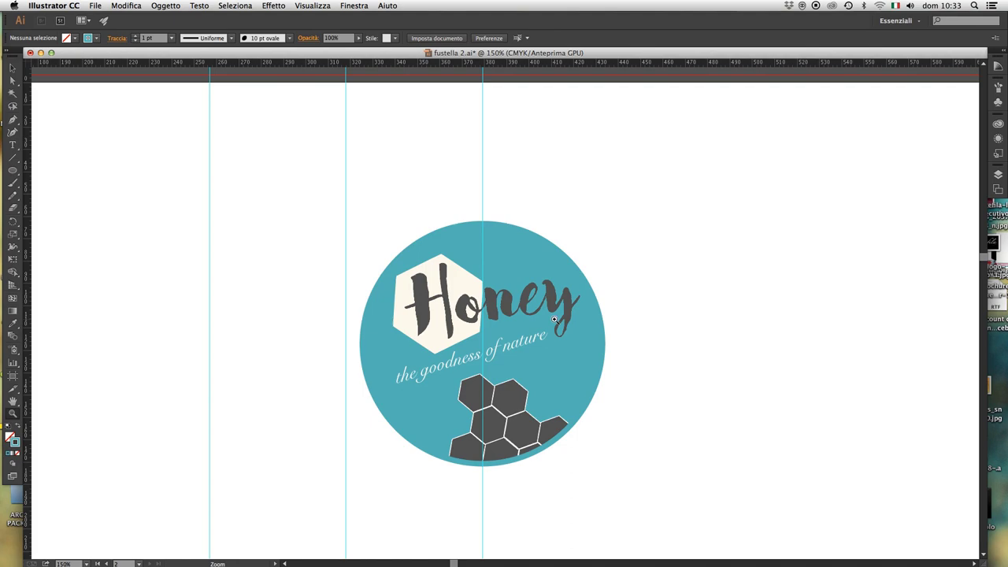
key("ctrl+minus")
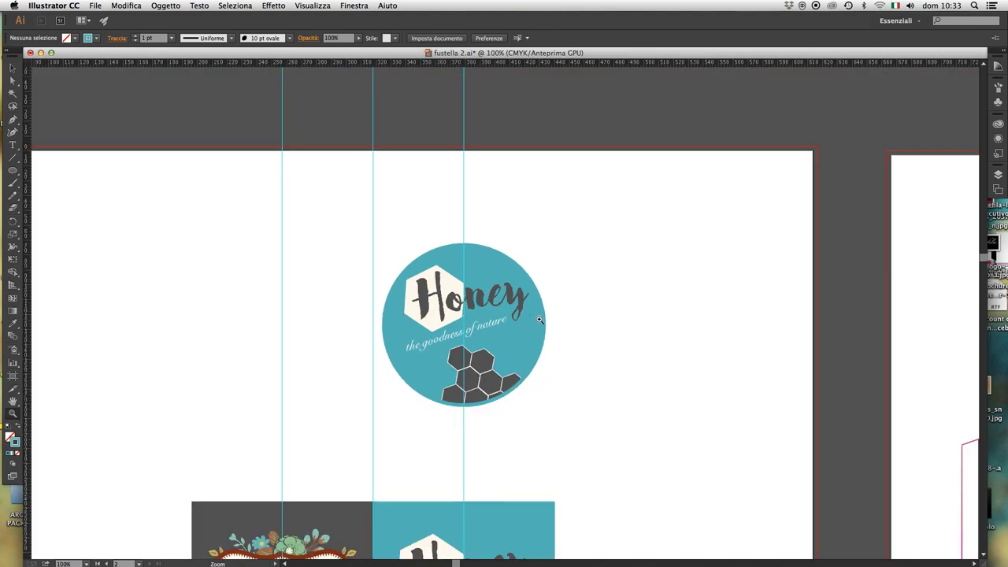
key("ctrl+plus")
left_click(457, 322)
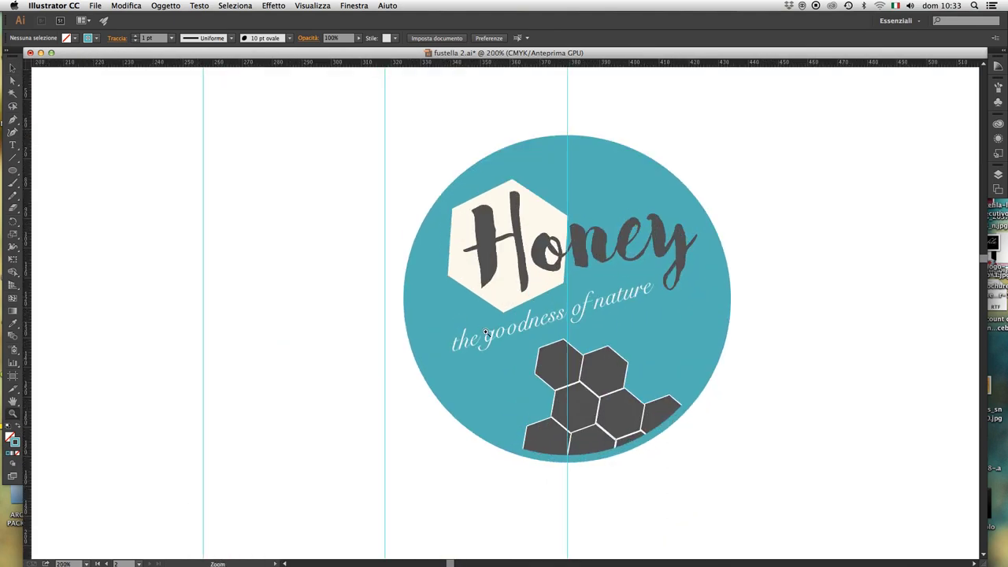
key("v")
left_click_drag(619, 506, 530, 501)
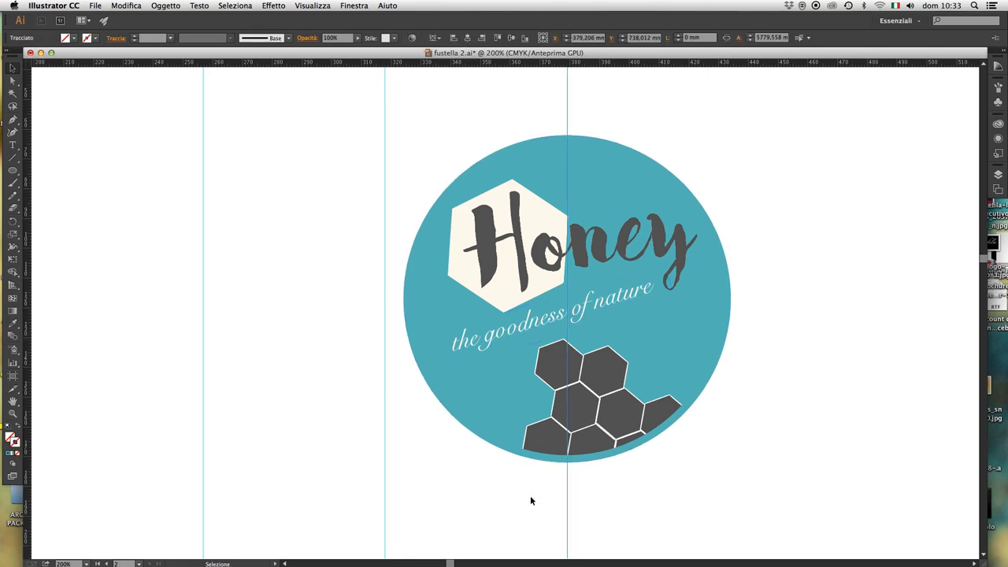
key("Delete")
Bring the box's nutrition-facts and Honey front panels into view.
key("z")
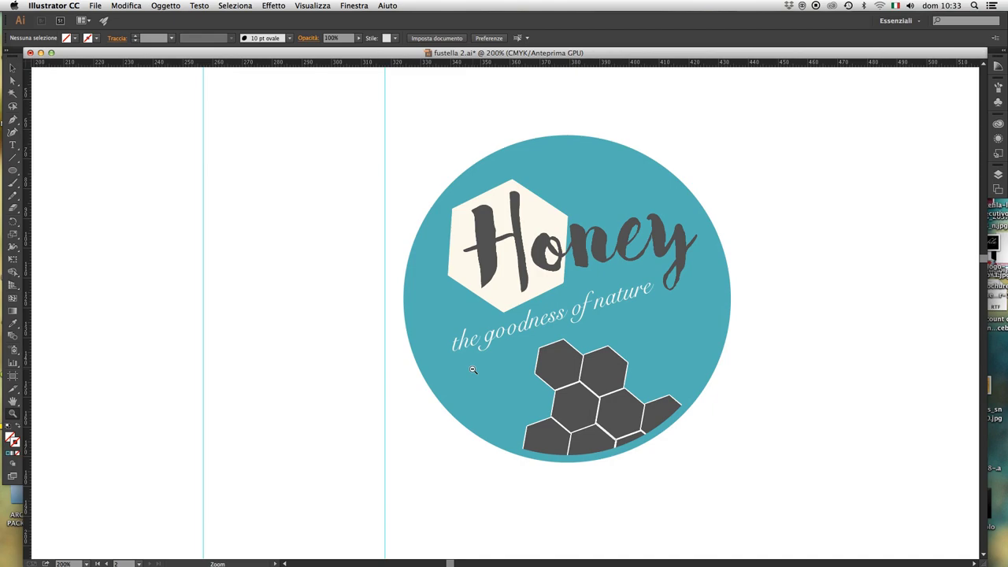
left_click(473, 370, "alt")
left_click_drag(472, 370, 565, 315)
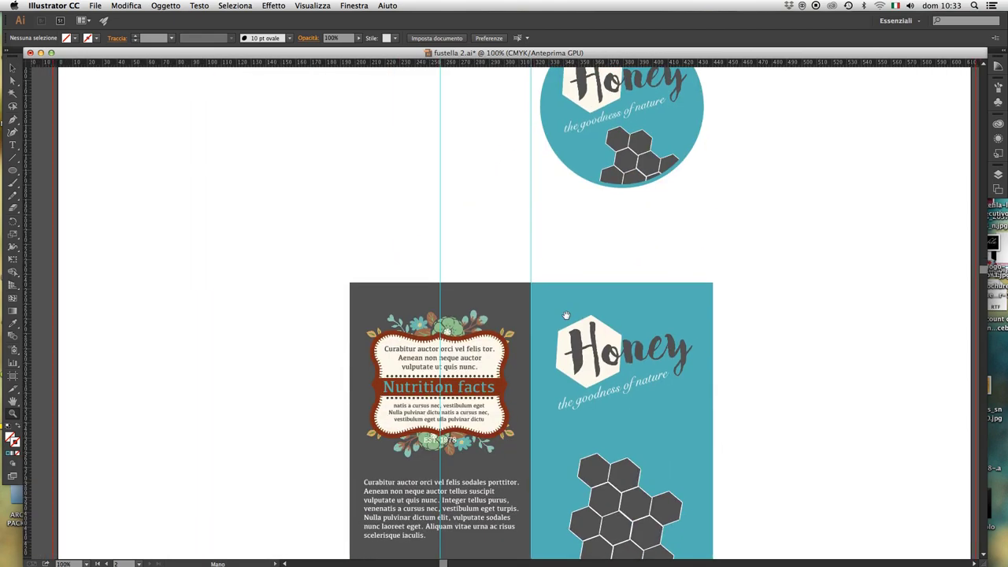
left_click_drag(568, 397, 600, 287)
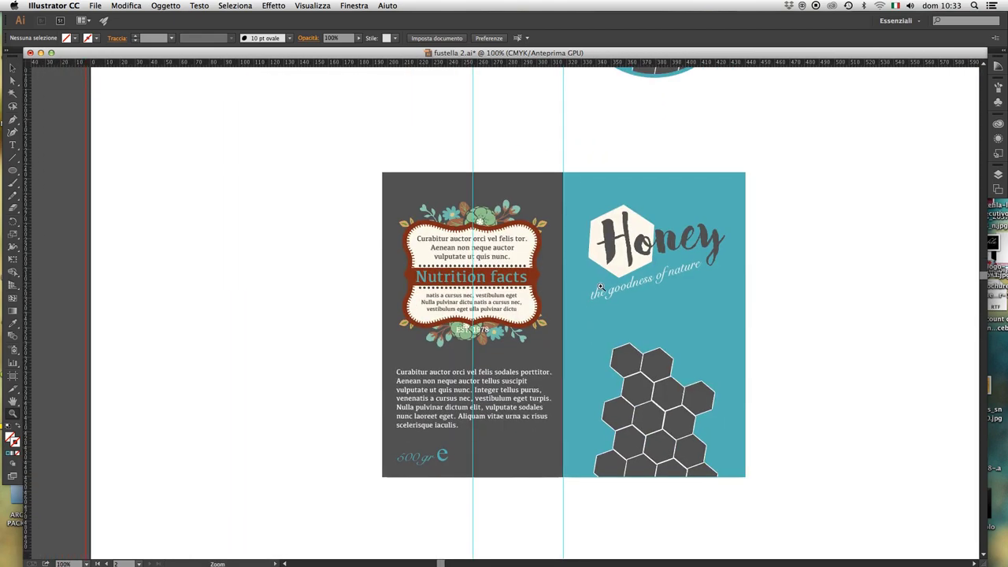
key("v")
left_click(683, 242)
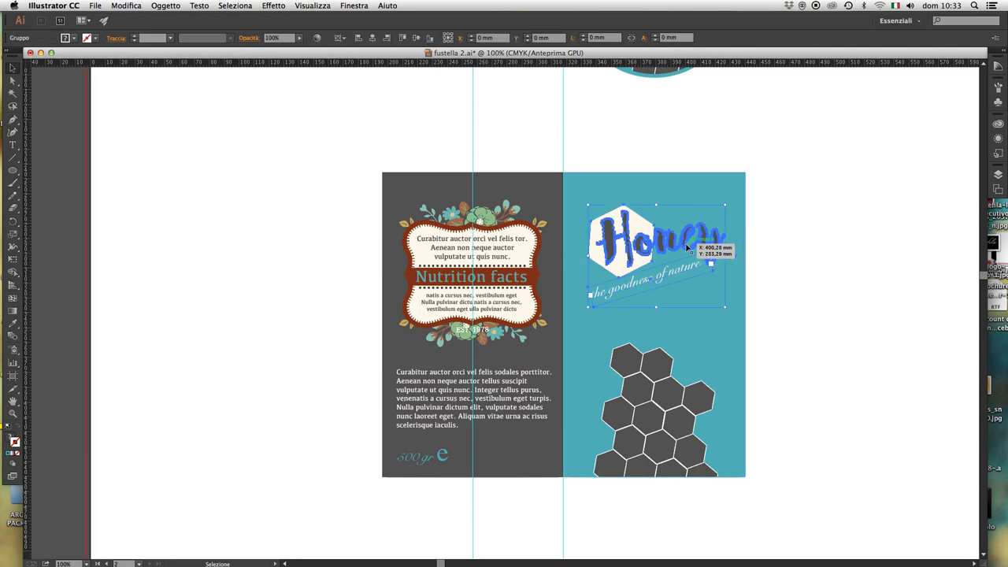
left_click(834, 299)
Reselect the Honey logo on the box front, then zoom out over the artboards.
key("z")
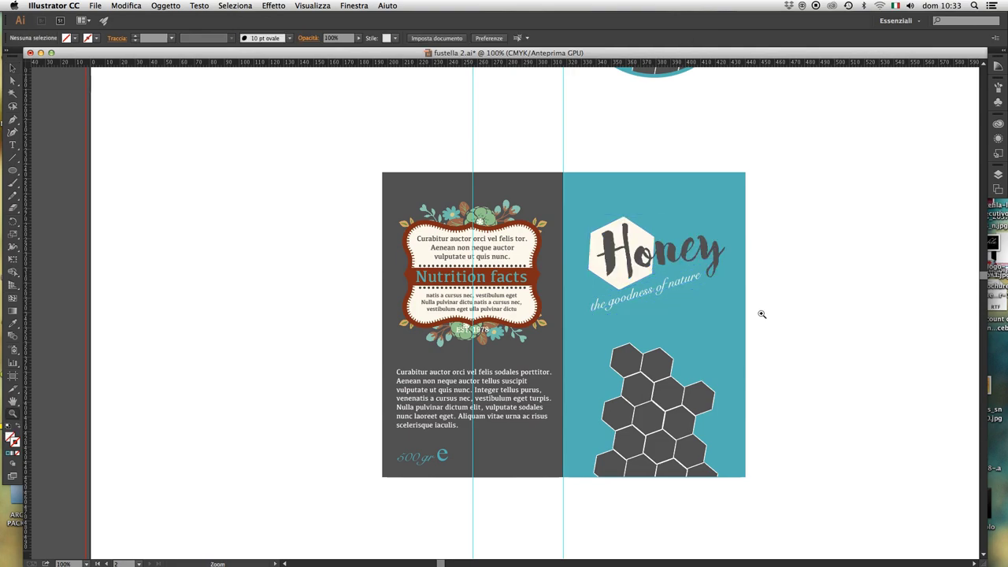
key("v")
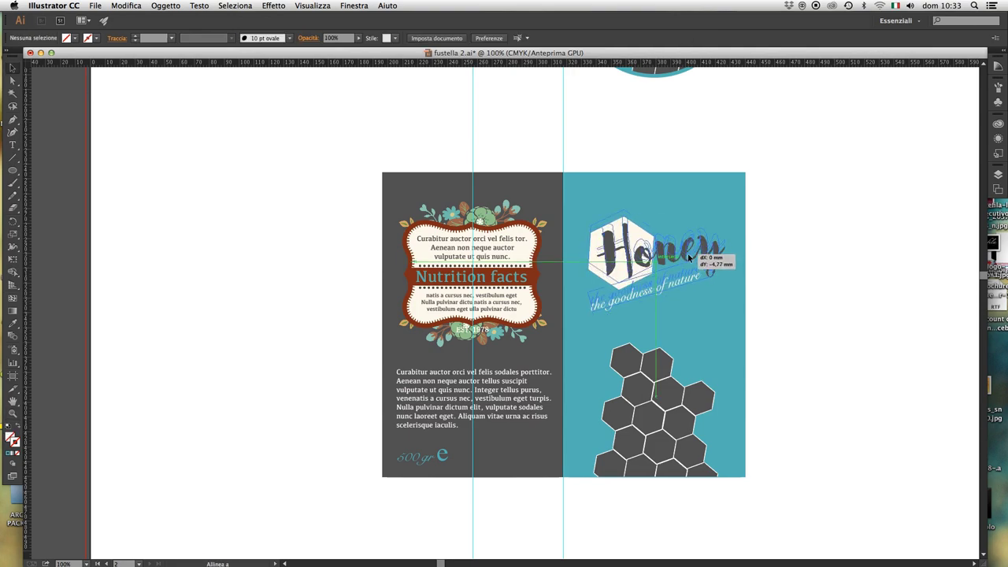
left_click(687, 253)
left_click(812, 310)
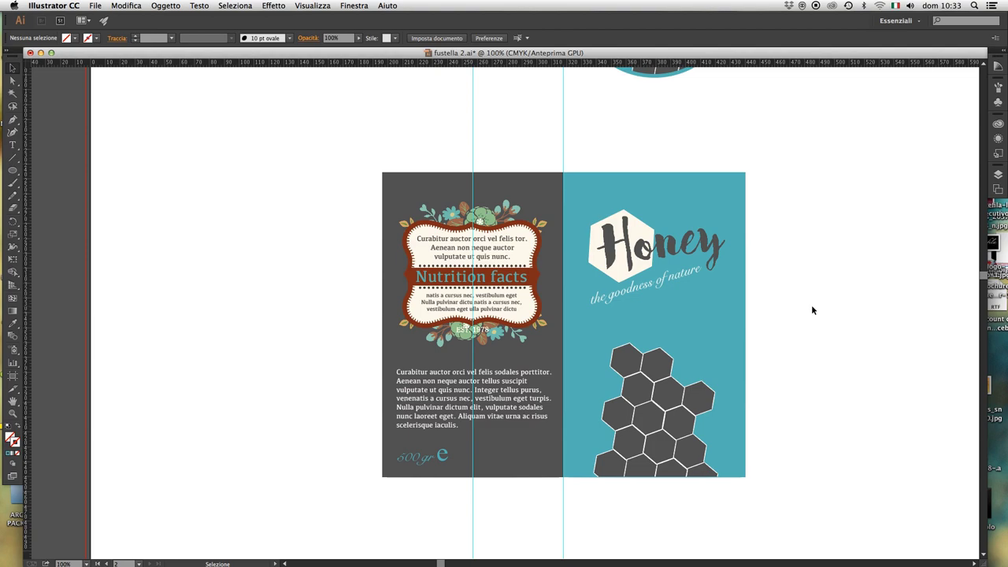
key("z")
left_click(704, 331, "alt")
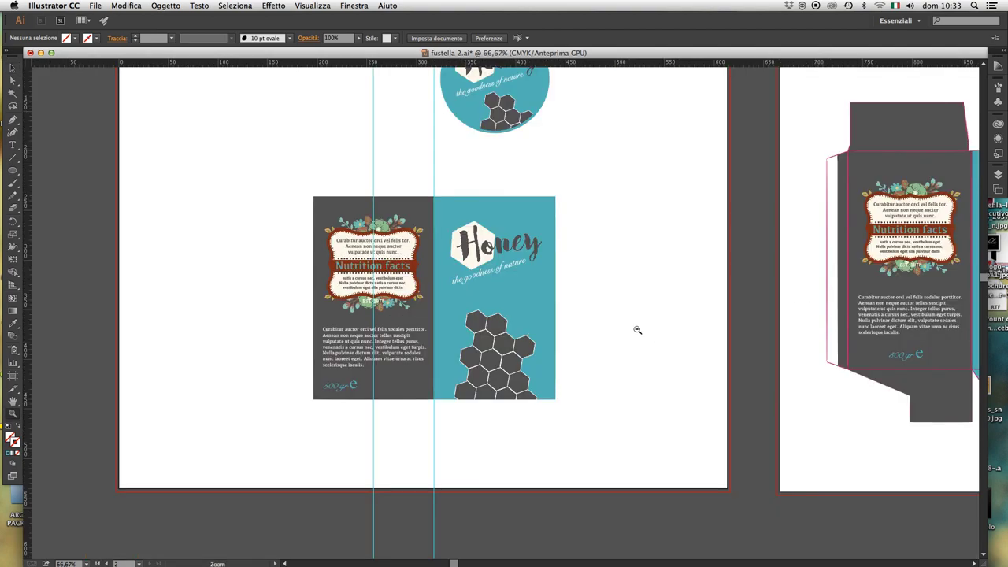
Find and select the Expiry date box on the box die-line panels.
left_click(637, 330)
left_click_drag(675, 324, 517, 342)
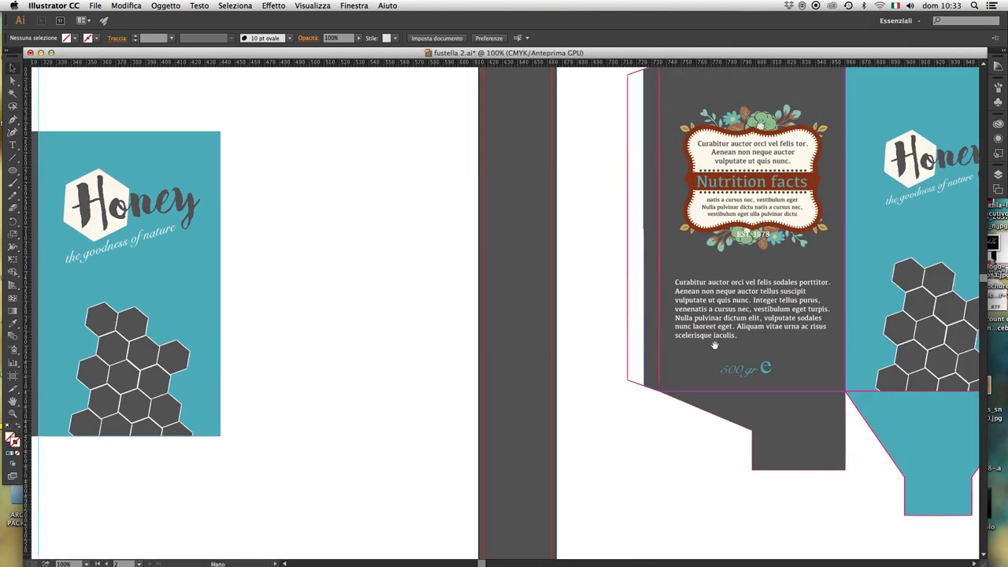
left_click_drag(714, 345, 514, 363)
left_click_drag(749, 353, 508, 356)
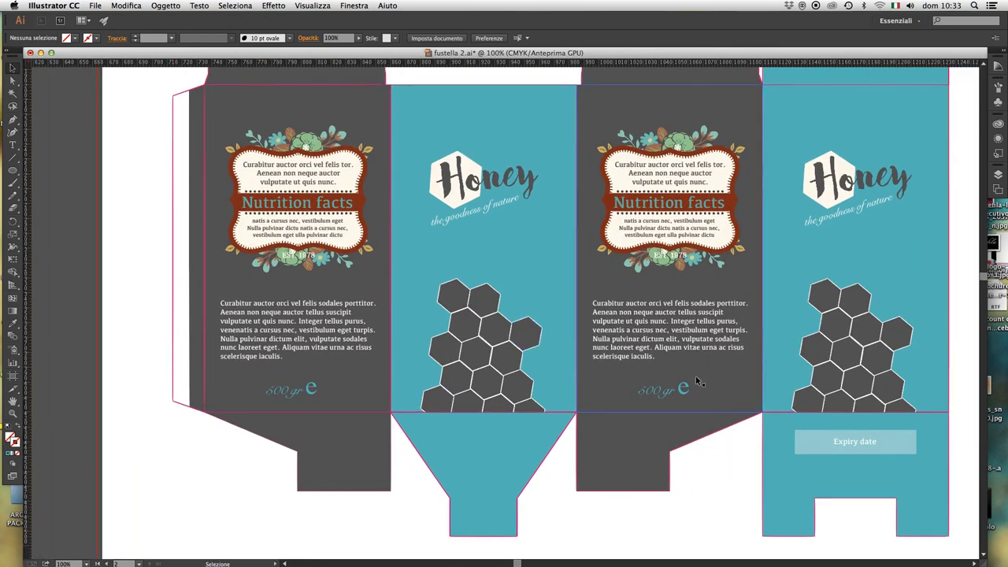
left_click_drag(809, 439, 670, 433)
double_click(712, 440)
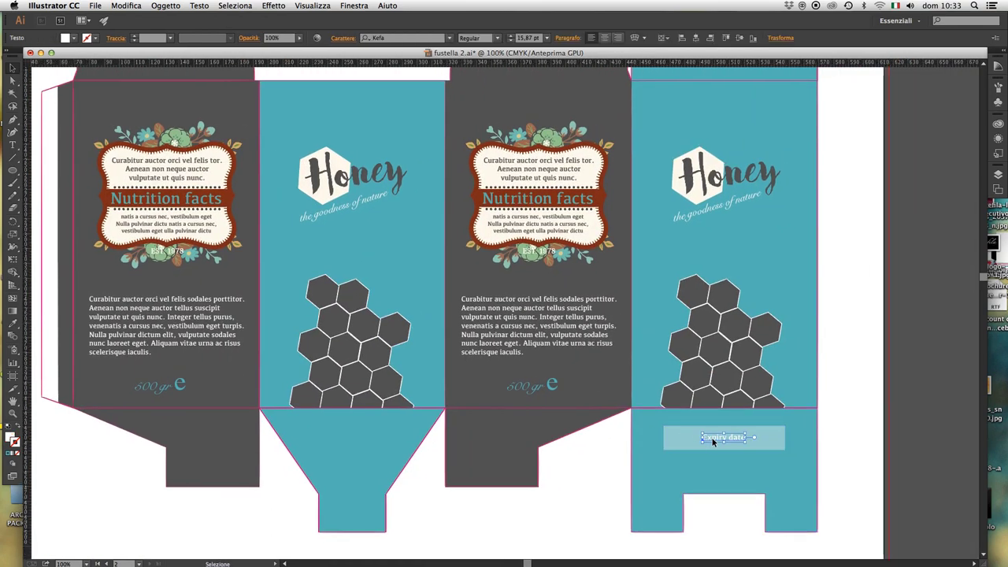
key("Escape")
Paste the Expiry date box beside 500 gr on the label's nutrition panel, shrunk to fit.
left_click_drag(605, 407, 647, 405)
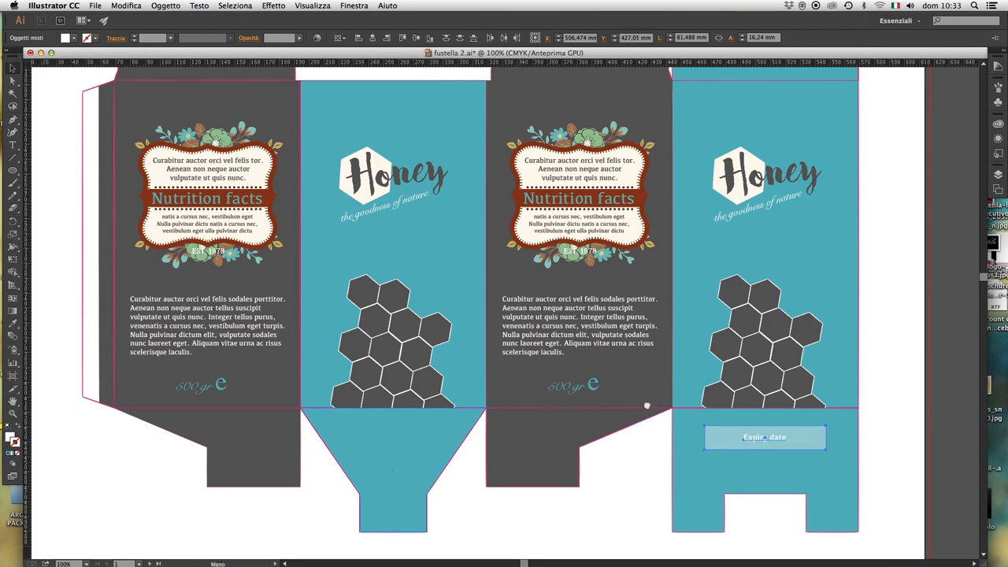
left_click_drag(175, 403, 522, 401)
left_click_drag(310, 394, 591, 393)
left_click_drag(527, 399, 795, 398)
left_click_drag(615, 392, 743, 392)
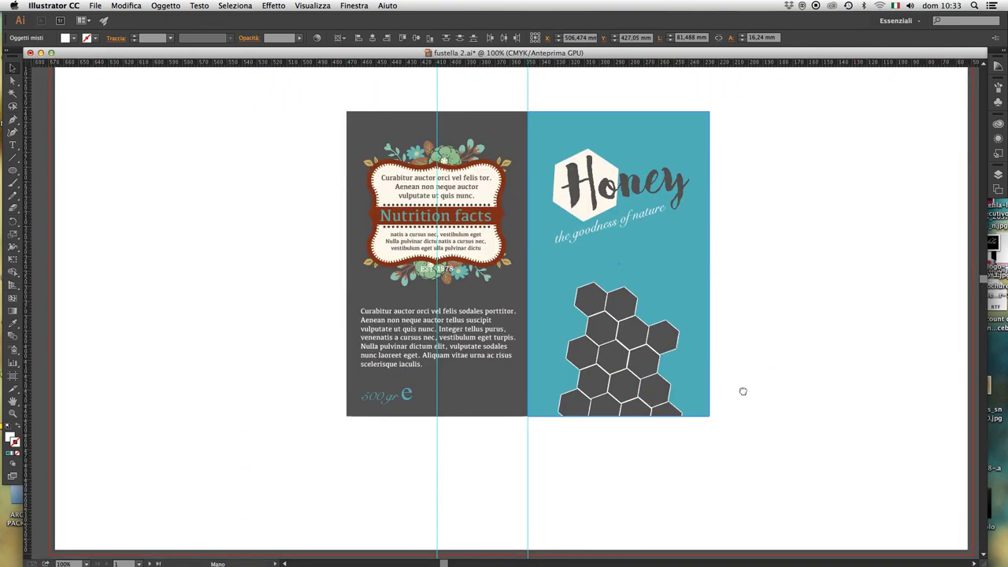
left_click(498, 387)
left_click(502, 351)
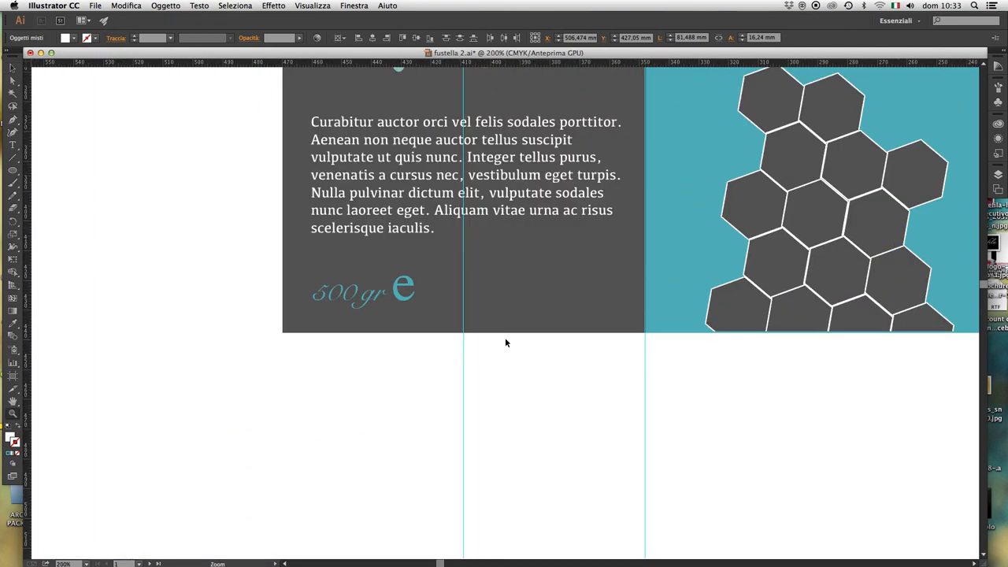
key("v")
key("ctrl+v")
left_click_drag(525, 367, 601, 457)
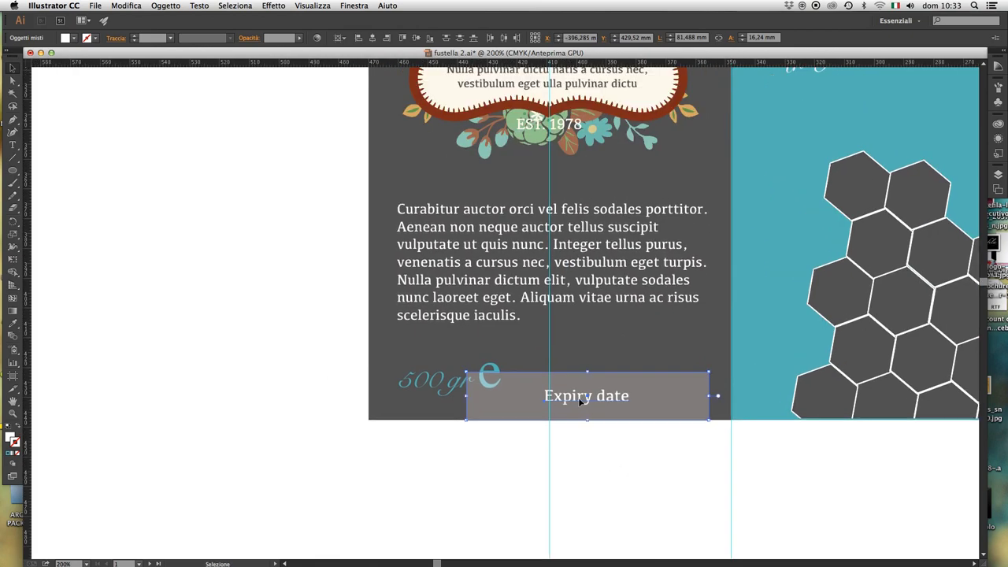
left_click_drag(580, 402, 621, 387)
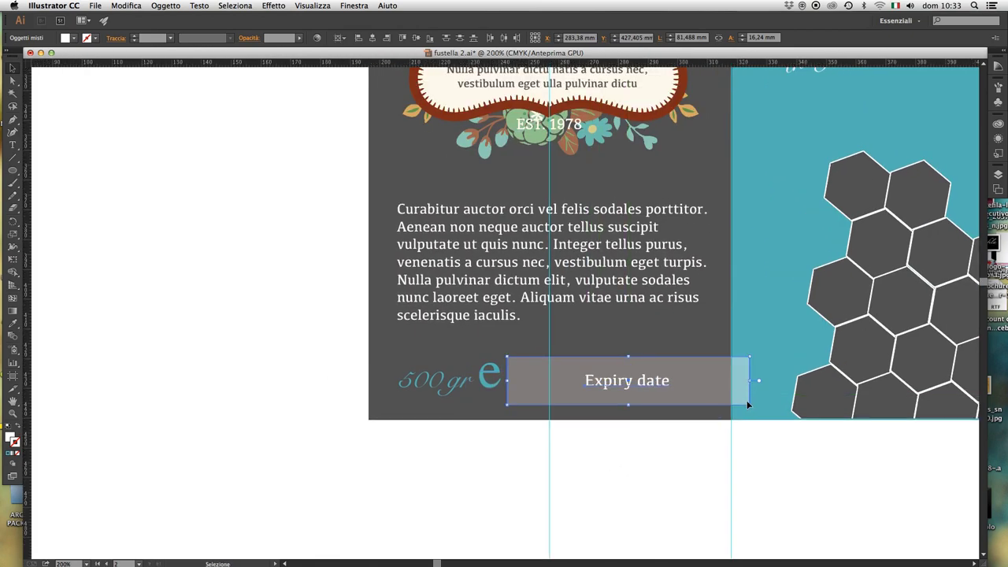
left_click_drag(749, 404, 708, 396)
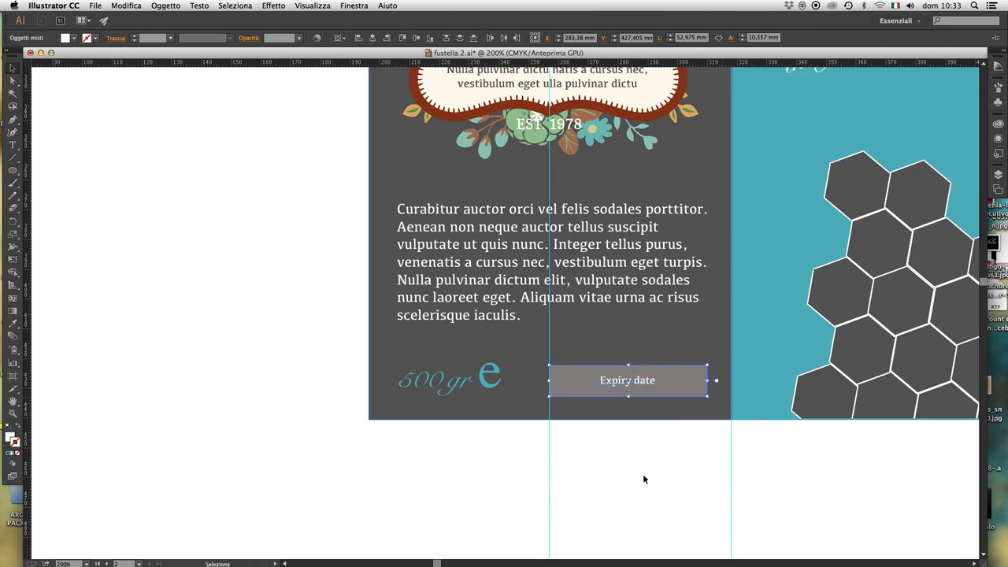
Enlarge the Expiry date text to about 16.7 pt and set its opacity to 40%.
left_click(644, 479)
left_click(637, 382)
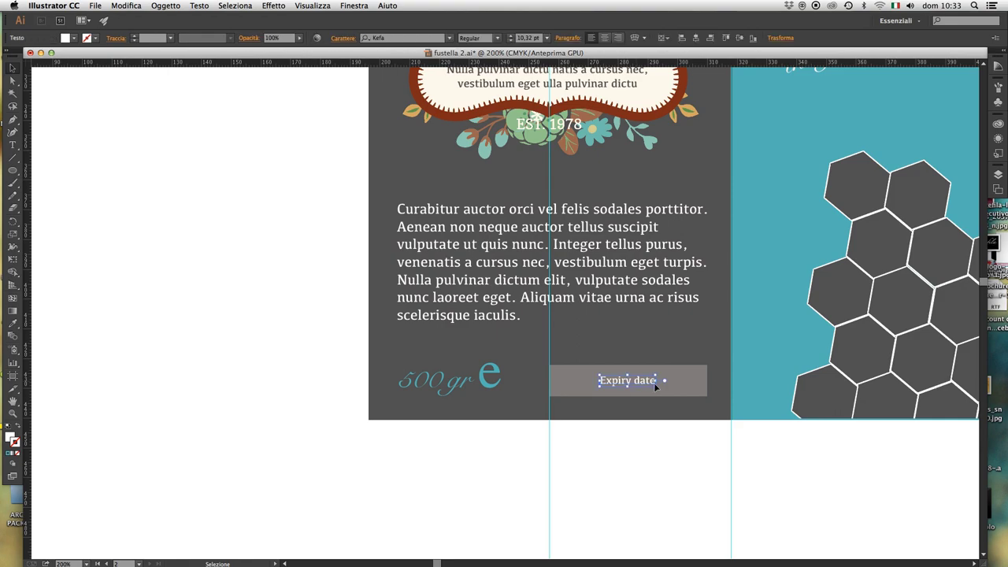
left_click_drag(654, 386, 674, 396)
left_click(274, 37)
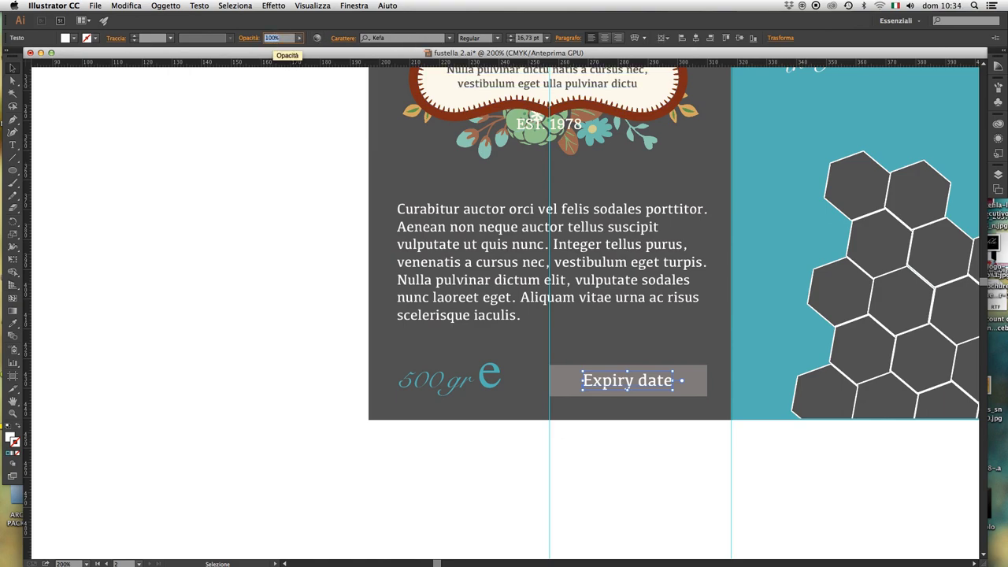
type("30")
key("Return")
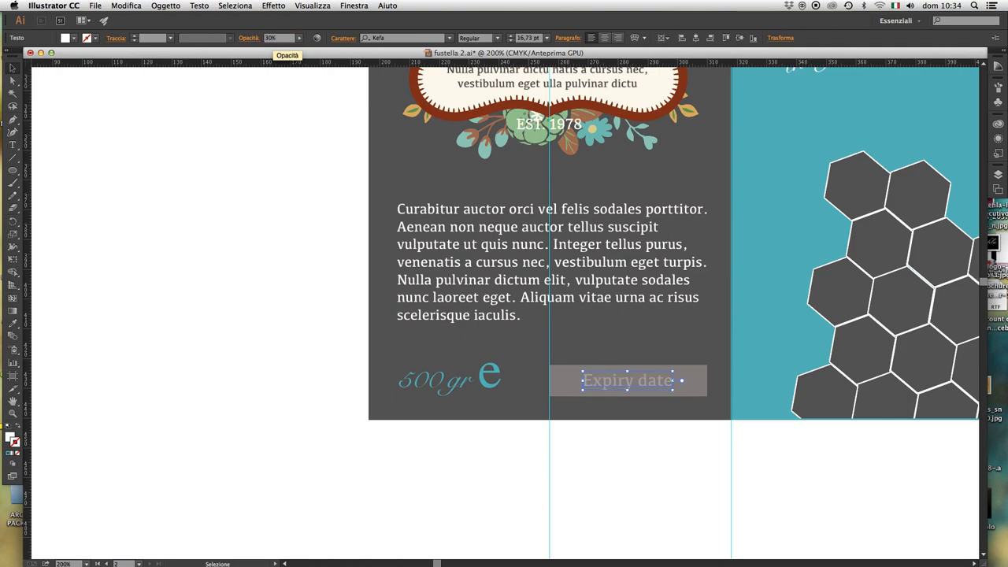
left_click(270, 38)
key("Return")
Fine-tune the size of the Expiry date text.
left_click(643, 430)
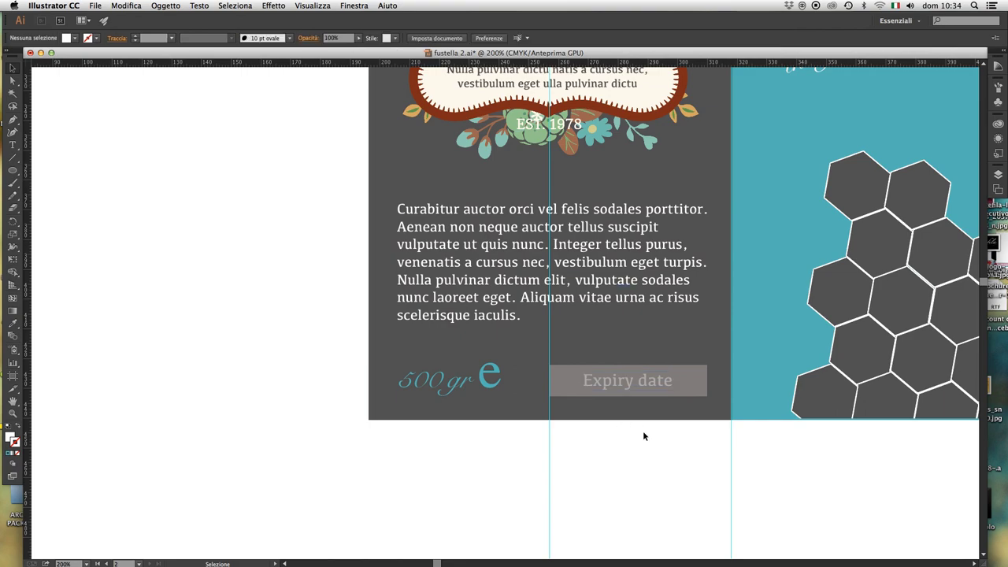
left_click(559, 370)
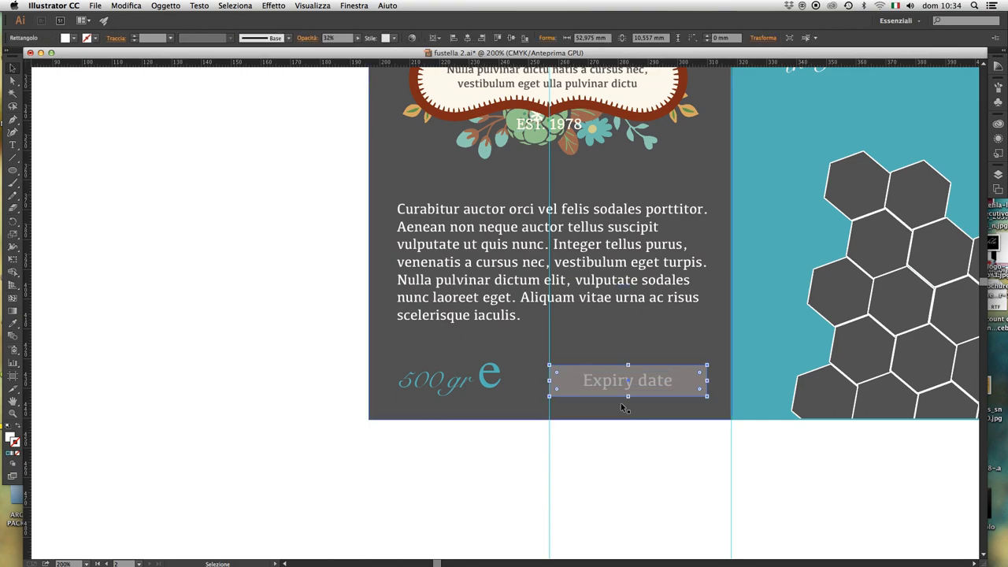
left_click(646, 384)
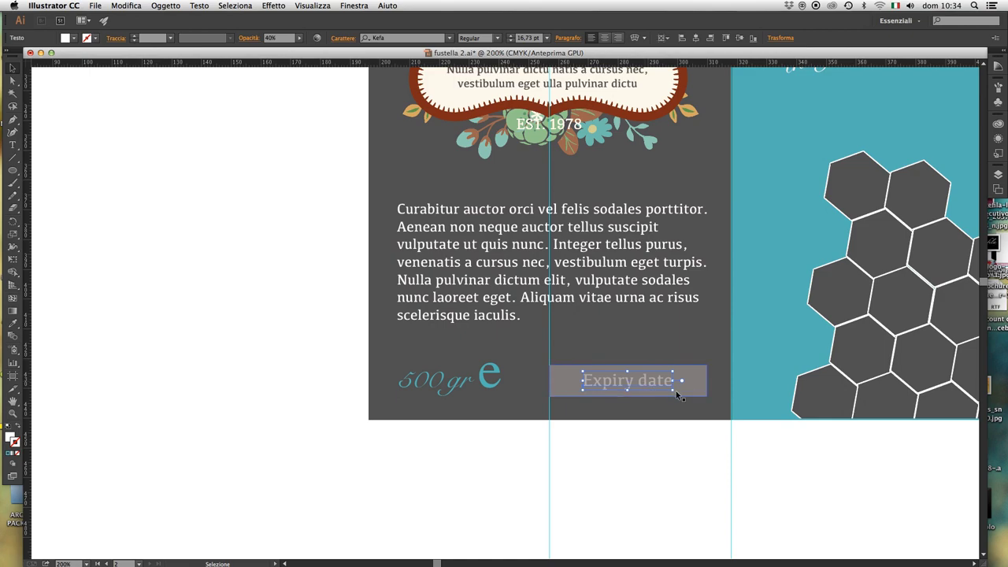
left_click_drag(673, 390, 673, 392)
left_click(648, 481)
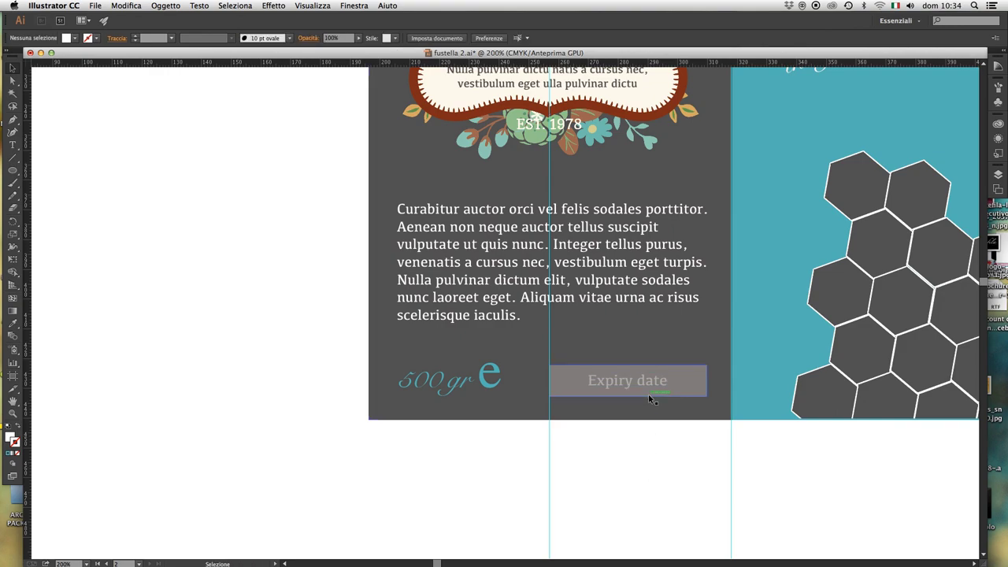
Lower the grey rectangle's top edge and narrow it to about 52 mm.
left_click(648, 394)
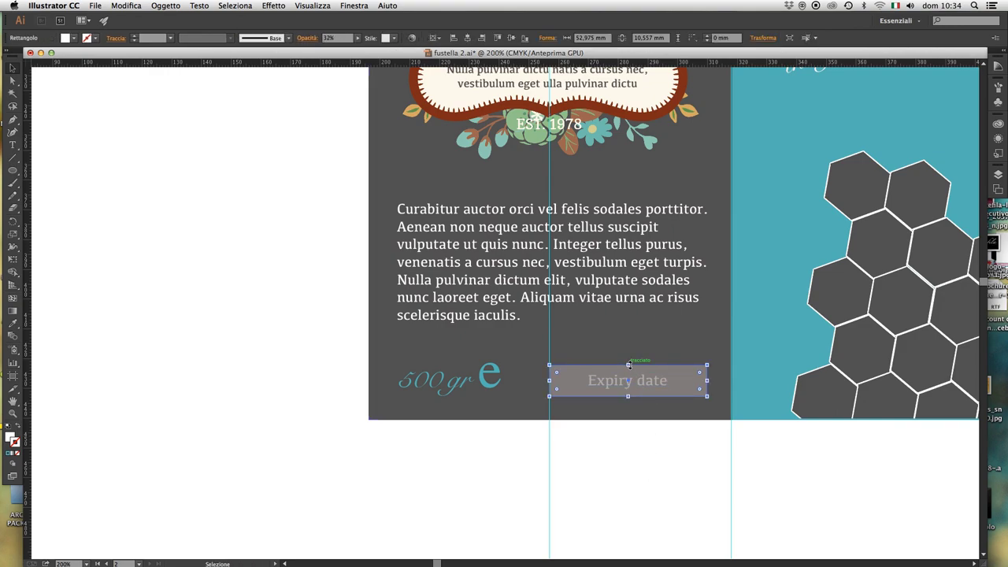
left_click_drag(631, 366, 632, 368)
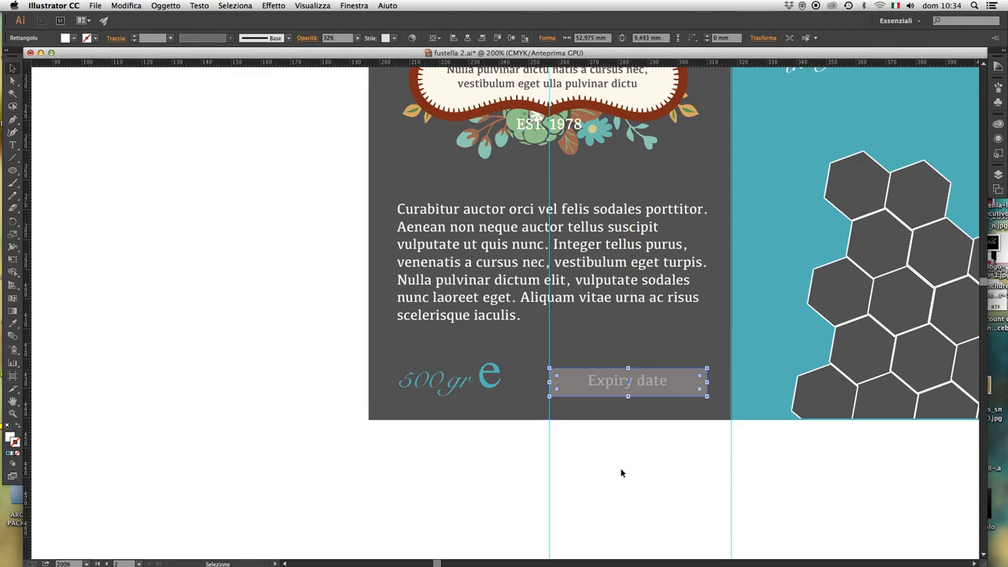
left_click(618, 487)
left_click(683, 387)
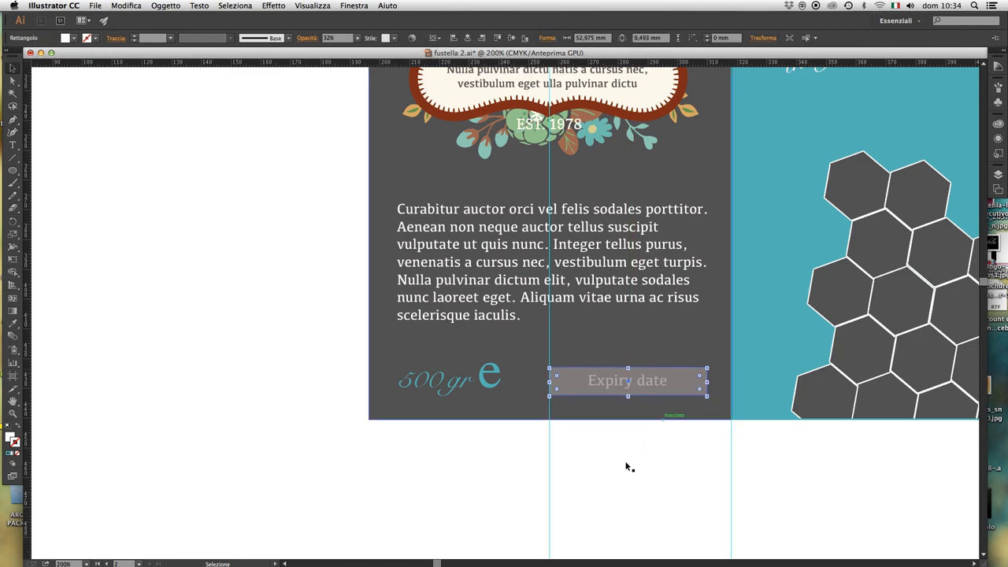
left_click(619, 473)
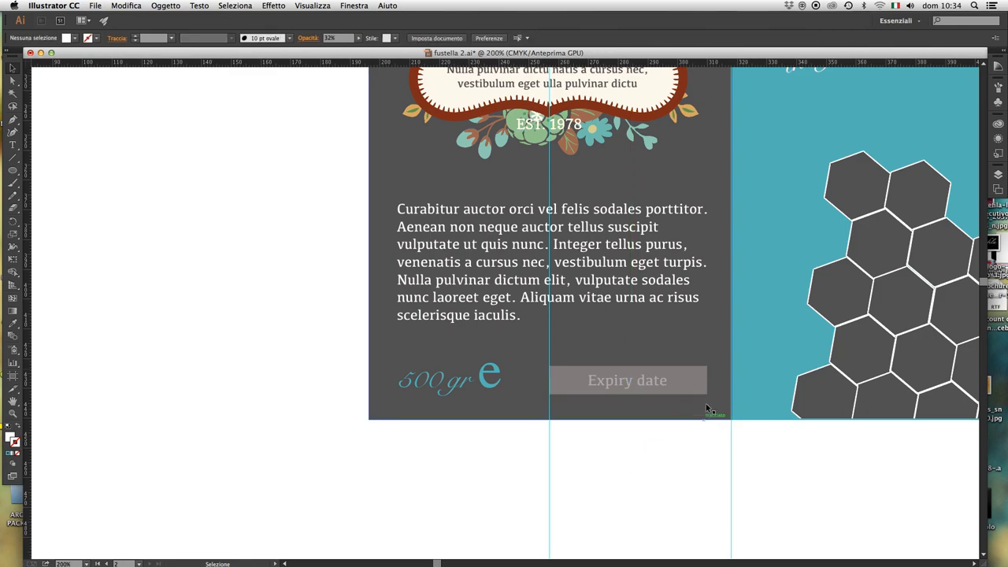
left_click(705, 387)
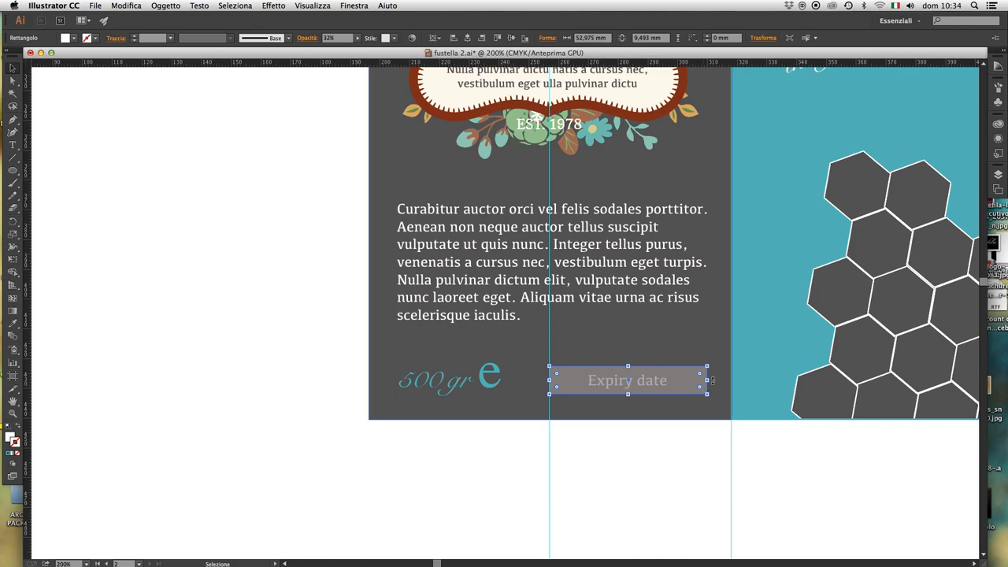
left_click_drag(707, 380, 704, 381)
left_click(639, 455)
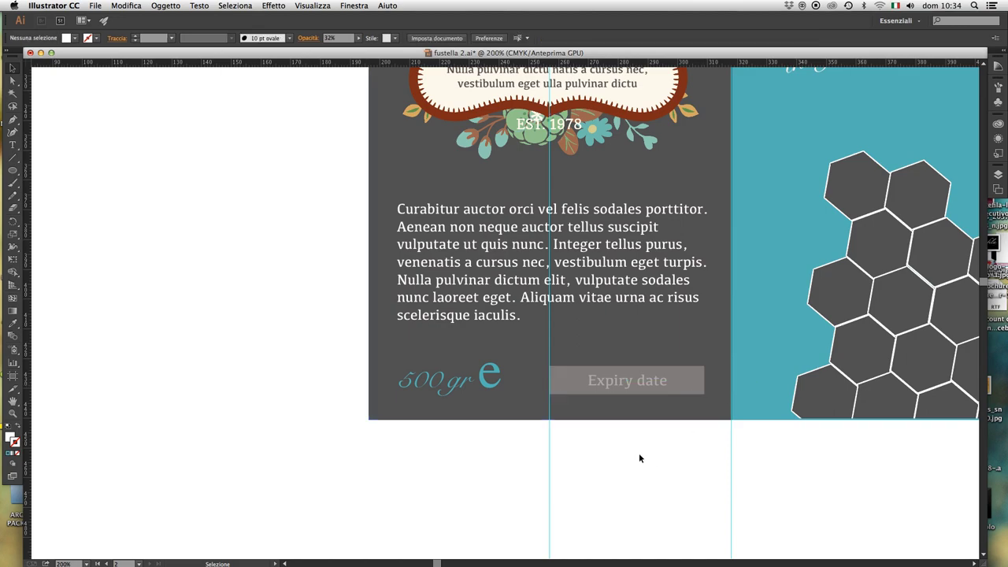
Nudge the Expiry date text left and back into position.
left_click(634, 382)
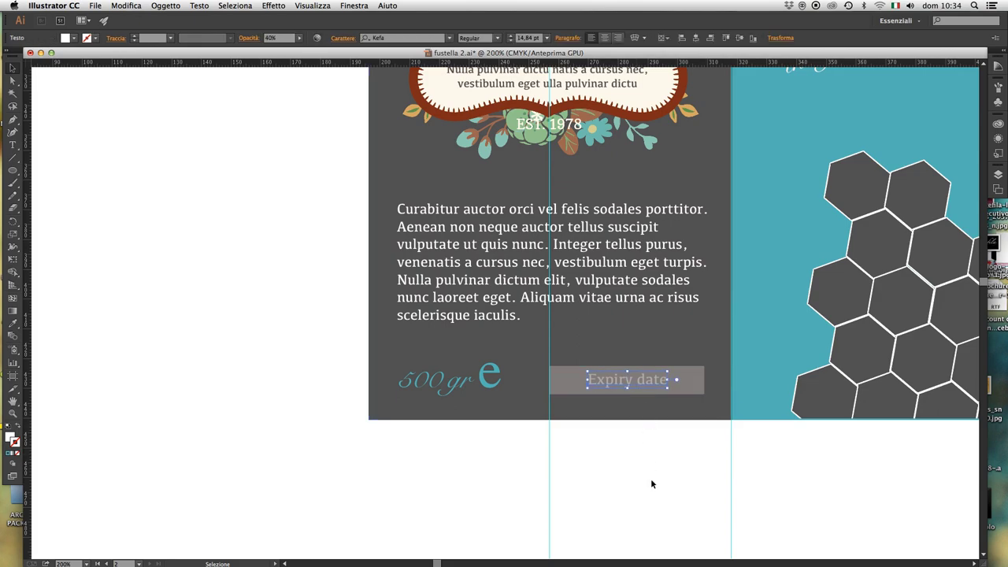
key("Left")
key("Right")
left_click(651, 480)
Delete the two vertical guides on the label artboard.
key("z")
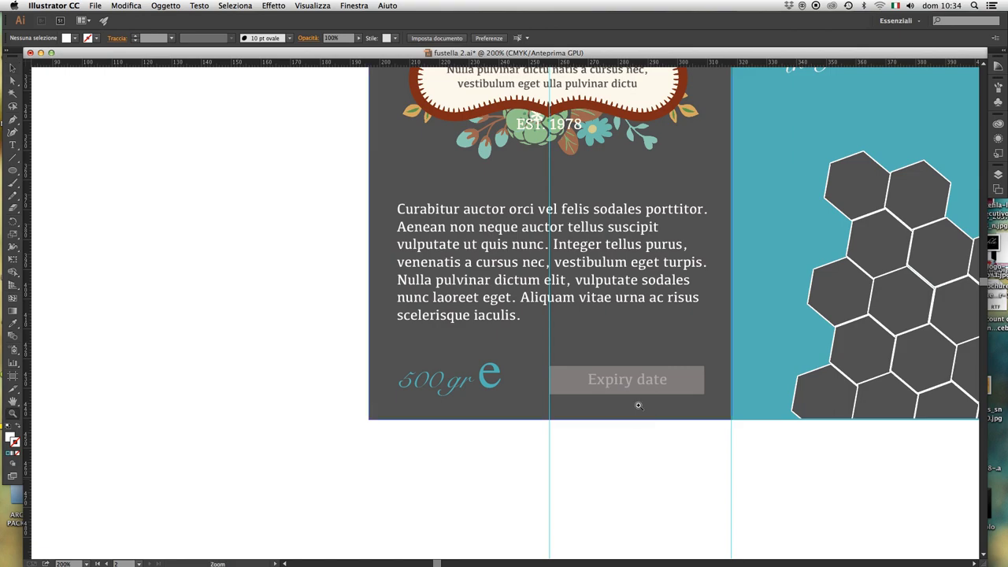
left_click(573, 270, "alt")
key("v")
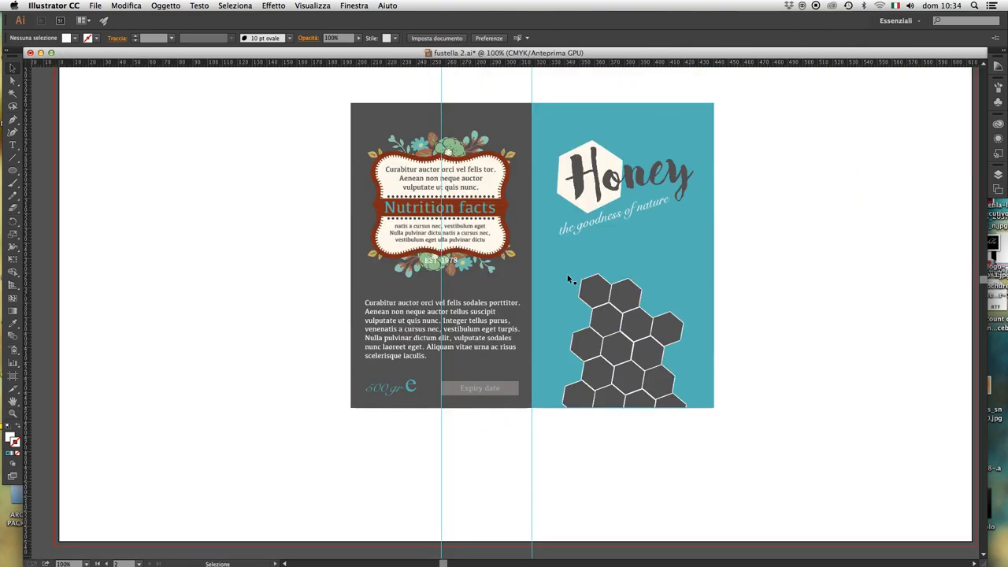
scroll(488, 479, "left", 2)
left_click_drag(656, 486, 716, 485)
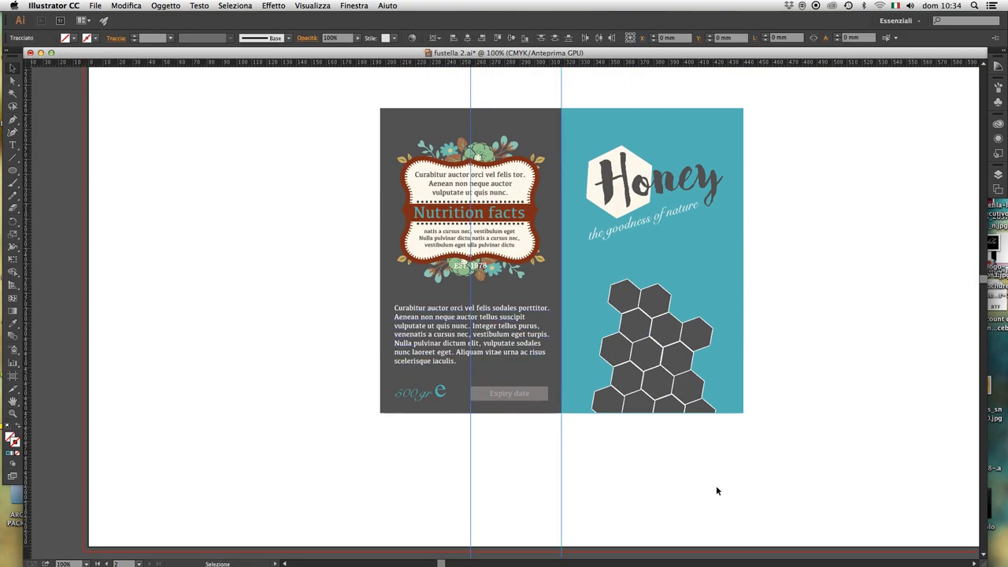
key("Delete")
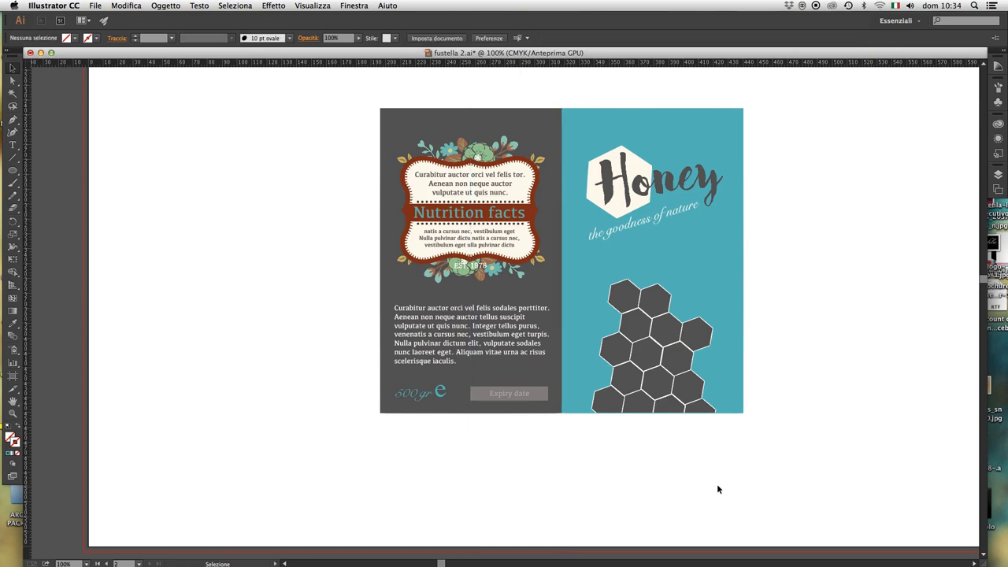
Drag the round Honey lid label down toward the box panels.
left_click_drag(585, 347, 604, 385)
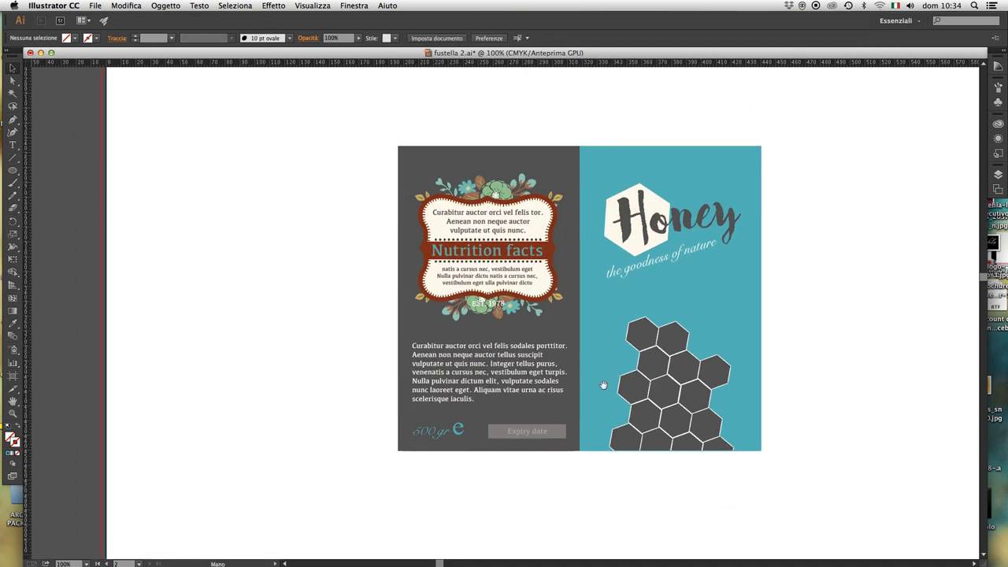
left_click(548, 435)
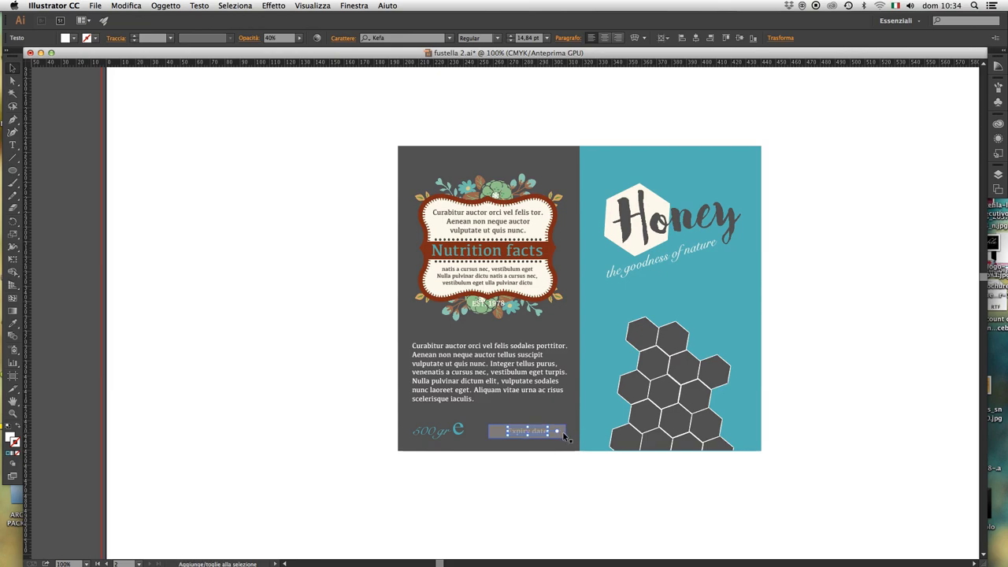
left_click(564, 435, "shift")
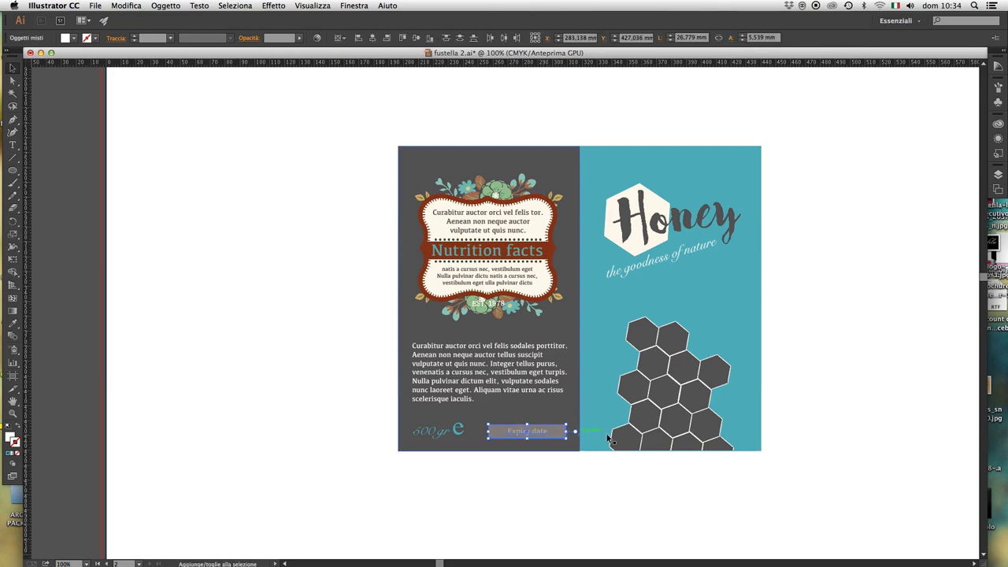
left_click(650, 504)
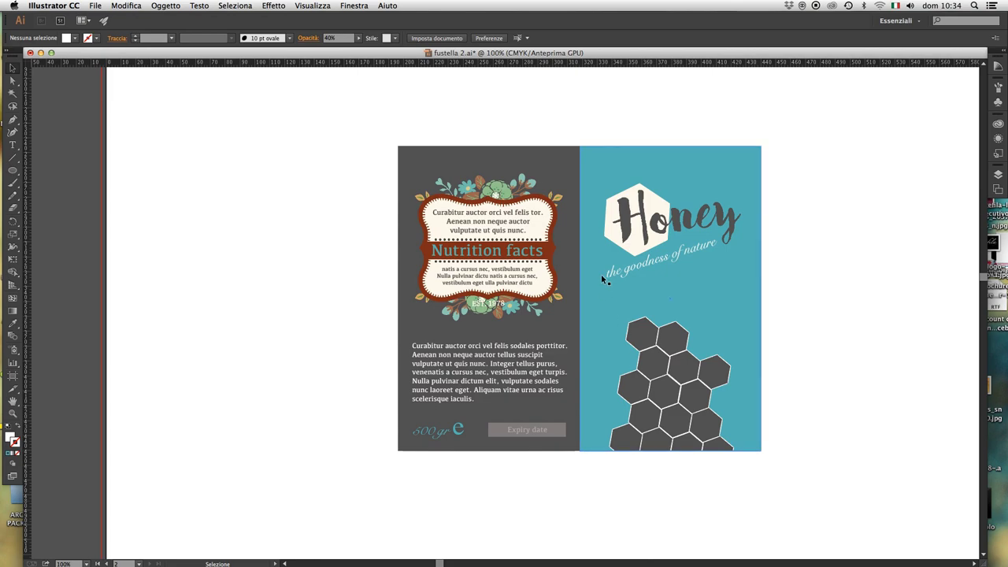
left_click(575, 270)
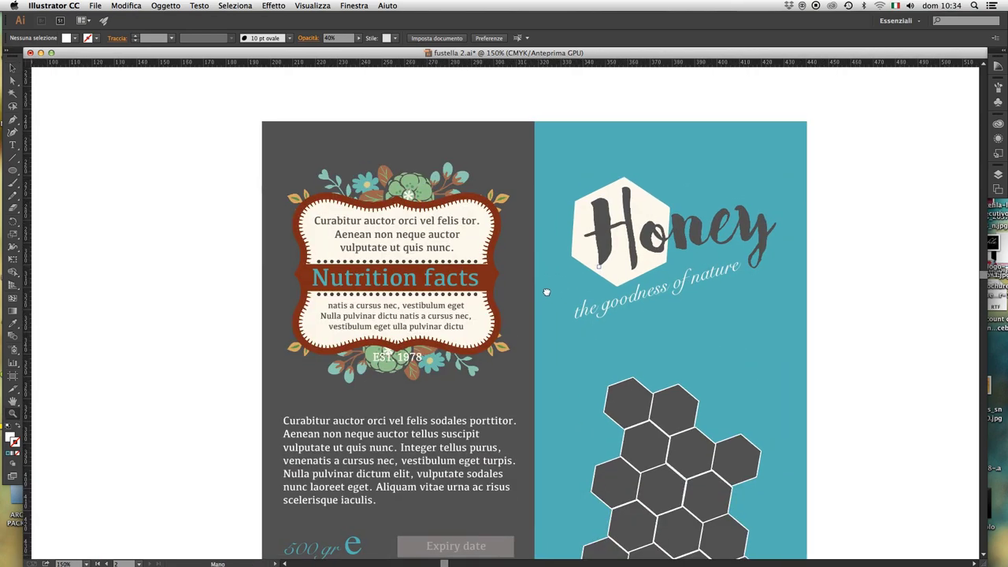
left_click(536, 277, "alt")
left_click(524, 265, "alt")
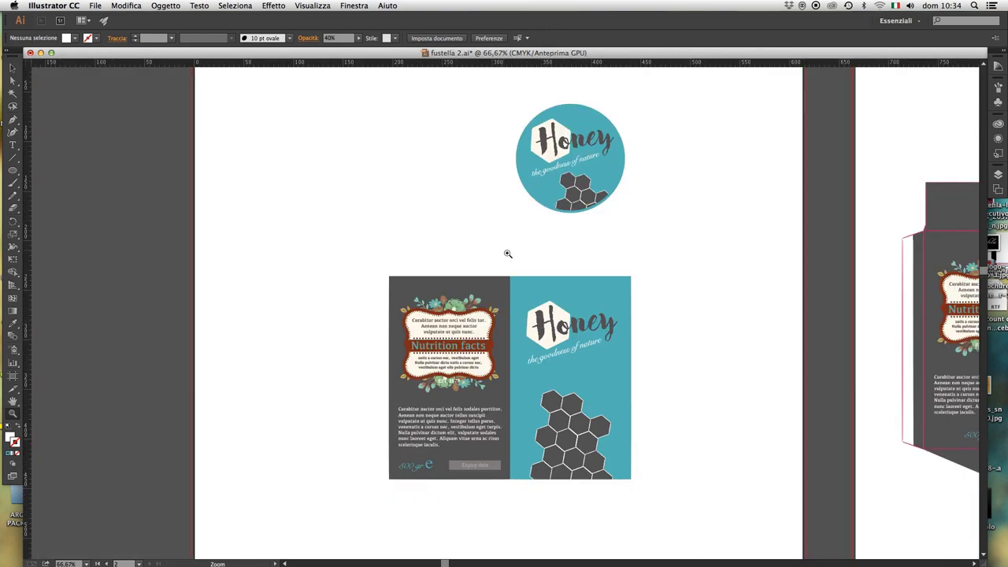
key("v")
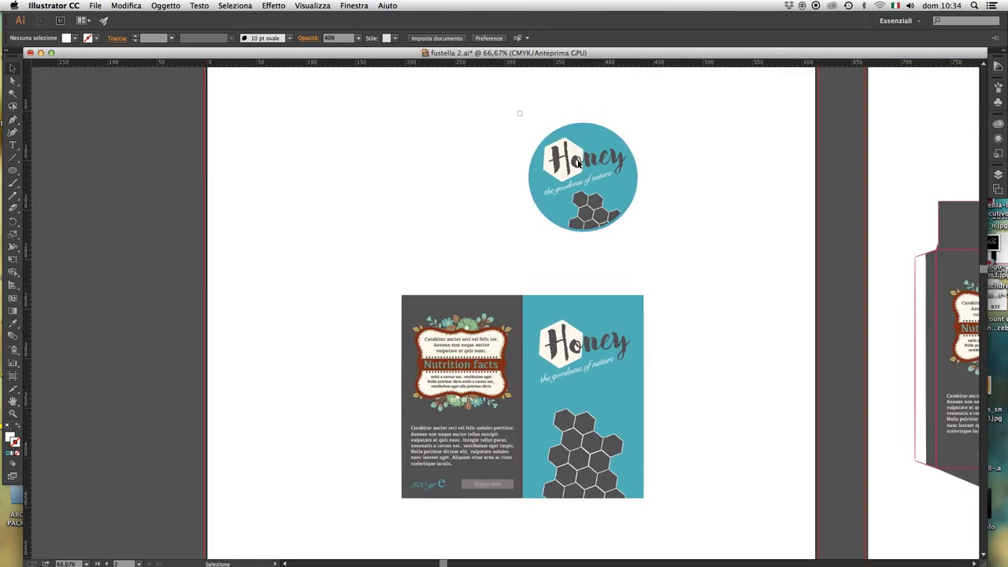
left_click_drag(518, 110, 684, 250)
mouse_move(646, 177)
left_mouse_down()
mouse_move(630, 203)
mouse_move(630, 243)
left_mouse_up()
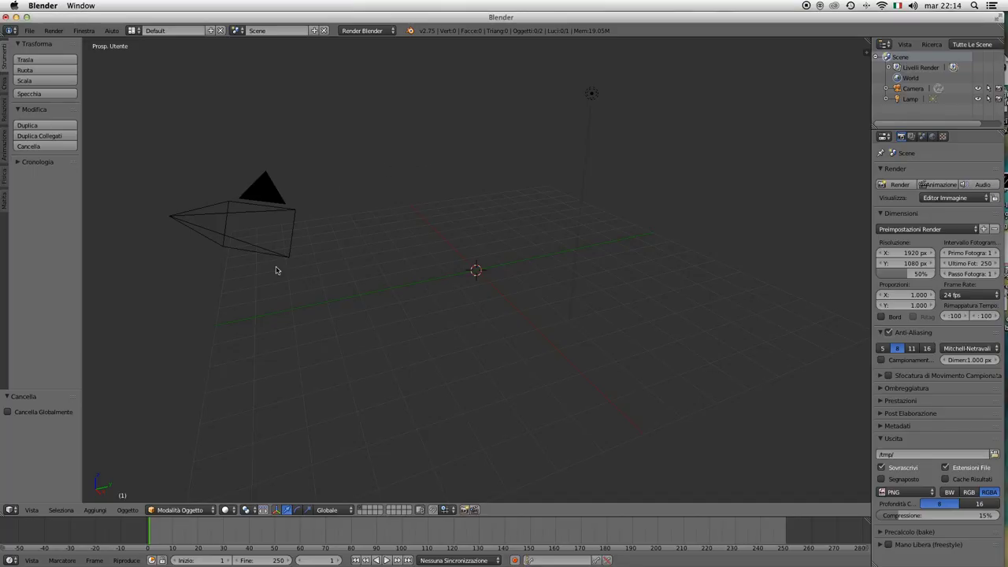
Add a mesh cylinder with 32 vertices, radius 1 and depth 2.
left_click(92, 510)
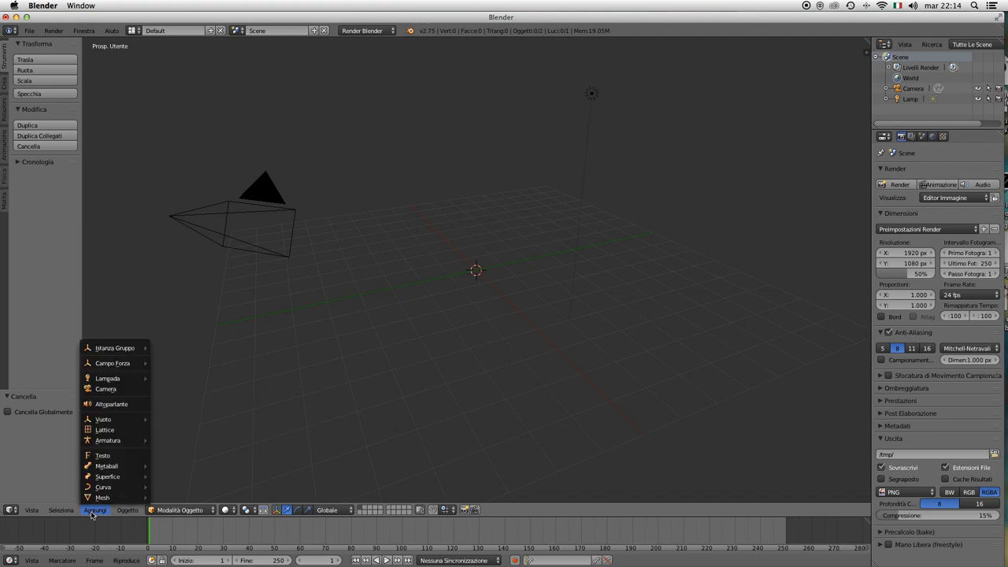
mouse_move(104, 498)
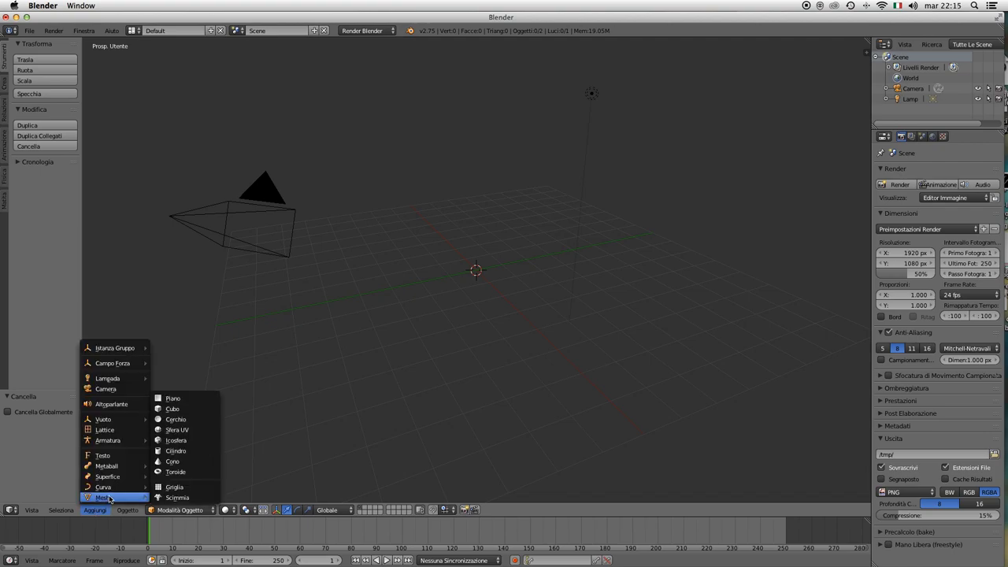
left_click(189, 452)
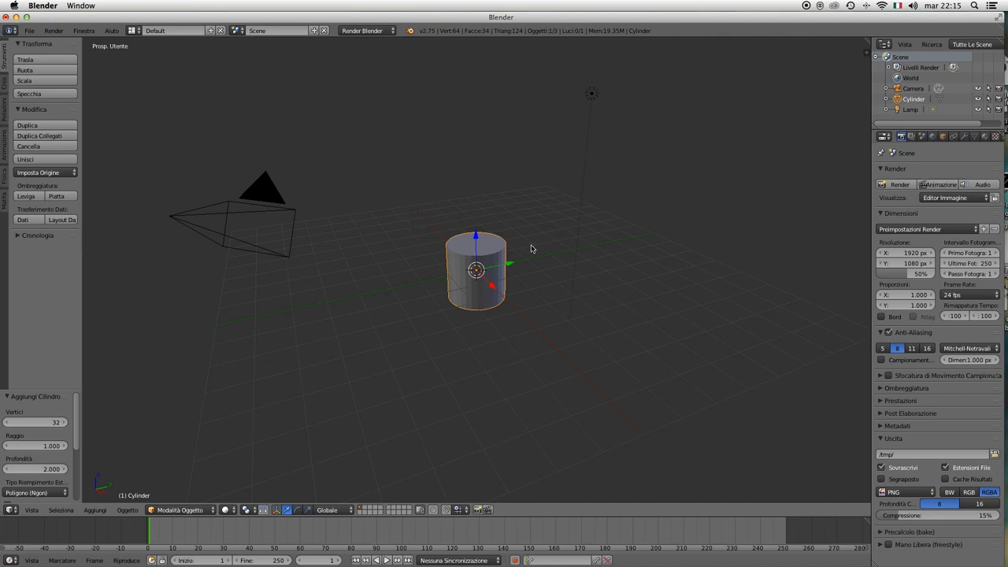
scroll(497, 269, "up", 2)
scroll(497, 269, "up", 1)
scroll(497, 269, "up", 2)
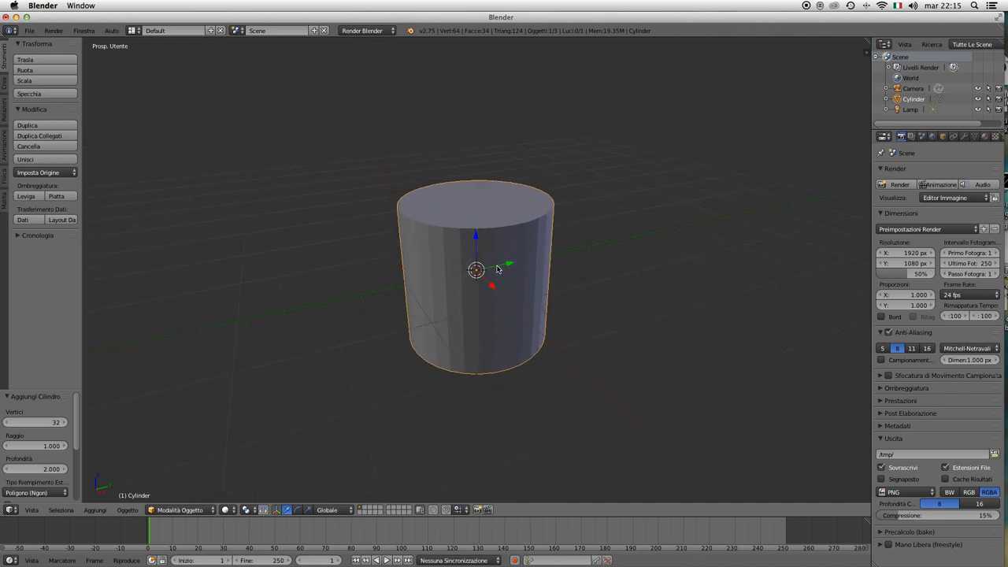
Raise the cylinder along Z to about 0.802 above the grid.
left_click_drag(476, 239, 478, 224)
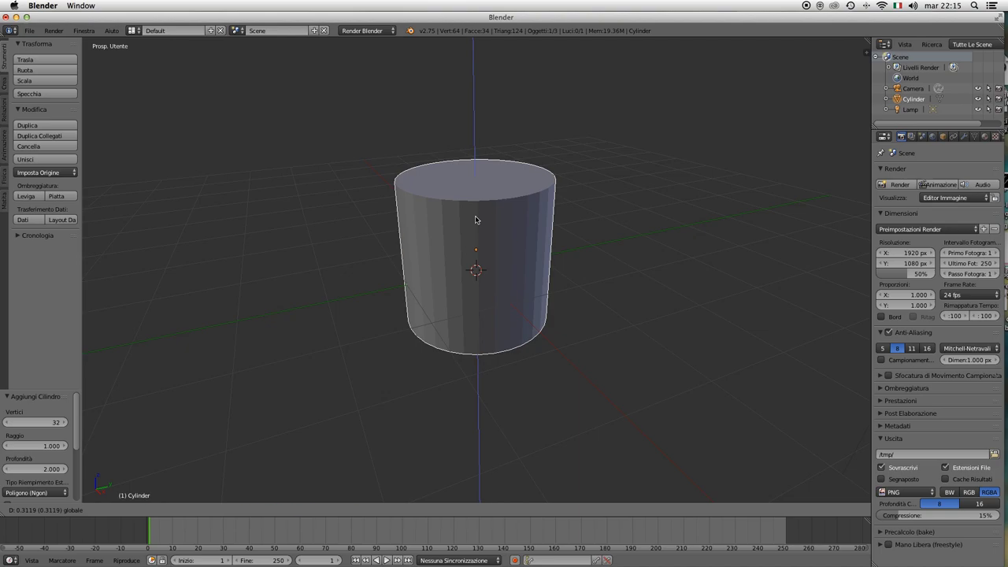
scroll(489, 252, "down", 2)
left_click_drag(509, 265, 511, 256)
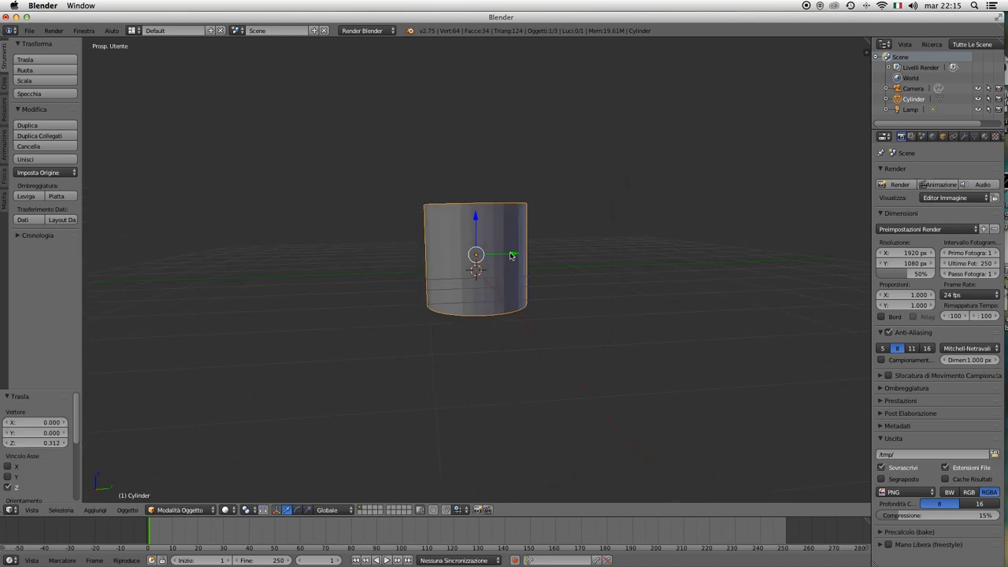
mouse_move(475, 221)
left_mouse_down()
mouse_move(475, 179)
mouse_move(549, 255)
left_mouse_up()
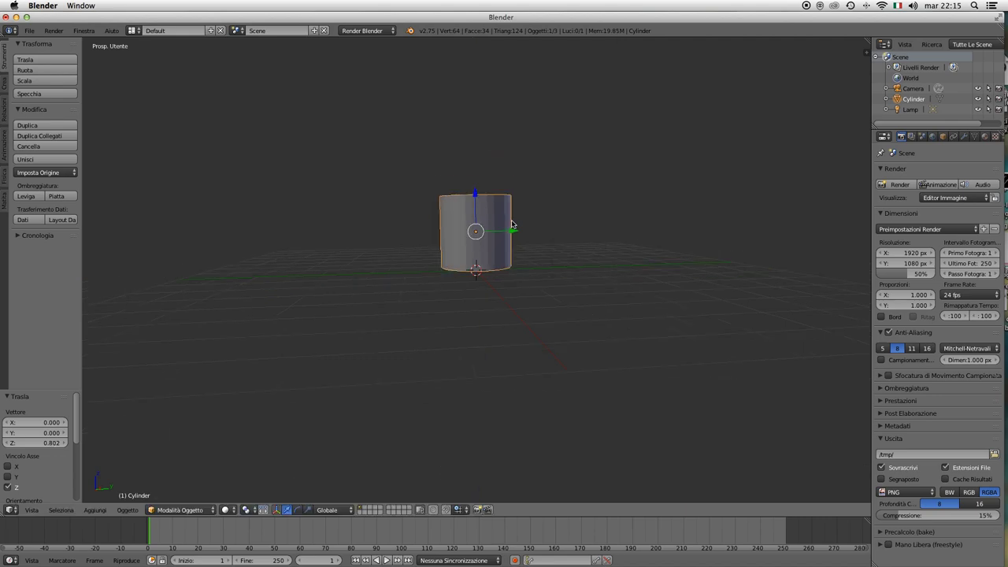
scroll(504, 250, "up", 3)
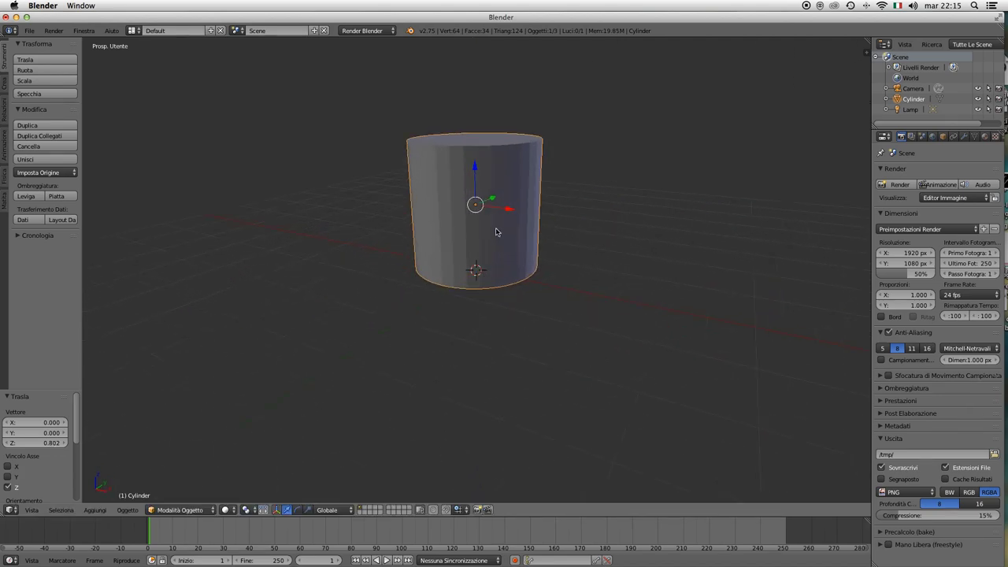
mouse_move(494, 225)
left_mouse_down()
mouse_move(519, 330)
mouse_move(549, 318)
mouse_move(504, 307)
left_mouse_up()
scroll(549, 319, "up", 2)
scroll(548, 319, "down", 2)
scroll(522, 309, "up", 1)
scroll(521, 309, "left", 3)
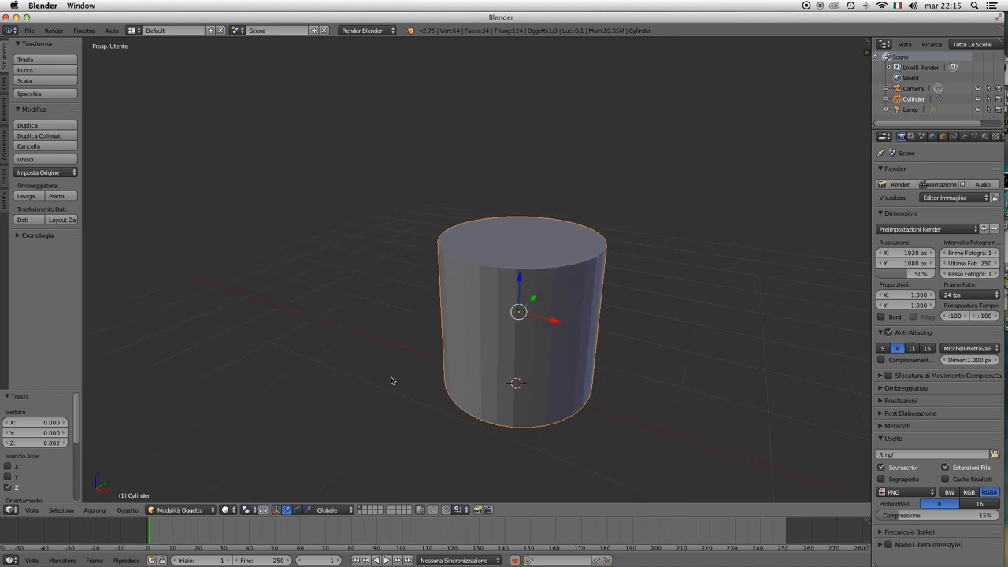
Enter Edit Mode, nudge the cylinder mesh 0.054 up Z, and deselect everything.
left_click(178, 510)
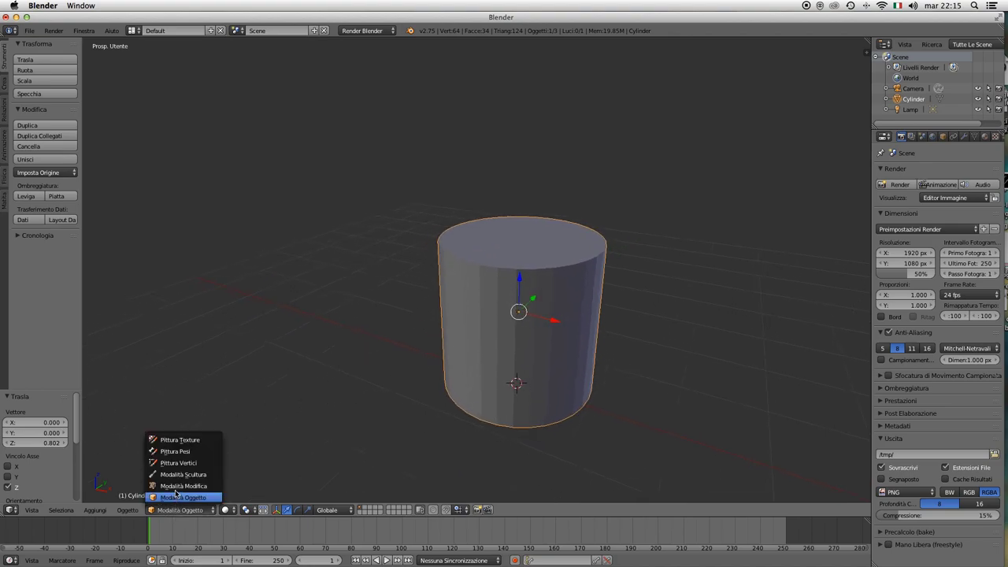
left_click(176, 488)
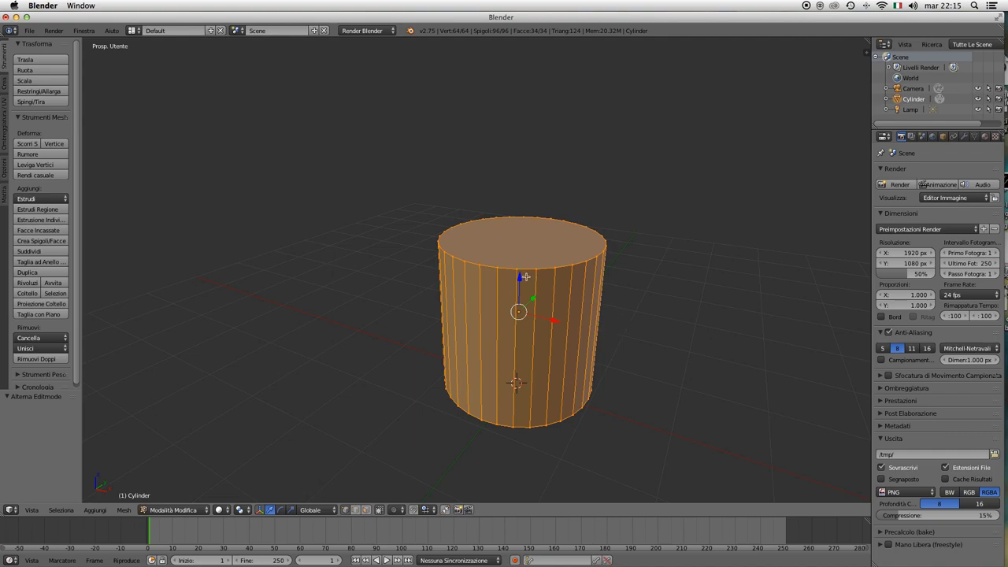
left_click_drag(521, 278, 531, 273)
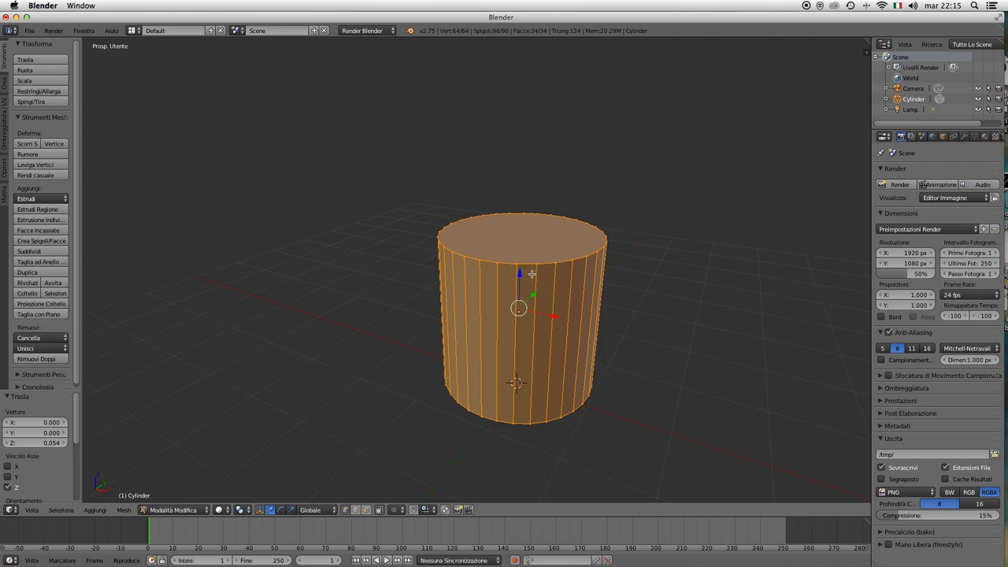
key("a")
key("z")
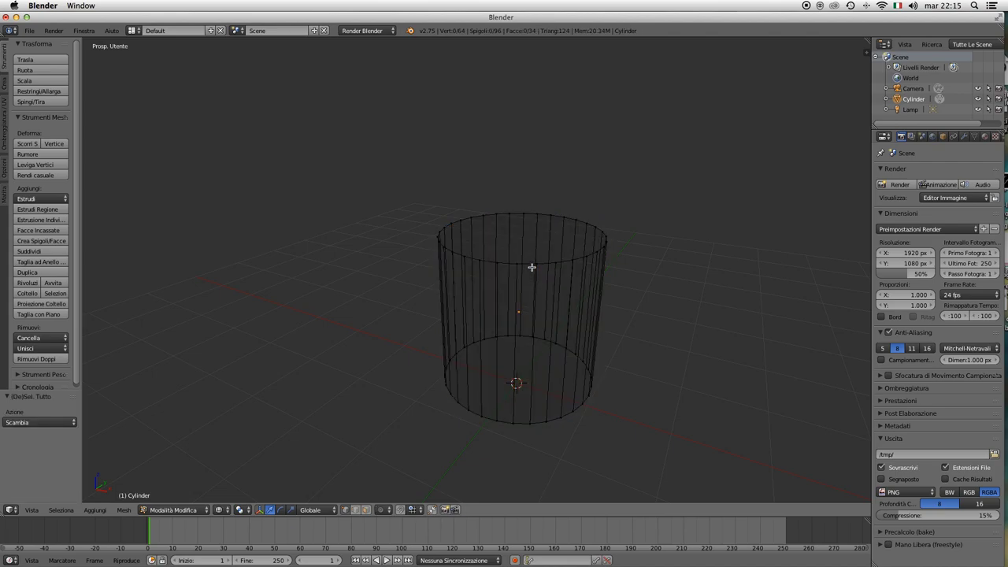
key("z")
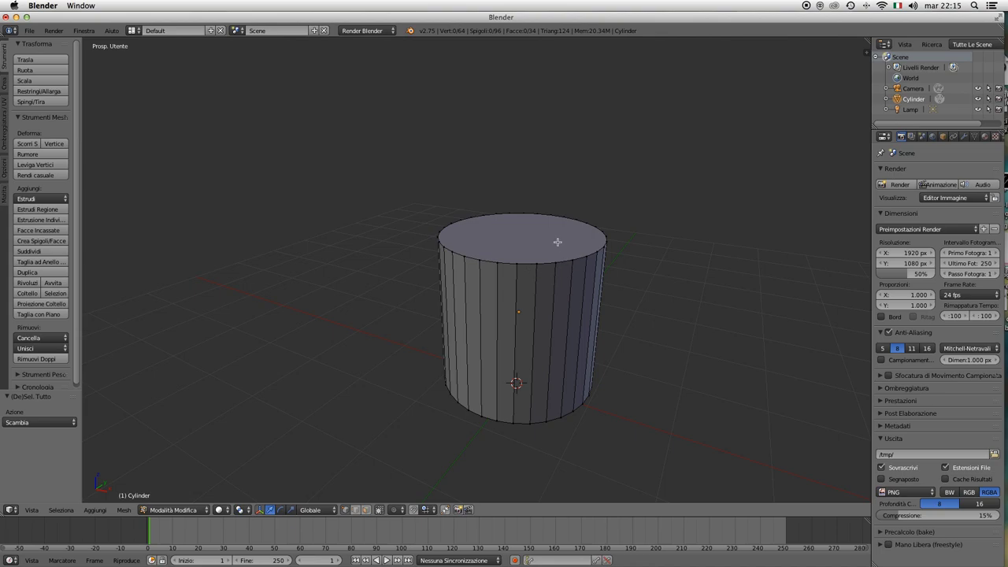
Raise the cylinder's top face along Z to make it taller.
left_click(366, 510)
right_click(519, 250)
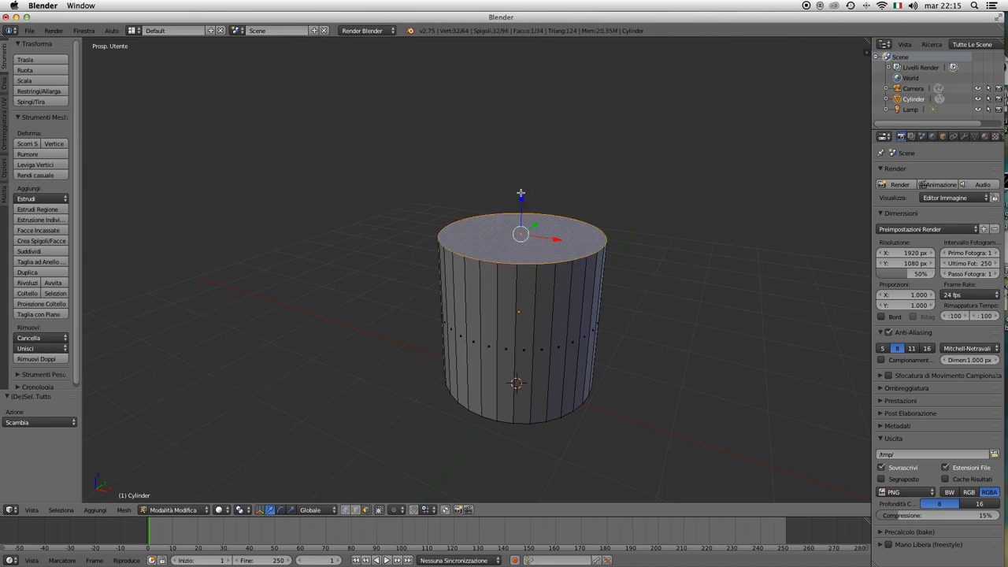
left_click_drag(521, 193, 521, 146)
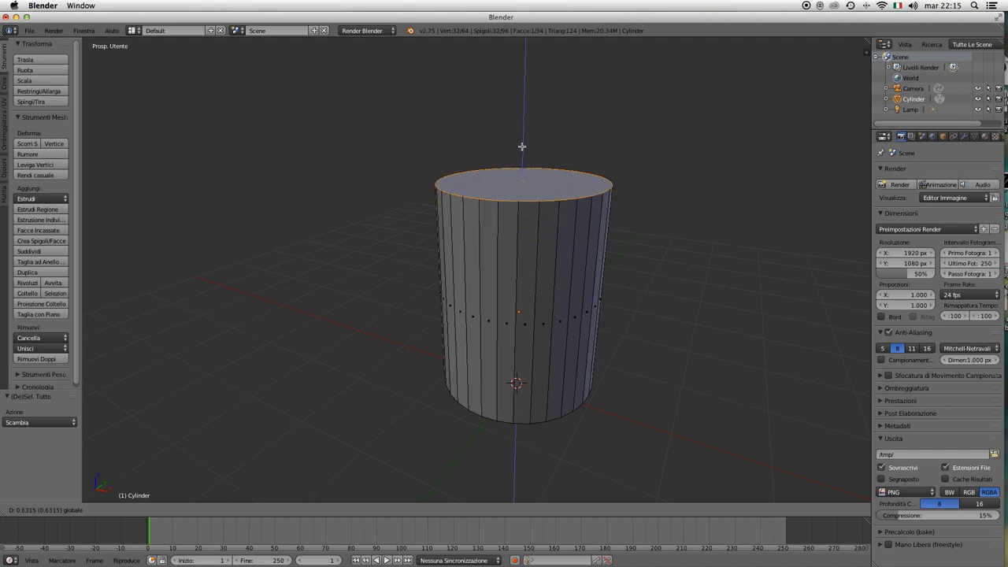
left_click(522, 149)
scroll(563, 270, "up", 3)
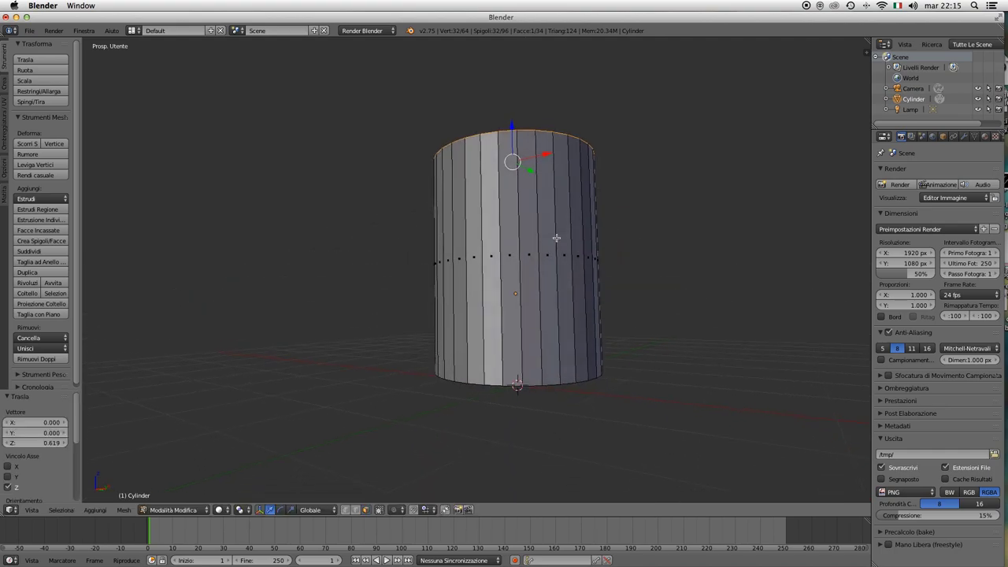
scroll(556, 238, "up", 1)
left_click_drag(516, 124, 515, 121)
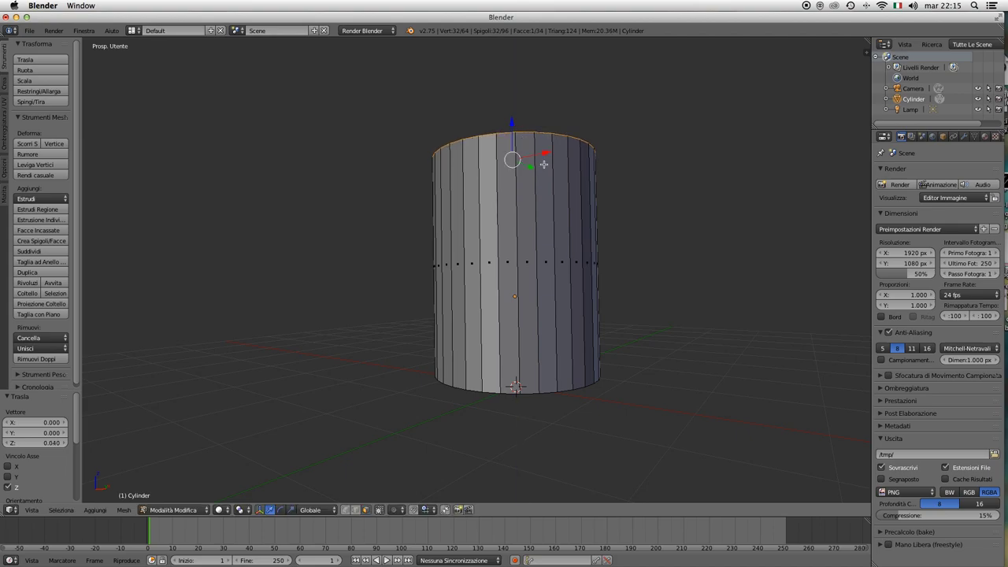
scroll(558, 179, "up", 2)
Add an edge loop around the cylinder just below the top rim.
key("a")
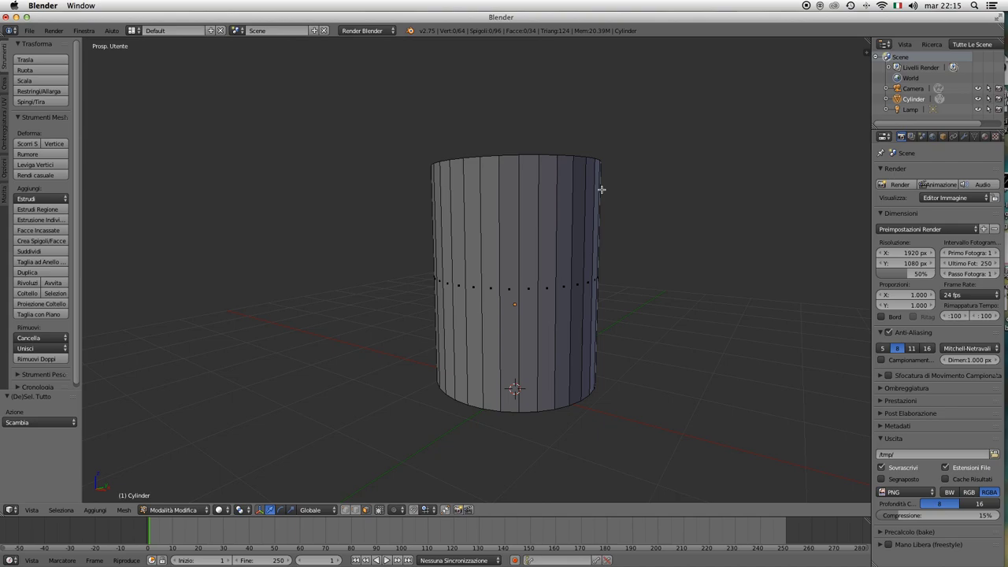
key("ctrl+r")
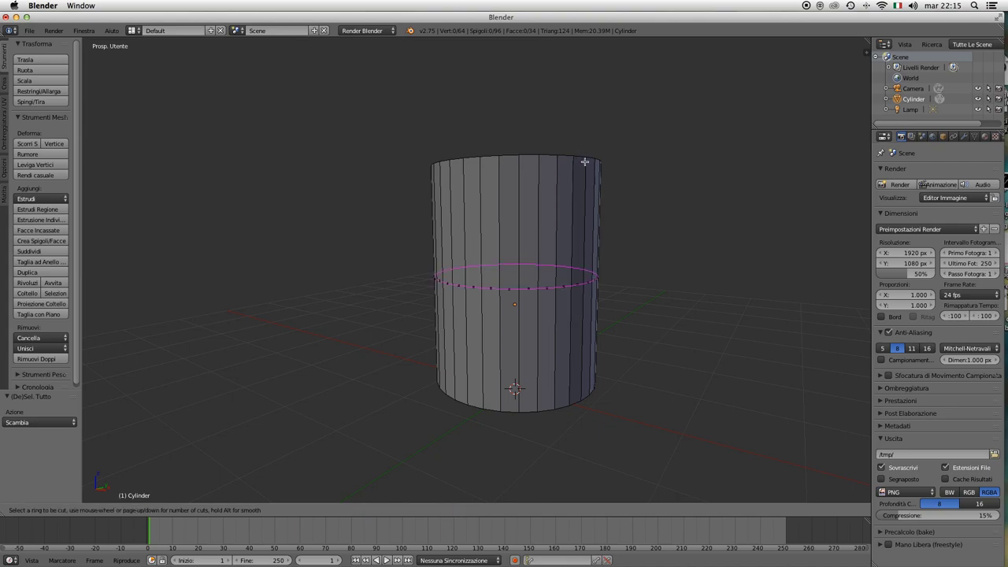
left_click(595, 191)
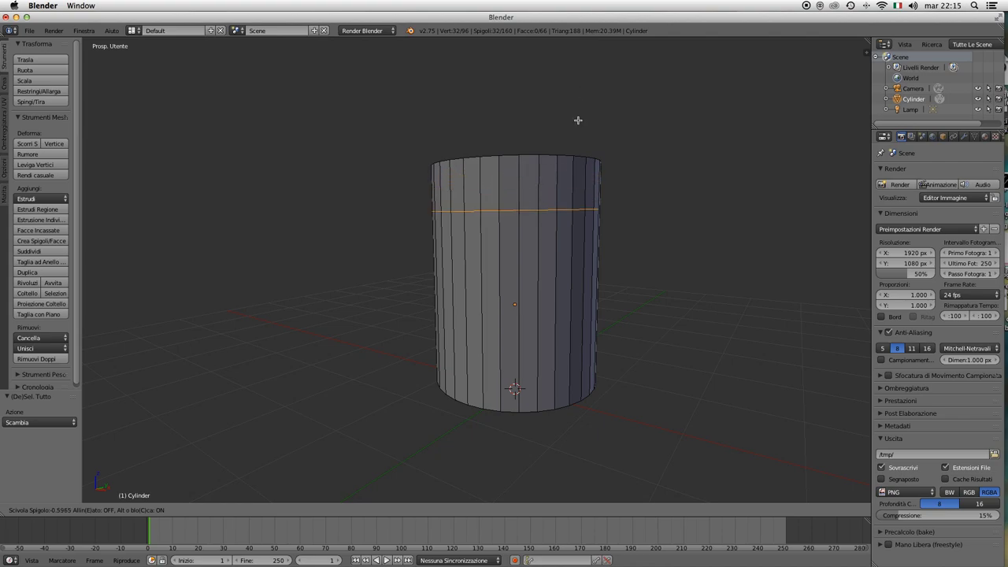
Add two loop cuts near the top of the cylinder.
left_click(574, 78)
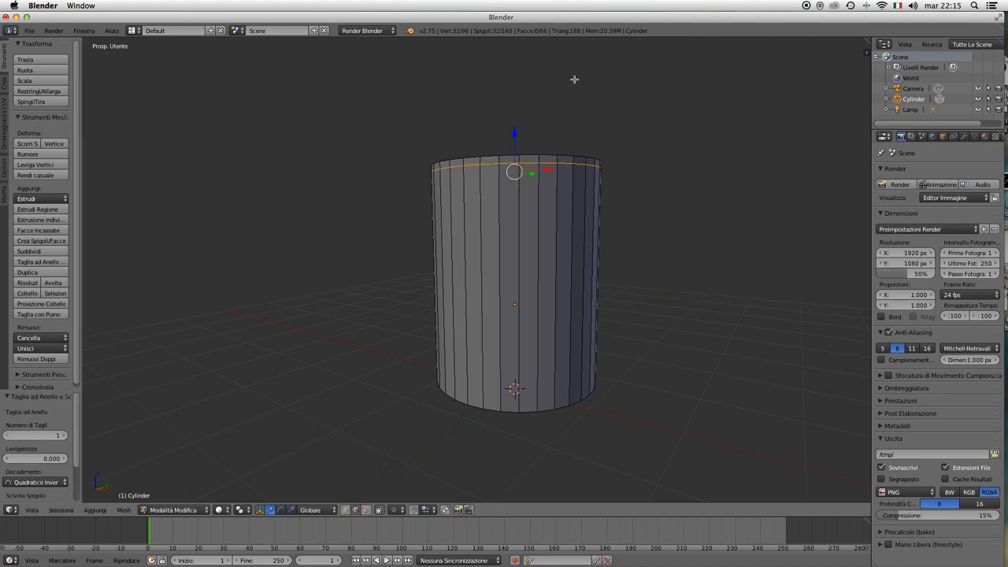
left_click(574, 82)
key("a")
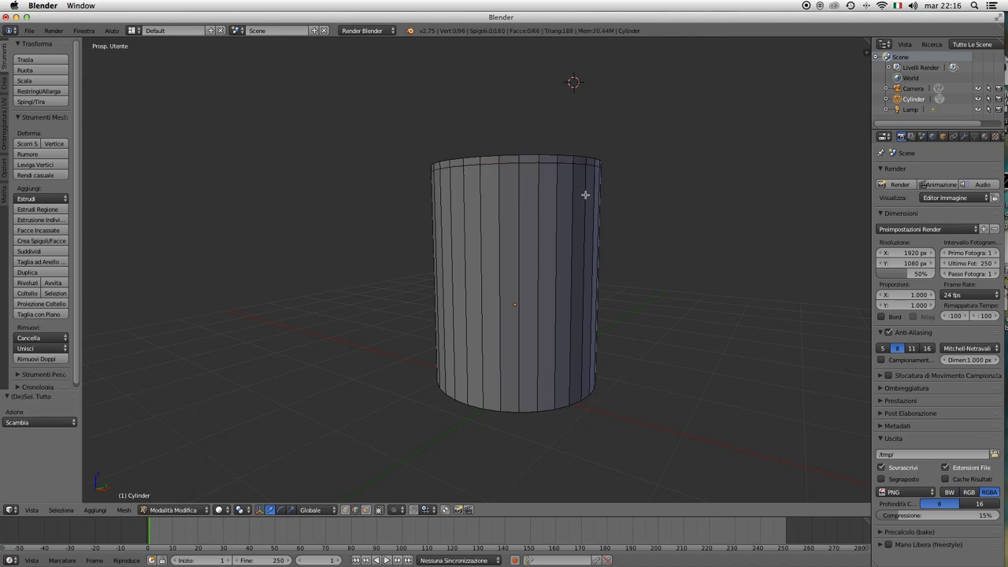
key("ctrl+r")
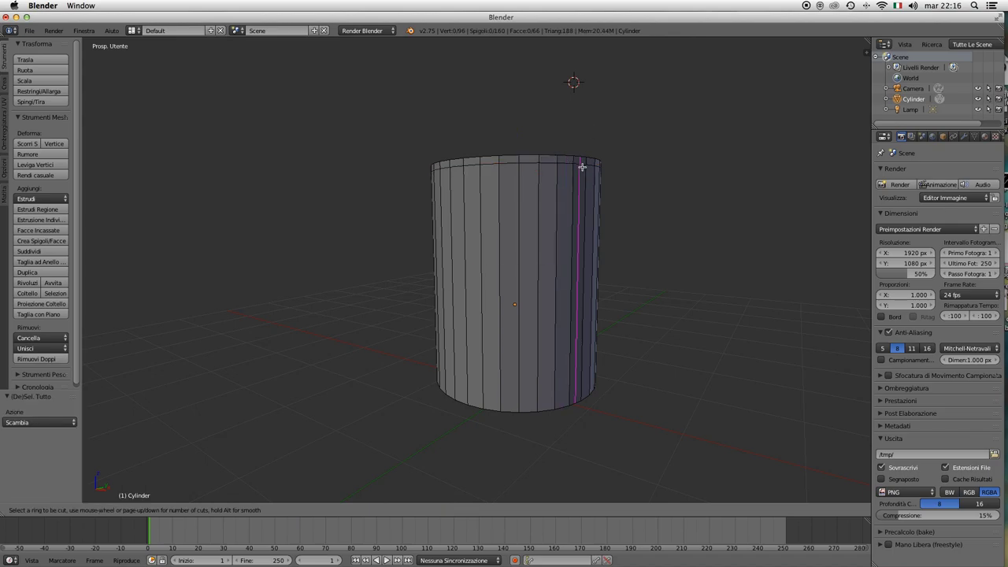
left_click(594, 172)
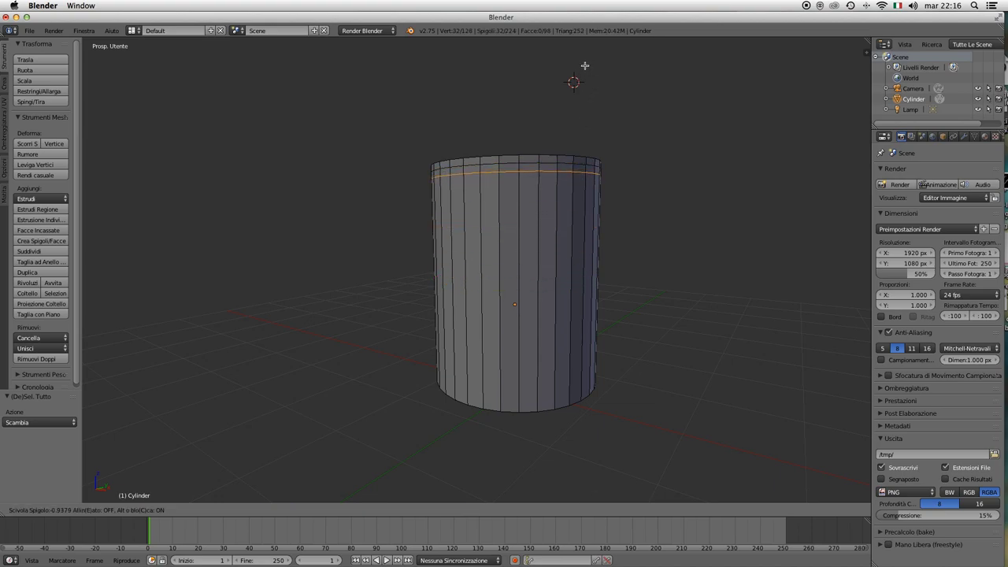
left_click(585, 65)
key("a")
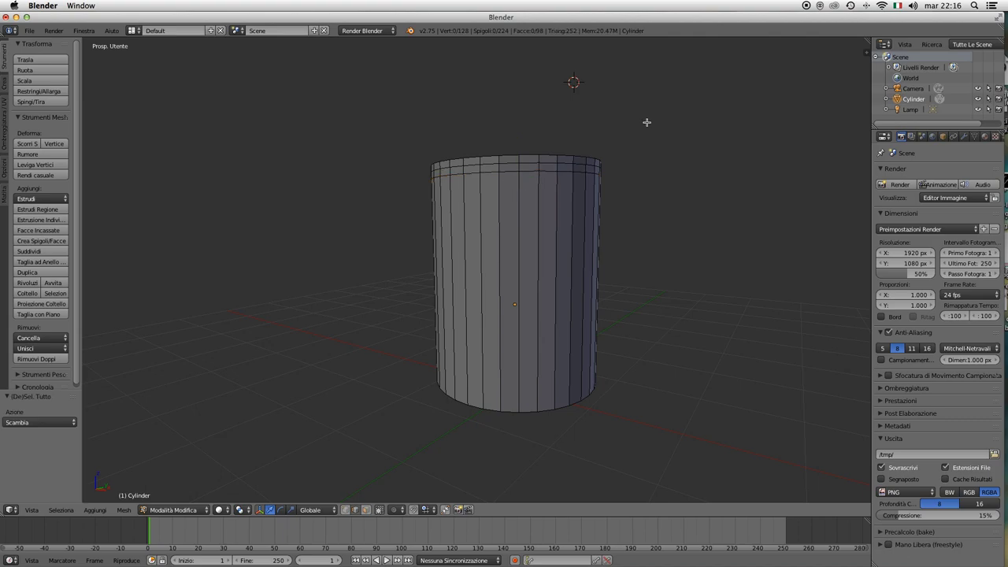
Add a loop just below the top edge and scale it to 0.977 to form a groove.
key("ctrl+r")
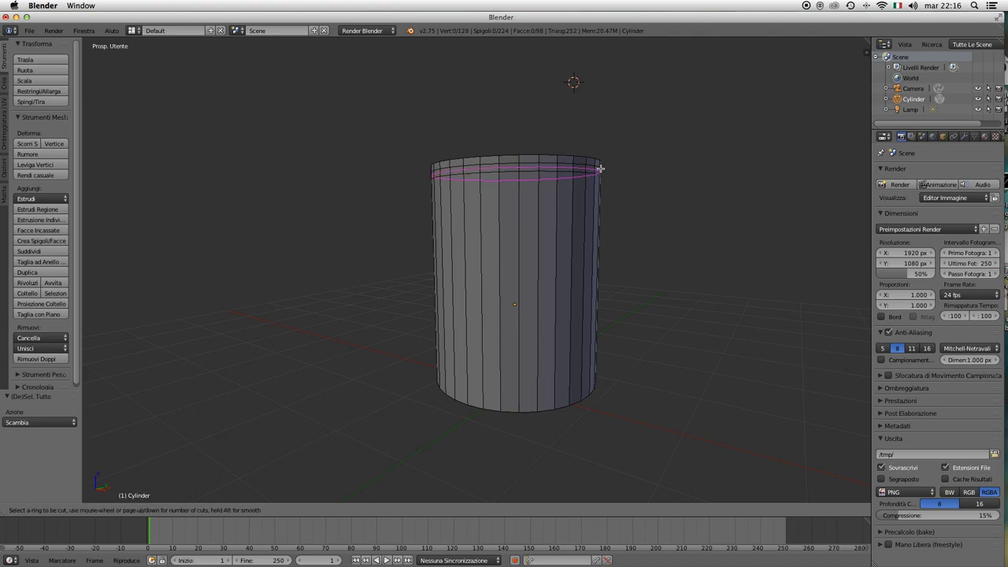
left_click(599, 169)
right_click(598, 169)
scroll(612, 180, "up", 1)
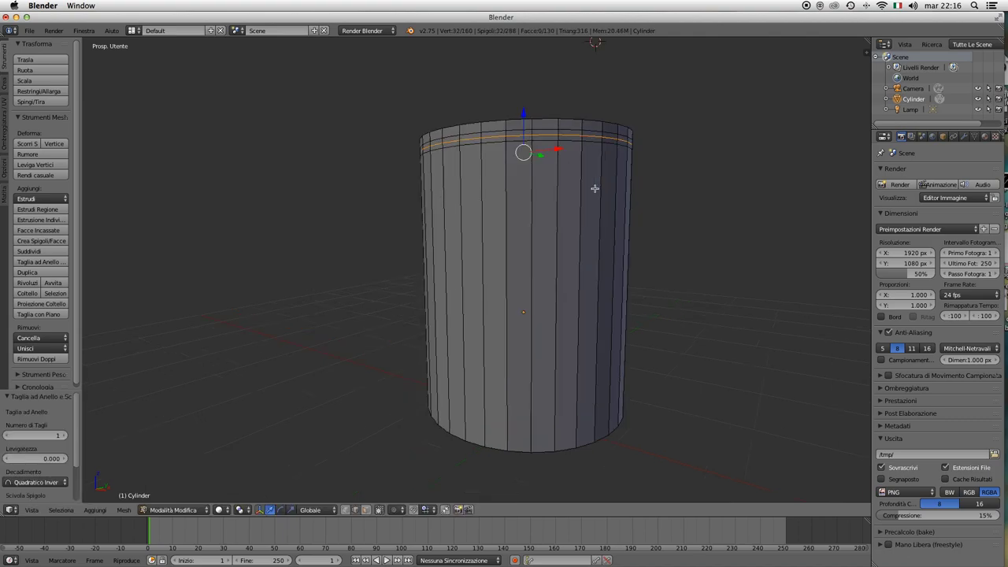
scroll(593, 189, "up", 2)
scroll(575, 187, "down", 3)
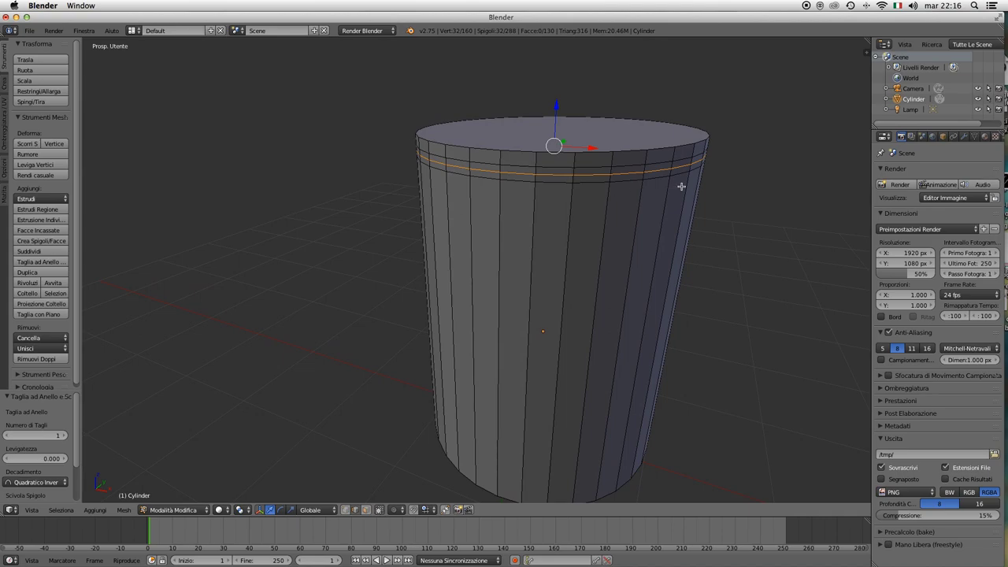
key("s")
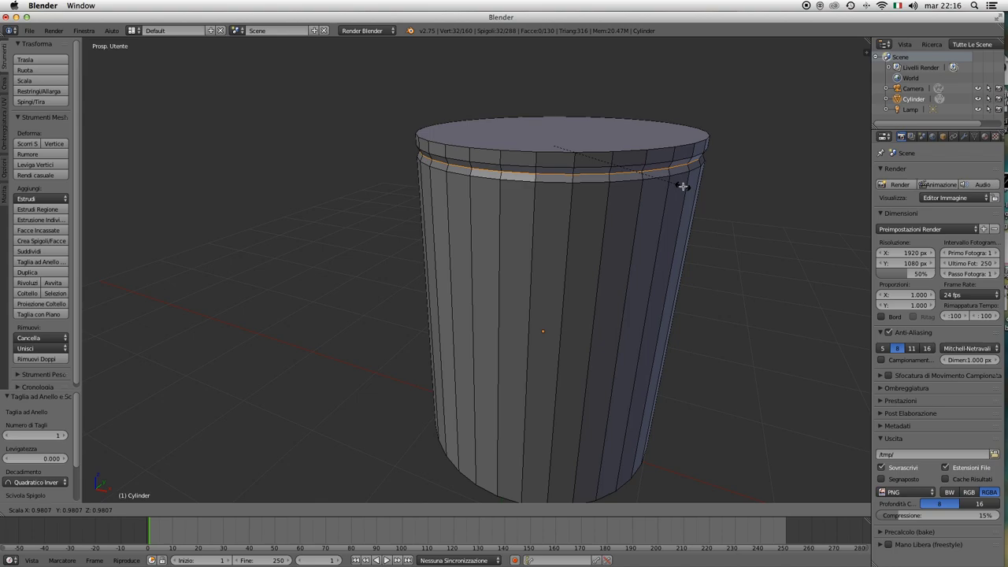
left_click(682, 186)
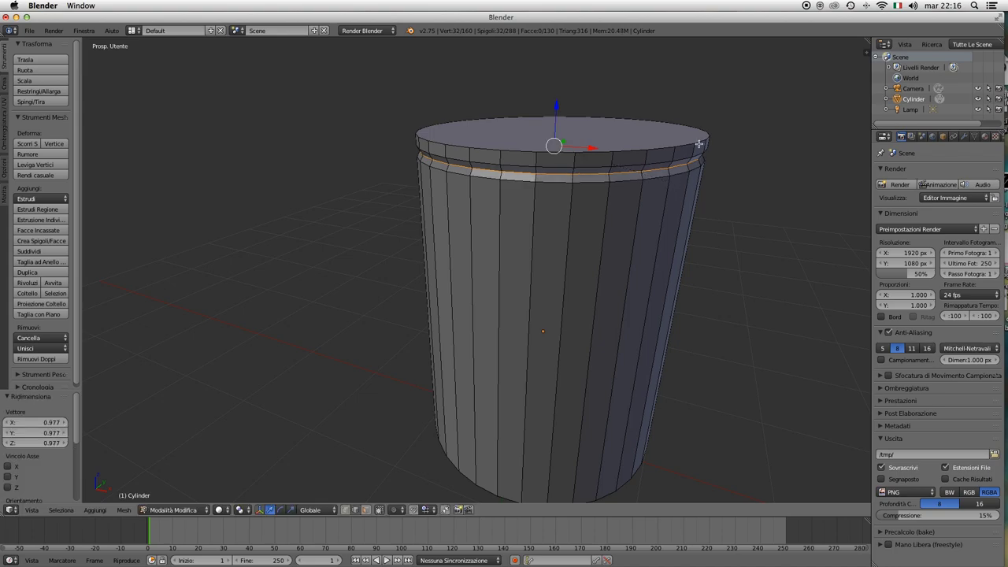
key("a")
scroll(681, 161, "down", 3)
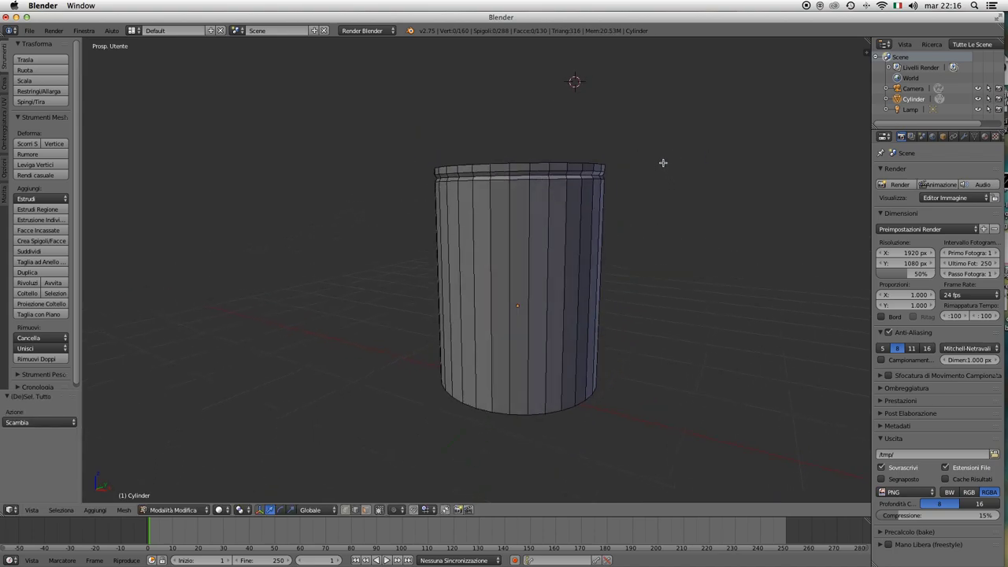
Select the cylinder's top face and inset it by extruding and scaling to 0.837.
left_click_drag(662, 155, 670, 182)
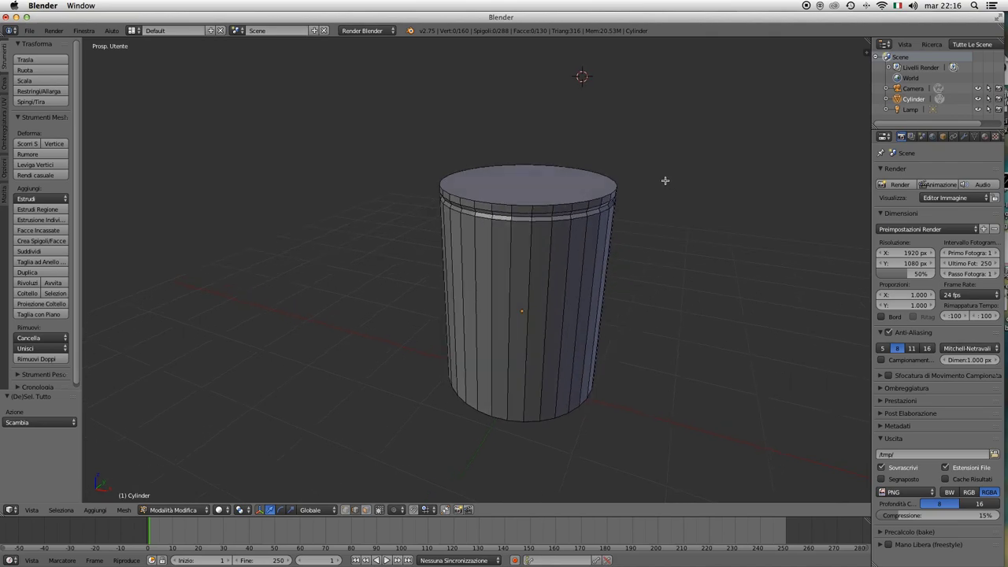
scroll(665, 181, "up", 2)
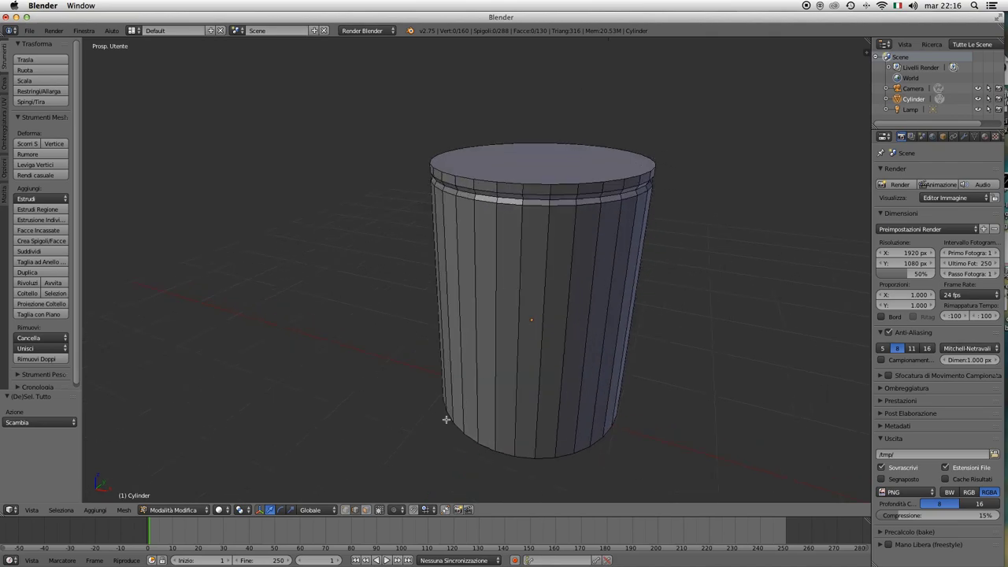
left_click(346, 509)
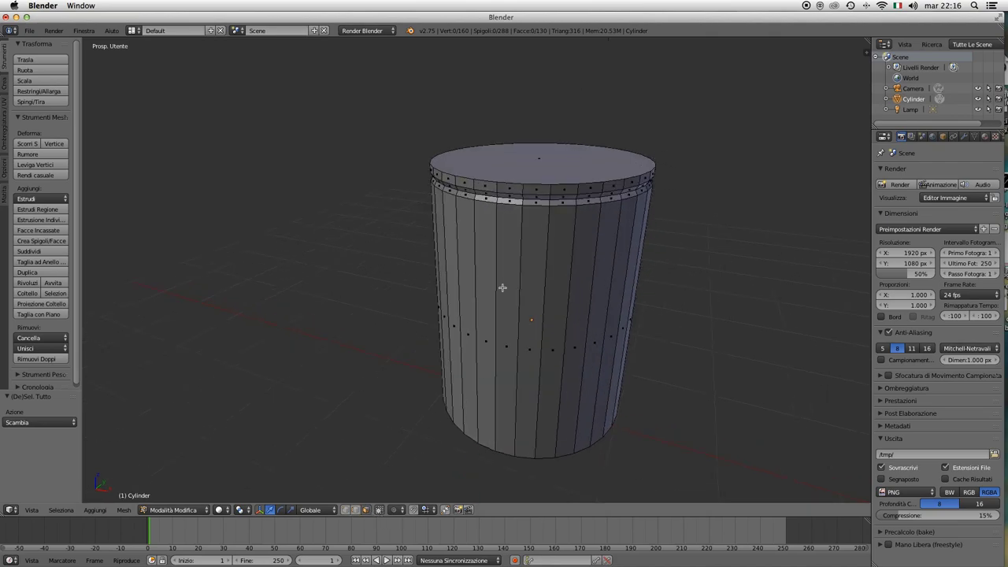
right_click(537, 168)
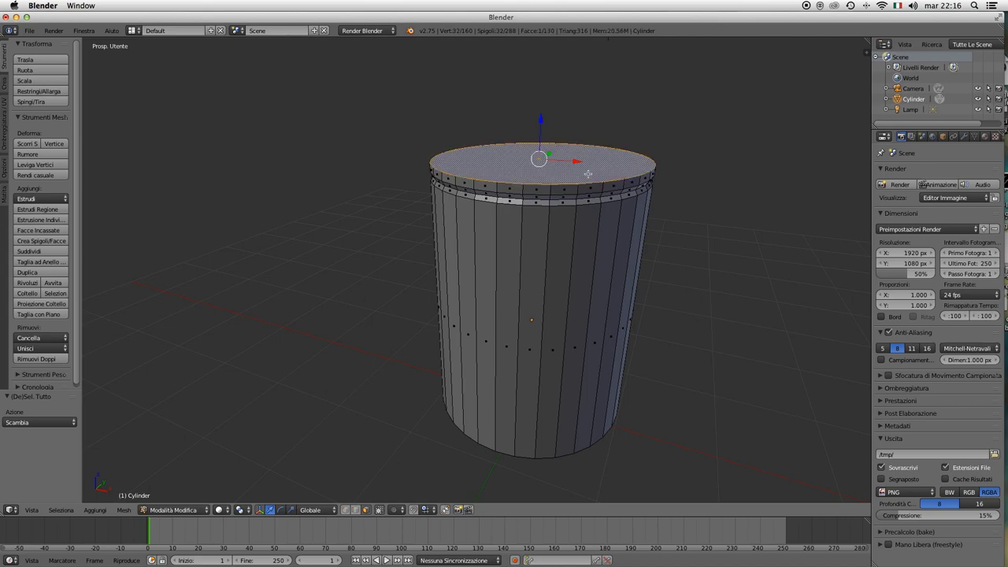
key("e")
key("s")
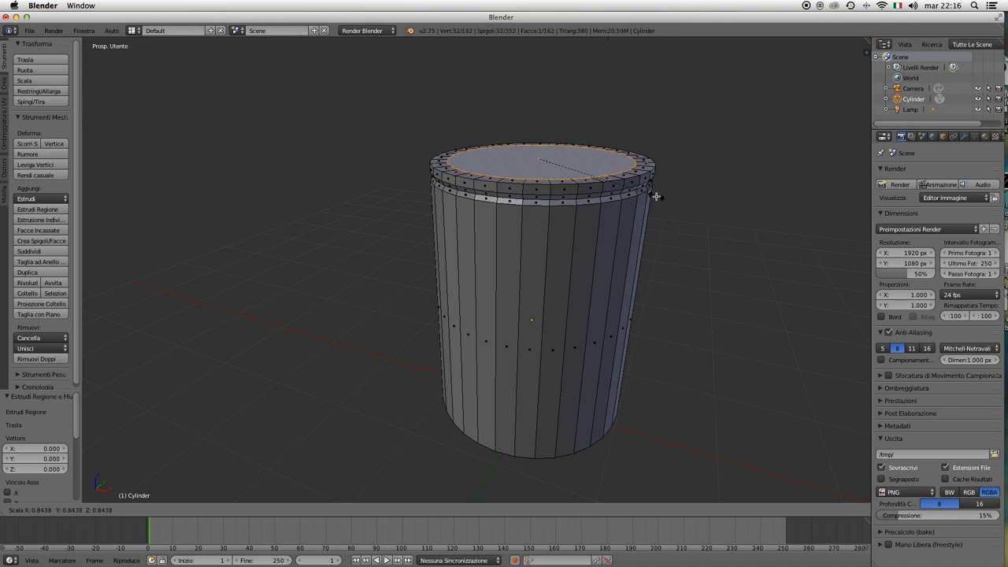
left_click(655, 196)
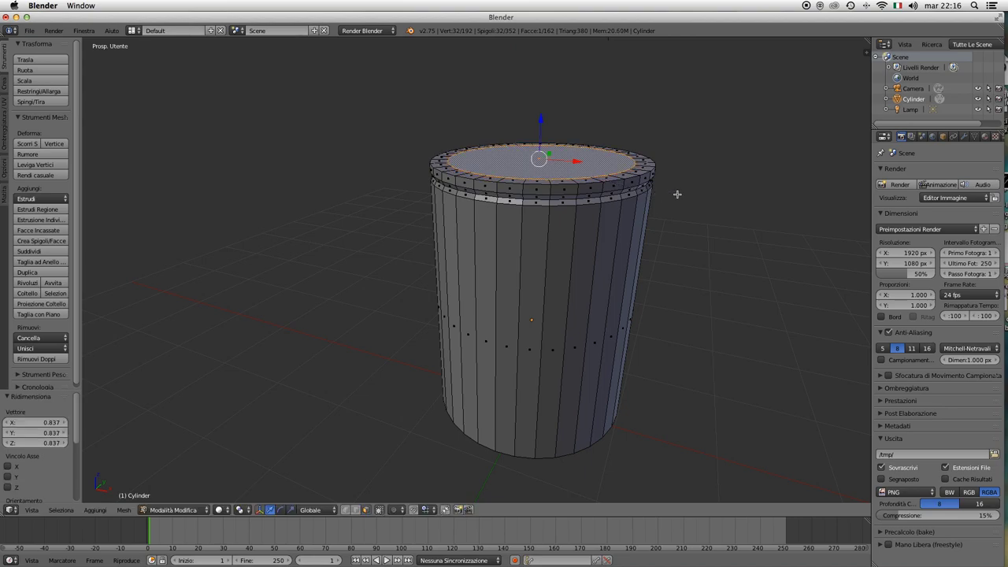
Inset the inner top face again to 0.911 and lower it 0.033 to form the lid recess.
key("e")
right_click(677, 193)
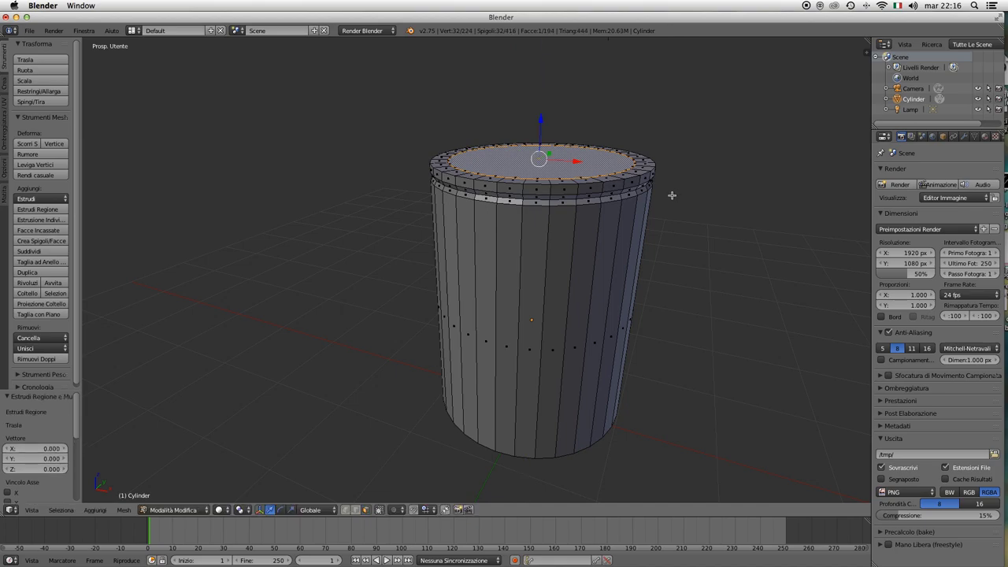
key("s")
left_click(686, 226)
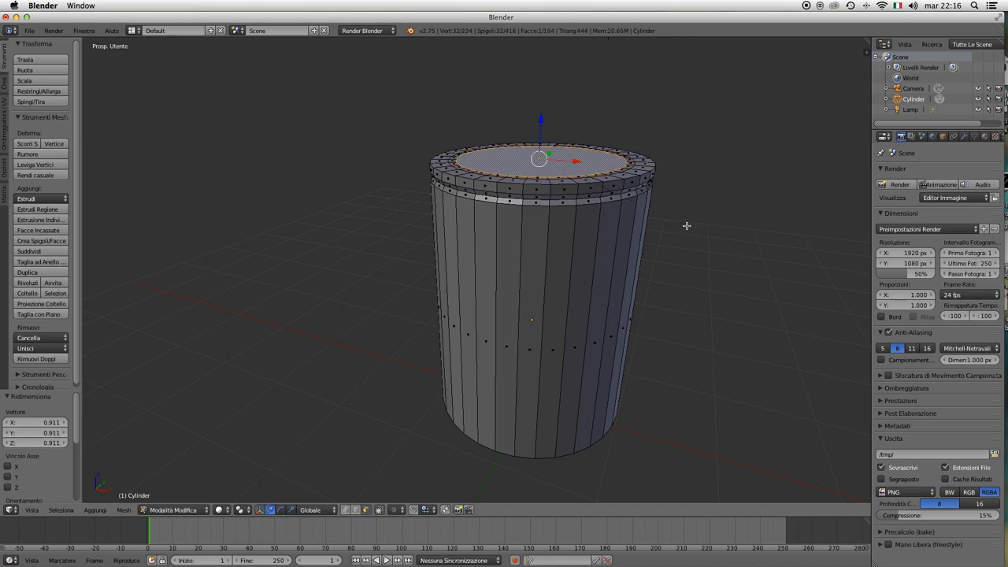
left_click_drag(539, 120, 540, 124)
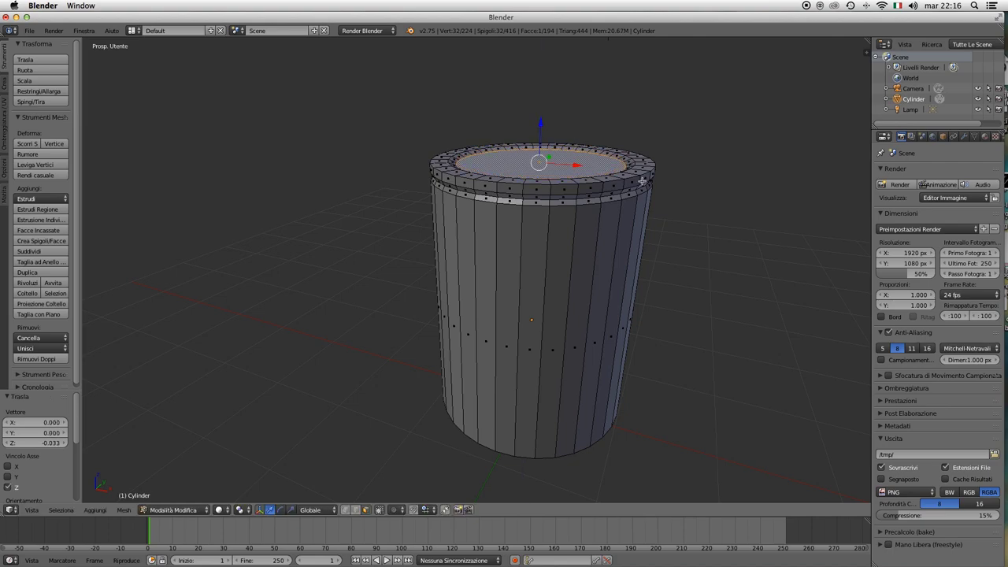
key("a")
scroll(622, 263, "down", 3)
Select the bottom face, extrude it downward and scale it to 0.986.
scroll(603, 284, "up", 2)
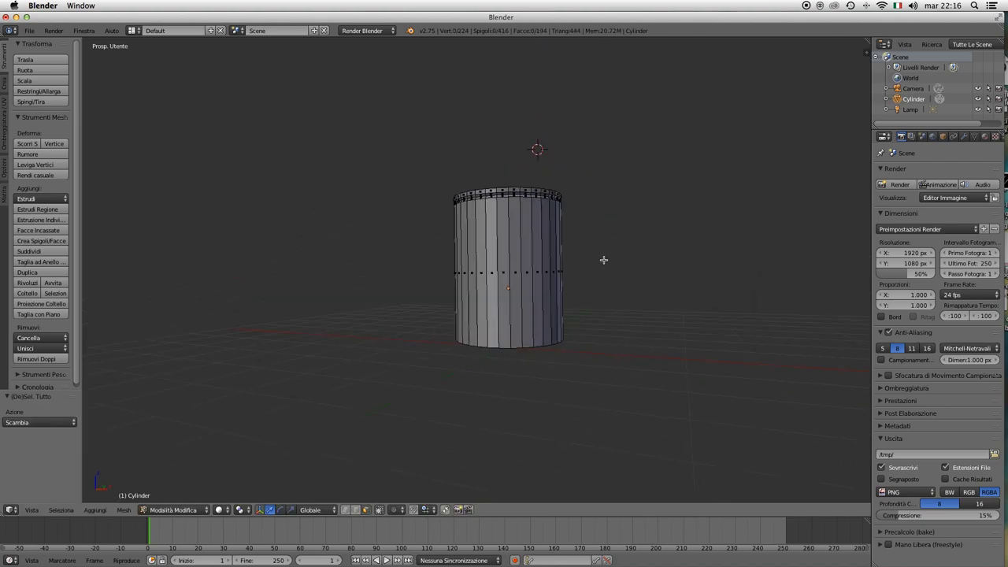
scroll(573, 307, "up", 2)
scroll(578, 320, "up", 1)
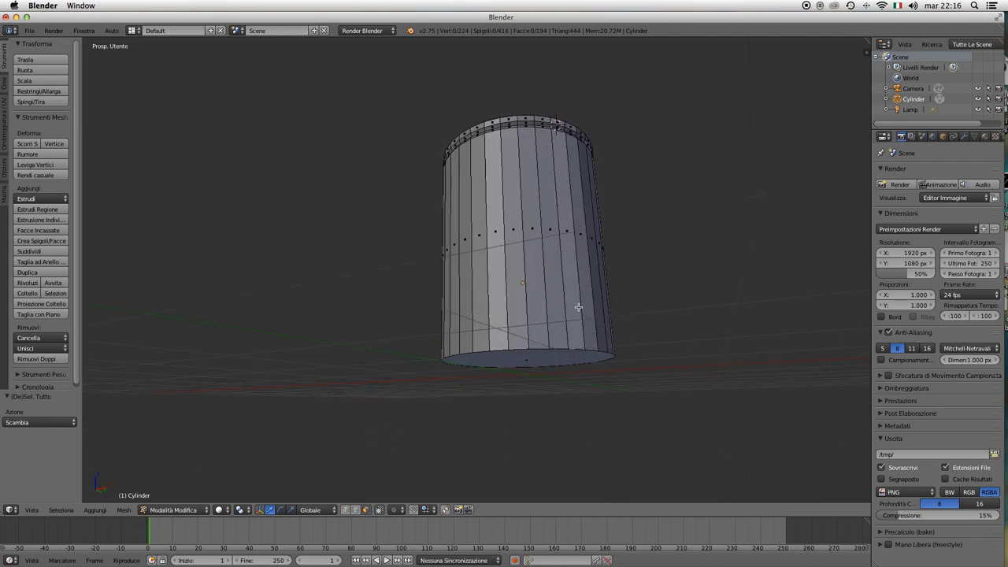
scroll(578, 315, "up", 1)
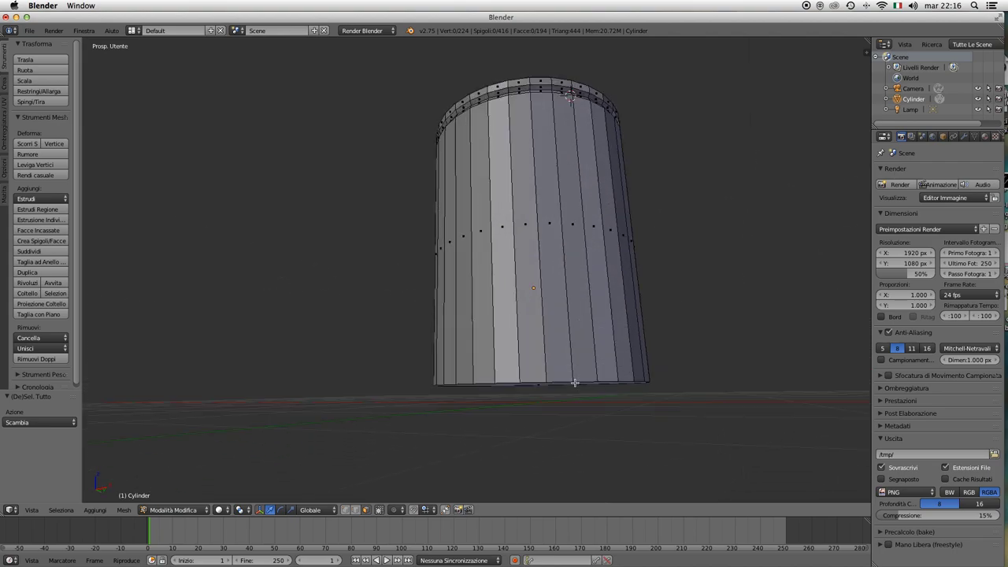
left_click_drag(558, 385, 555, 377)
right_click(547, 374)
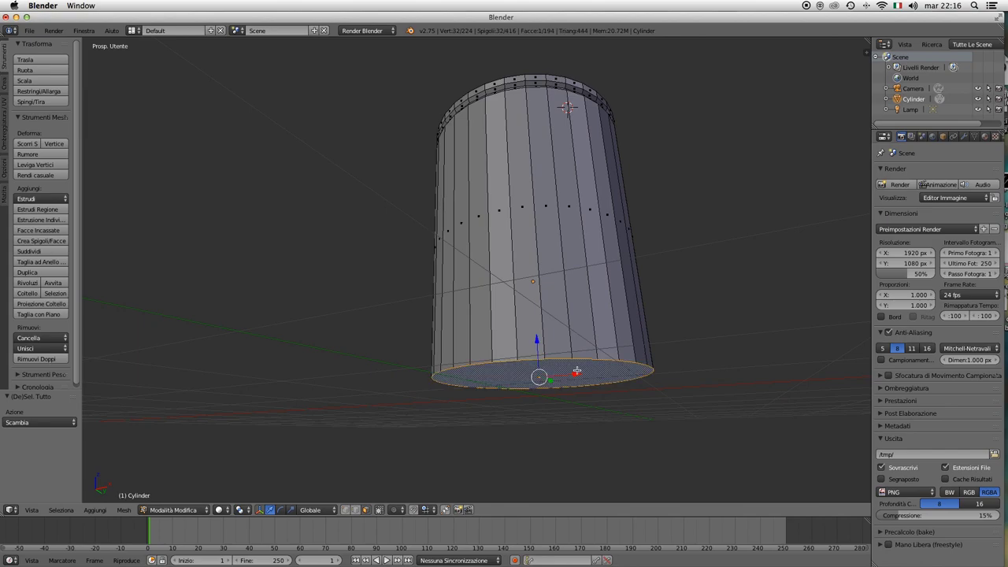
key("e")
right_click(577, 371)
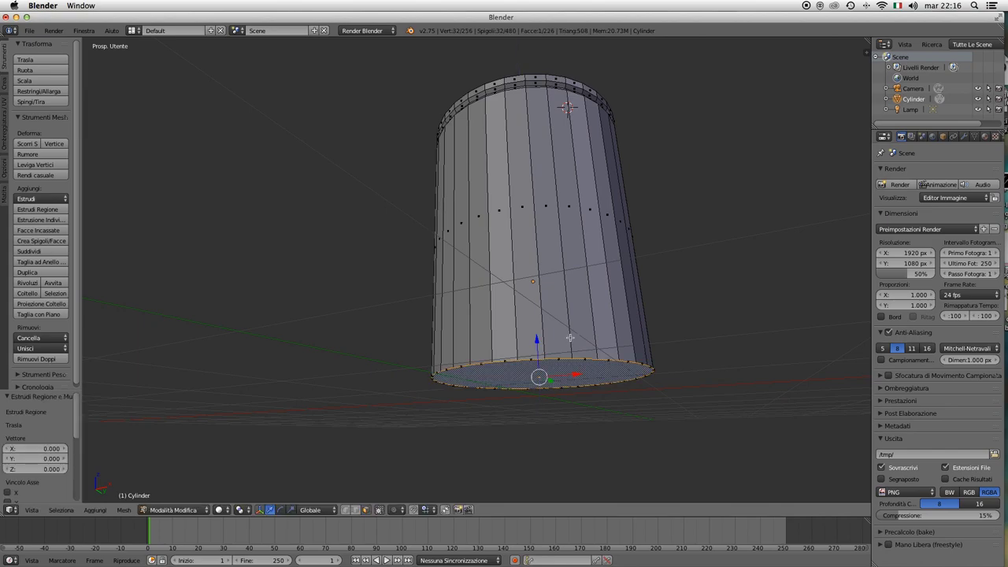
key("z")
key("z")
left_click_drag(539, 340, 545, 356)
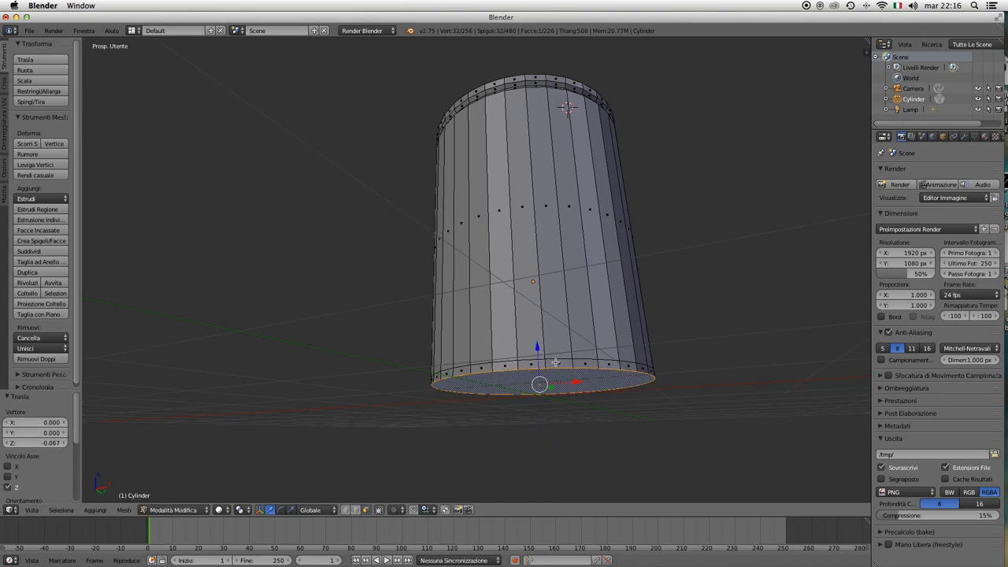
key("s")
left_click(653, 393)
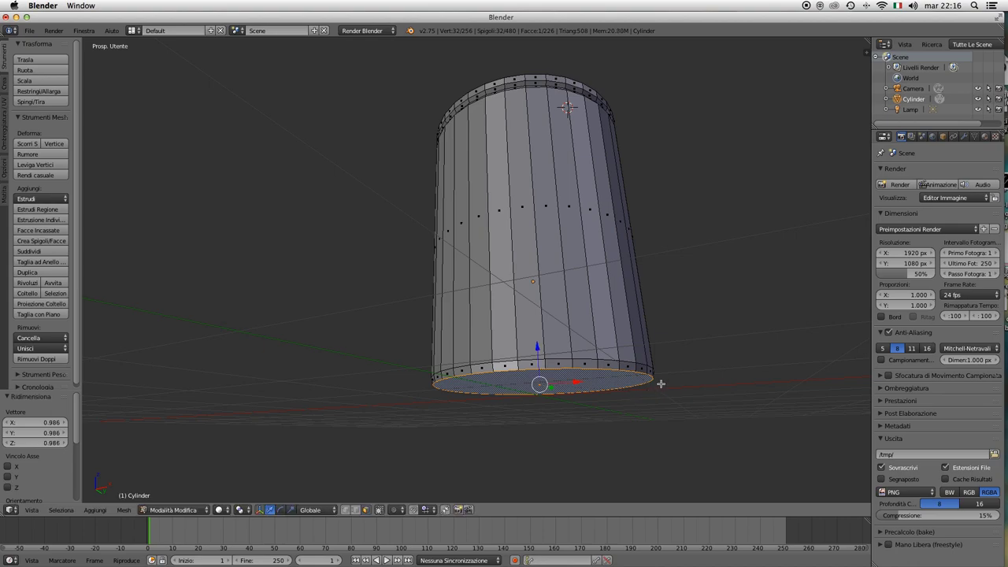
Extrude the bottom face again, lower it slightly and scale it to 0.912.
key("e")
right_click(660, 383)
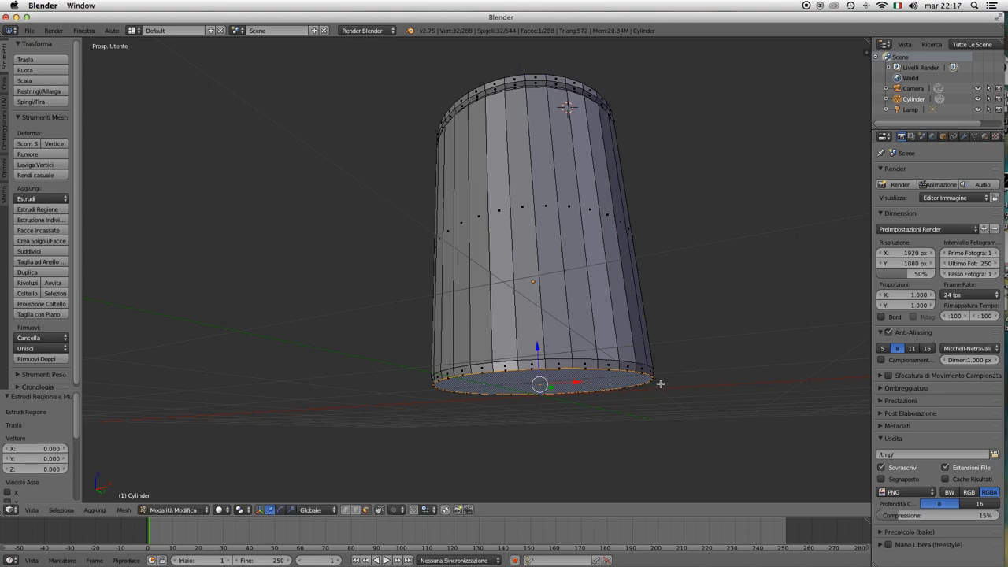
left_click_drag(539, 349, 541, 358)
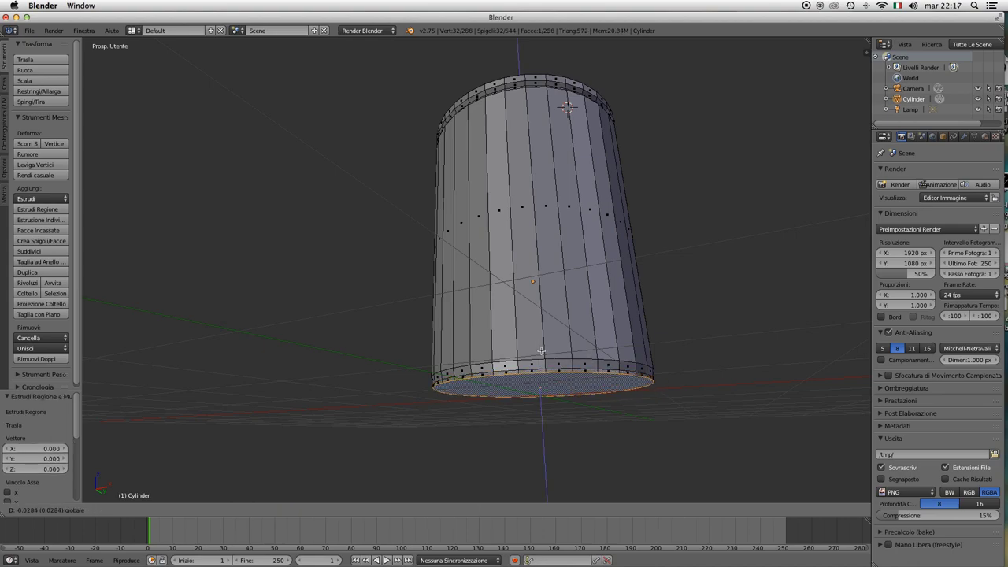
key("s")
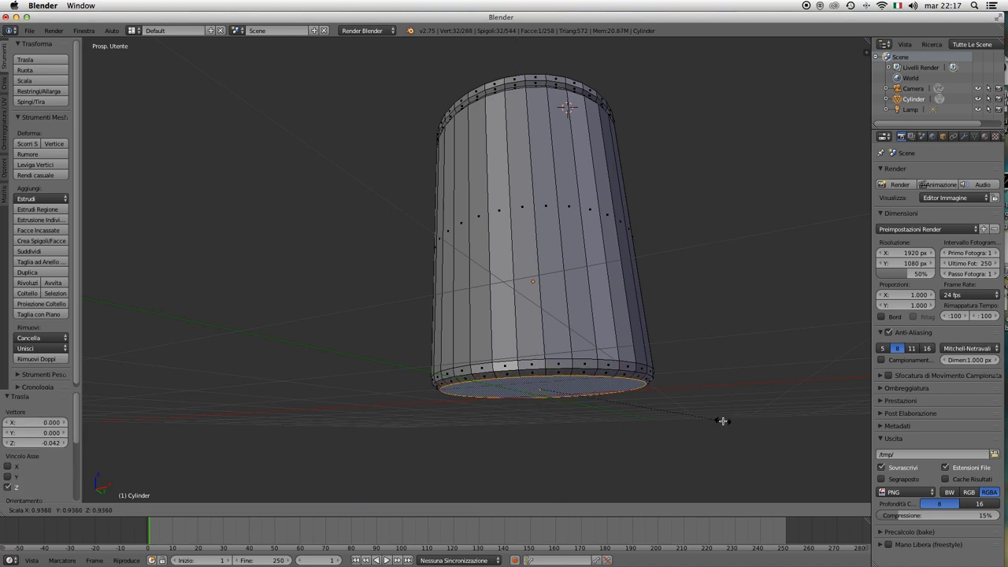
left_click(717, 420)
scroll(652, 412, "up", 5)
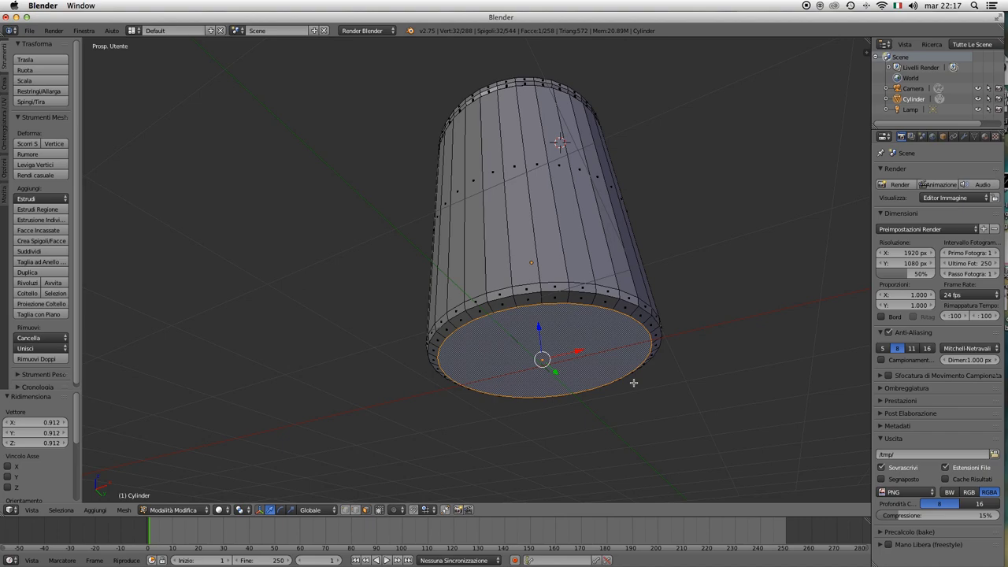
Inset the bottom face to 0.742 and raise it 0.035 on Z, then deselect all.
key("e")
right_click(633, 383)
key("s")
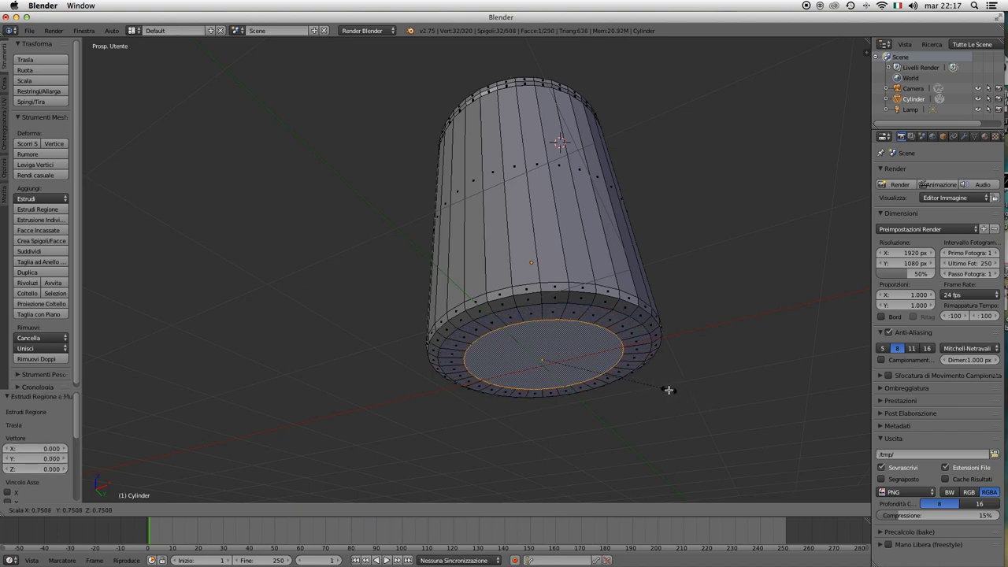
left_click(667, 390)
key("g")
key("z")
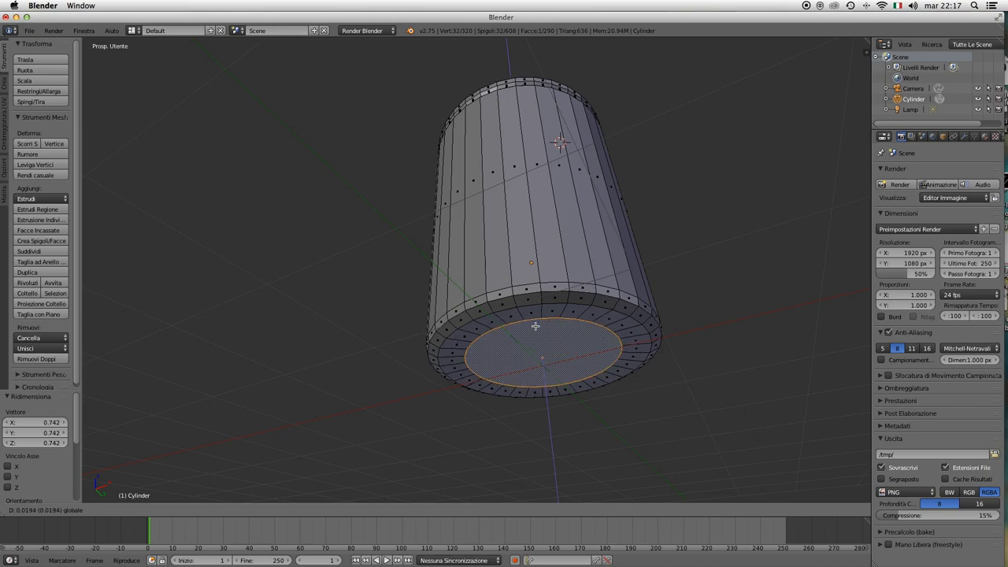
key("Return")
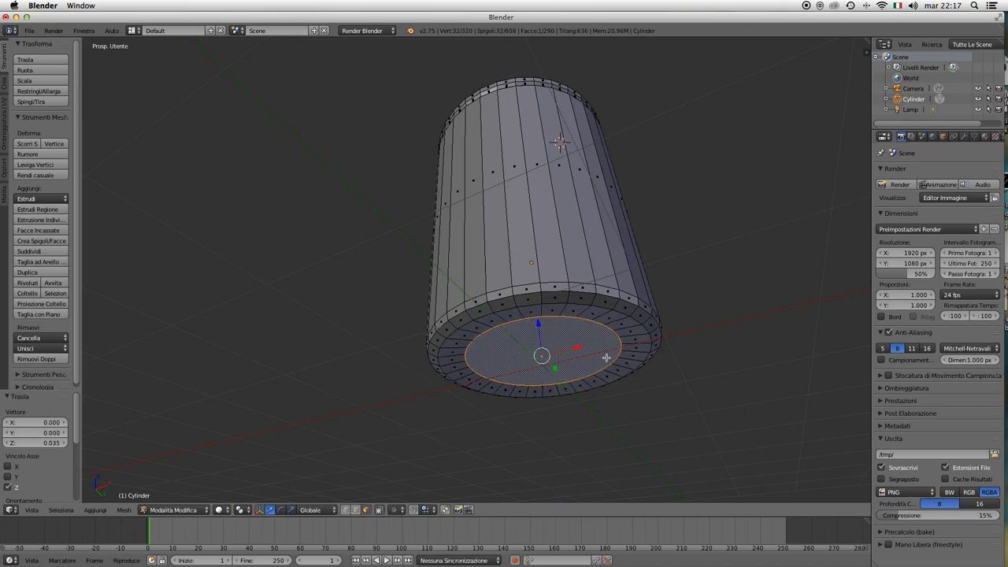
key("a")
scroll(607, 360, "down", 3)
left_click_drag(574, 331, 569, 397)
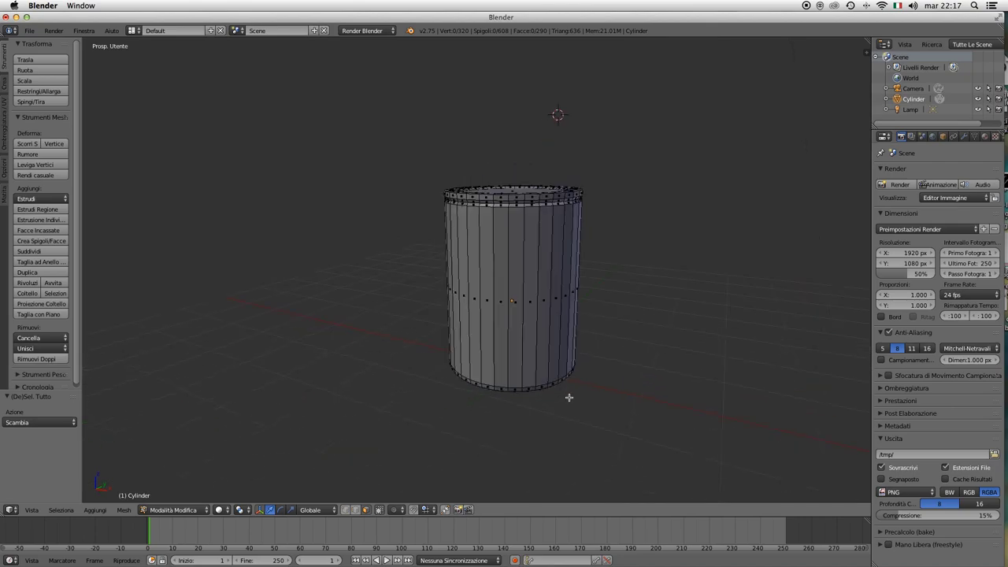
Switch the jar to Object Mode and orbit to inspect it from the top and side.
left_click(175, 510)
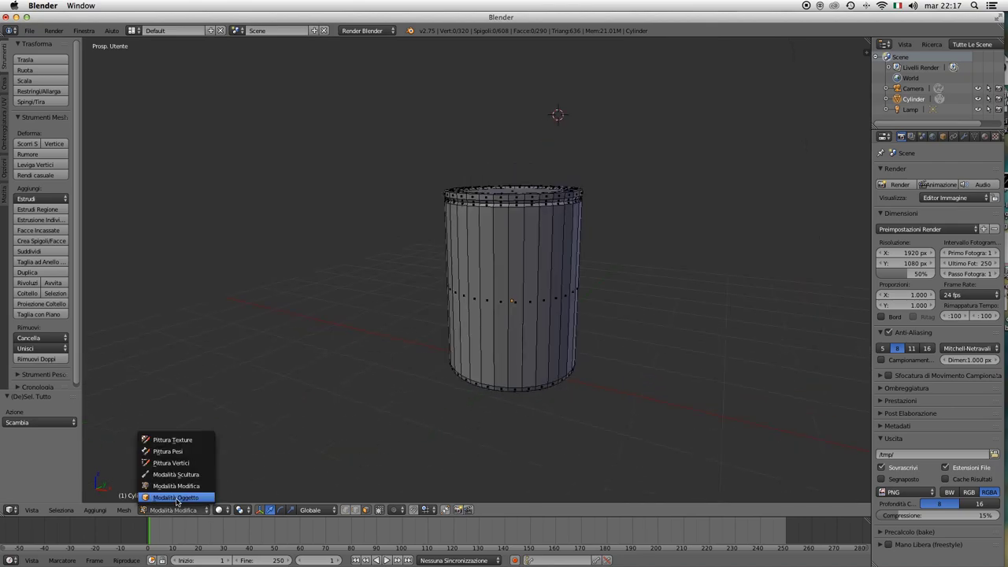
left_click(177, 498)
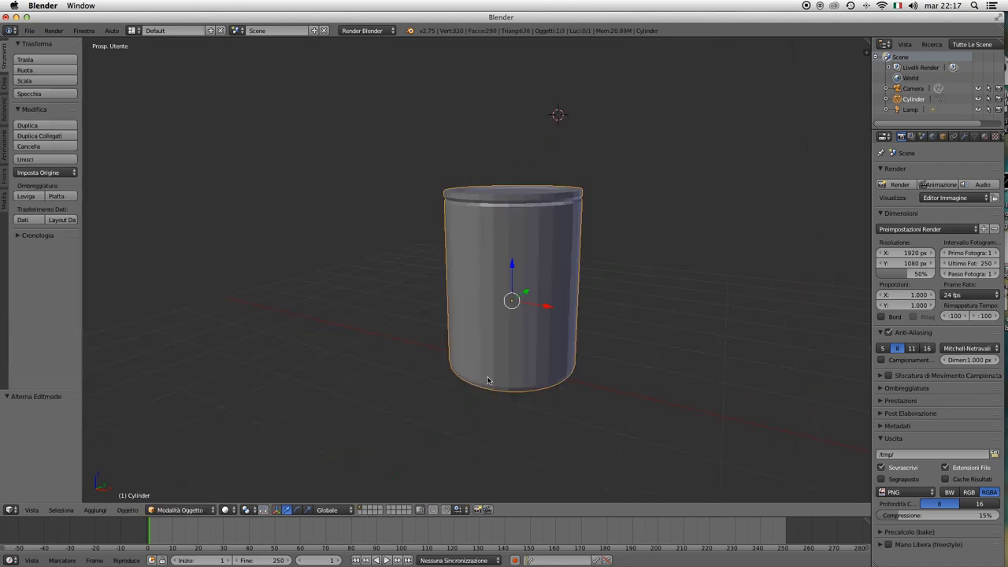
left_click_drag(498, 396, 477, 425)
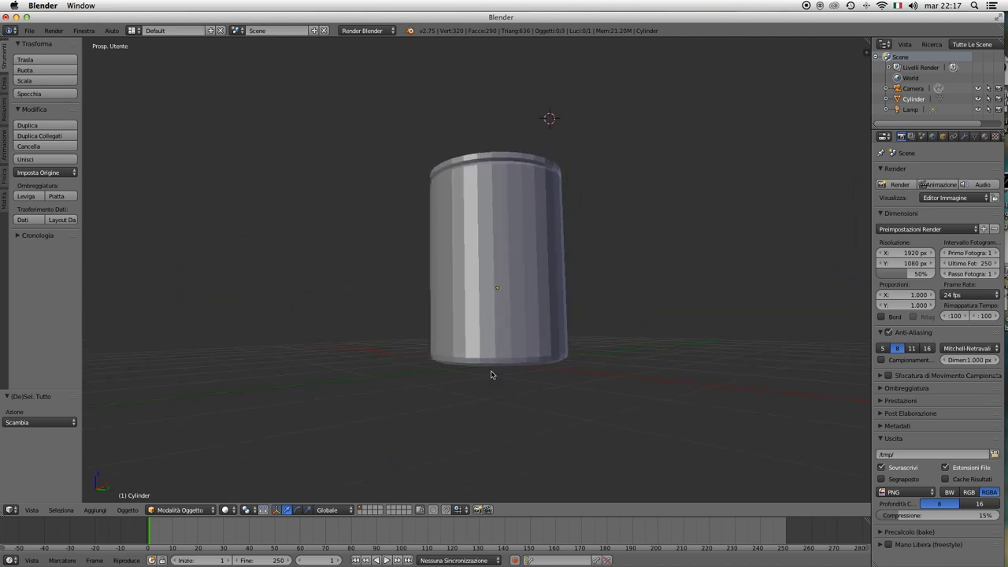
scroll(495, 399, "up", 3)
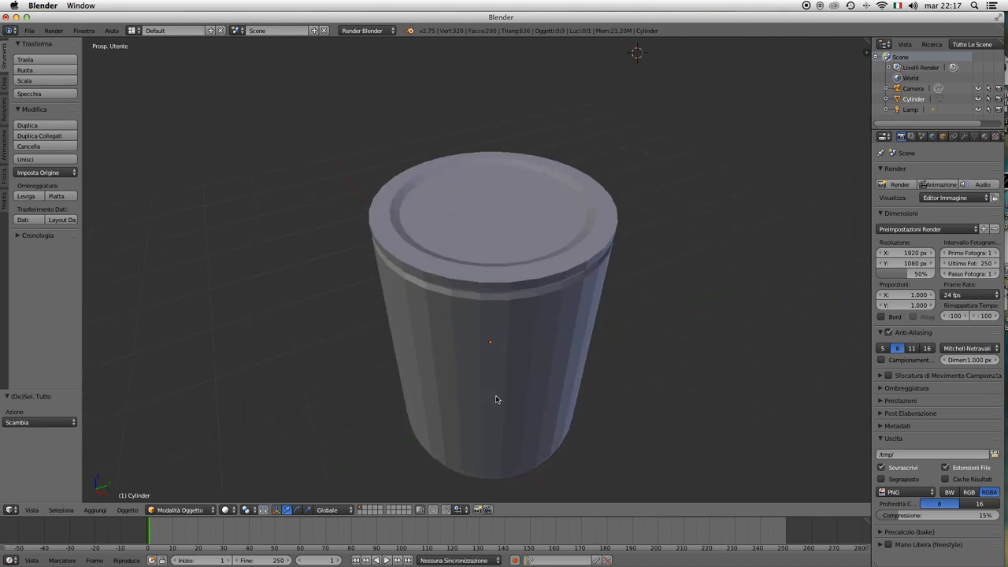
left_click_drag(495, 407, 554, 343)
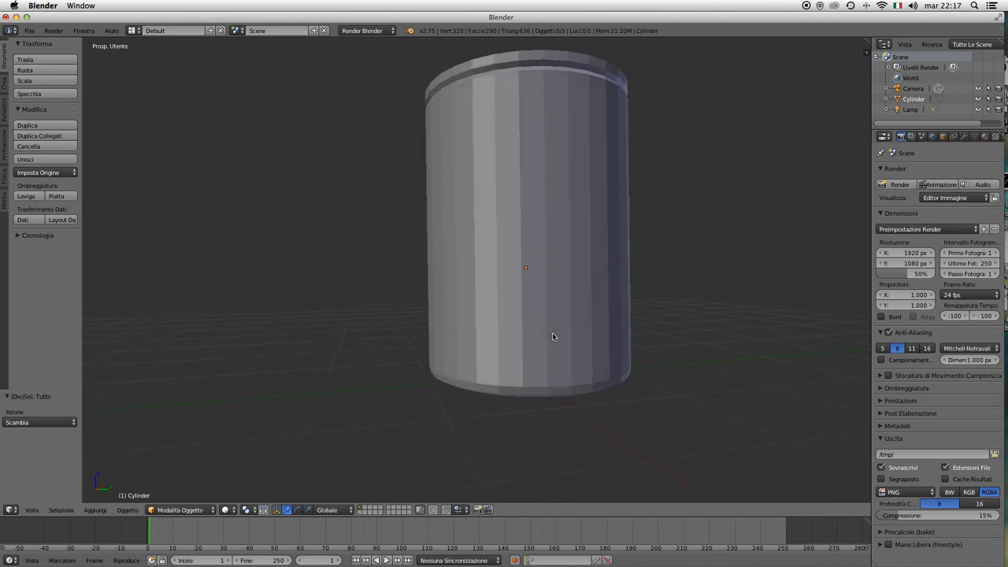
scroll(554, 344, "down", 3)
mouse_move(516, 311)
left_mouse_down()
mouse_move(541, 316)
mouse_move(559, 371)
mouse_move(464, 303)
mouse_move(529, 331)
left_mouse_up()
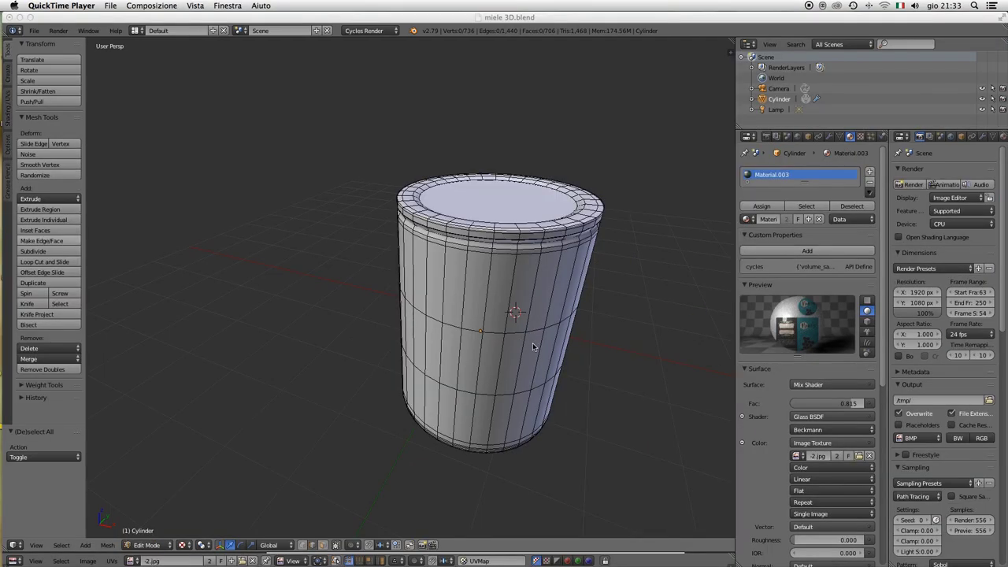
Enlarge the image editor and centre the circular Honey label in it.
left_click(533, 344)
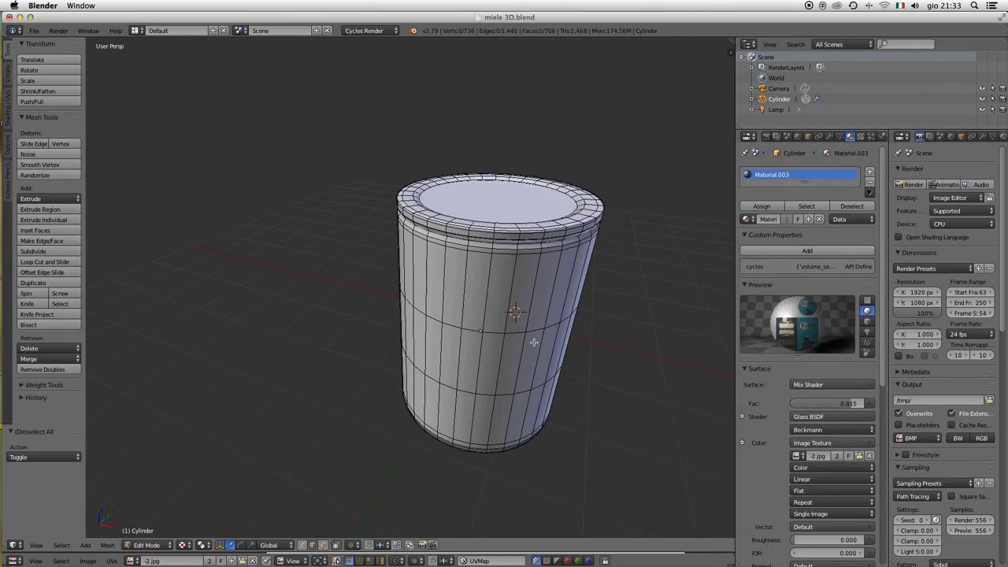
scroll(542, 348, "down", 2)
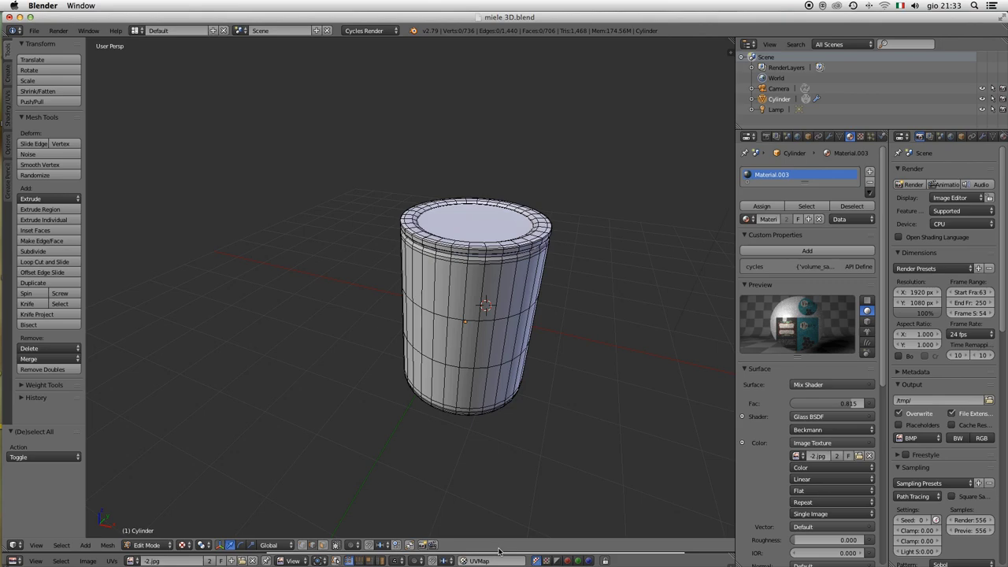
left_click_drag(497, 551, 497, 368)
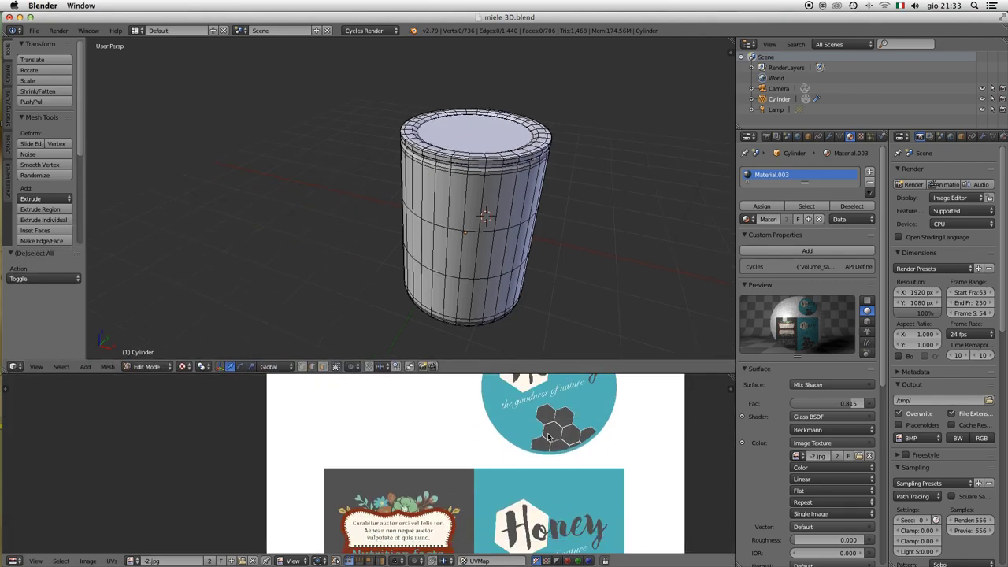
scroll(551, 438, "down", 2)
scroll(516, 459, "up", 3)
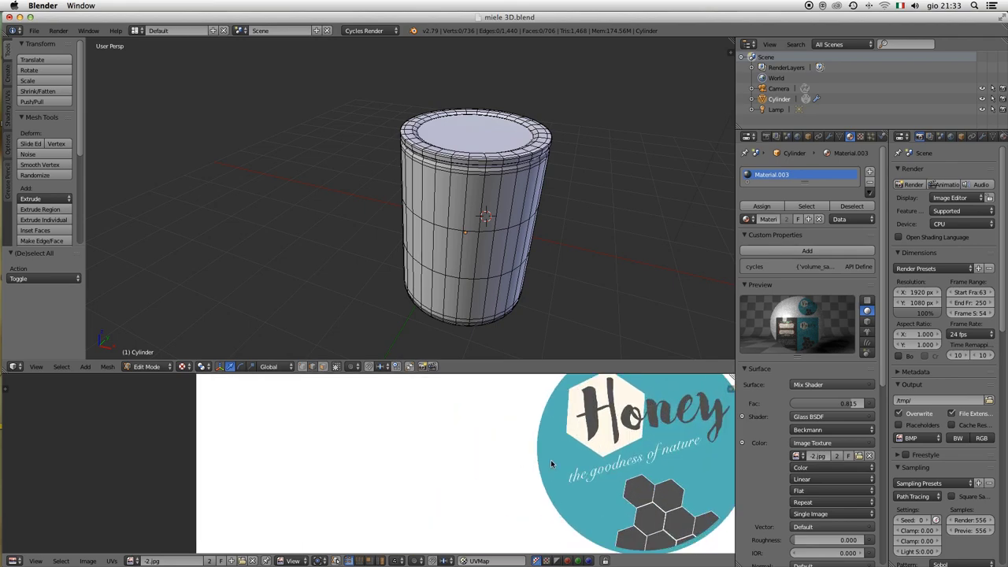
left_click_drag(546, 465, 451, 482)
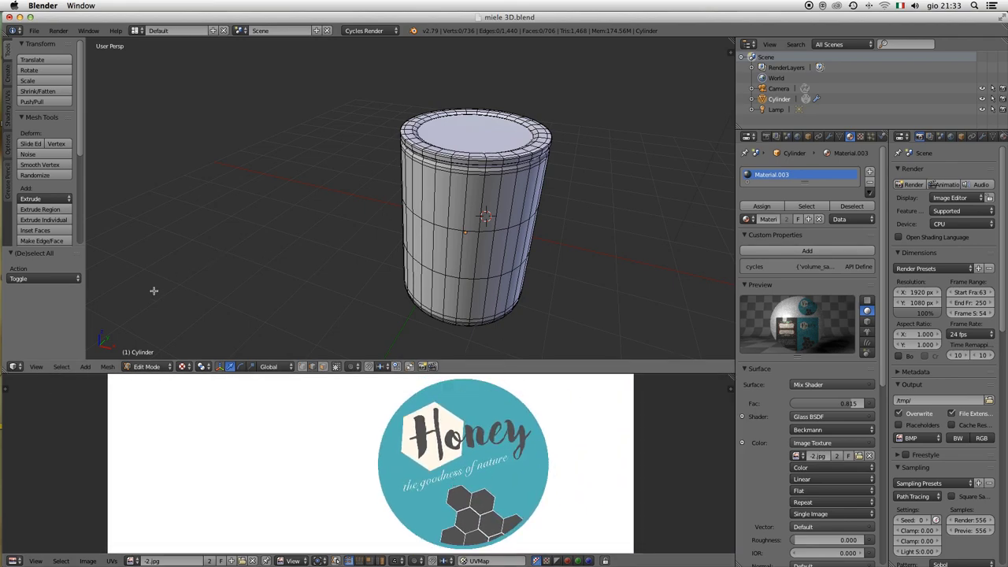
Set the viewport to an orthographic top view of the jar lid and zoom in.
left_click(47, 367)
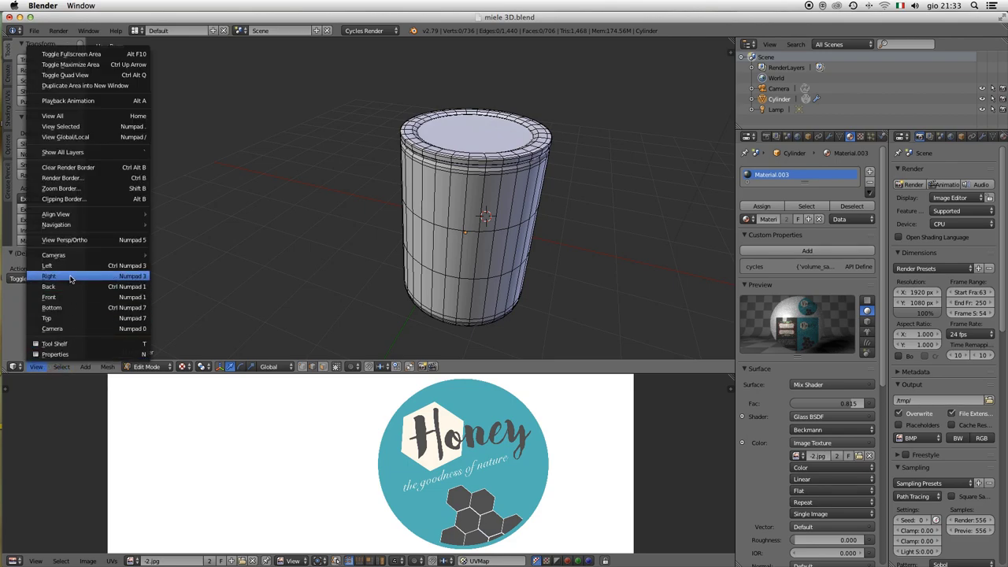
key("Escape")
key("ctrl+KP_7")
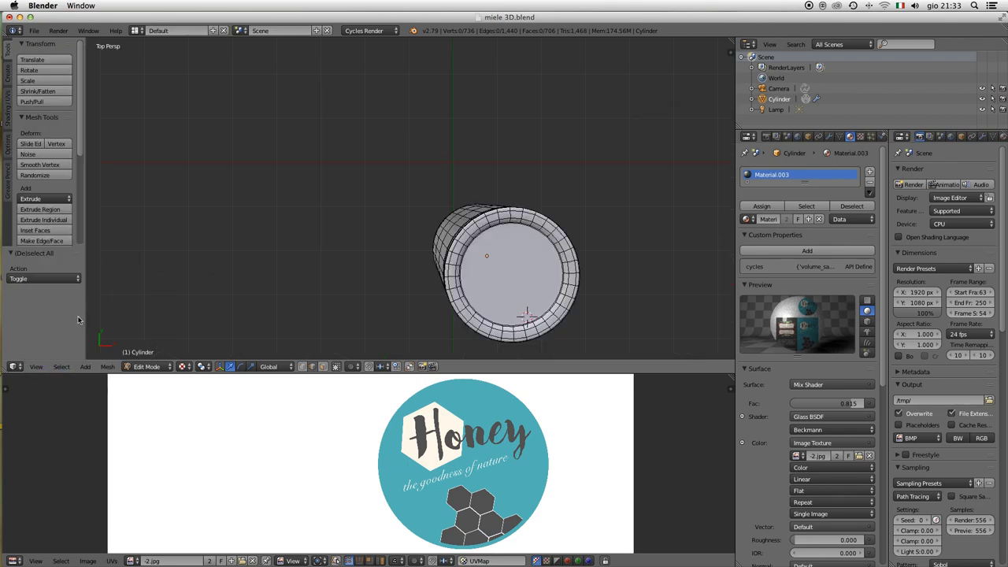
left_click(36, 367)
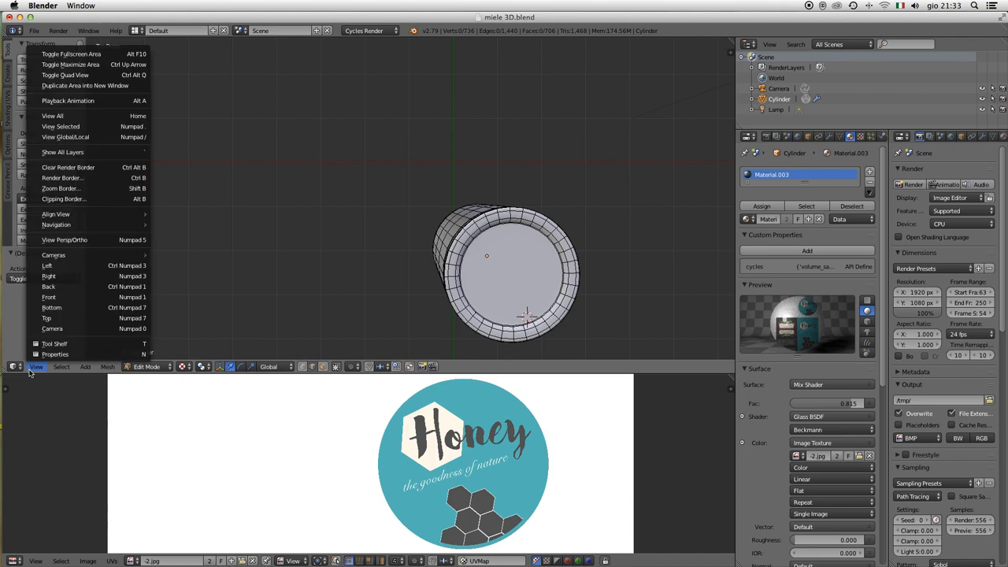
left_click(83, 240)
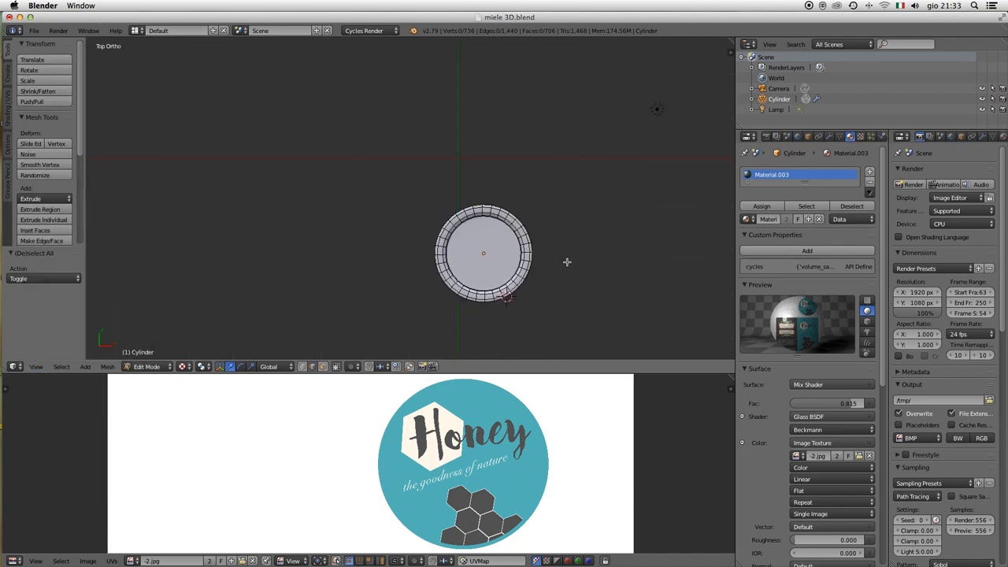
scroll(564, 263, "up", 3)
scroll(534, 263, "up", 3)
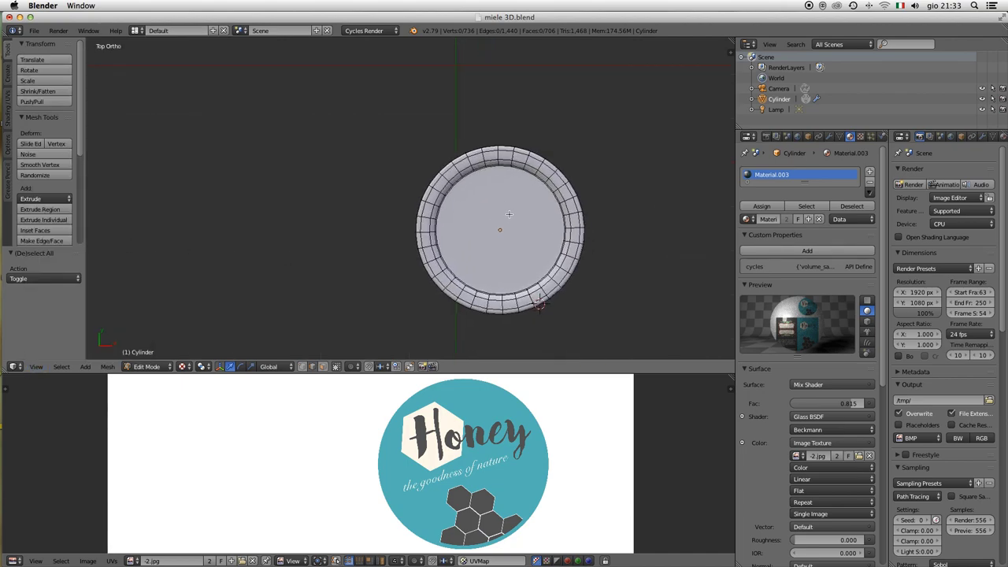
scroll(509, 213, "up", 2)
scroll(495, 214, "up", 1)
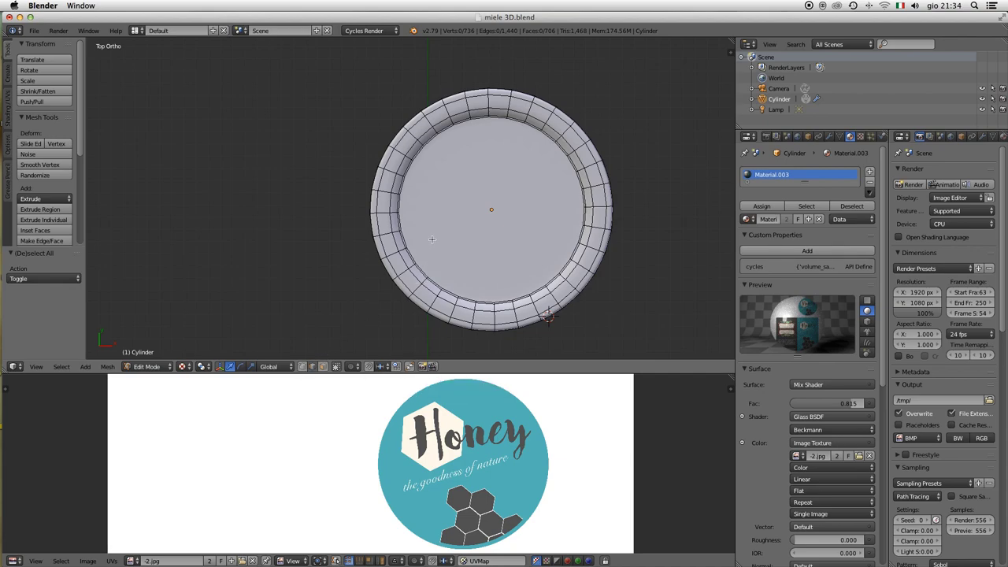
Box-select the whole top of the jar and check the selection in perspective.
key("b")
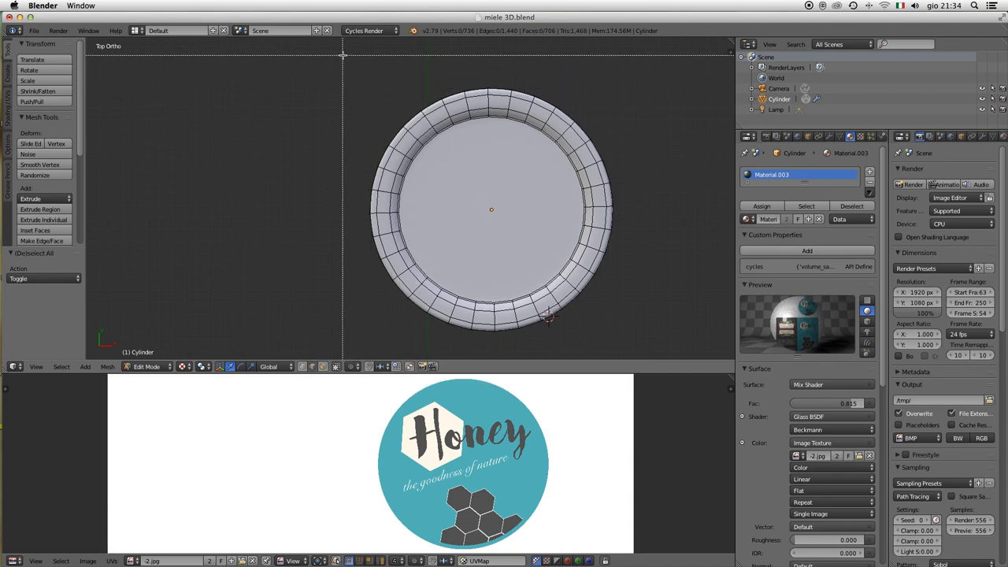
left_click_drag(340, 54, 650, 339)
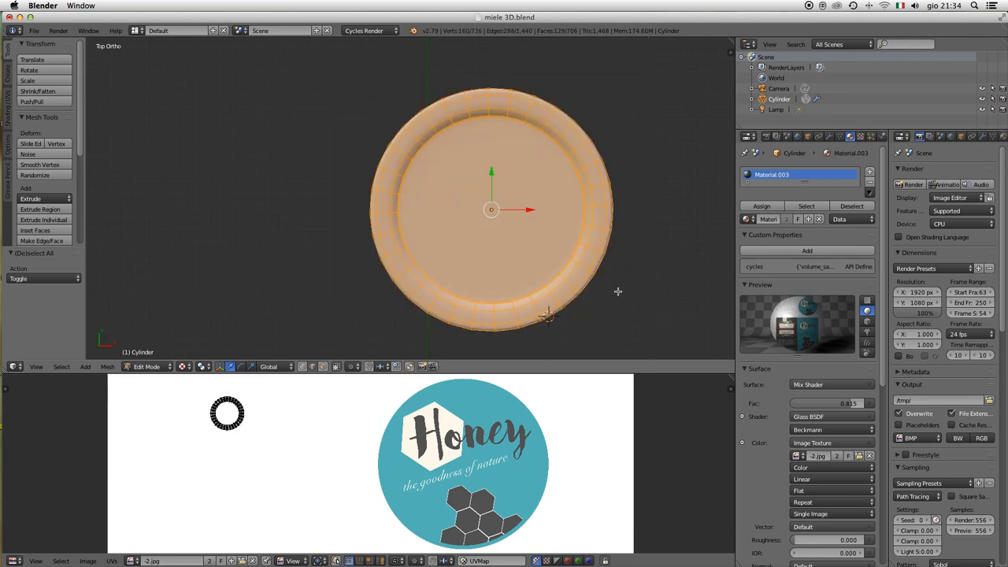
left_click_drag(602, 266, 556, 231)
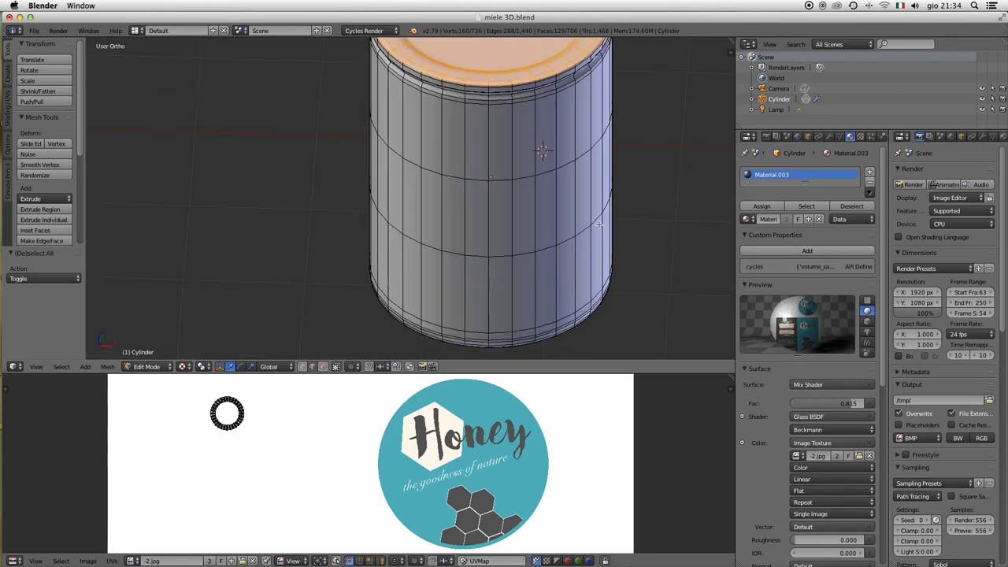
left_click(36, 366)
left_click(78, 240)
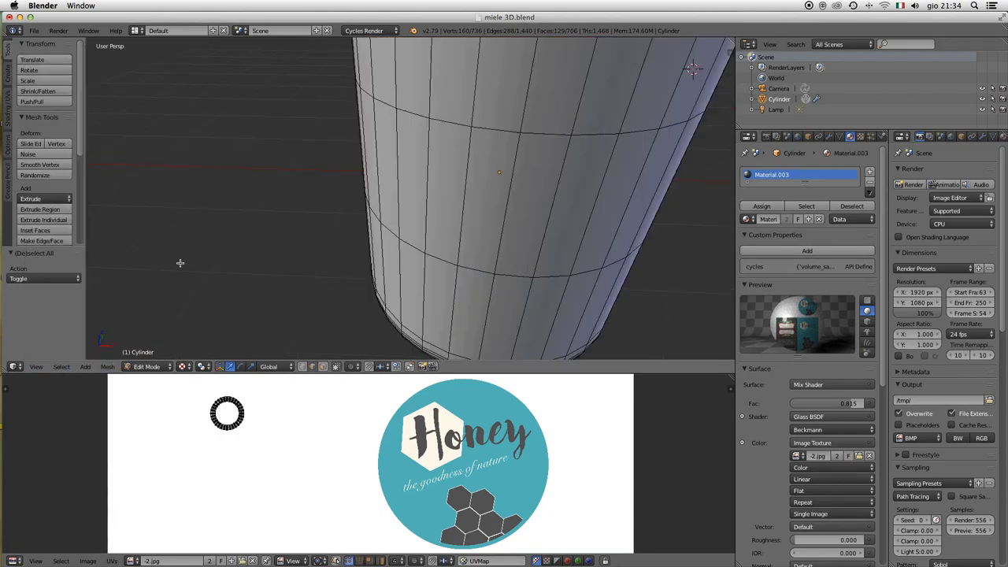
scroll(472, 207, "down", 3)
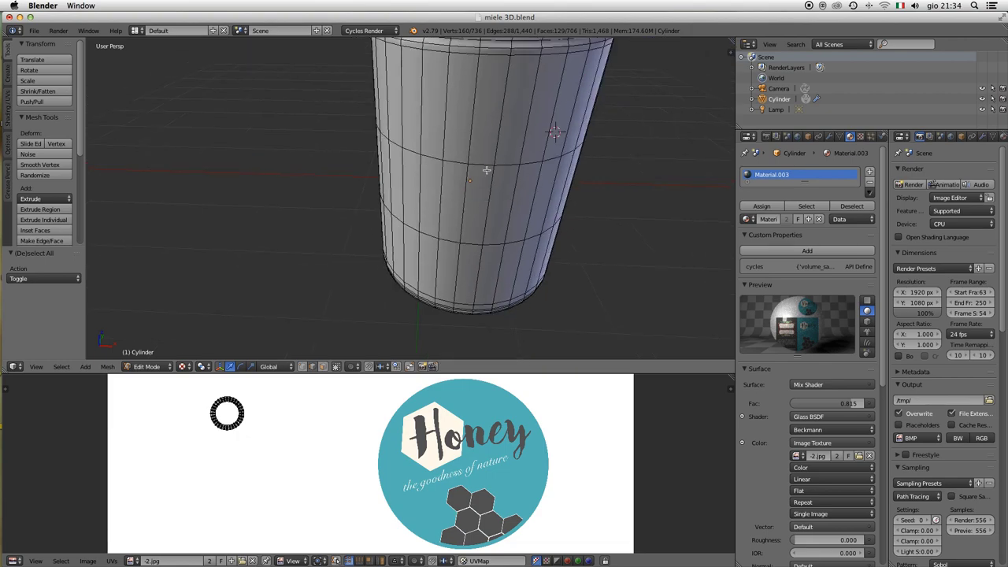
mouse_move(484, 169)
left_mouse_down()
mouse_move(480, 254)
mouse_move(465, 259)
left_mouse_up()
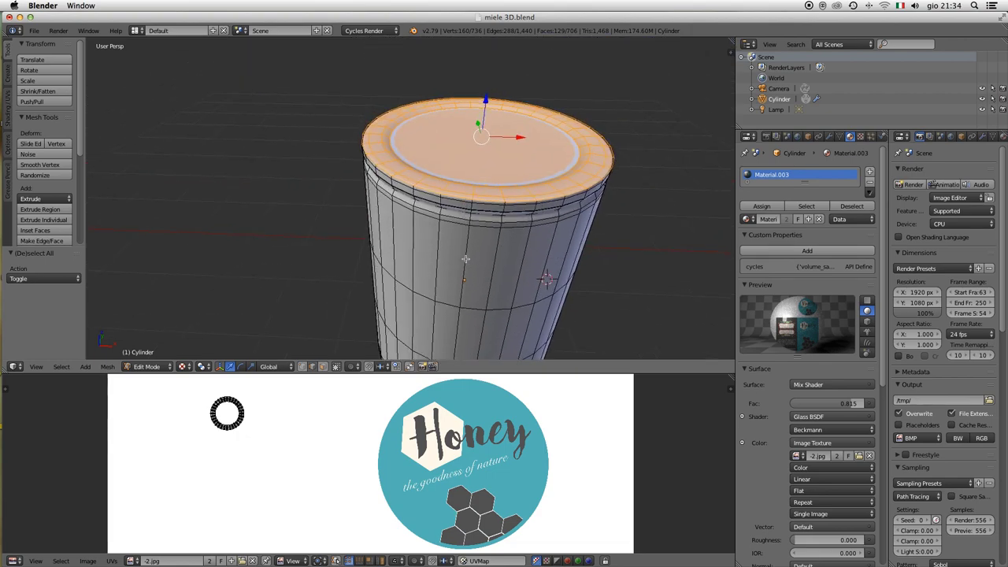
Switch to a top view looking straight down on the selected lid.
left_click(36, 366)
left_click(88, 240)
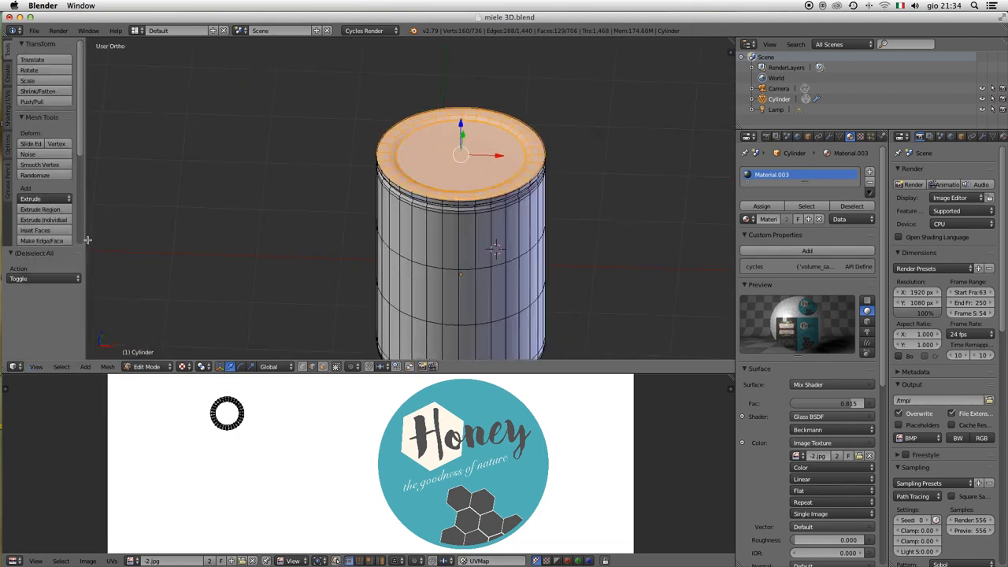
left_click(37, 366)
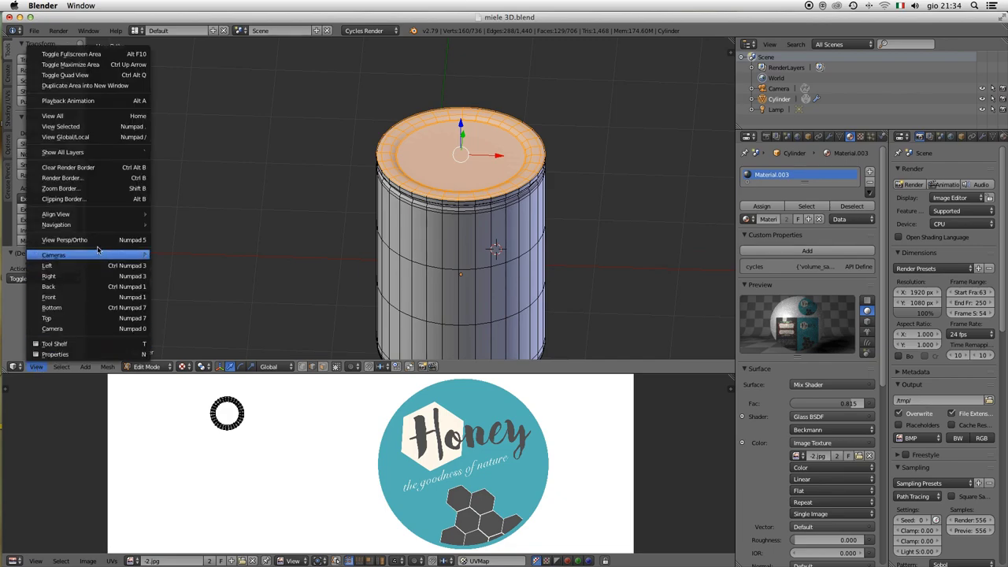
left_click(96, 240)
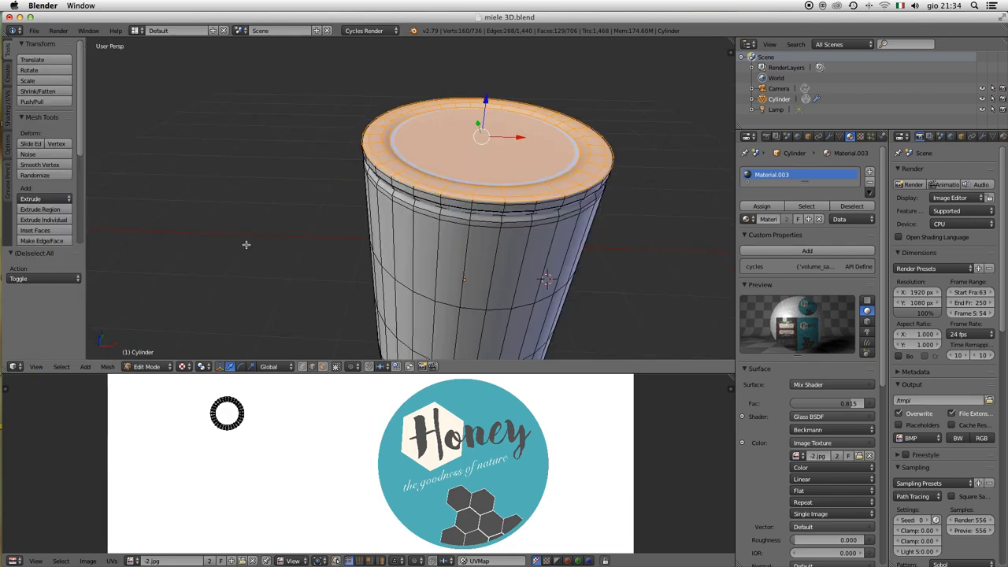
left_click(38, 368)
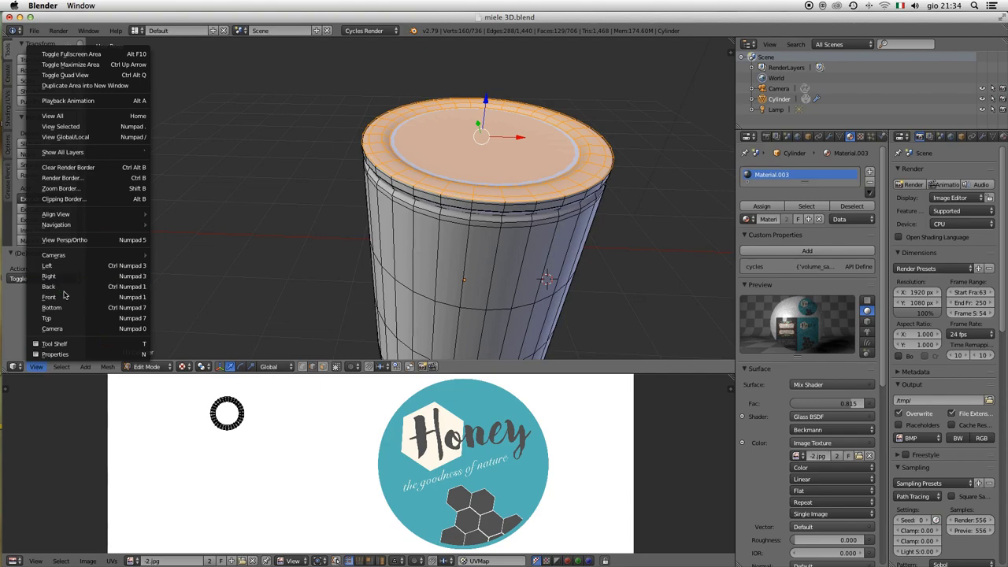
left_click(61, 318)
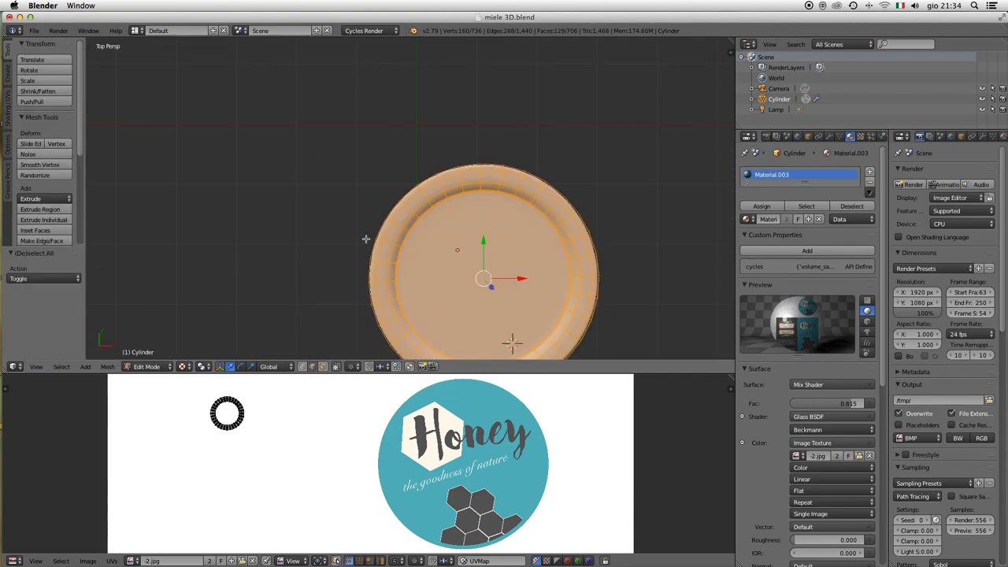
scroll(468, 260, "down", 2)
scroll(441, 223, "down", 2)
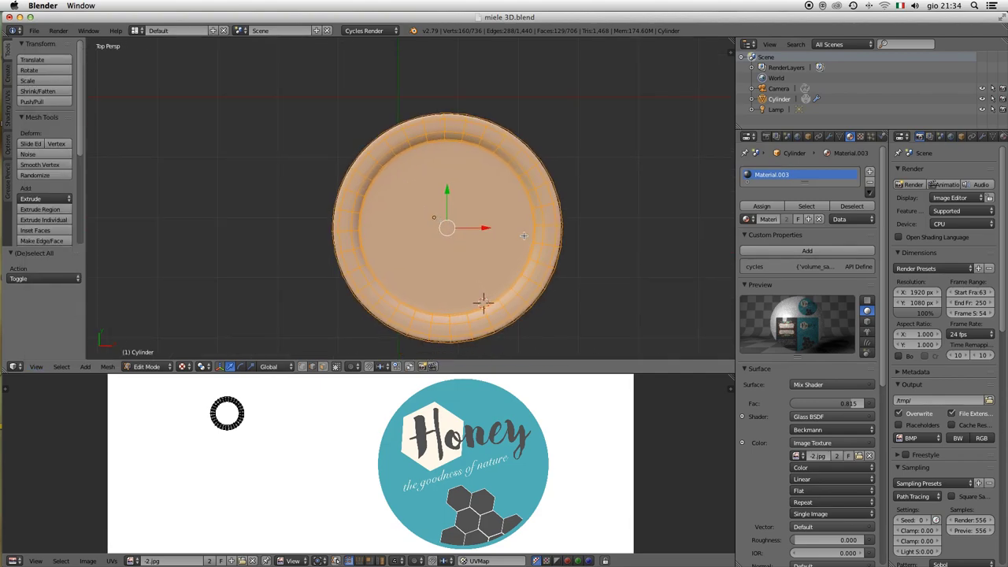
Unwrap the lid faces with Project From View and enlarge the UV/Image editor.
key("u")
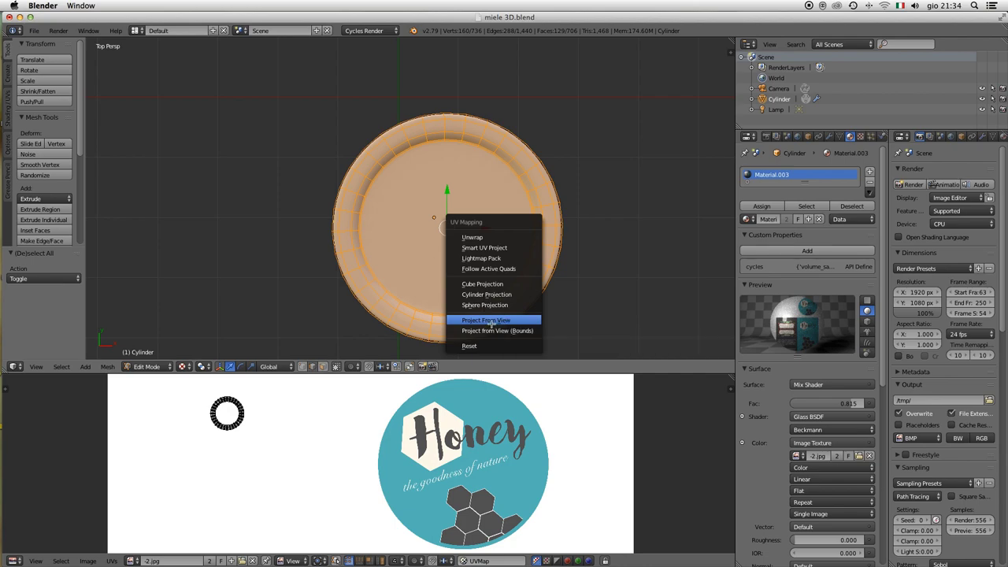
left_click(492, 321)
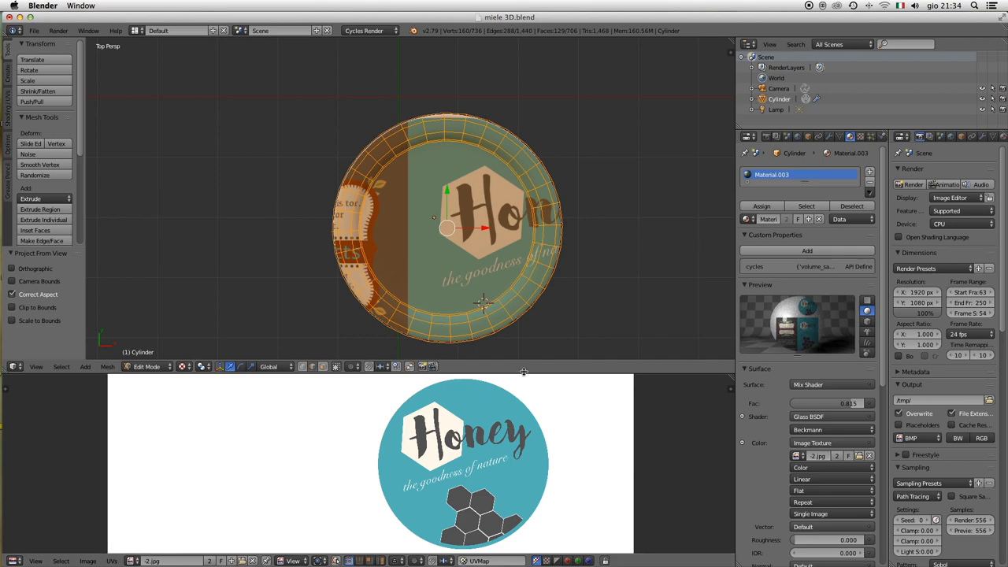
left_click_drag(524, 373, 523, 244)
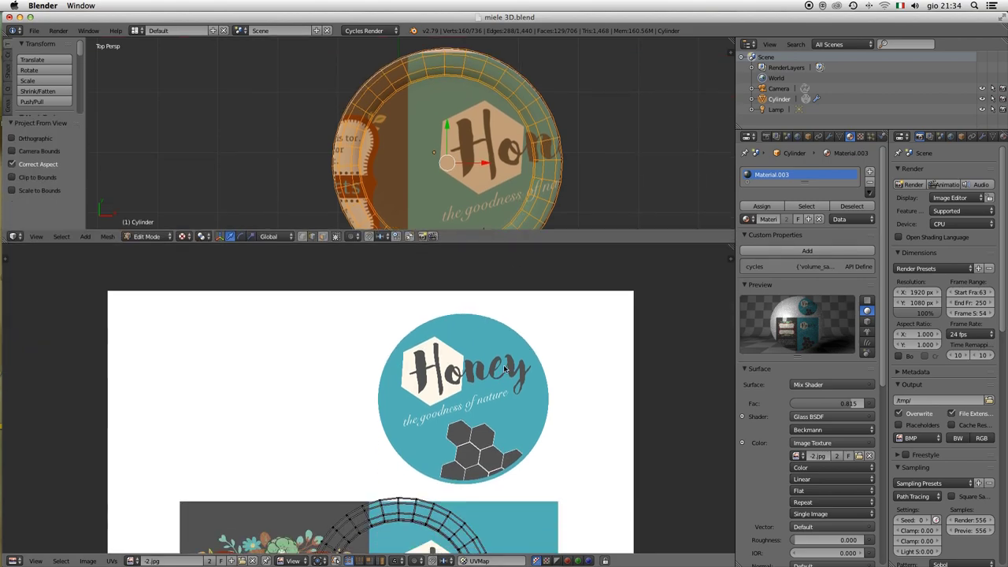
Move the lid's UV ring onto the Honey logo and shrink it to fit.
scroll(507, 370, "down", 3)
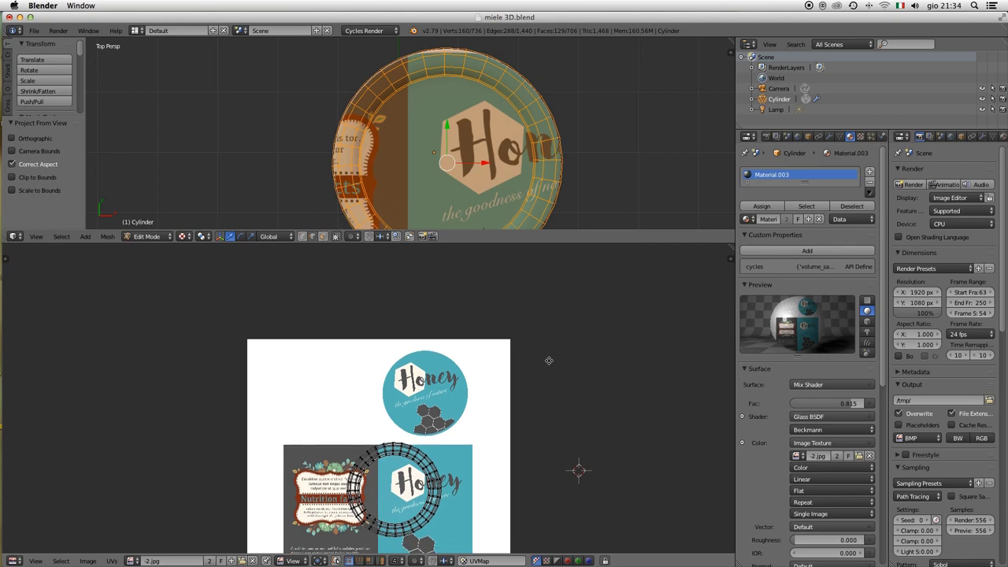
scroll(547, 355, "left", 2)
key("a")
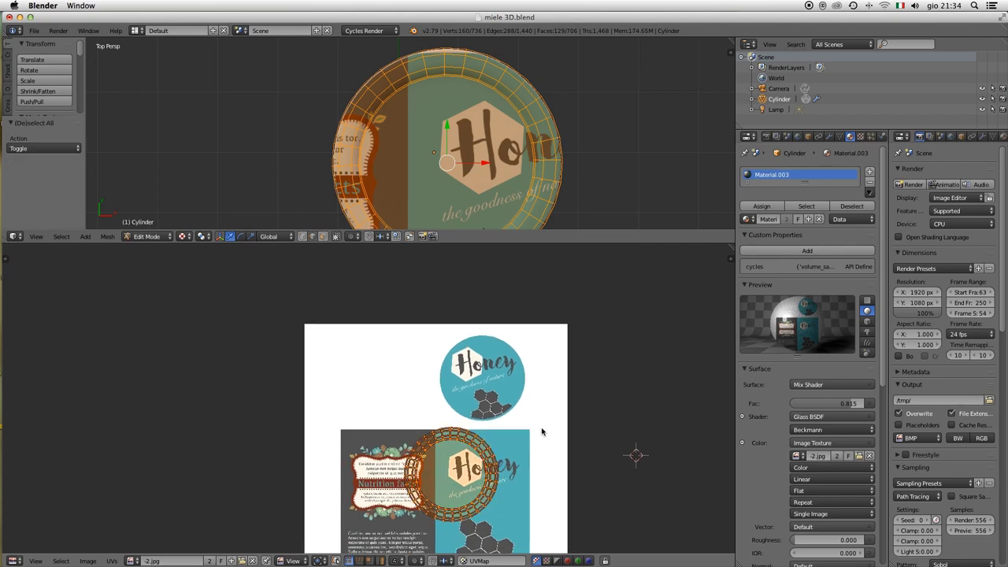
key("g")
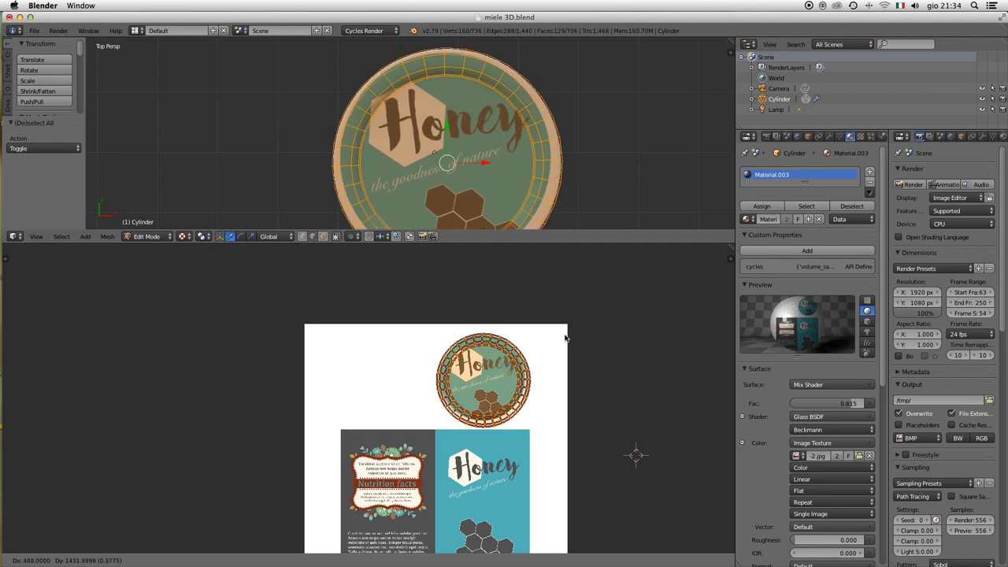
left_click(566, 337)
scroll(489, 381, "up", 2)
scroll(489, 380, "up", 1)
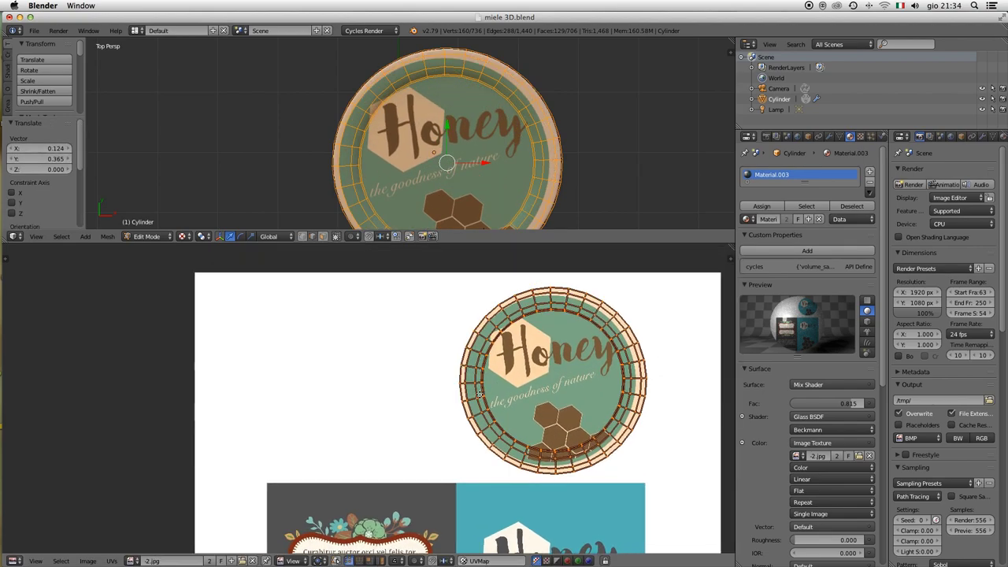
scroll(579, 379, "up", 2)
scroll(579, 379, "right", 3)
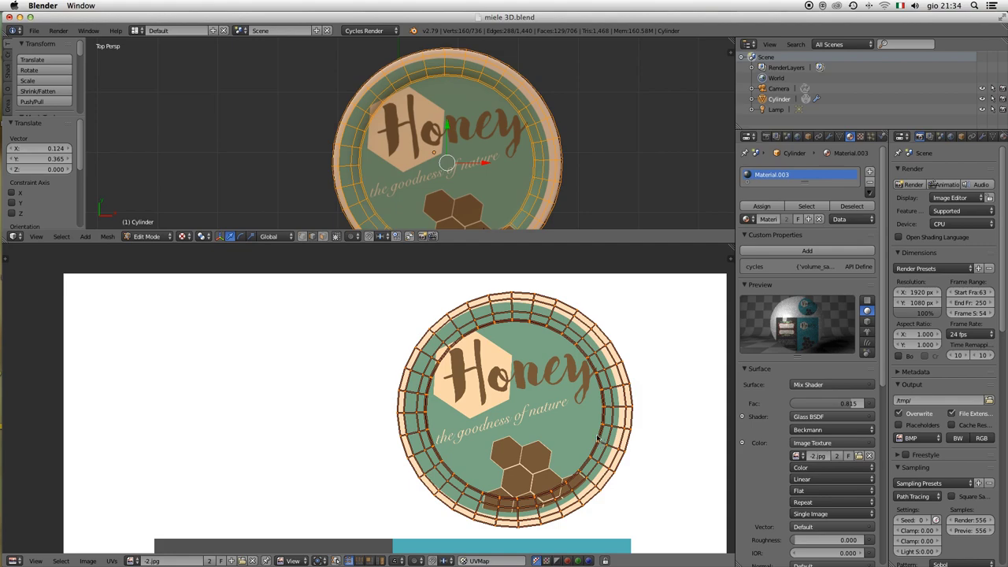
key("s")
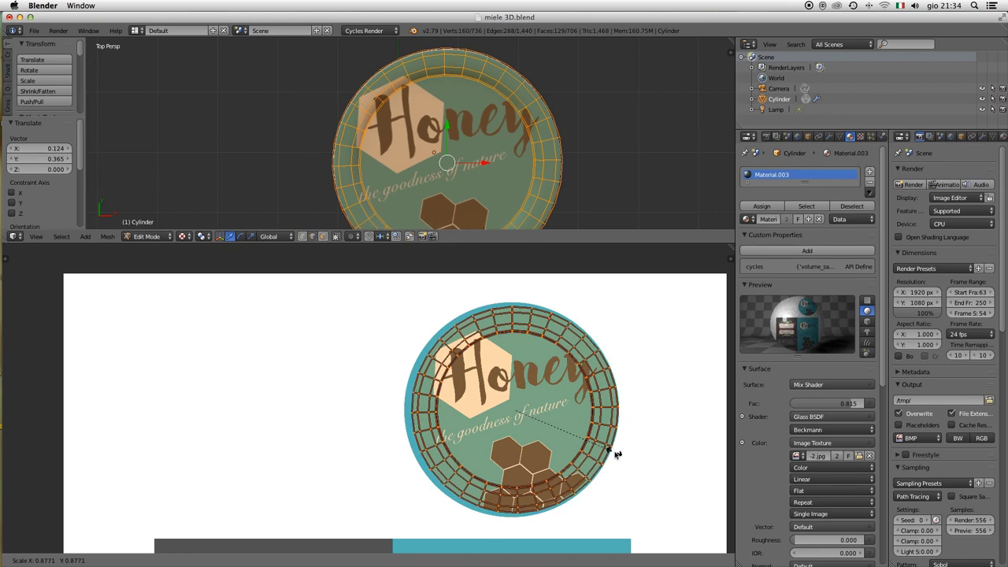
left_click(615, 455)
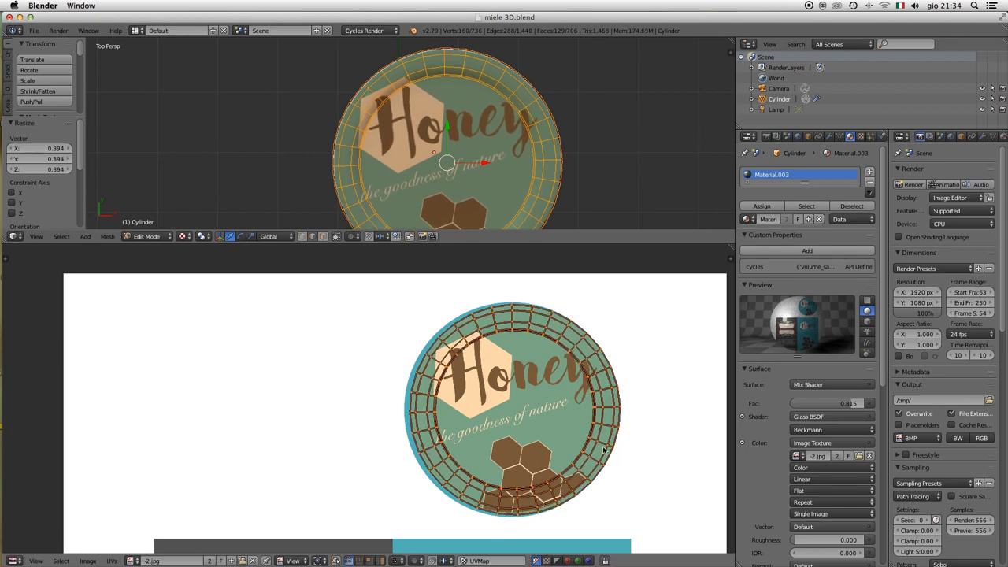
Fine-tune the UV ring's position and size over the logo, then deselect all.
scroll(583, 447, "up", 1)
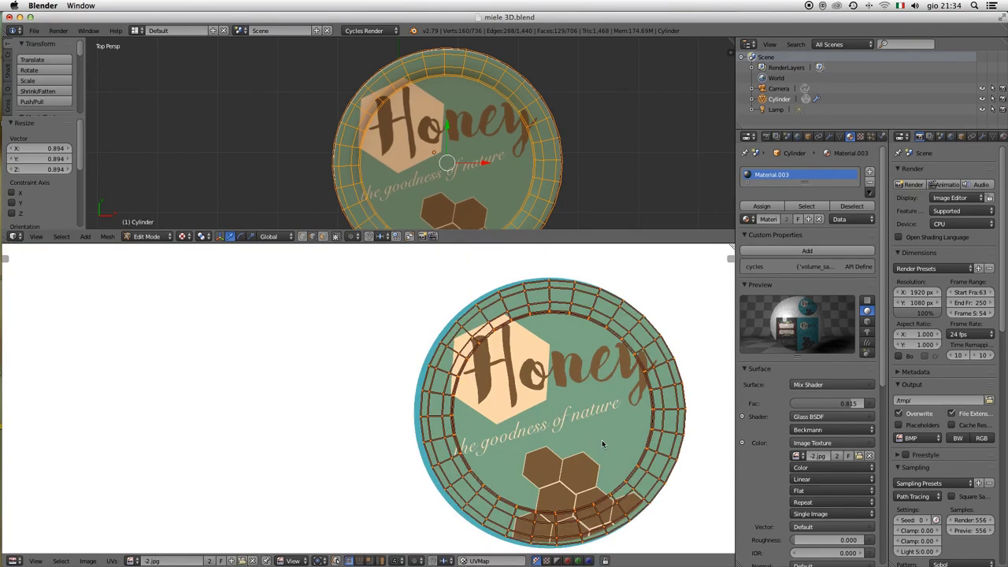
key("g")
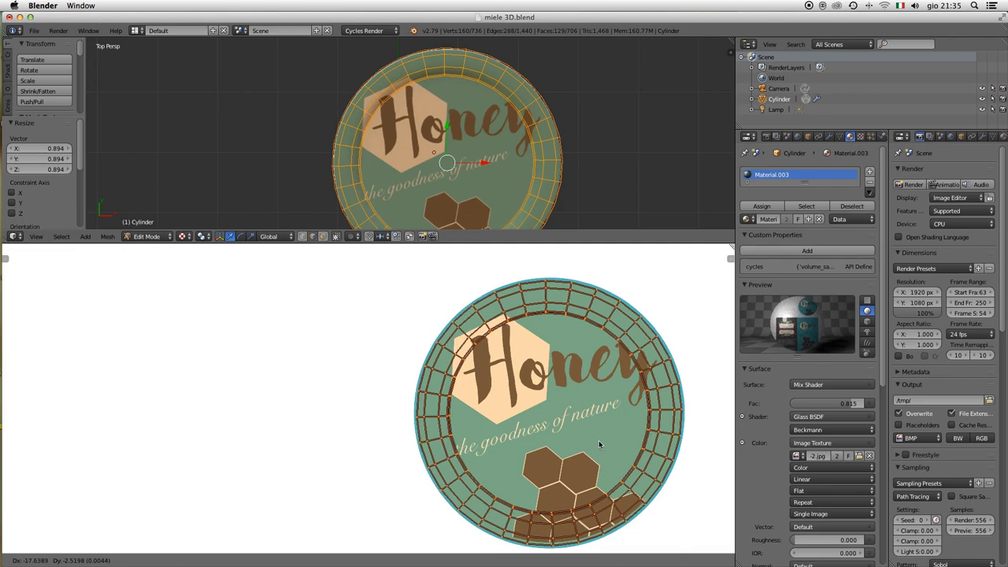
left_click(599, 442)
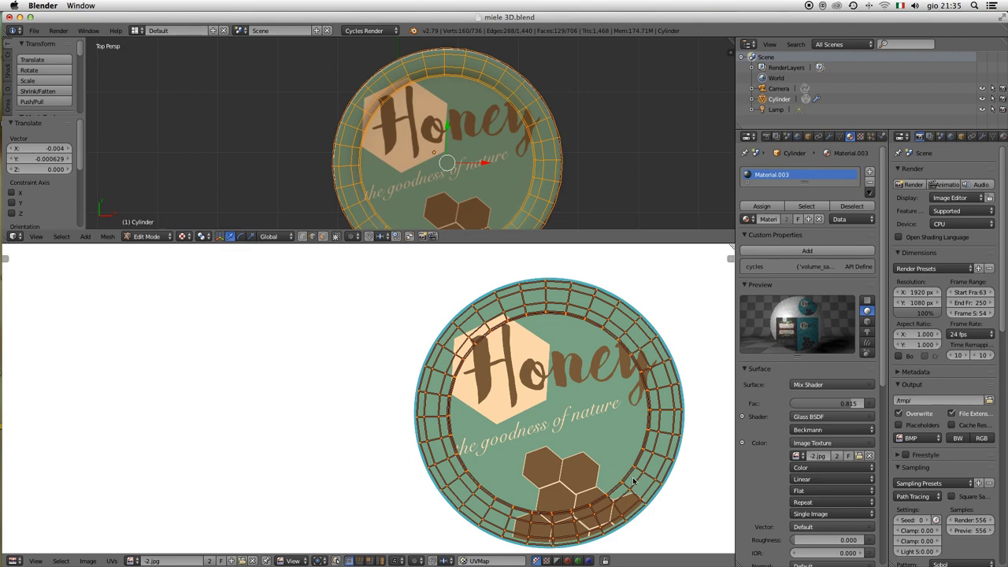
key("s")
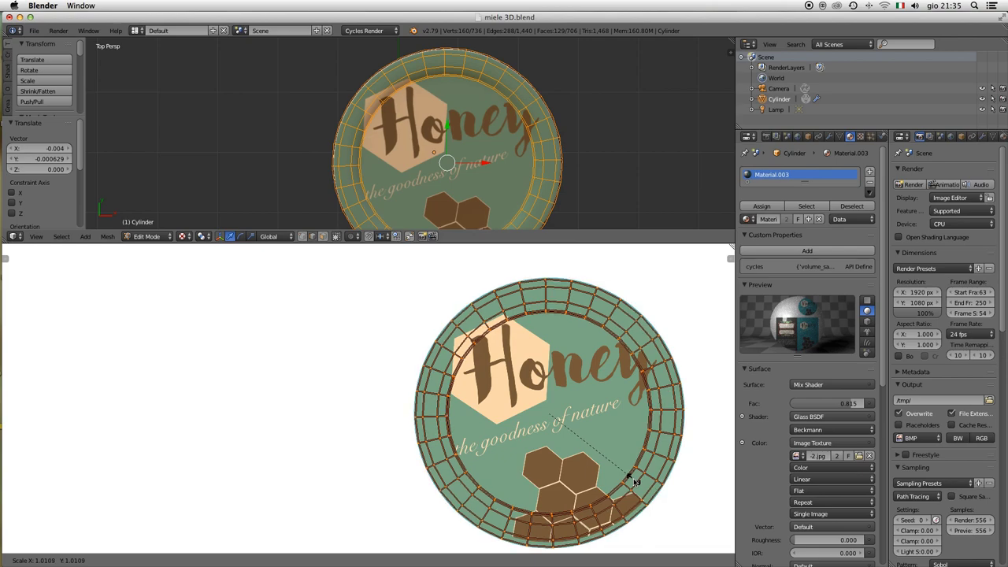
left_click(635, 481)
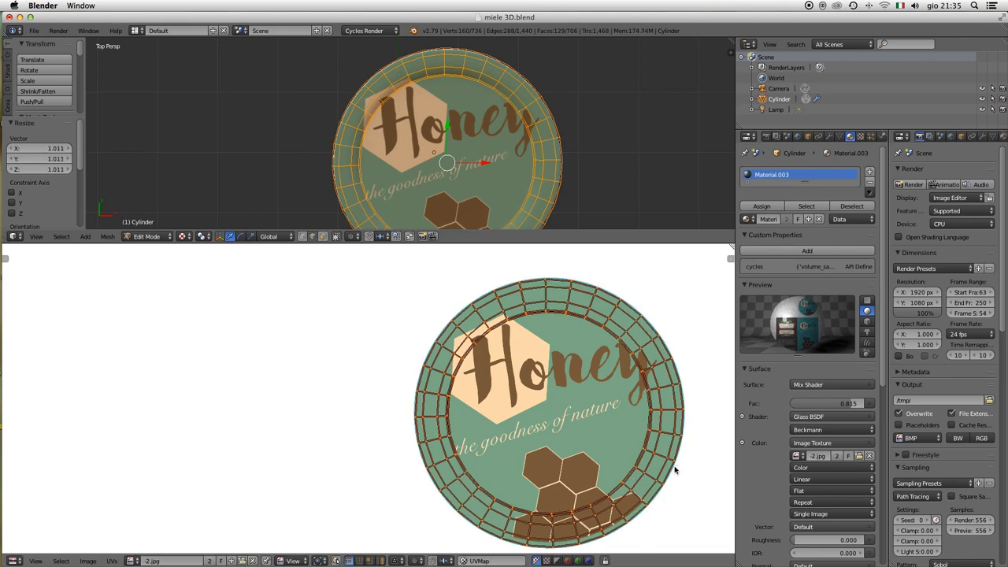
key("a")
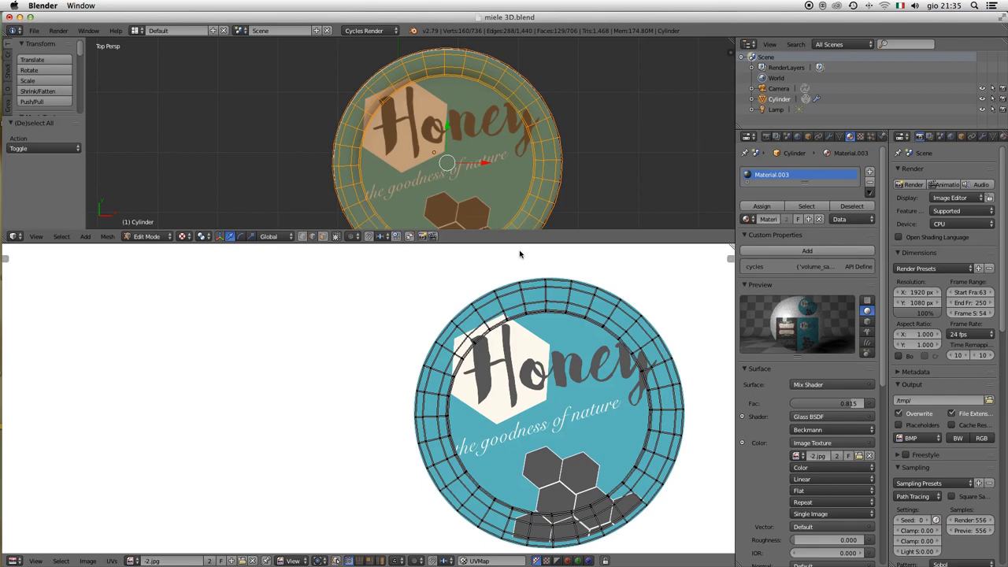
Restore the large 3D view, deselect the lid faces and orbit around the jar.
left_click_drag(519, 244, 516, 364)
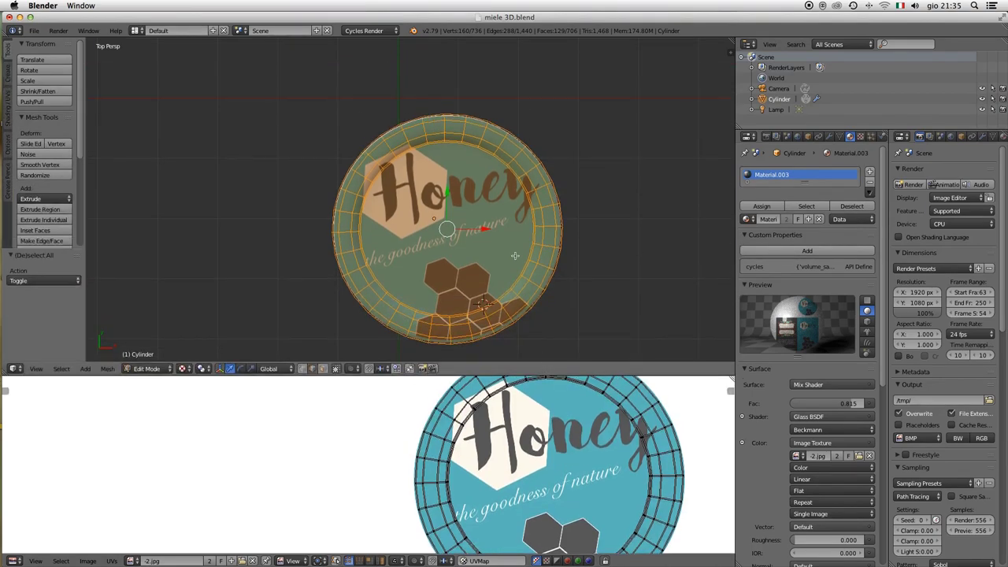
left_click_drag(514, 255, 516, 180)
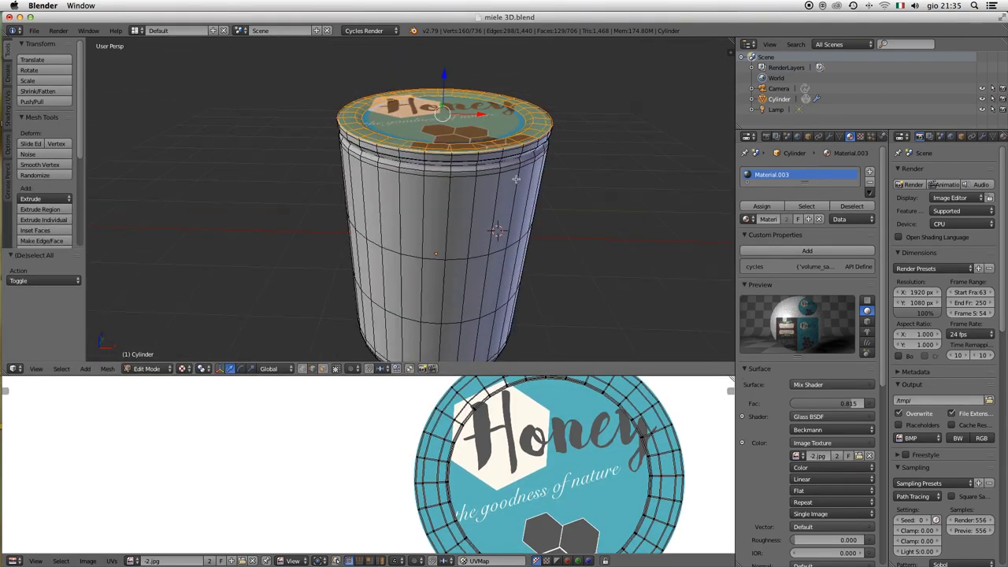
key("a")
mouse_move(523, 195)
left_mouse_down()
mouse_move(536, 269)
mouse_move(497, 211)
left_mouse_up()
scroll(536, 269, "down", 5)
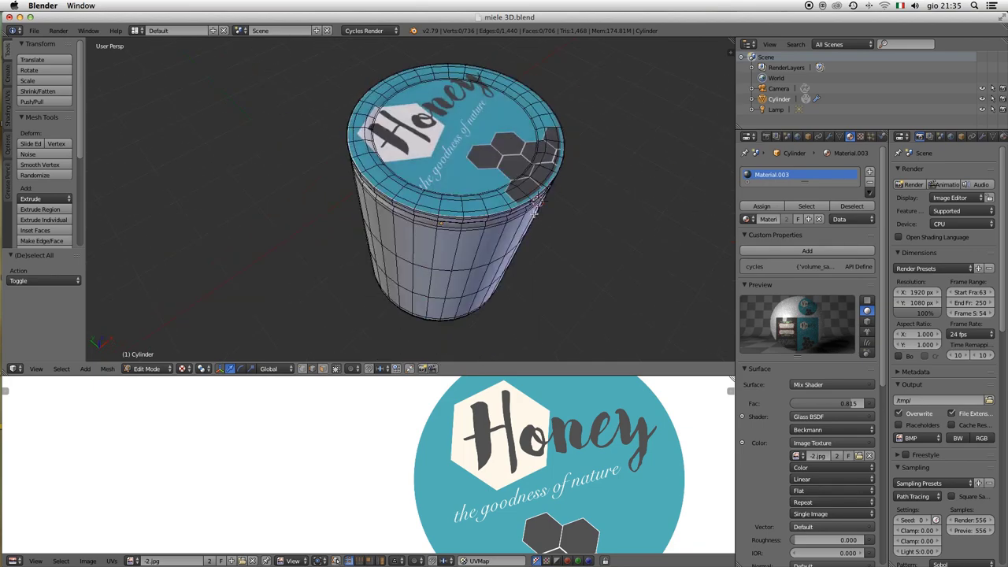
scroll(497, 210, "up", 5)
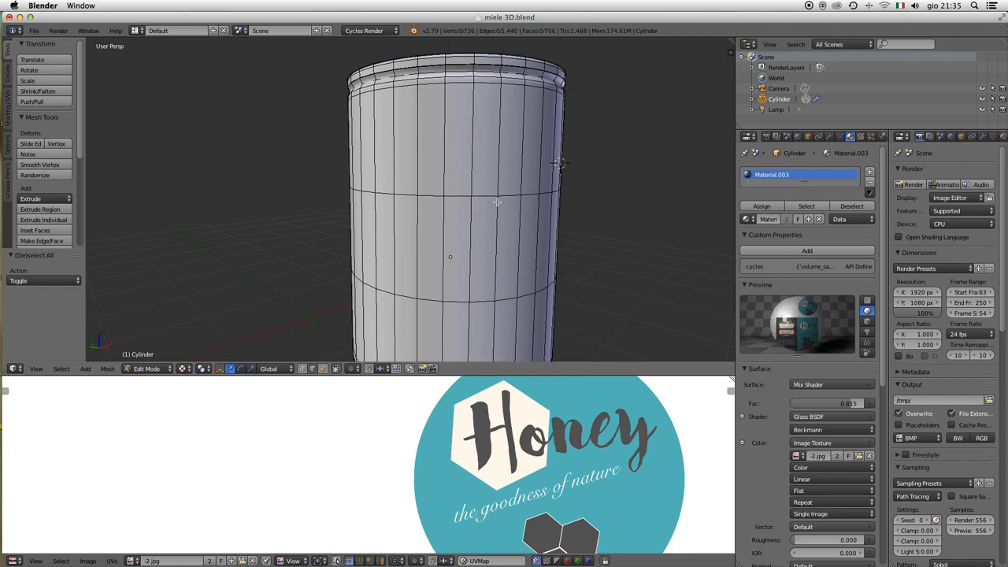
scroll(496, 209, "up", 3)
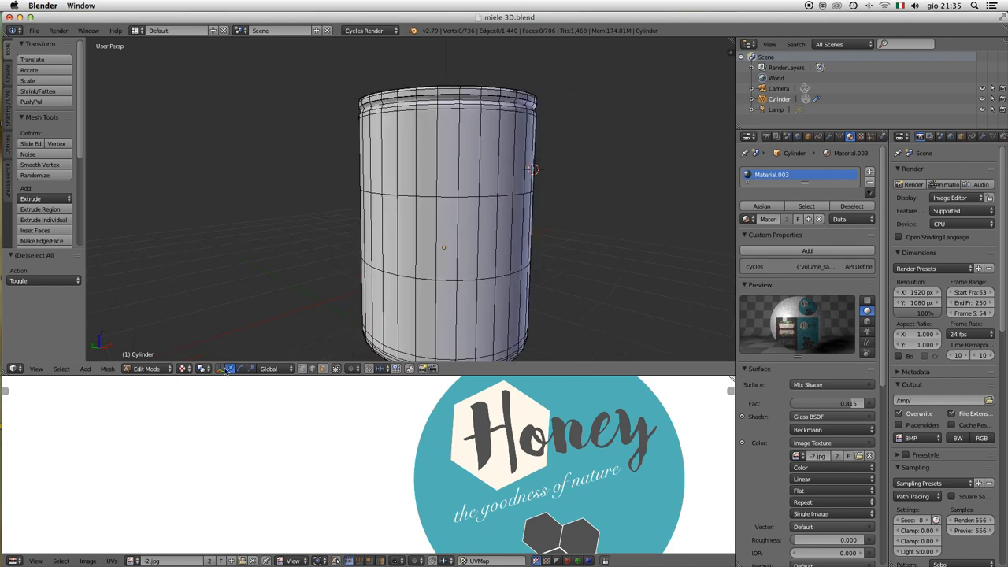
Switch to face selection and pick a single tall side face of the jar body.
right_click(445, 246)
left_click(302, 370)
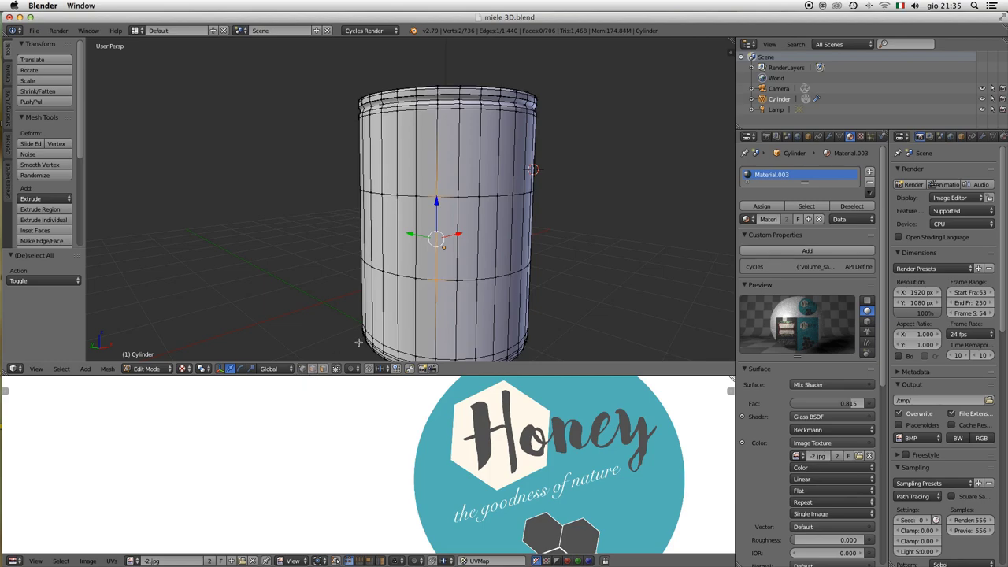
left_click(418, 269)
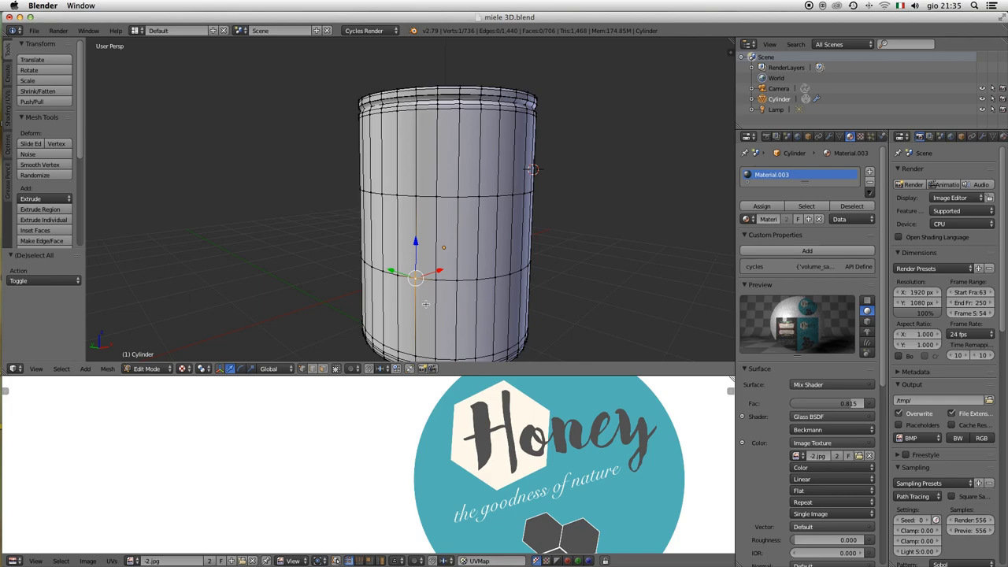
left_click(323, 367)
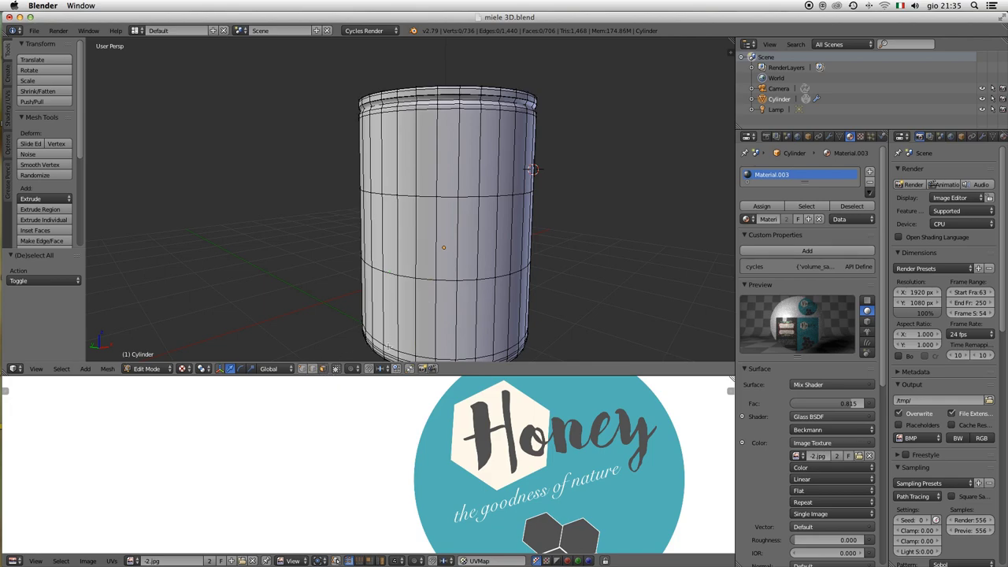
right_click(426, 317)
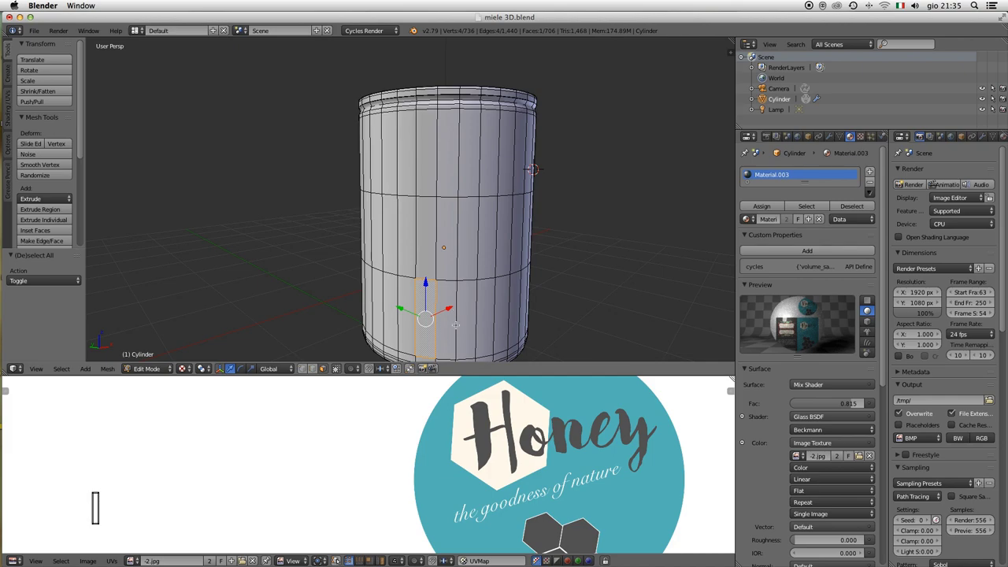
scroll(456, 304, "down", 5)
scroll(471, 290, "down", 1)
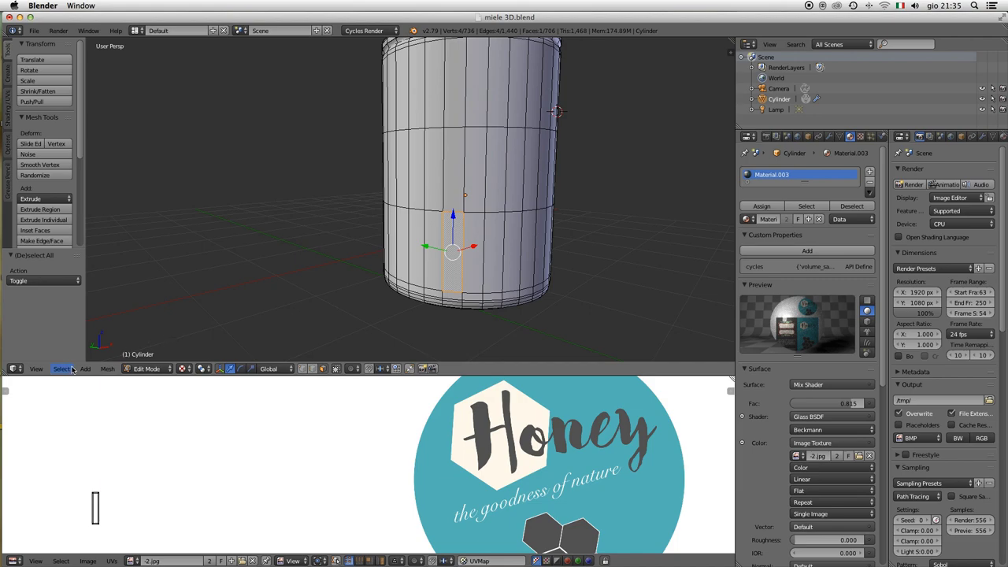
Set a front orthographic view with back-face selection enabled.
left_click(36, 368)
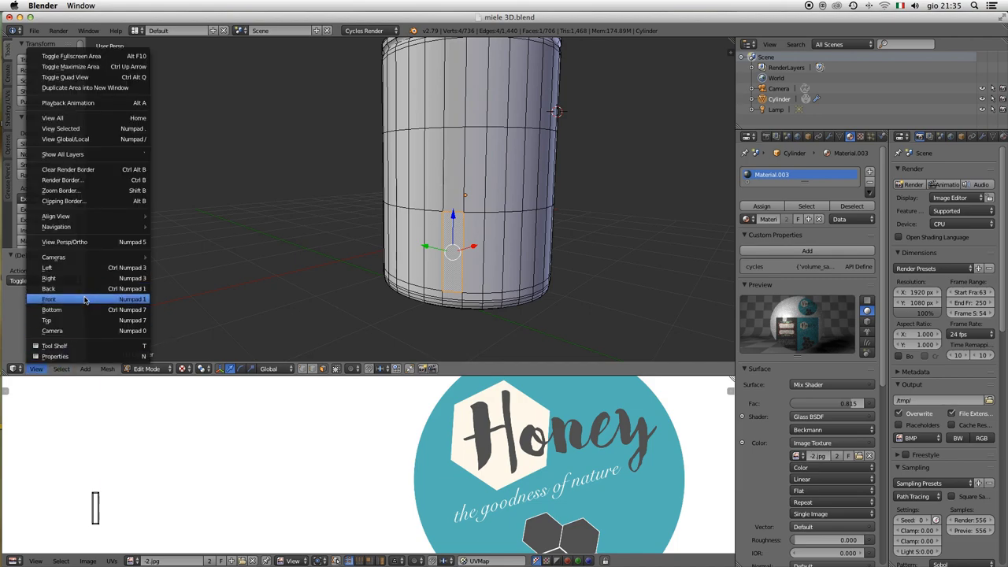
left_click(87, 300)
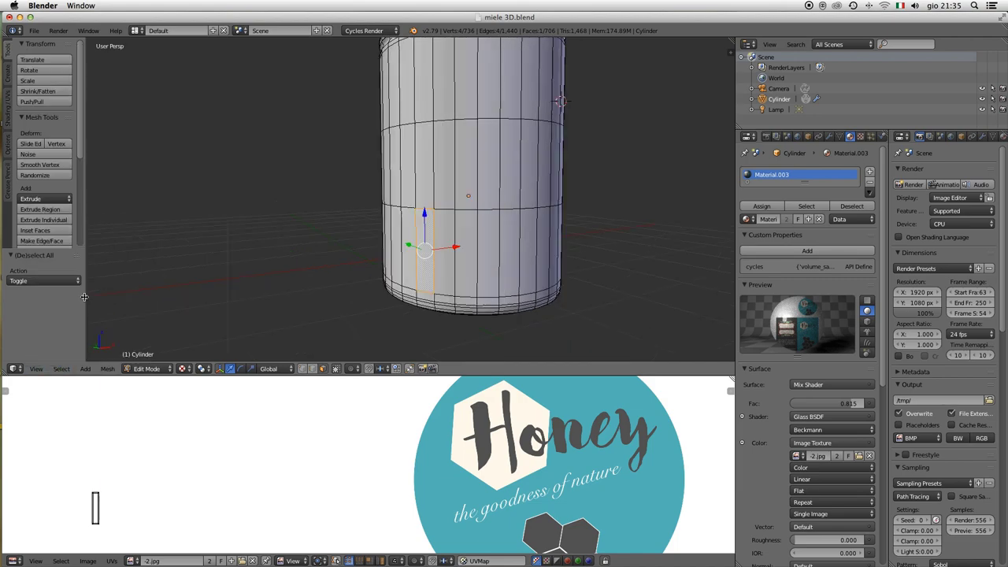
left_click(336, 368)
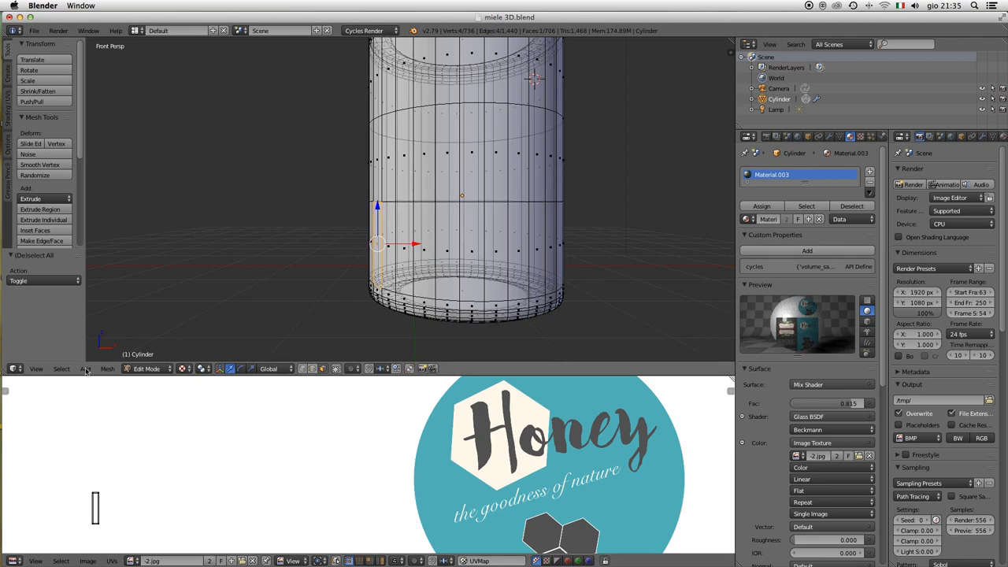
left_click(36, 369)
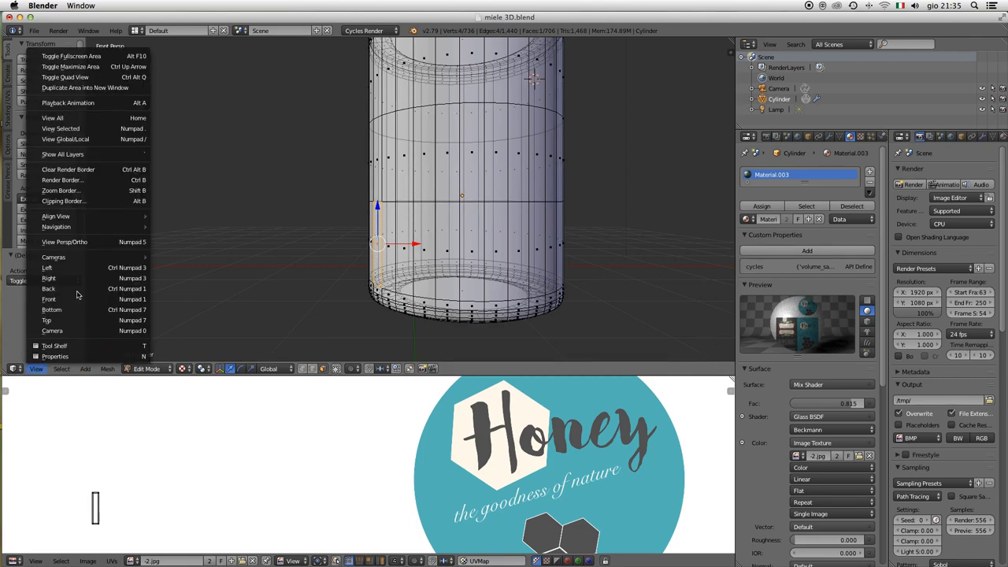
left_click(83, 241)
scroll(513, 232, "up", 3)
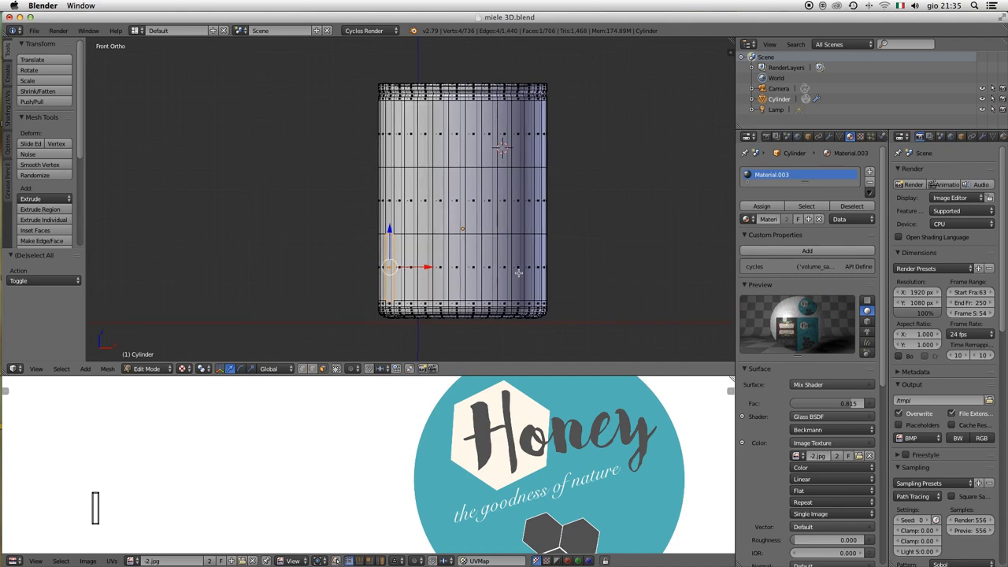
Box-select the jar body's side faces, leaving out the top and bottom rims.
key("b")
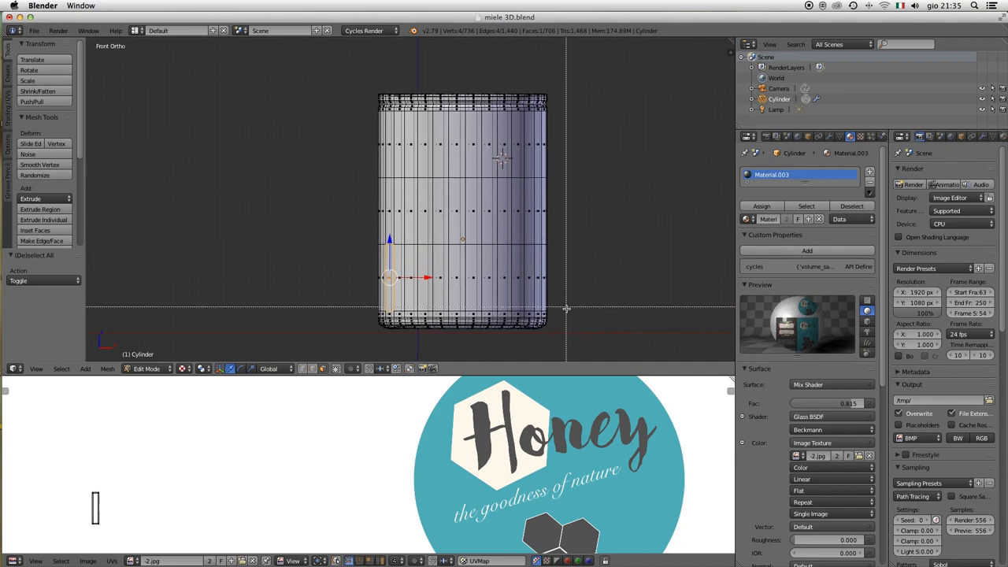
key("Escape")
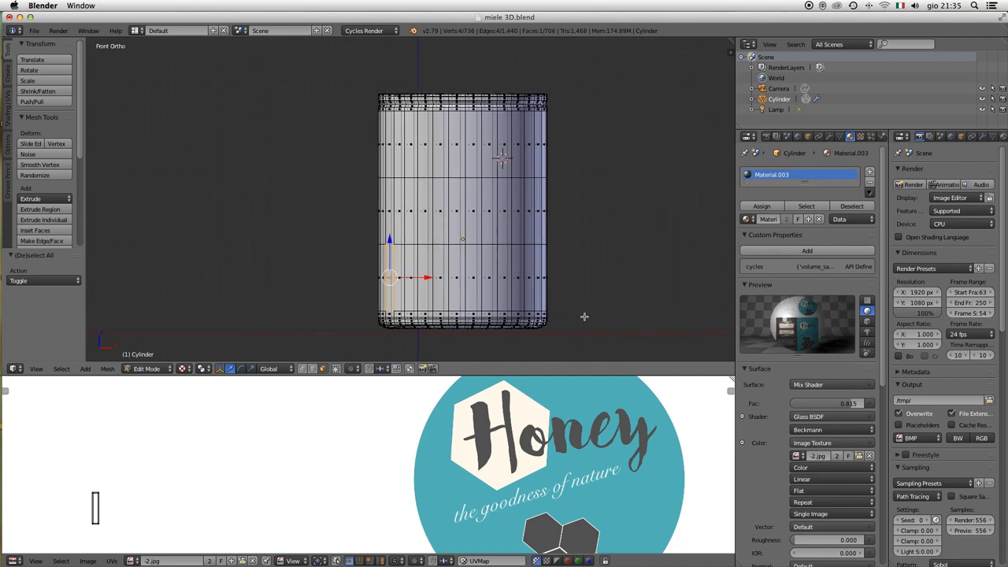
key("a")
key("b")
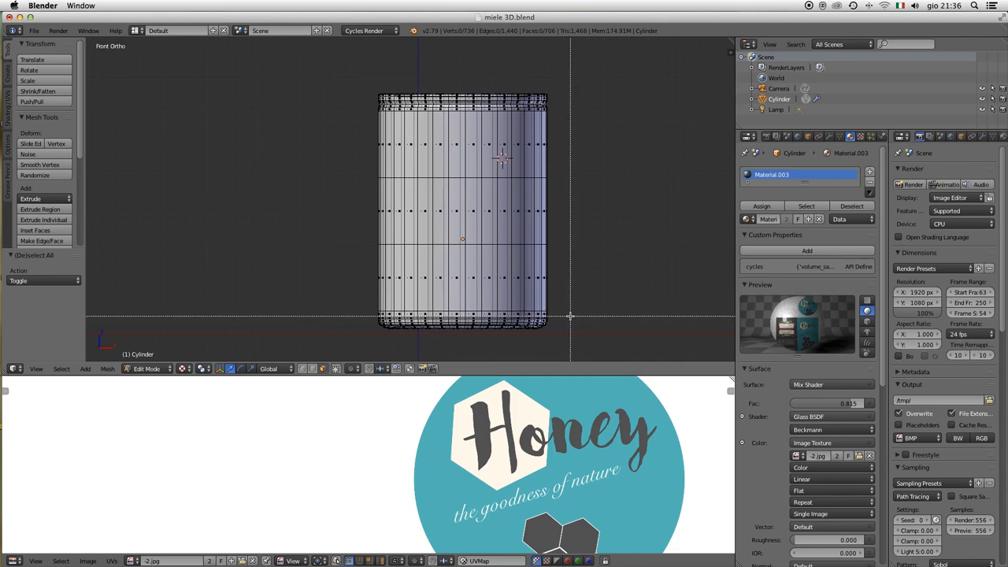
key("Escape")
mouse_move(570, 315)
left_mouse_down()
mouse_move(524, 236)
mouse_move(326, 191)
mouse_move(329, 108)
left_mouse_up()
key("b")
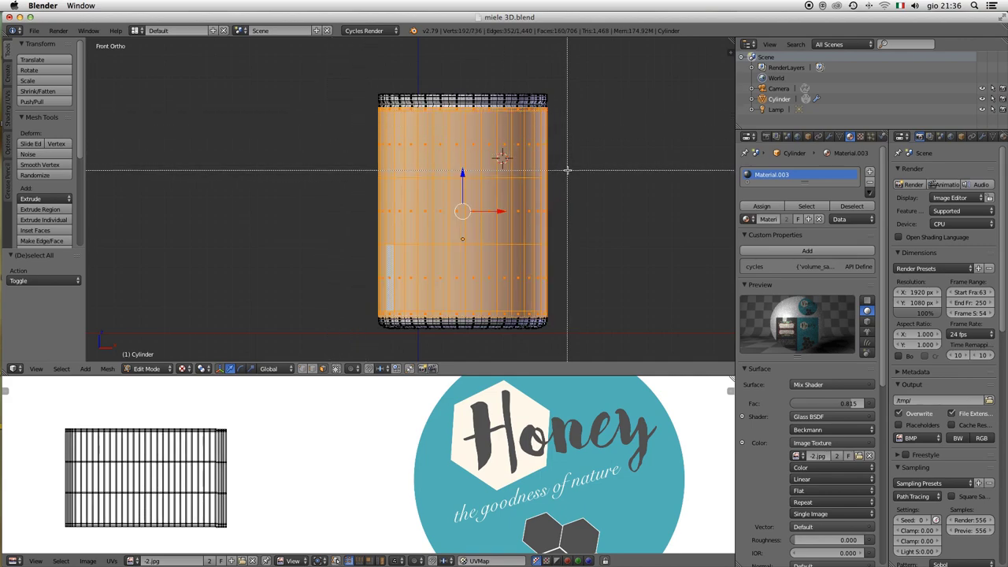
key("Escape")
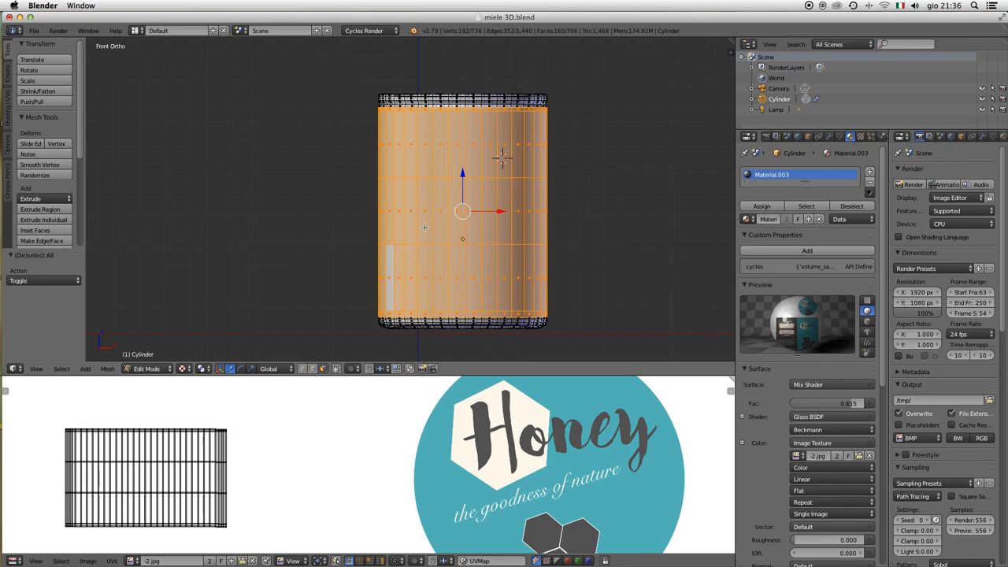
key("u")
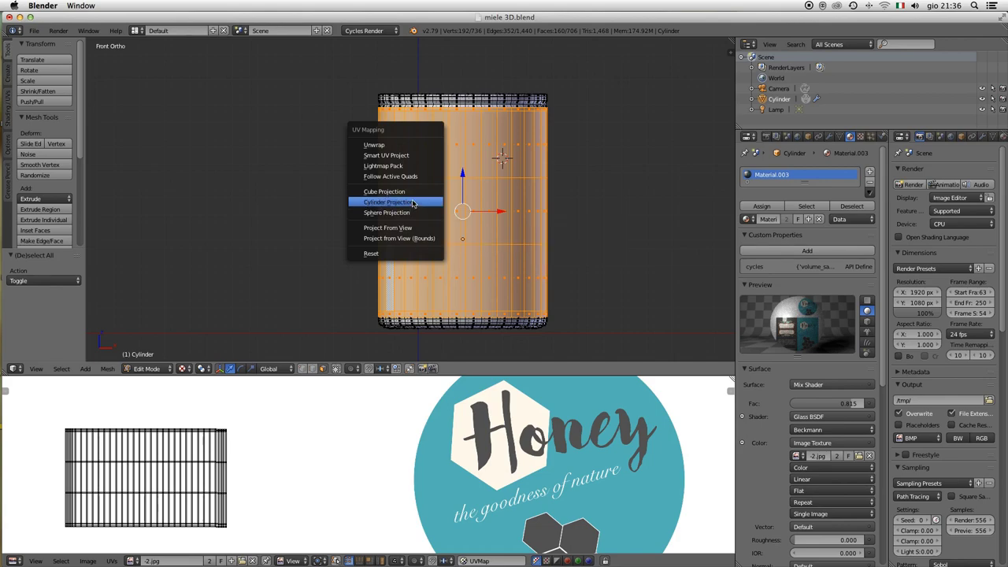
Cylinder-project the selected side faces and enlarge the UV editor.
left_click(413, 202)
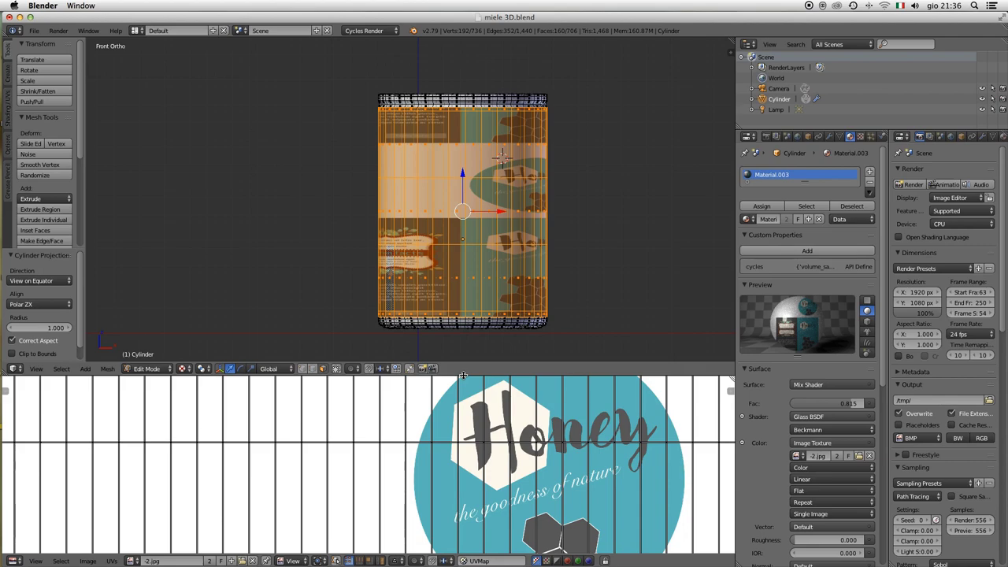
left_click_drag(464, 375, 464, 228)
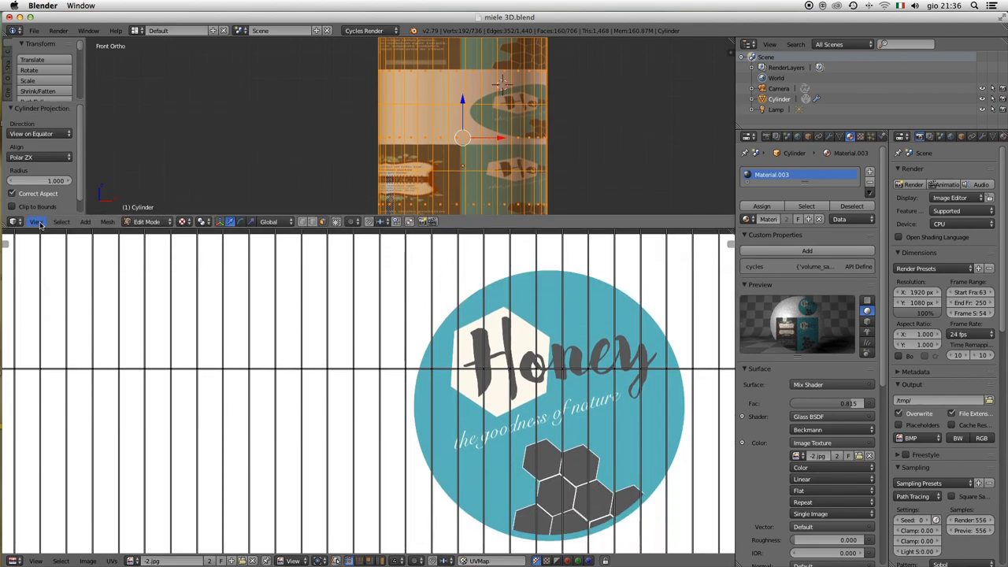
scroll(516, 375, "down", 3)
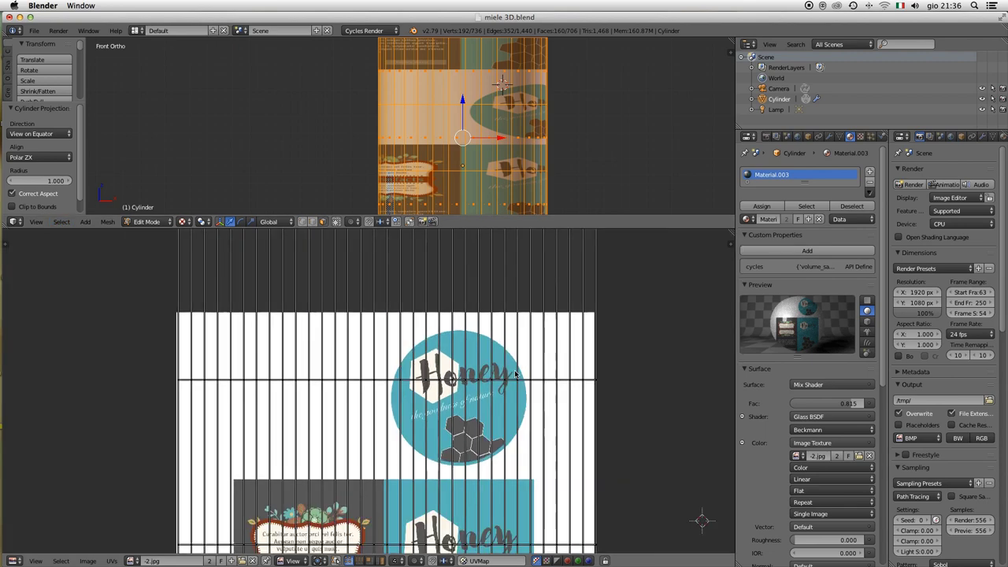
scroll(516, 375, "down", 2)
scroll(500, 381, "down", 2)
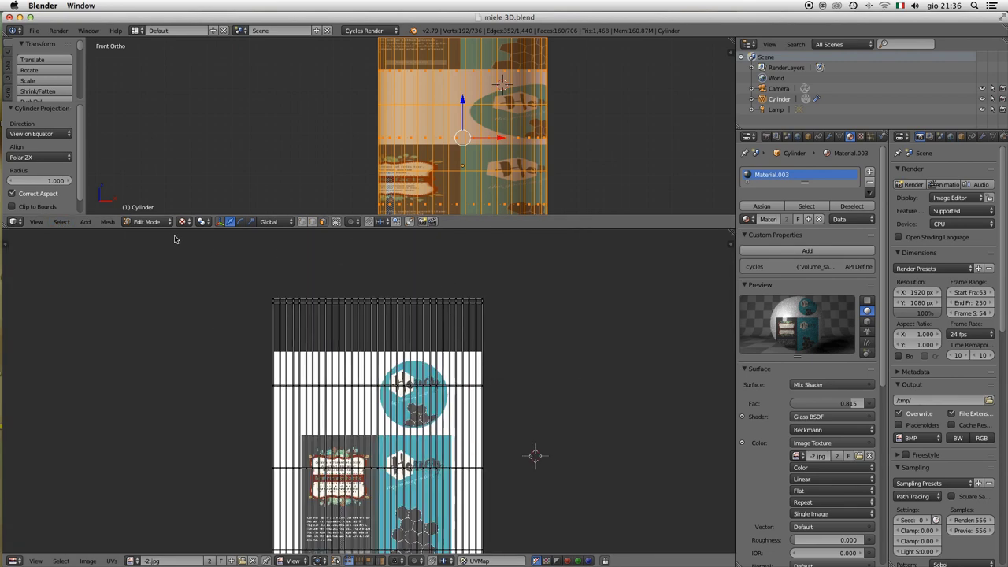
Resize the 3D view and toggle it between orthographic and perspective, ending in perspective.
left_click(36, 221)
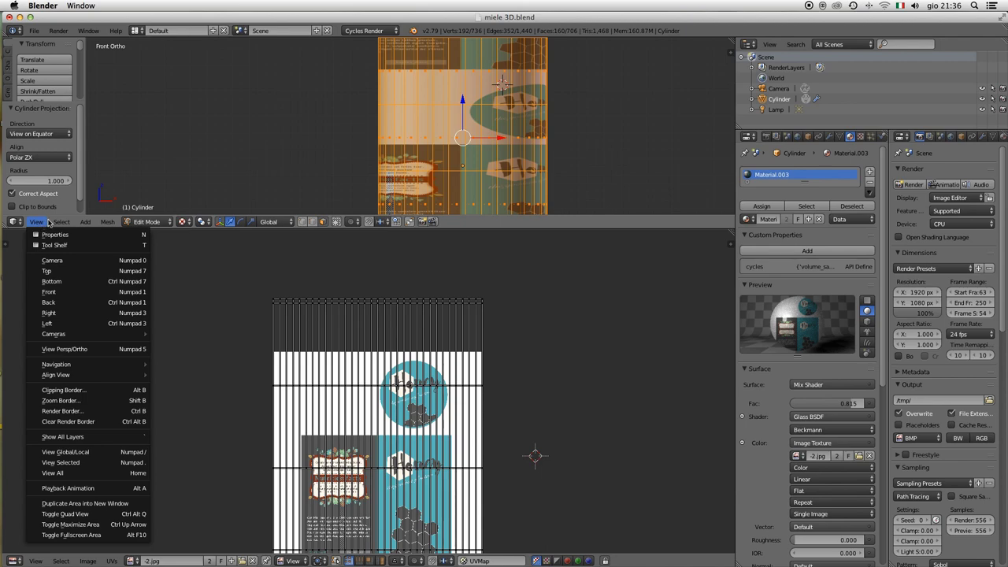
left_click(47, 222)
left_click(44, 223)
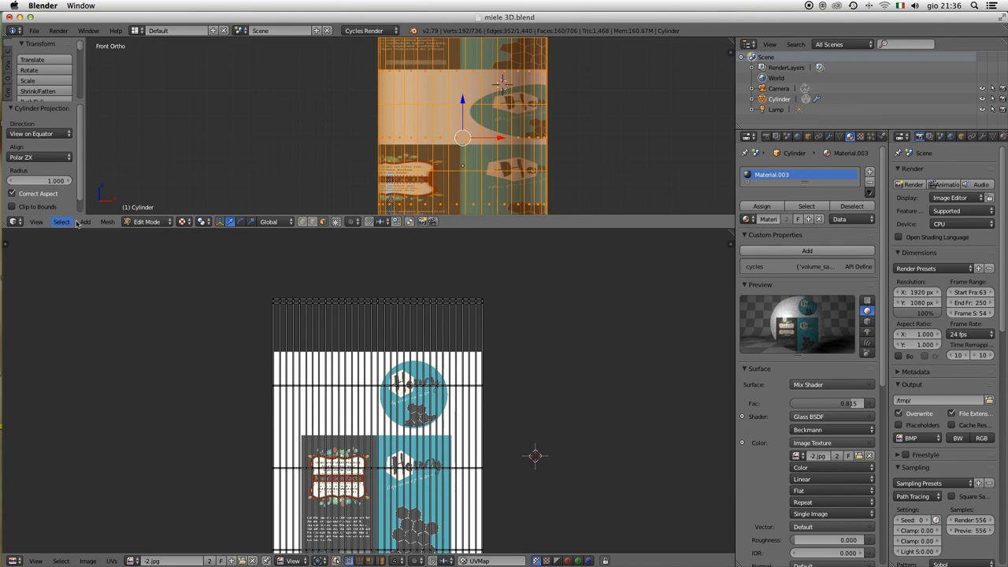
left_click_drag(150, 228, 151, 337)
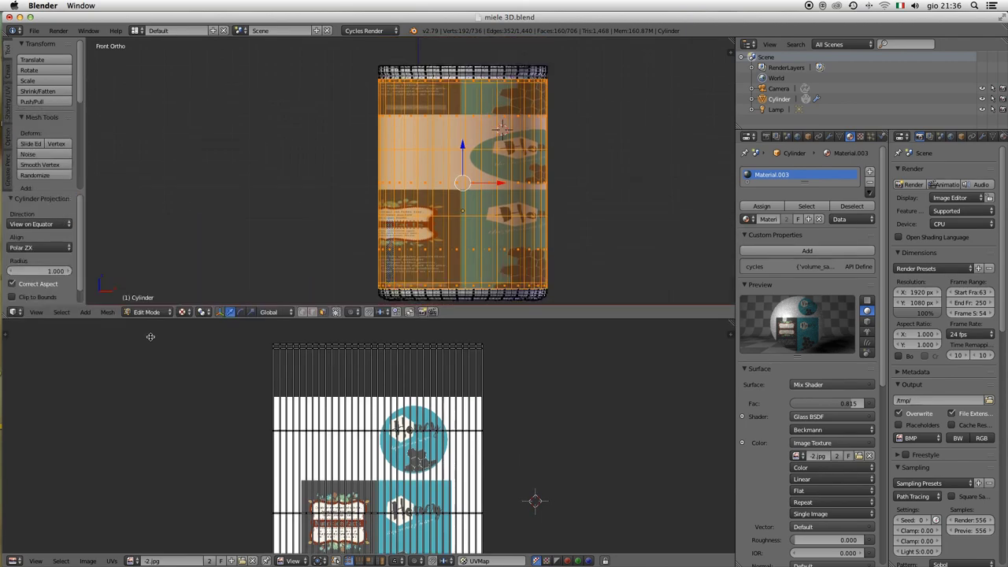
left_click(35, 331)
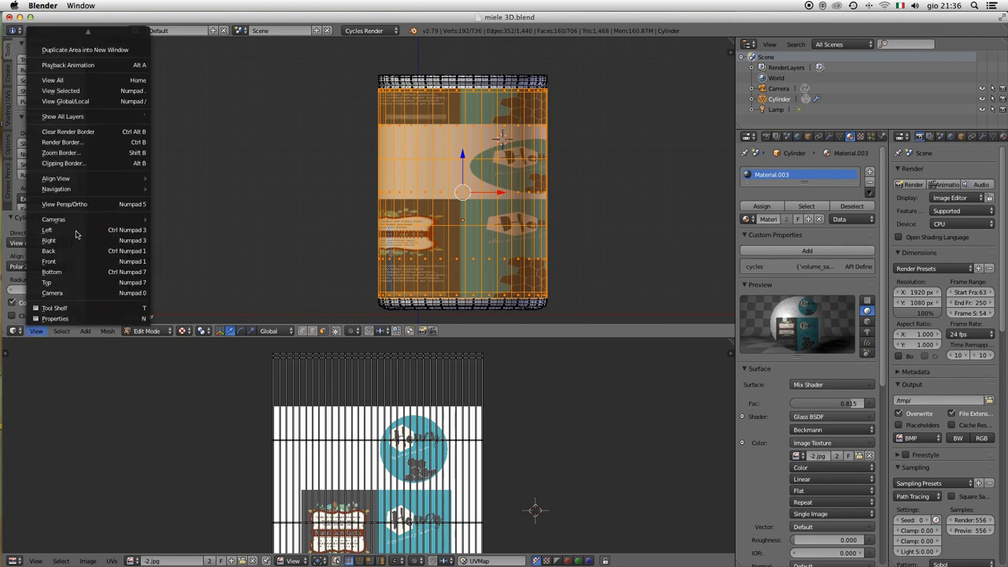
left_click(89, 204)
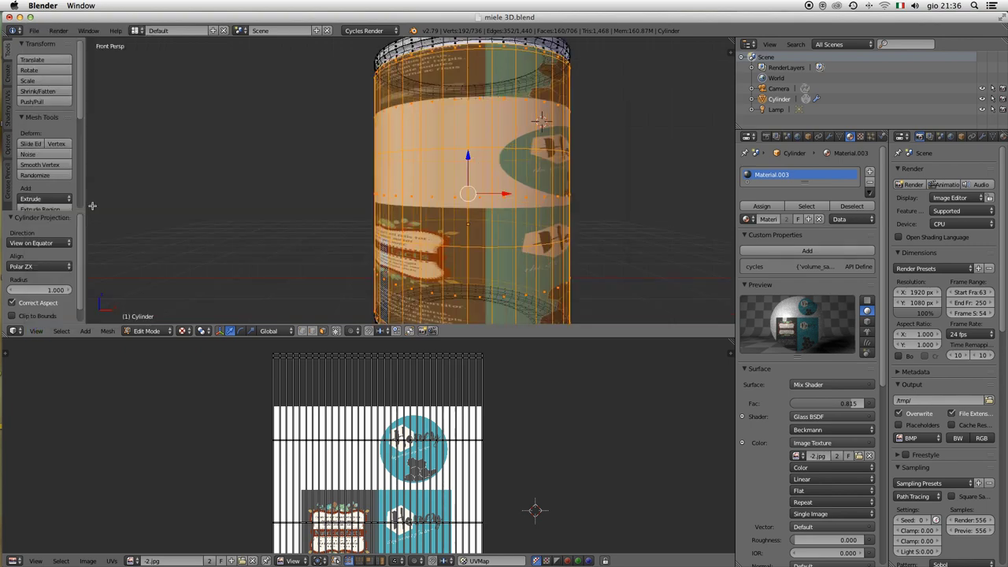
left_click(40, 331)
left_click(91, 206)
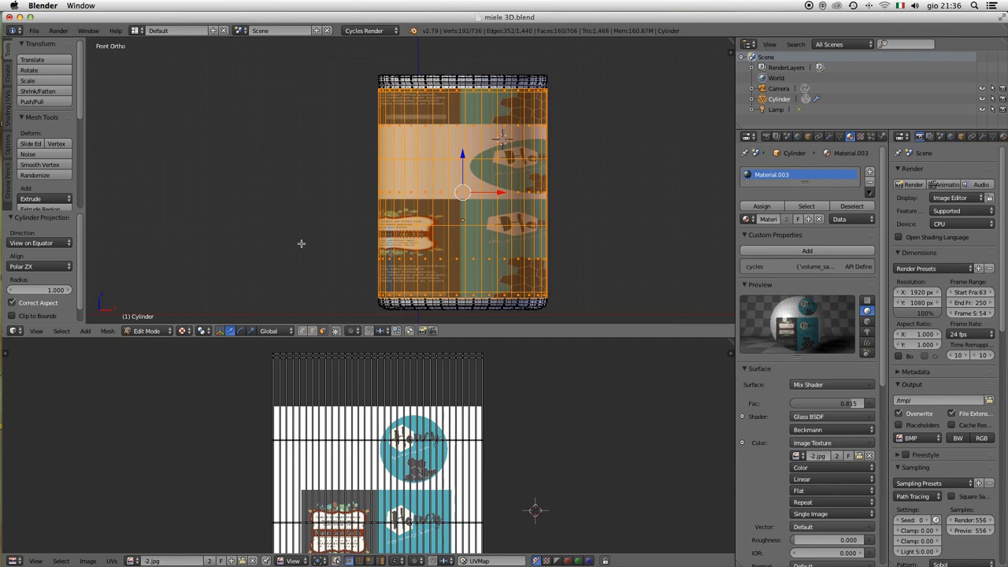
left_click(37, 332)
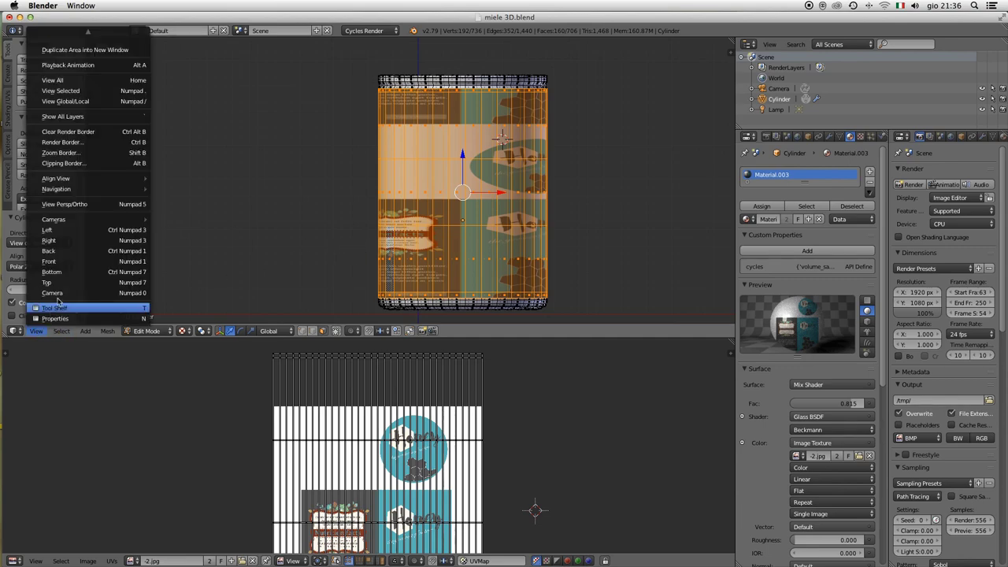
left_click(55, 204)
scroll(483, 236, "down", 5)
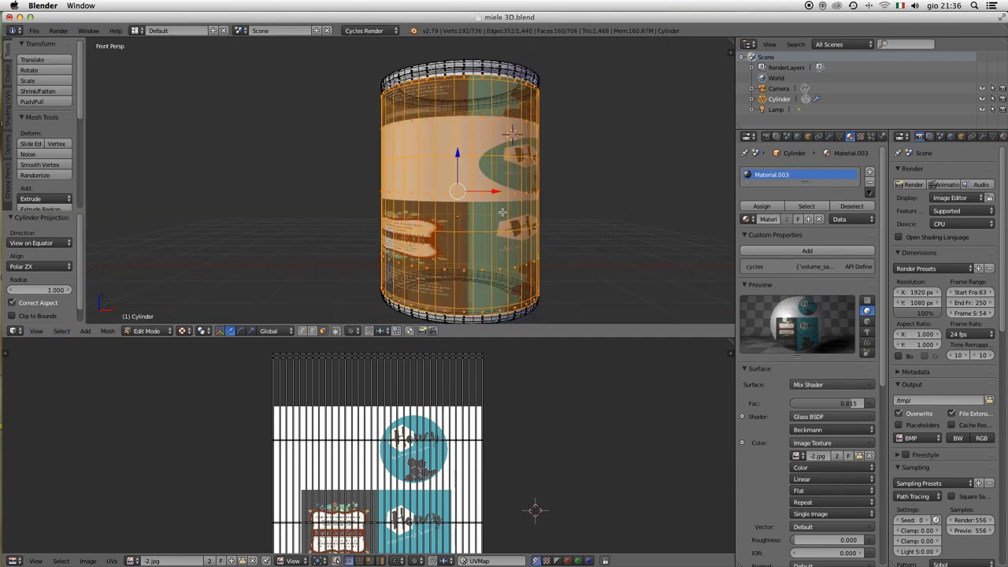
scroll(504, 238, "down", 3)
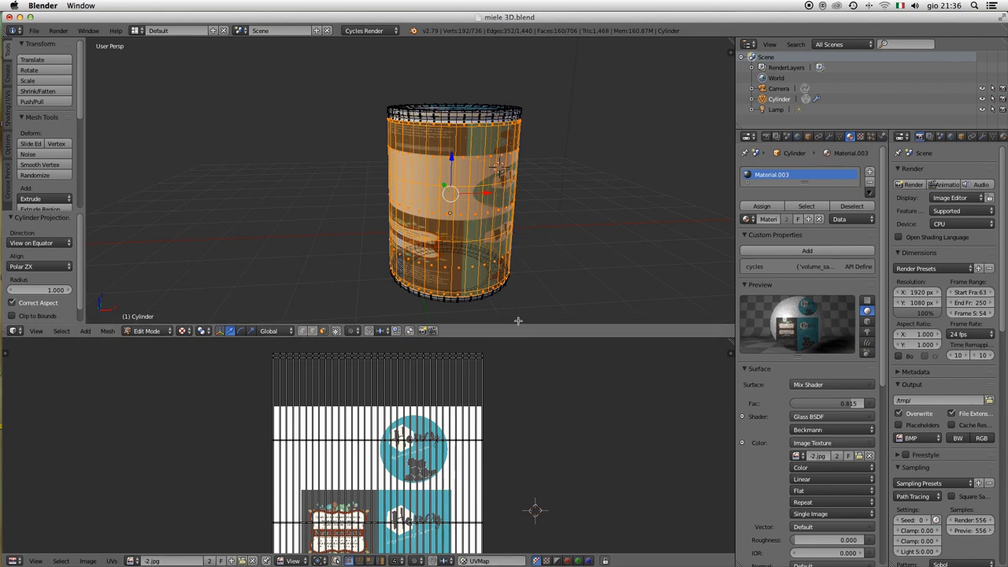
Enlarge the UV editor again and zoom out to see the whole UV layout.
left_click_drag(521, 337, 521, 227)
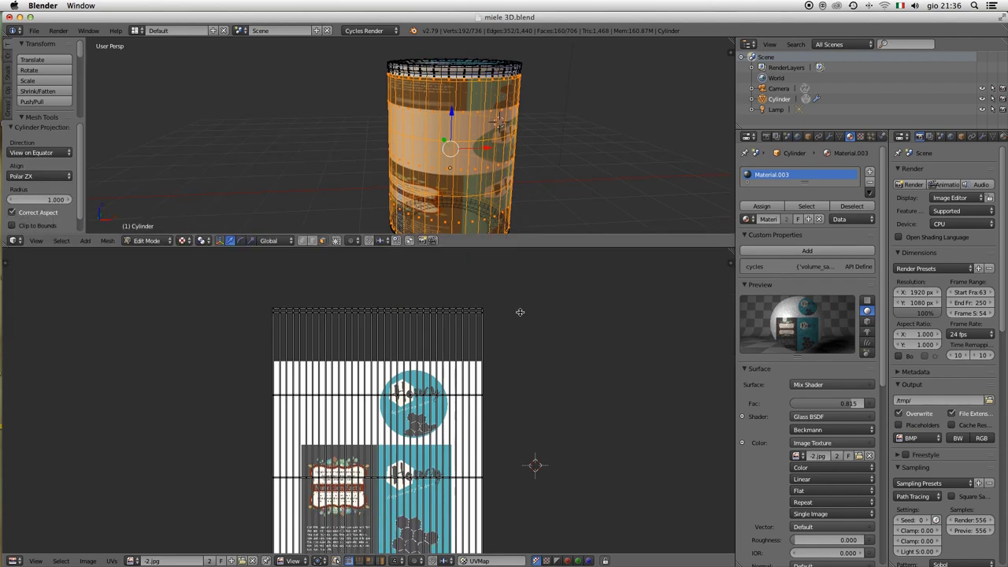
scroll(551, 331, "left", 5)
scroll(634, 347, "down", 1)
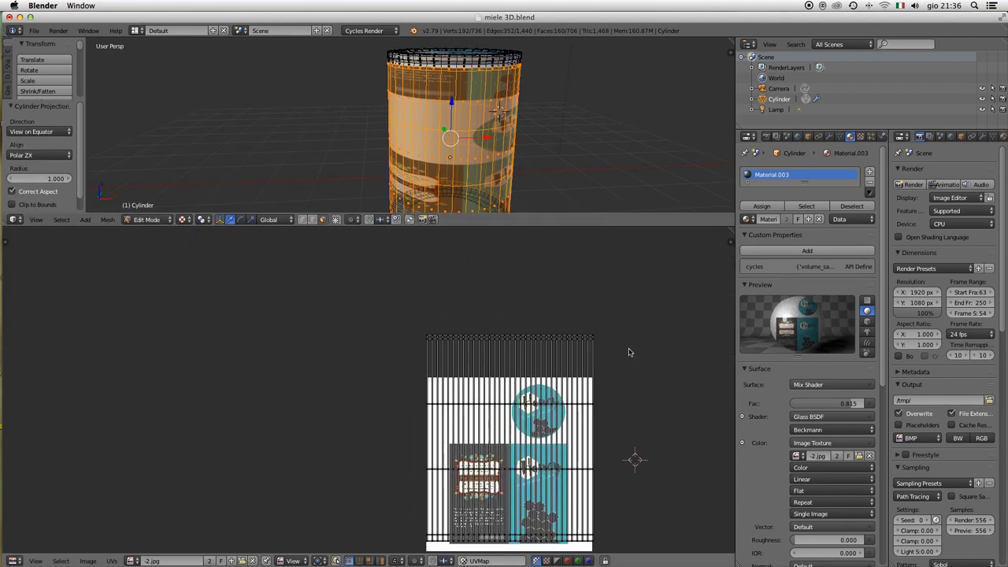
scroll(622, 352, "down", 1)
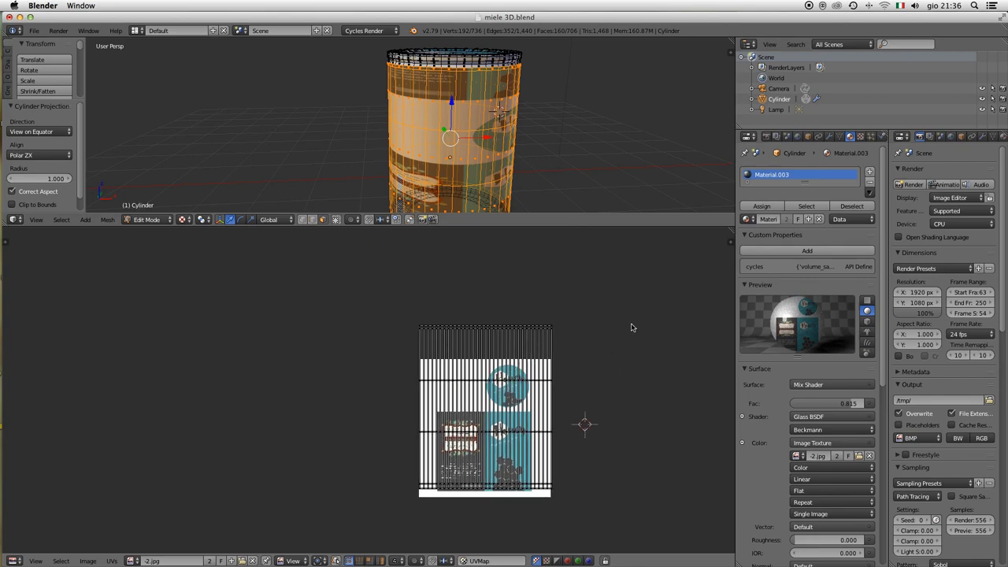
Select all the jar body's UVs and scale them down to 0.56.
key("a")
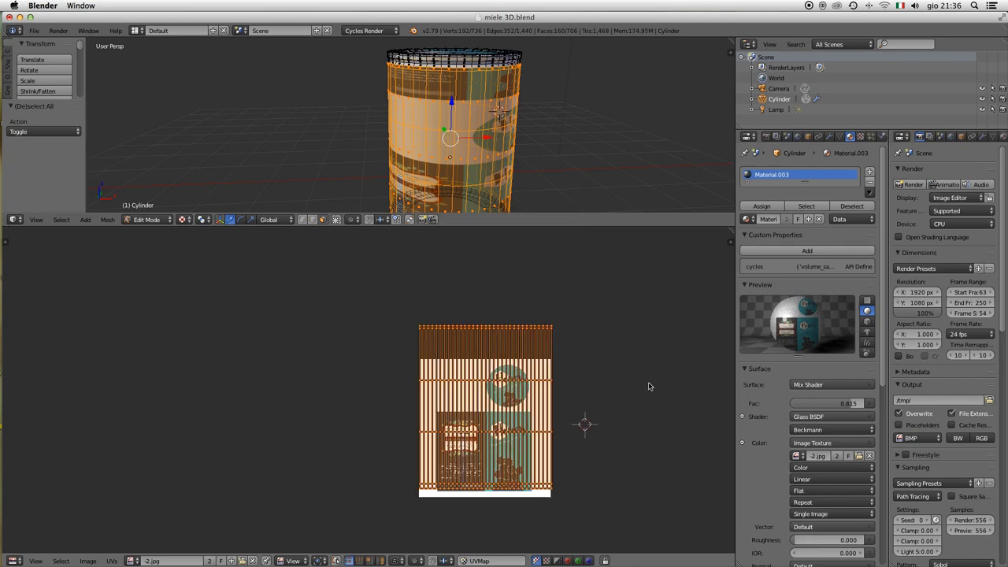
type("s0.56")
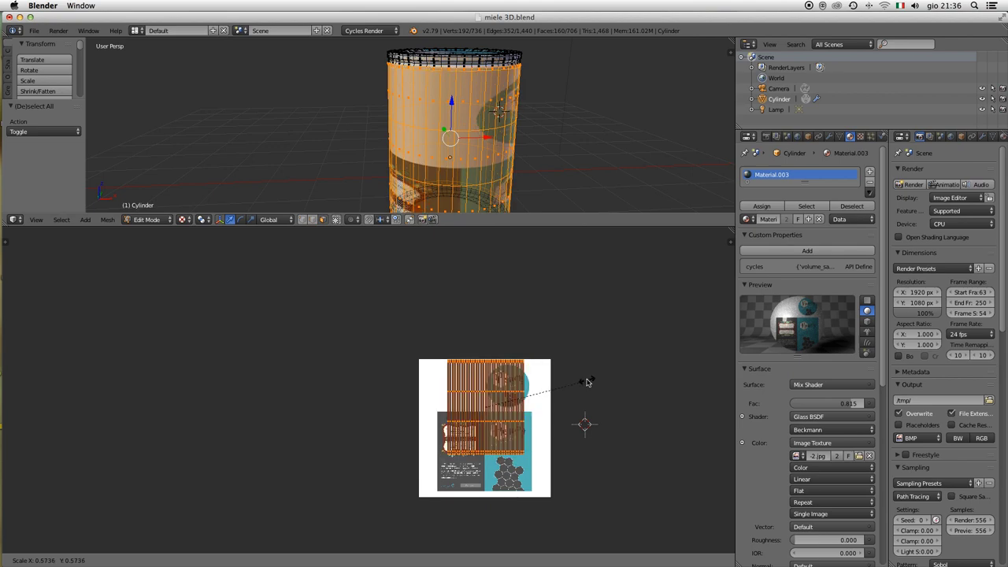
key("Return")
scroll(577, 402, "up", 2)
scroll(578, 402, "up", 1)
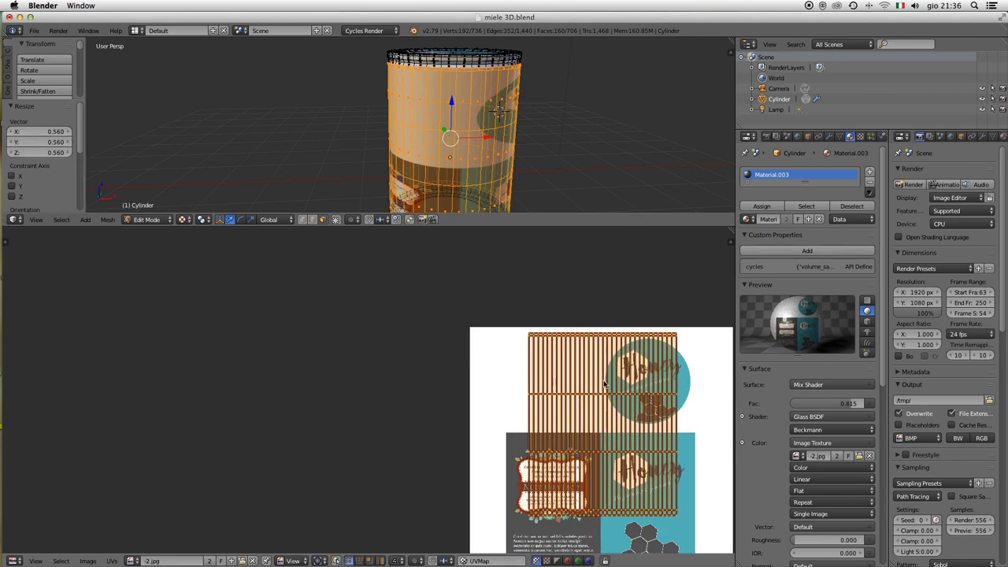
scroll(549, 370, "right", 5)
scroll(549, 370, "down", 3)
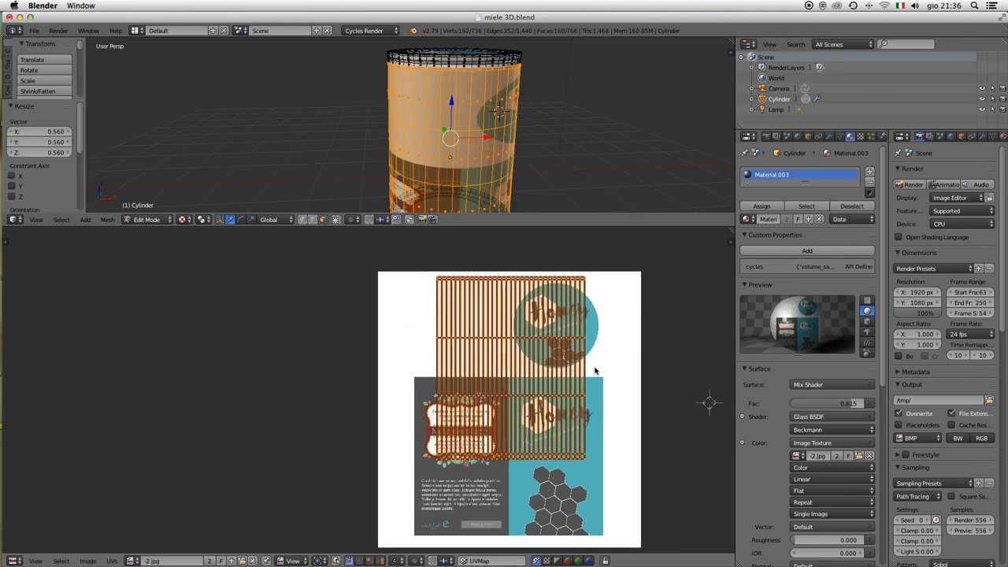
Move the UVs over the rectangular label and squash them to 0.871 along Y.
key("g")
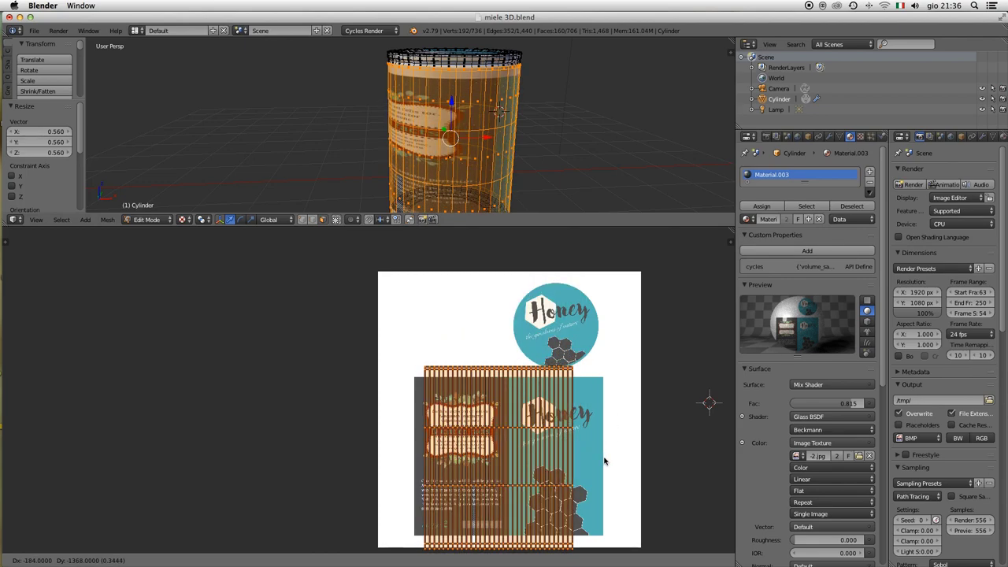
left_click(604, 459)
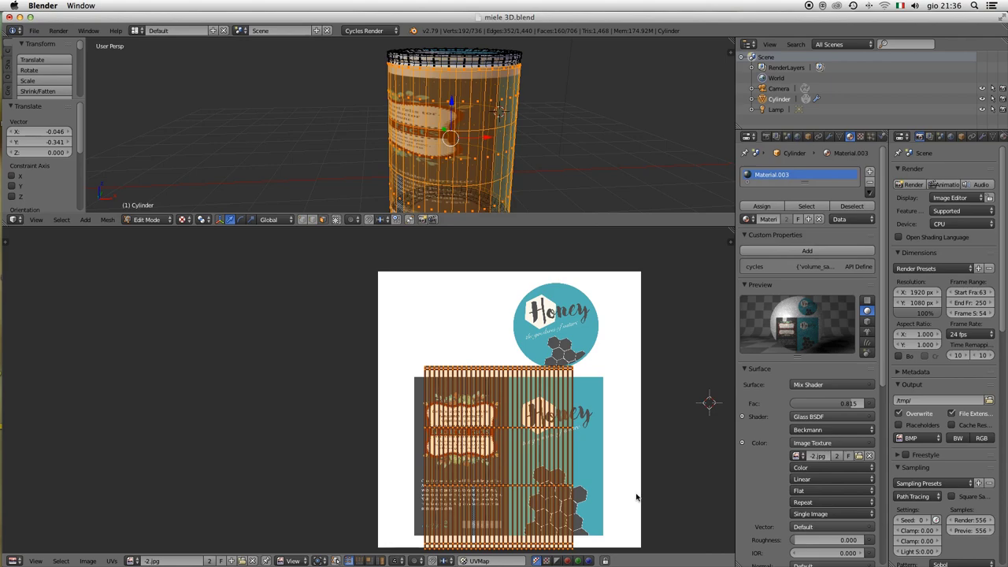
key("s")
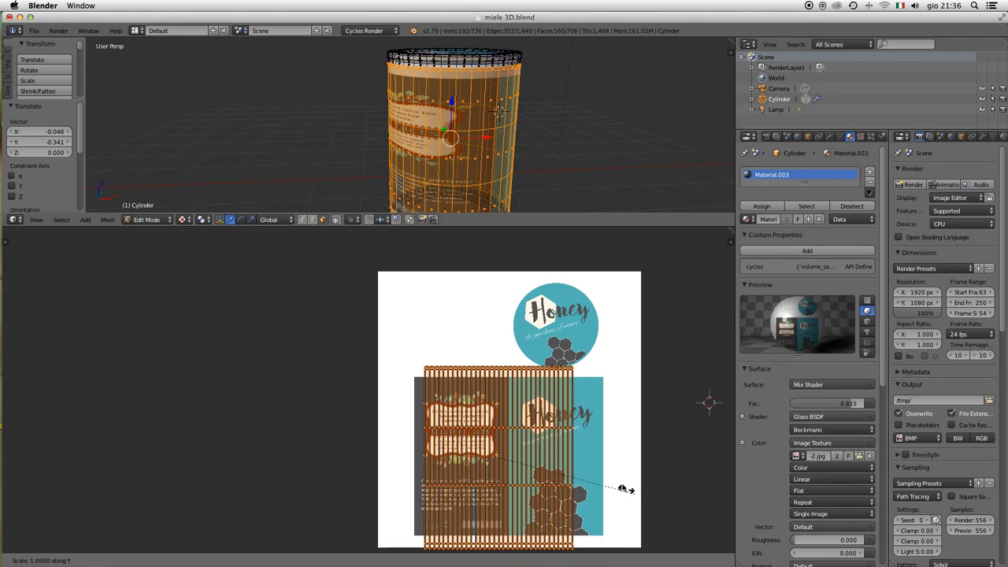
key("y")
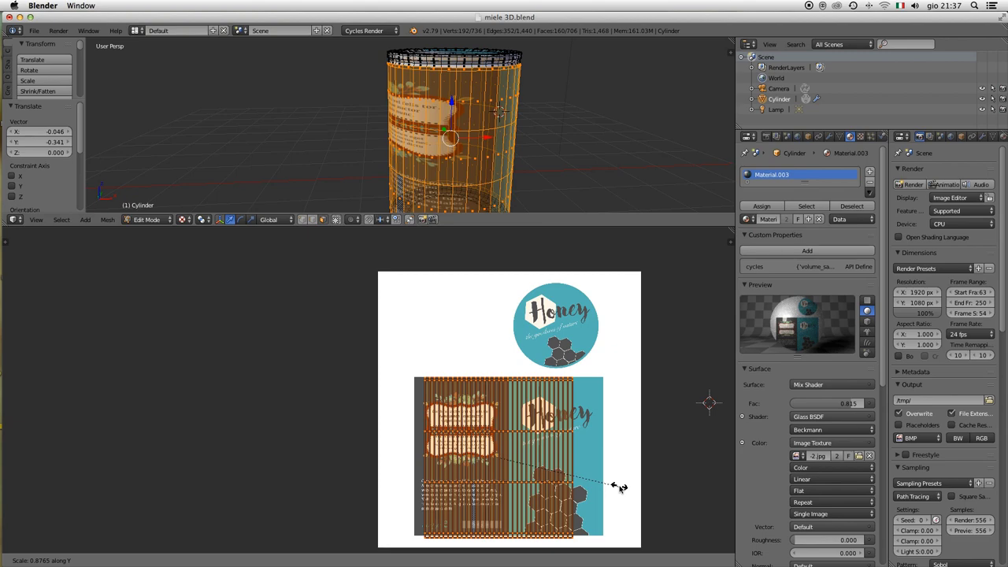
left_click(612, 480)
scroll(596, 464, "up", 1)
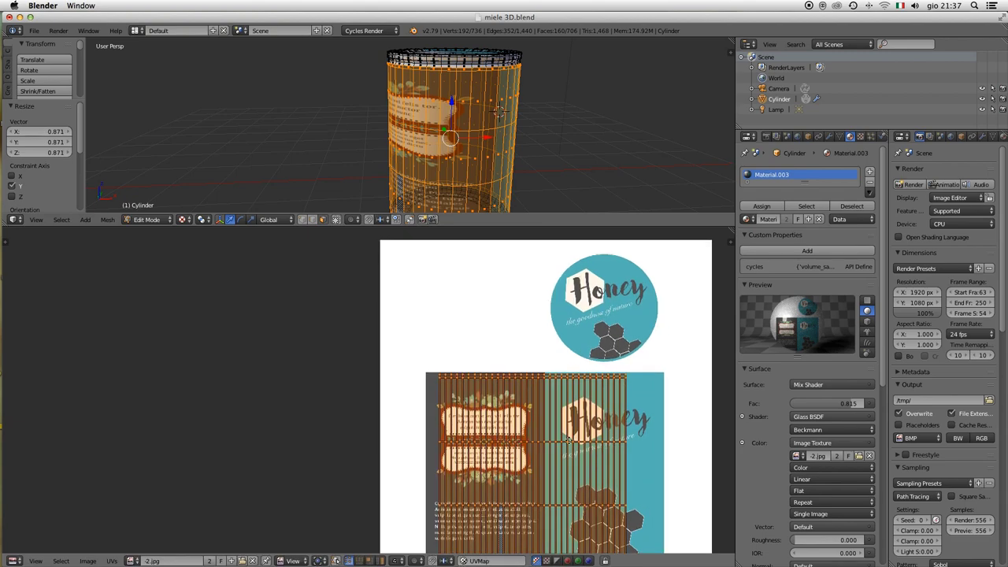
scroll(569, 439, "down", 3)
scroll(569, 439, "right", 3)
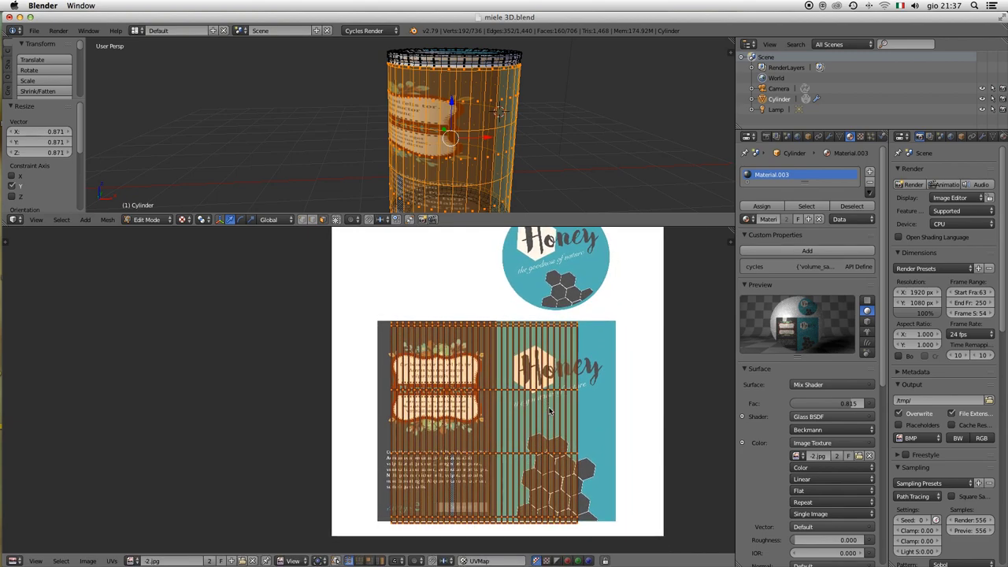
Fine-tune the UV grid's position and size over the label with small moves and scales.
key("g")
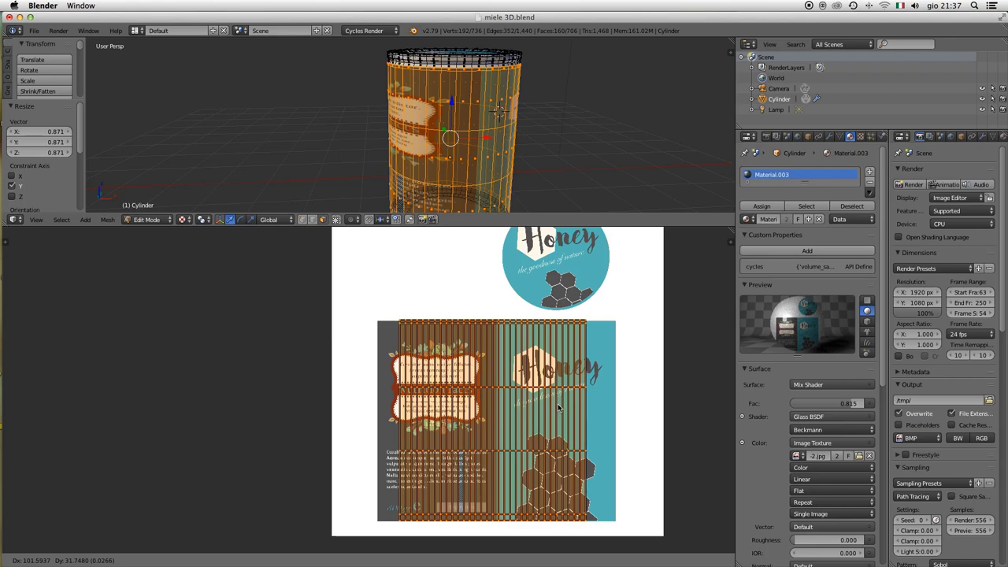
left_click(559, 408)
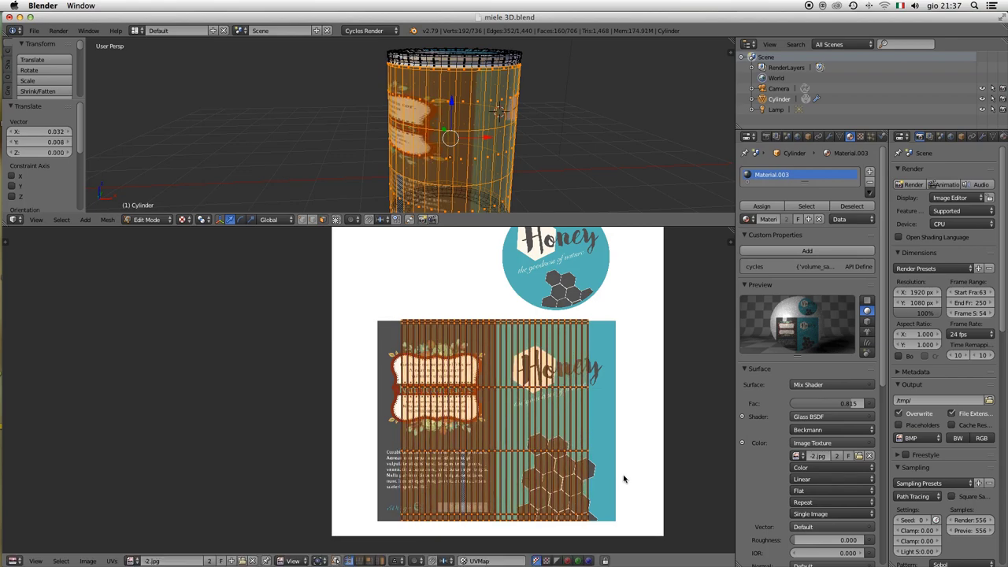
key("s")
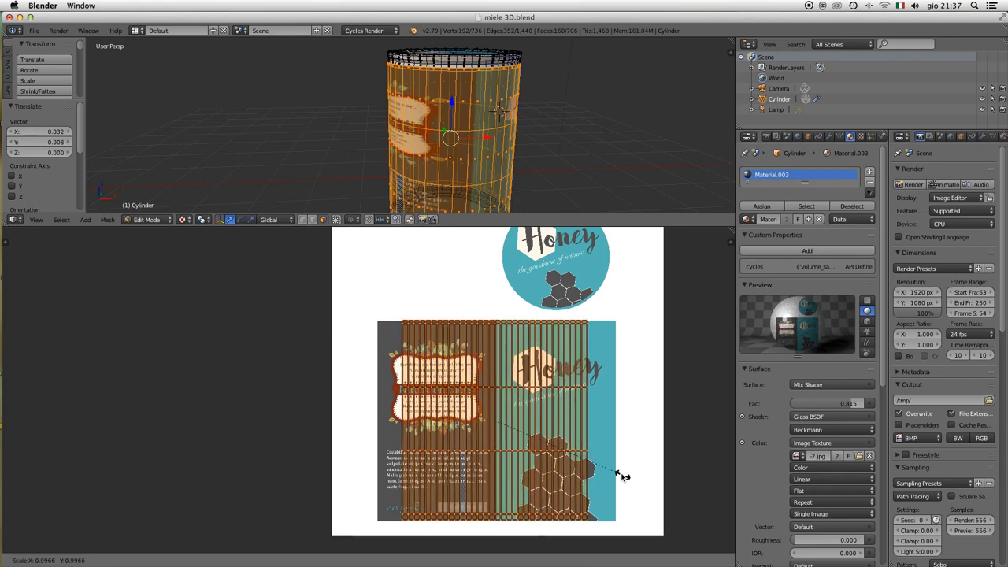
left_click(622, 475)
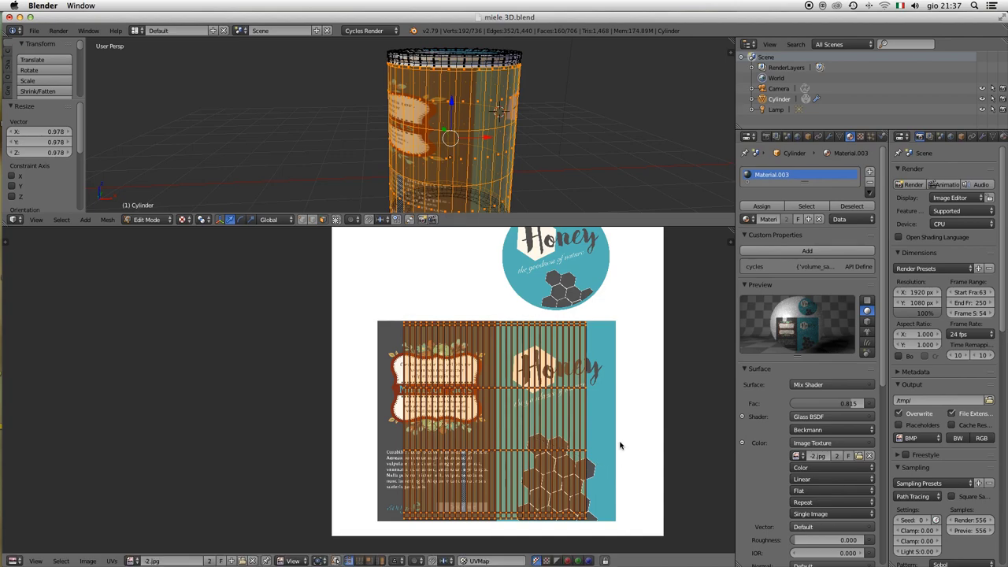
key("g")
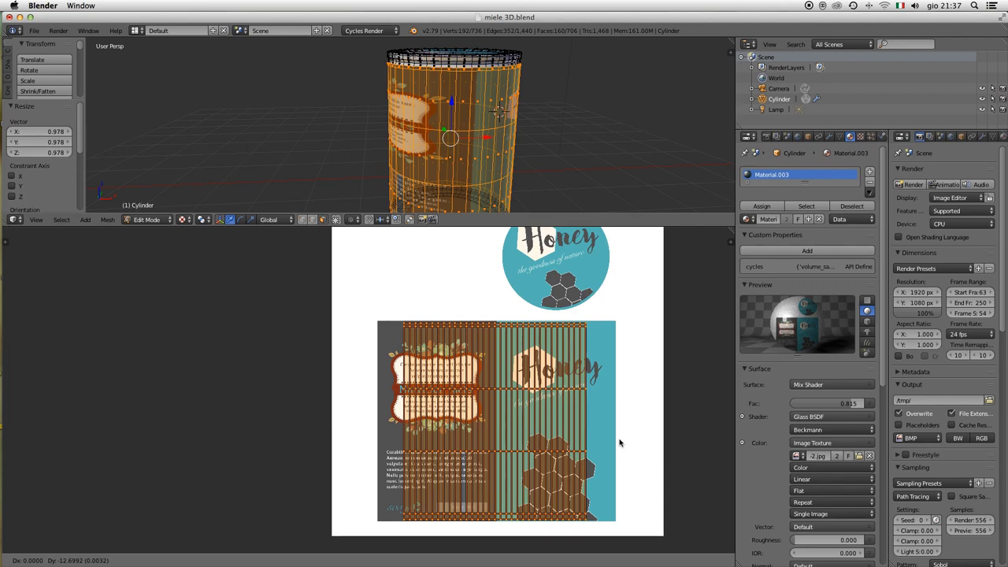
left_click(620, 445)
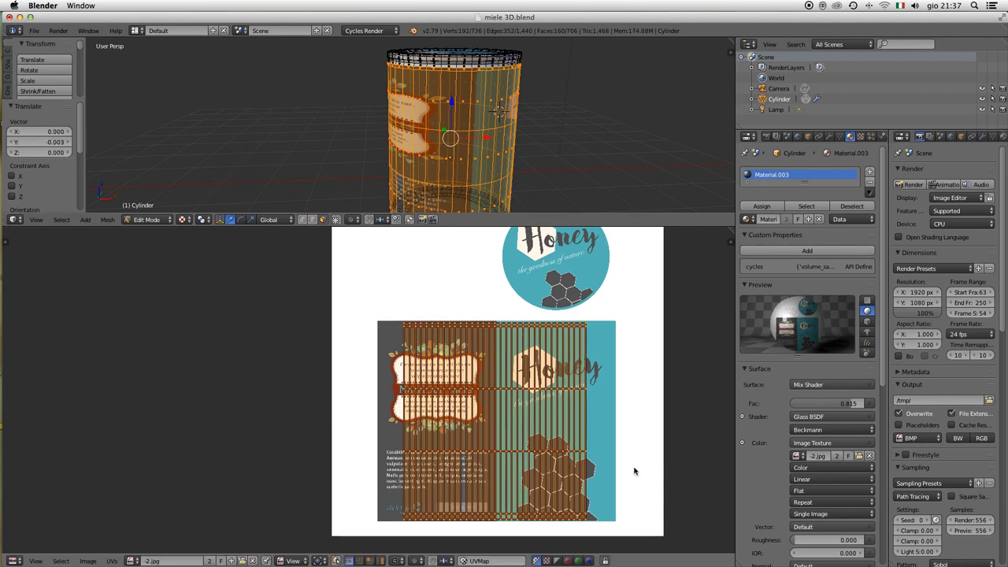
key("s")
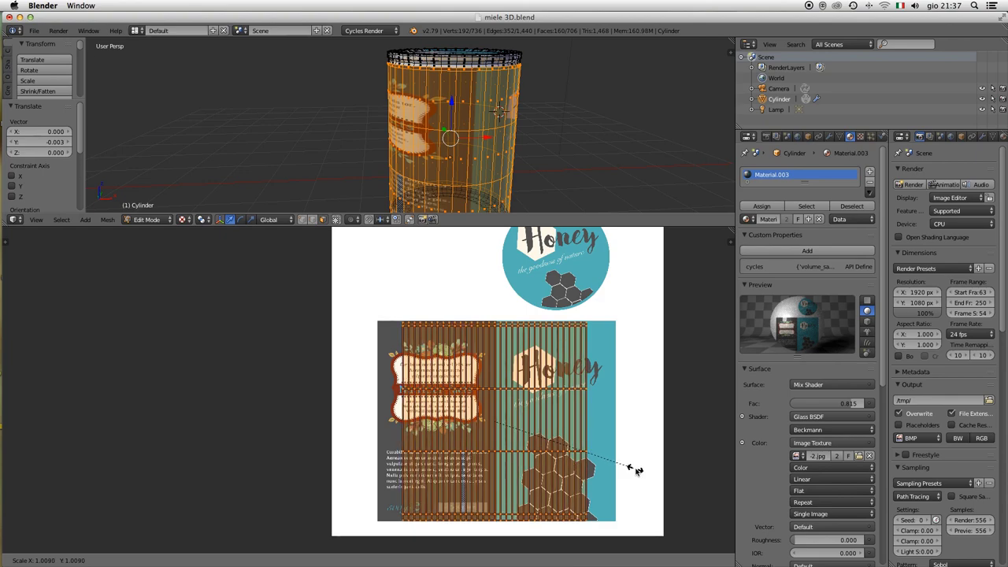
left_click(636, 473)
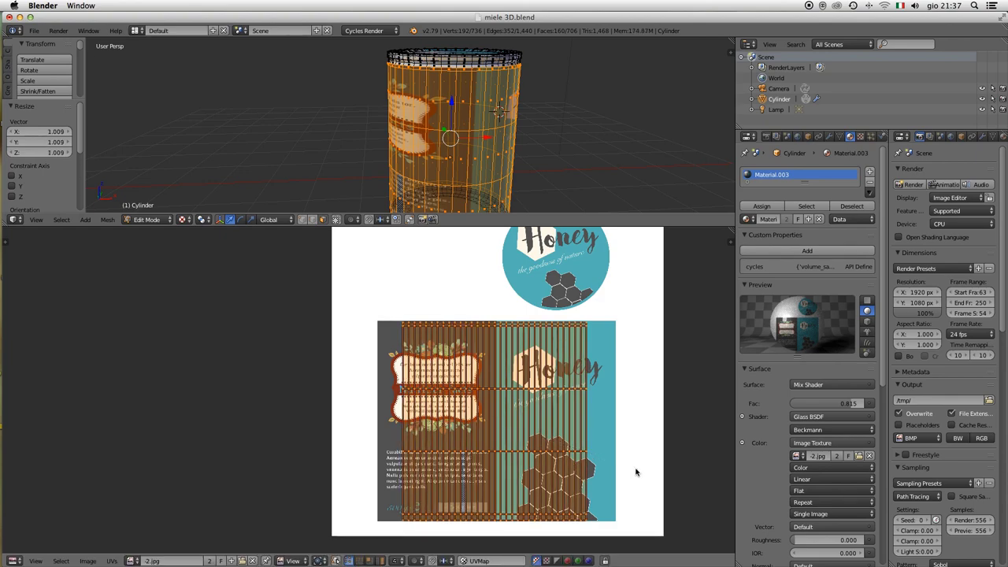
key("g")
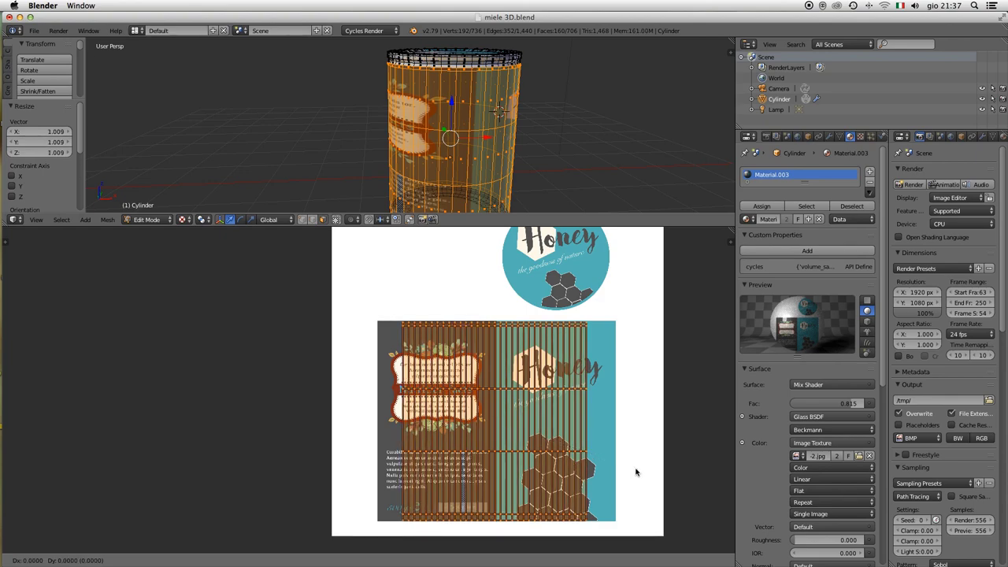
left_click(637, 464)
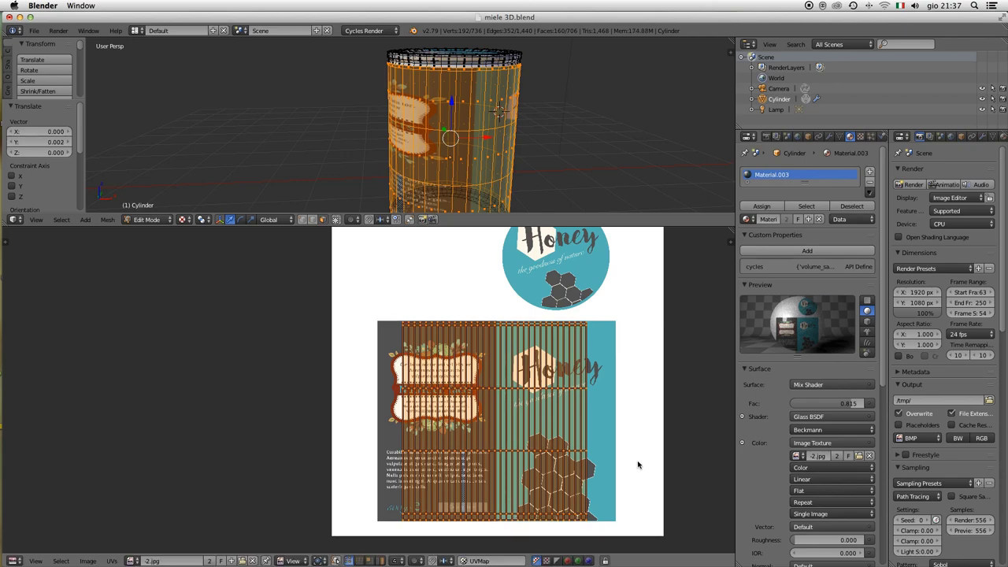
Stretch the UV grid horizontally, enlarge it slightly, and shift it sideways.
key("s")
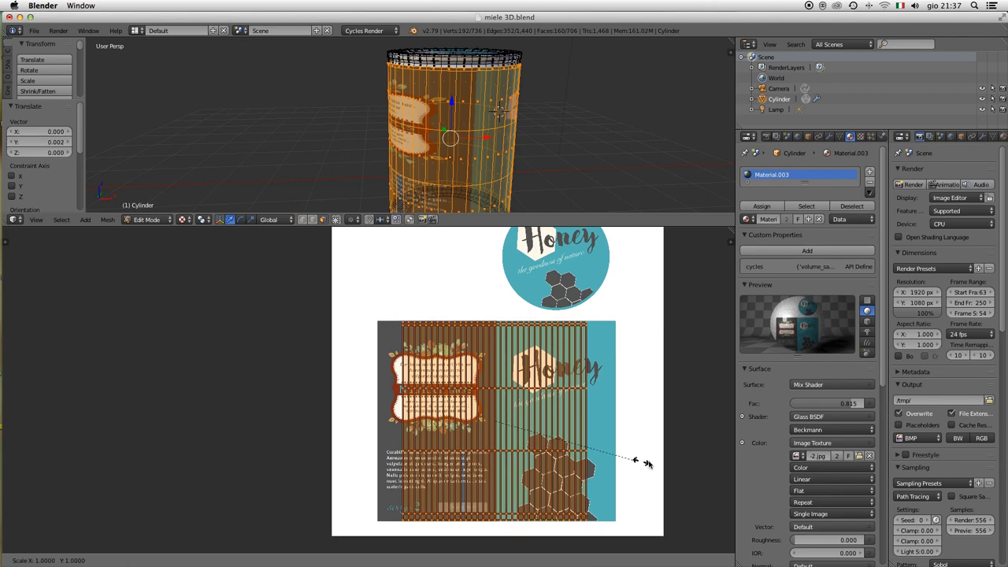
key("x")
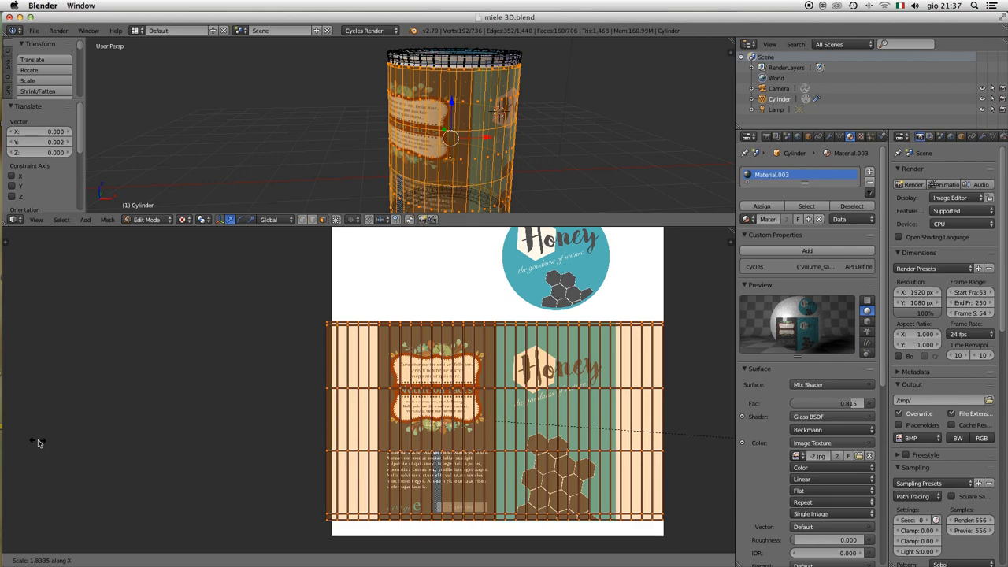
left_click(37, 443)
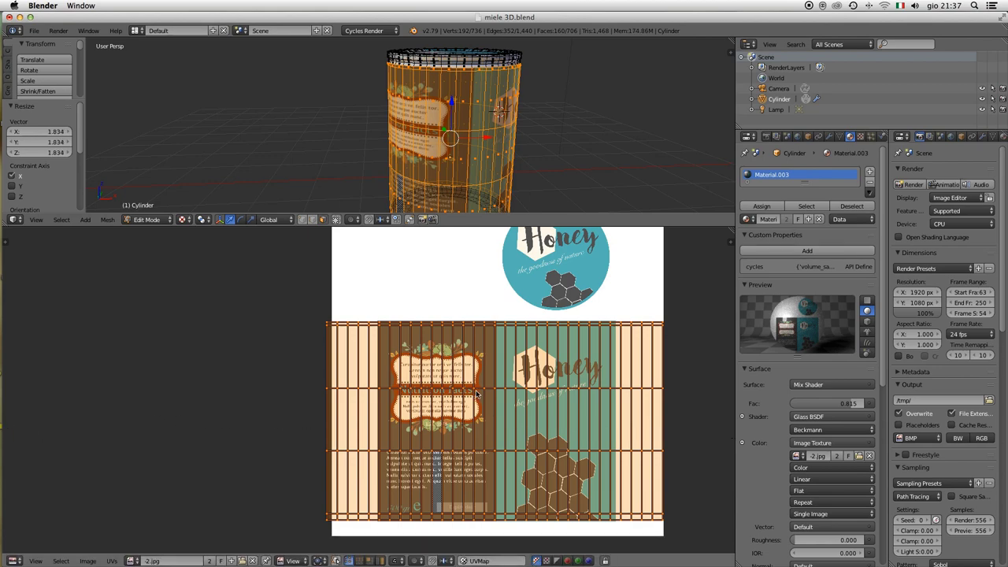
scroll(475, 392, "down", 2)
scroll(462, 396, "left", 3)
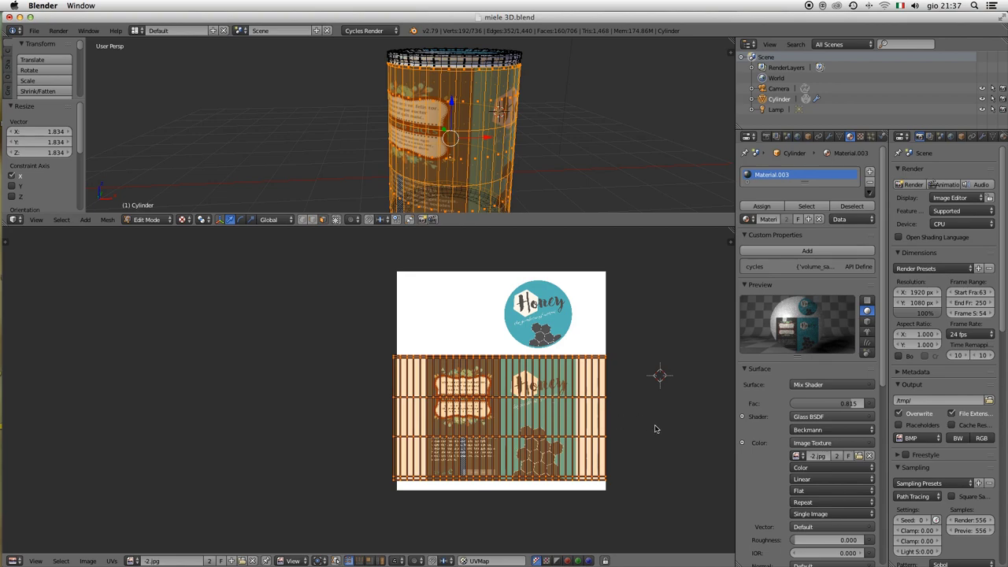
key("s")
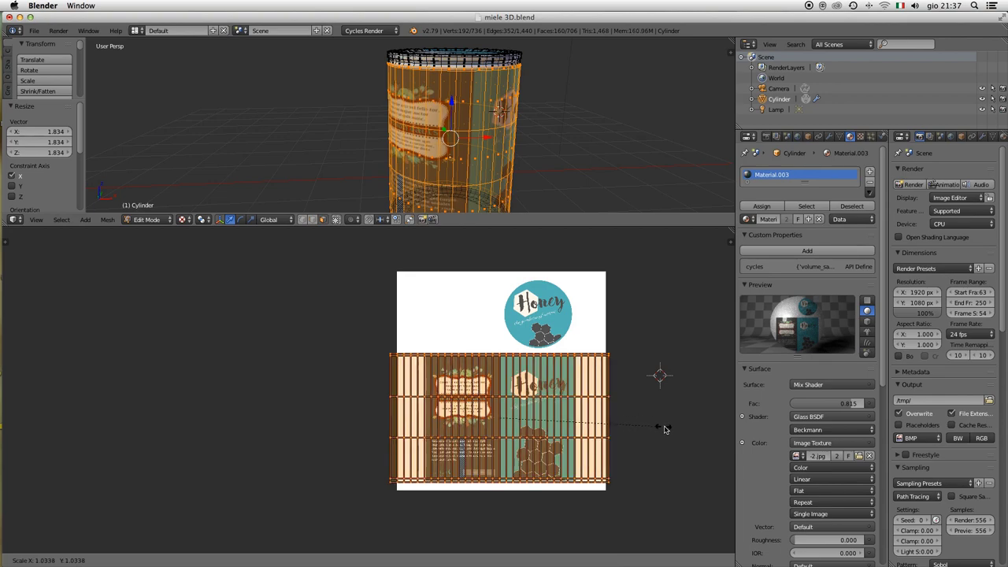
left_click(664, 430)
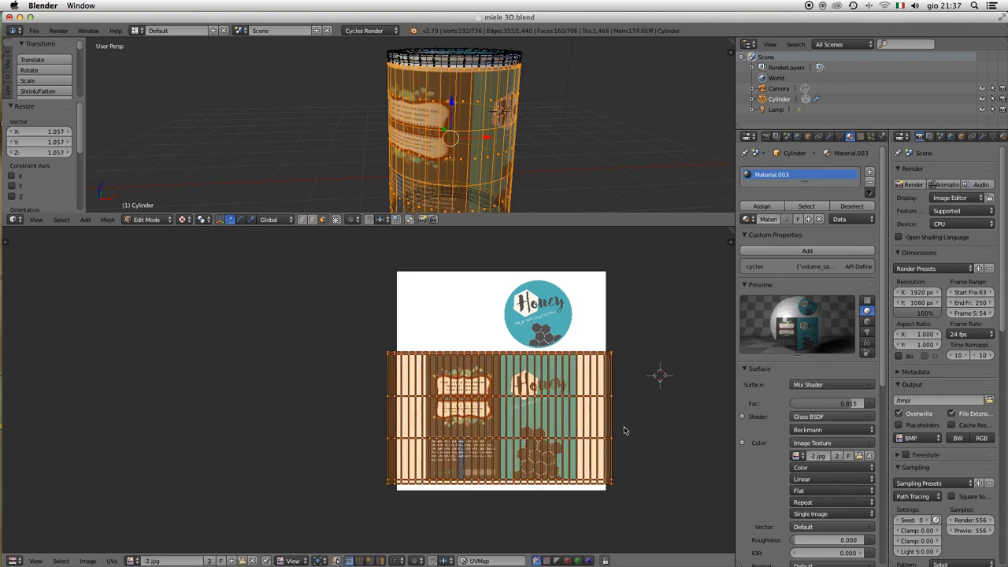
scroll(624, 430, "up", 1)
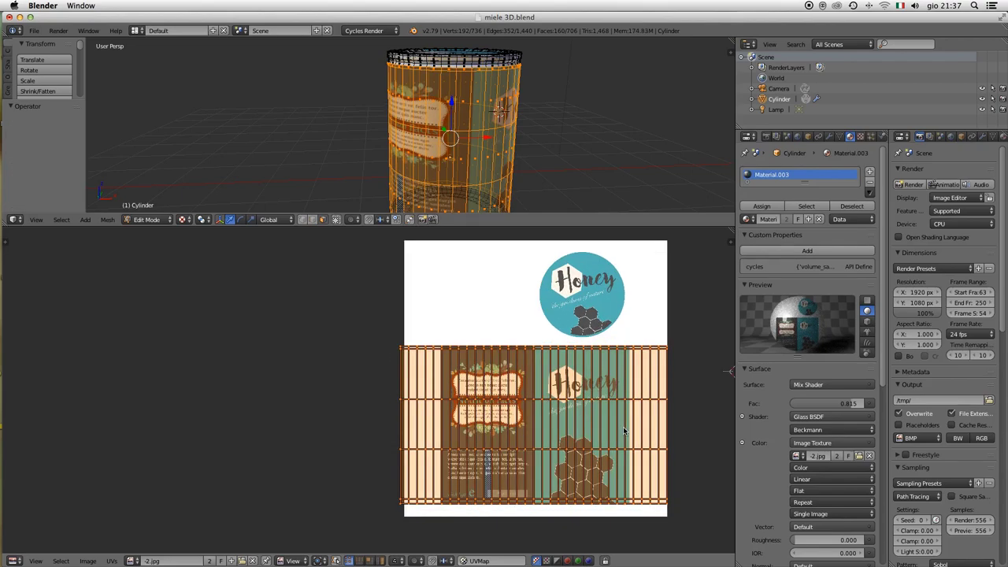
key("g")
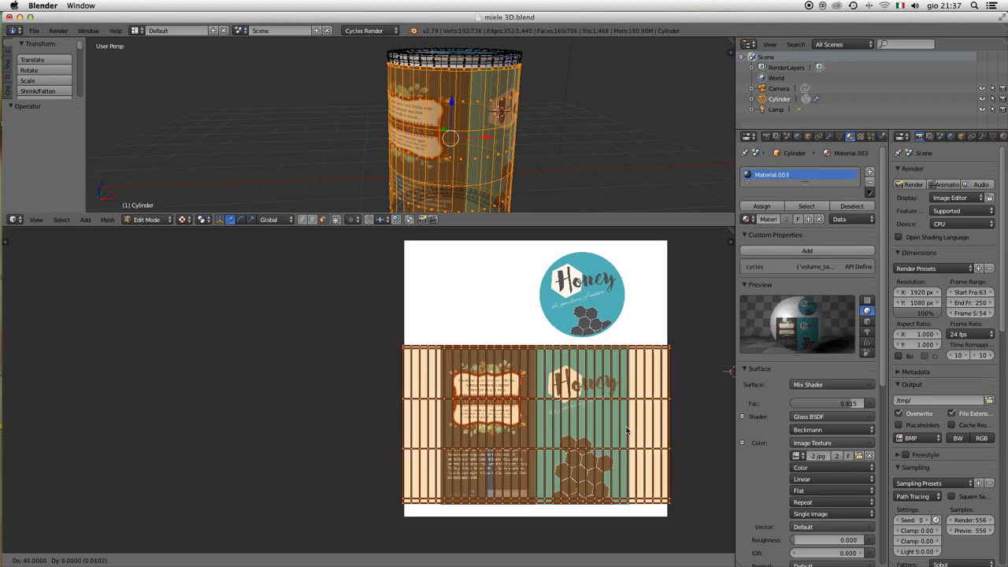
left_click(627, 430)
Nudge the UV grid vertically and widen it along X to 1.131.
scroll(625, 429, "up", 1)
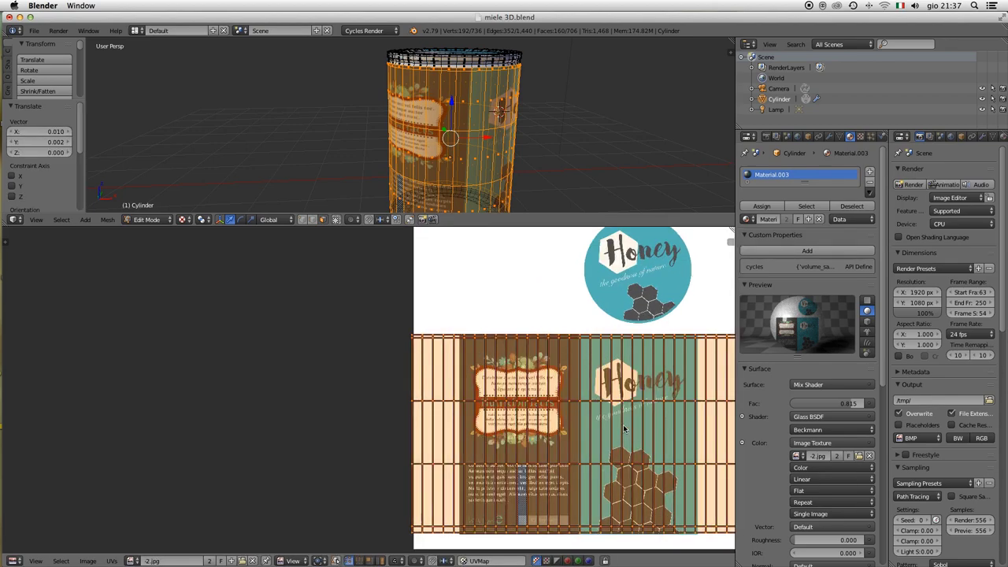
scroll(632, 419, "right", 3)
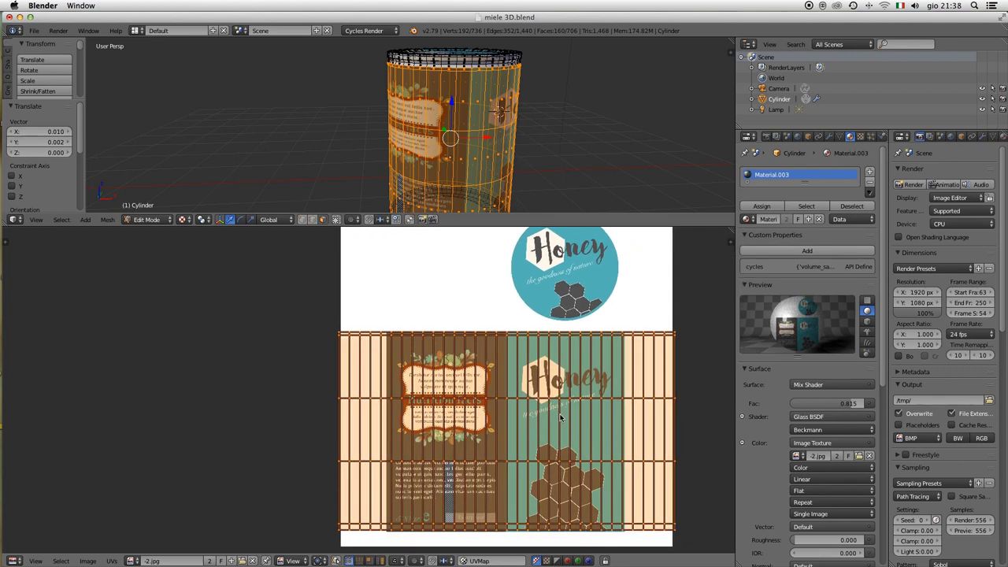
scroll(560, 418, "up", 1)
scroll(562, 406, "right", 2)
scroll(562, 406, "down", 1)
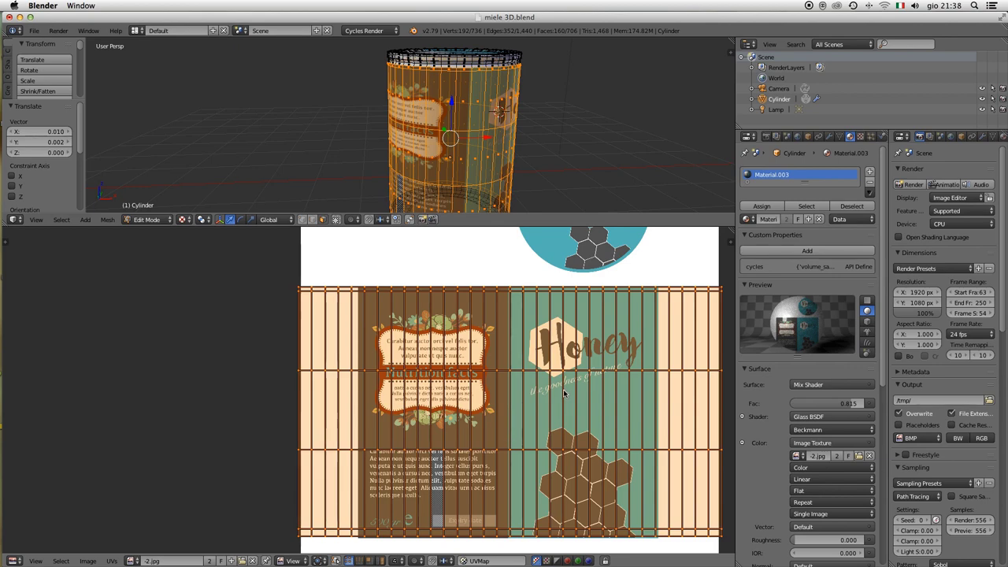
key("g")
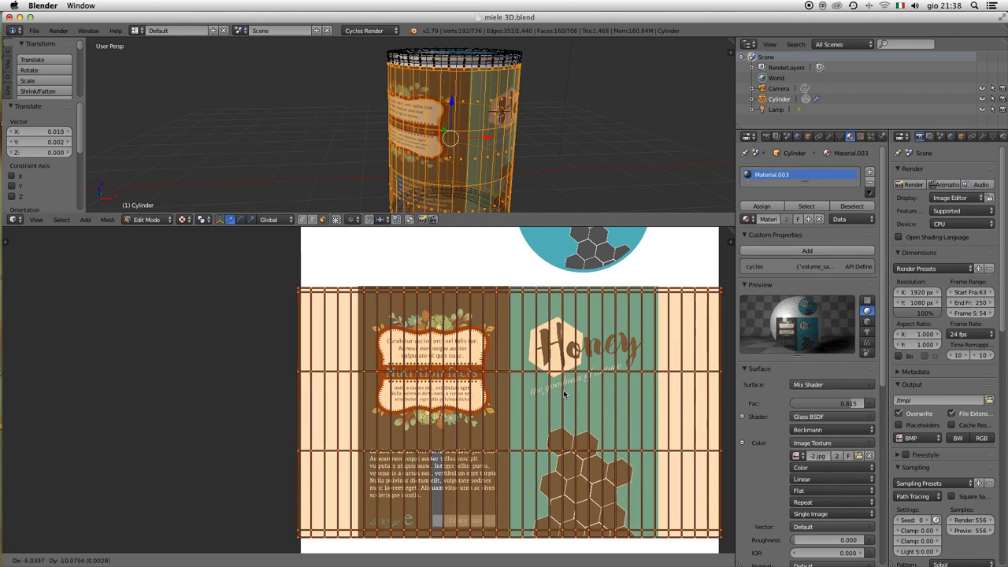
key("y")
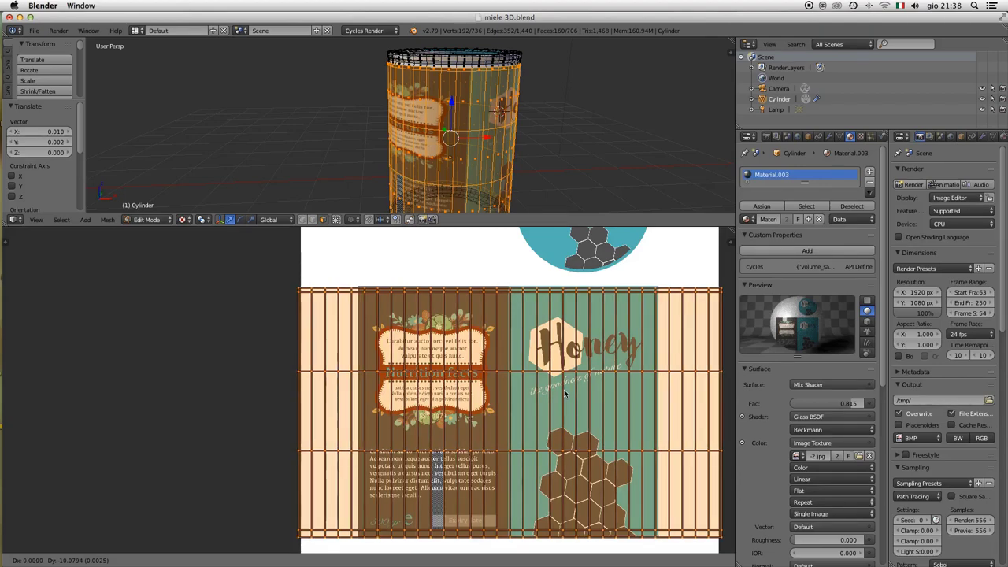
left_click(565, 394)
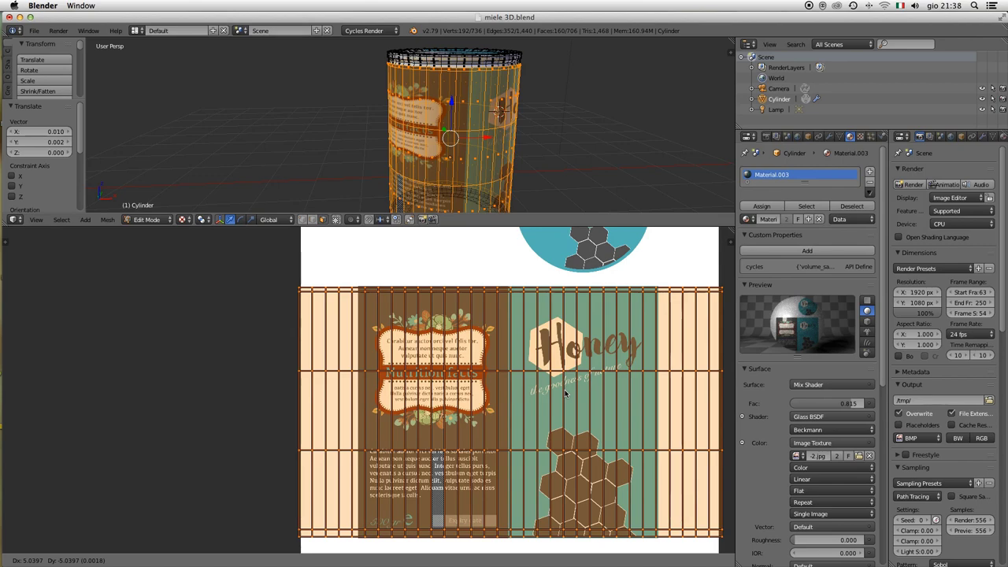
scroll(579, 396, "down", 2)
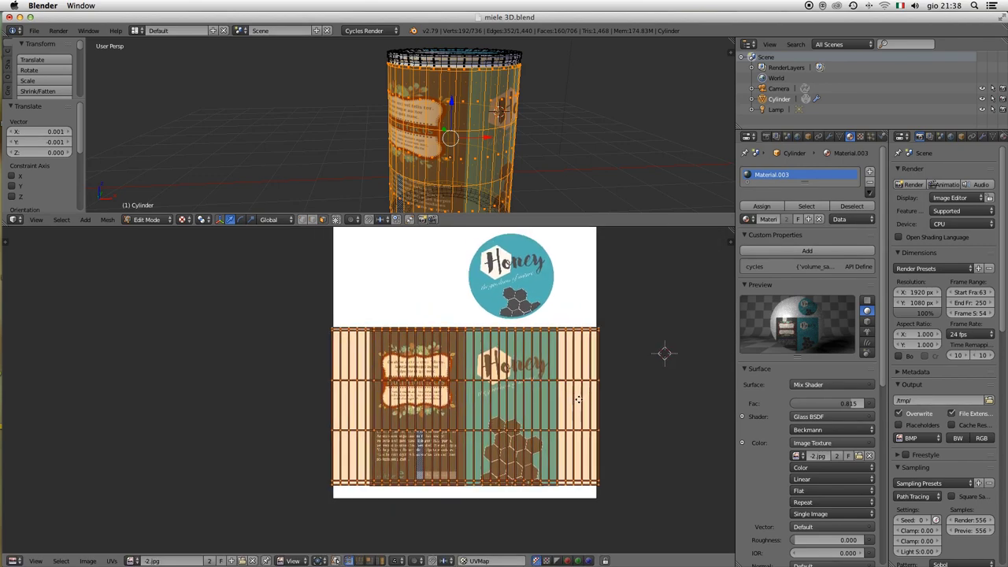
scroll(575, 401, "left", 5)
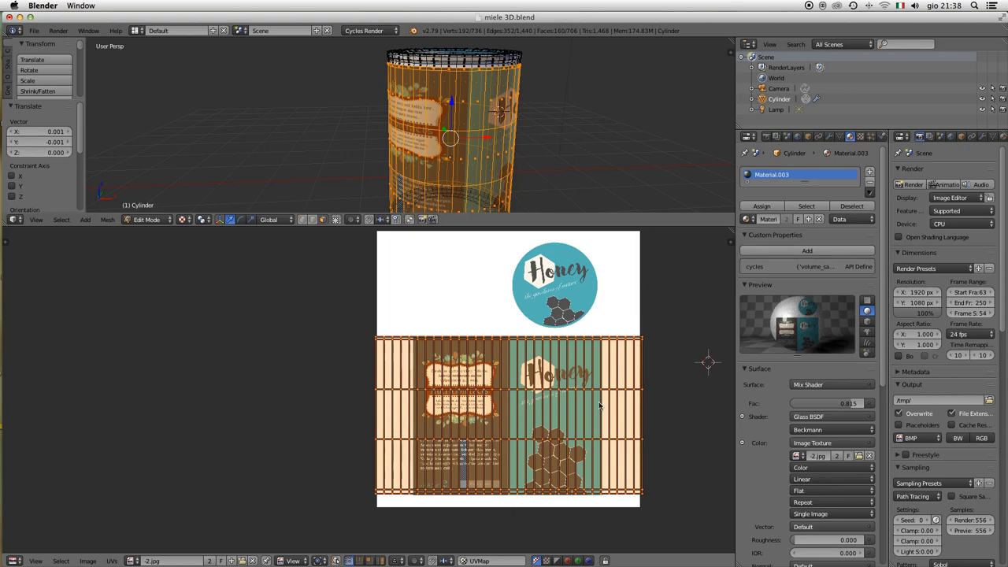
key("s")
key("x")
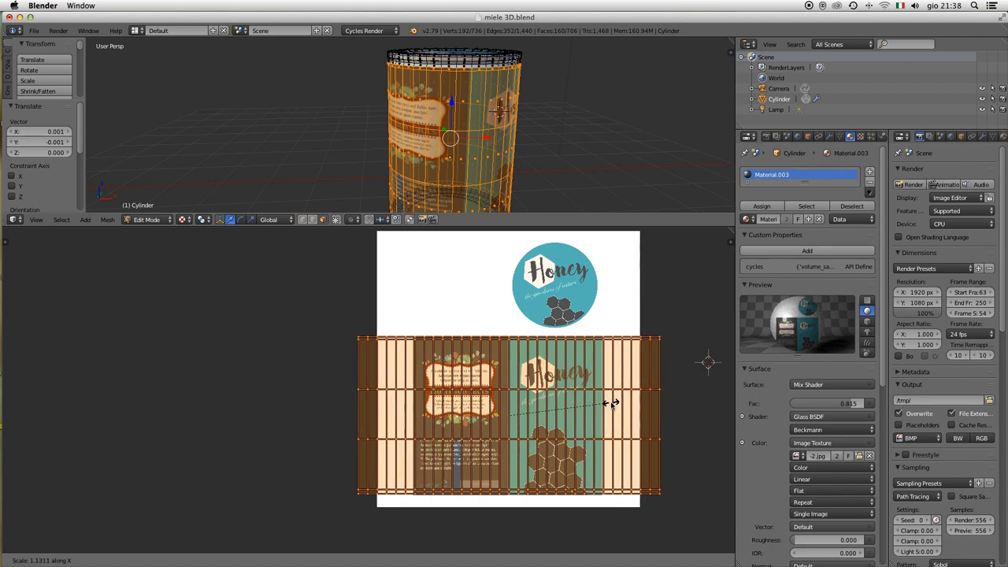
left_click(611, 404)
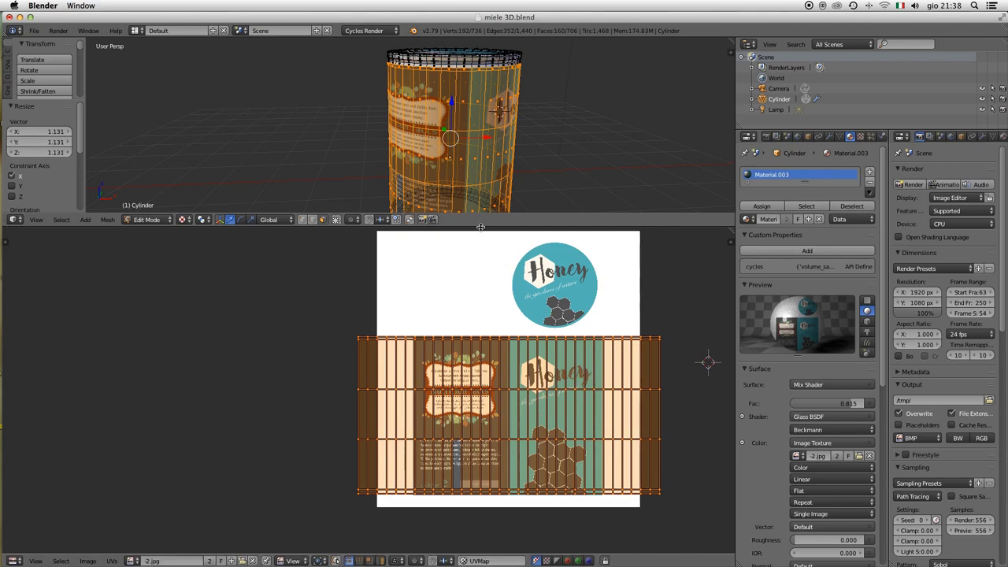
left_click_drag(480, 226, 511, 329)
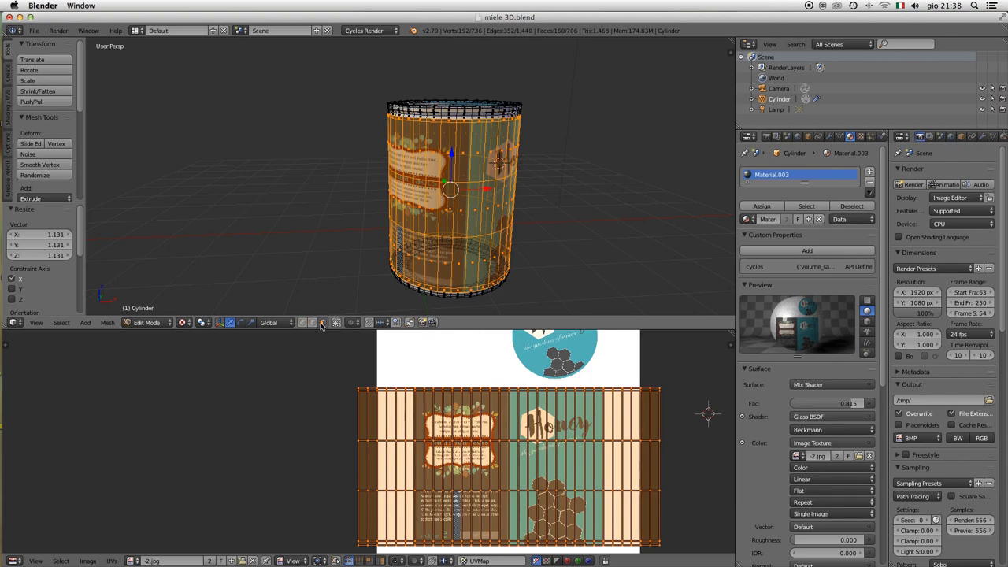
Switch the jar to Object Mode and enlarge the 3D view.
left_click(147, 323)
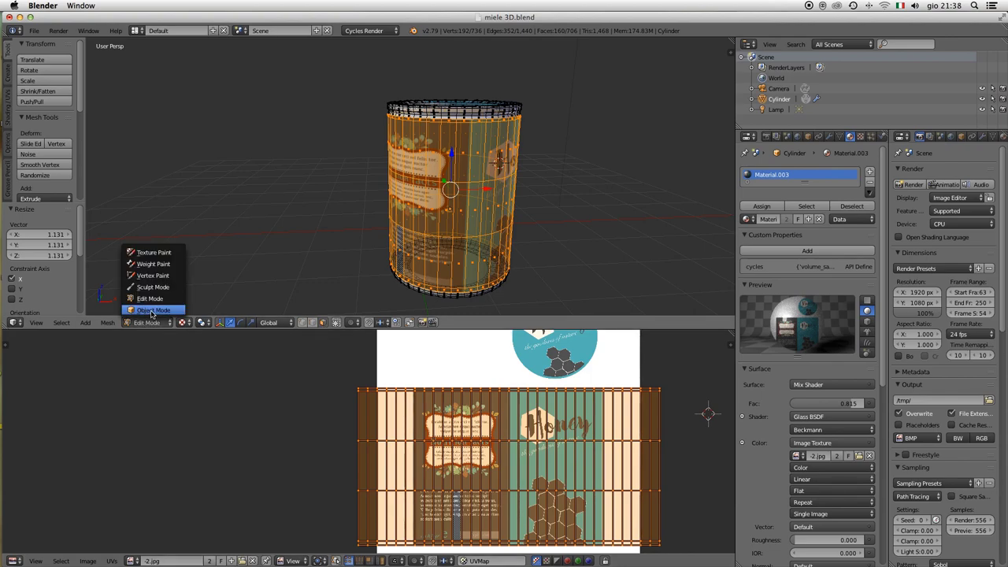
left_click(152, 310)
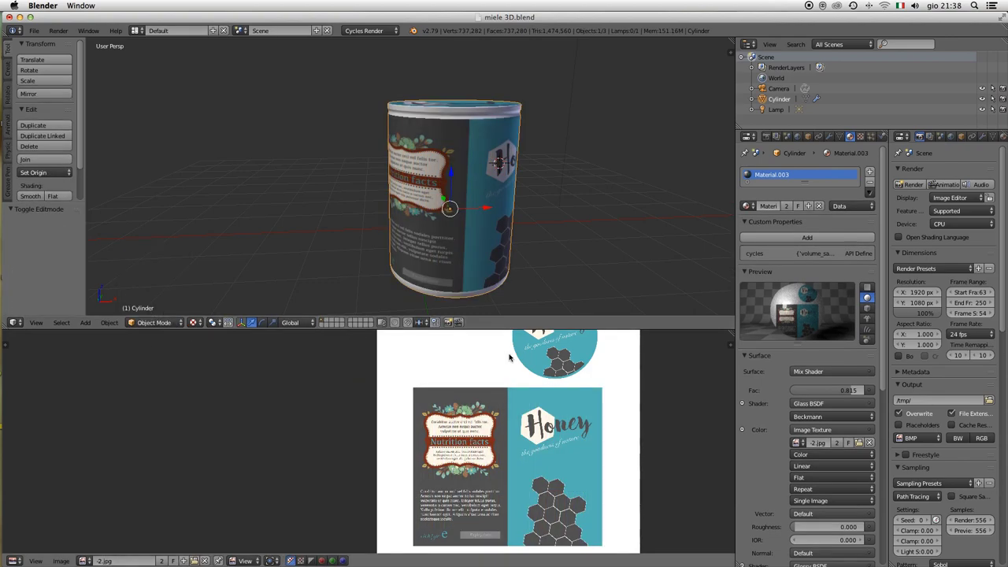
left_click_drag(488, 330, 495, 393)
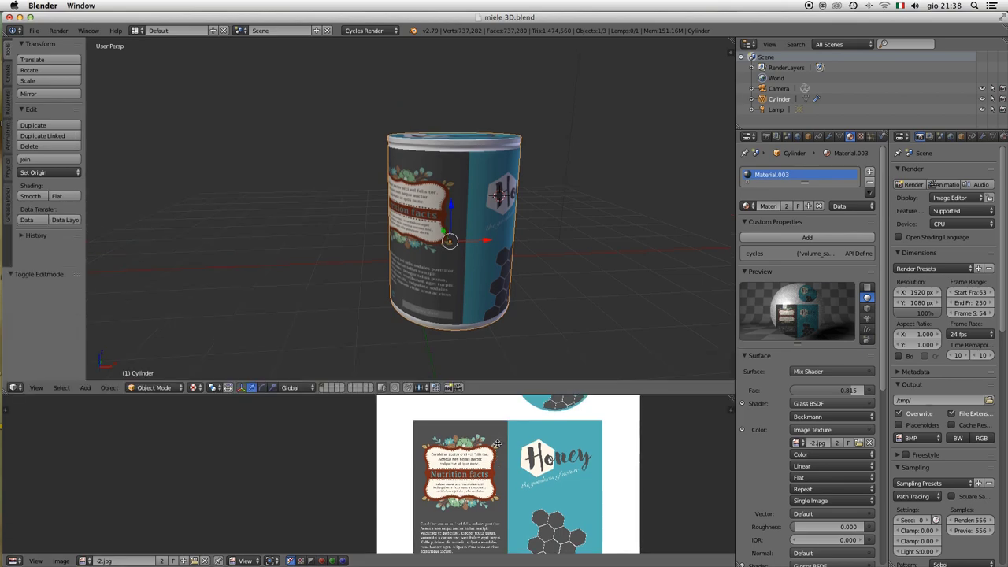
left_click_drag(497, 444, 494, 494)
Orbit around the jar to inspect the Honey front and Nutrition facts back of the label.
scroll(489, 324, "up", 1)
scroll(489, 324, "up", 2)
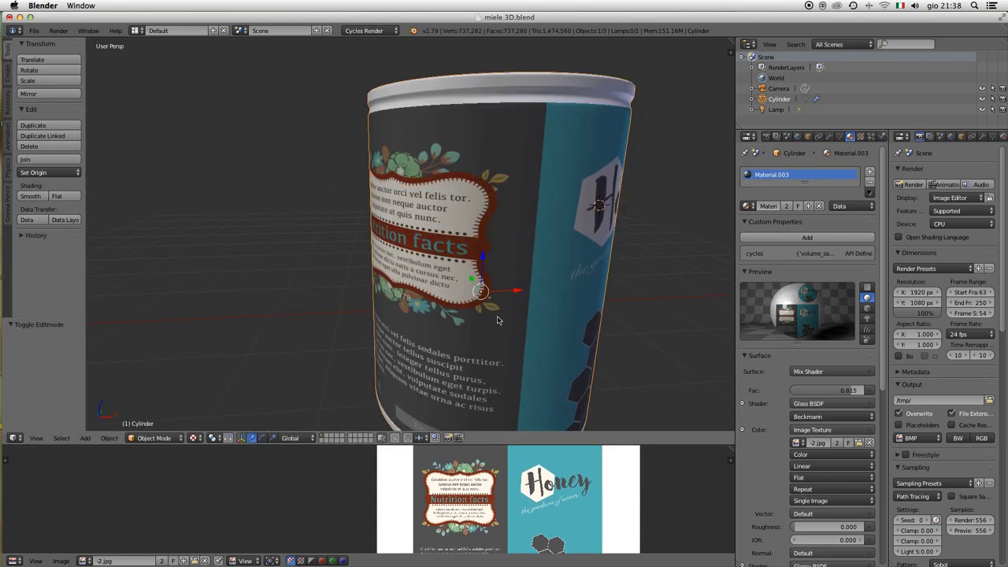
scroll(497, 320, "down", 2)
scroll(504, 315, "down", 2)
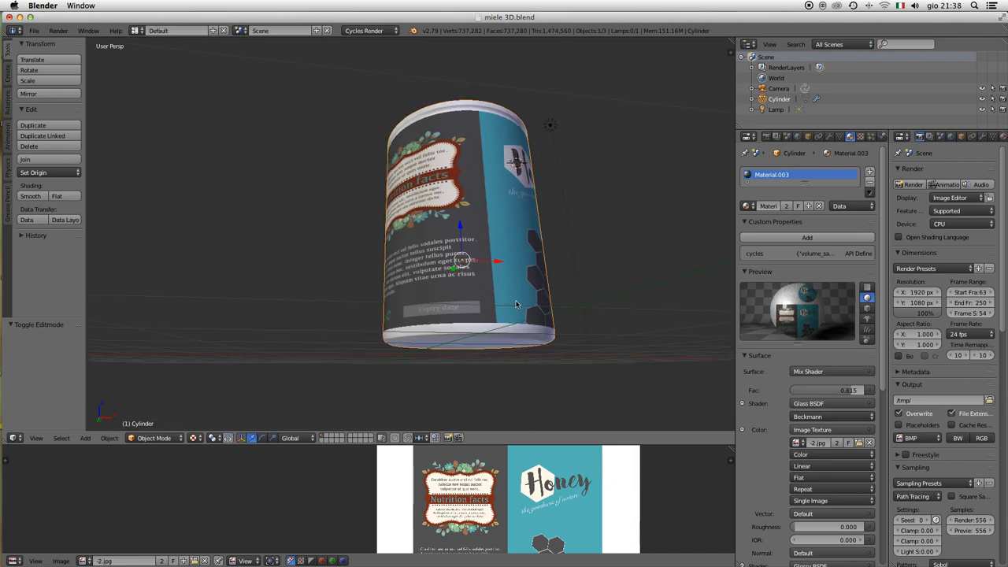
scroll(552, 315, "left", 5)
scroll(551, 315, "left", 2)
scroll(543, 338, "up", 2)
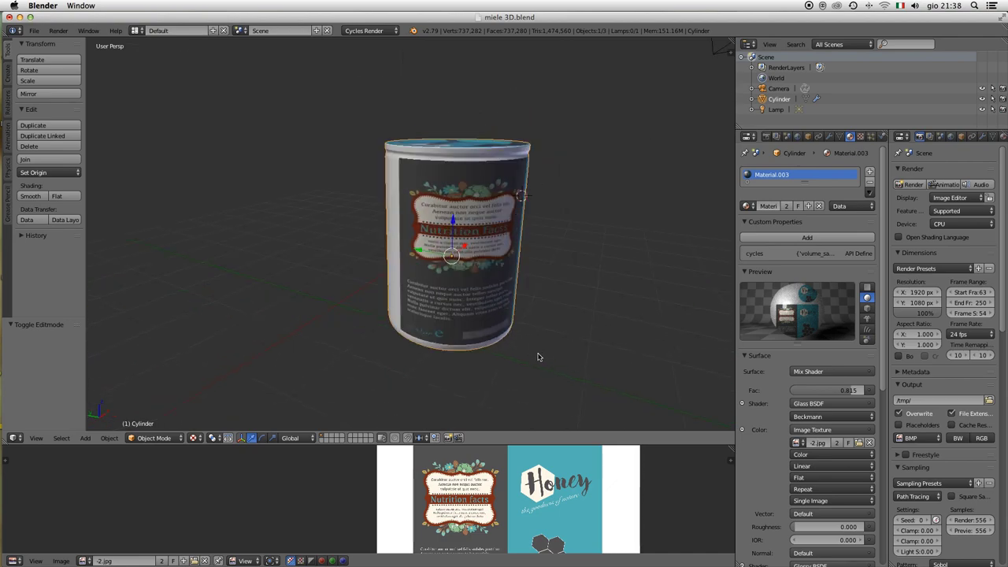
scroll(524, 315, "up", 3)
scroll(535, 279, "up", 3)
scroll(504, 268, "up", 2)
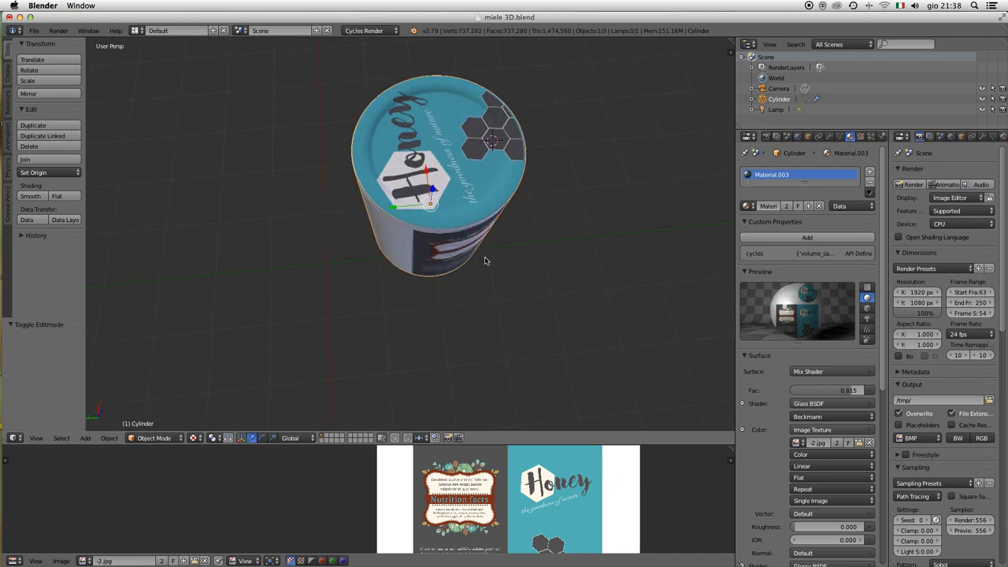
scroll(504, 284, "left", 3)
scroll(551, 315, "left", 2)
scroll(535, 268, "down", 3)
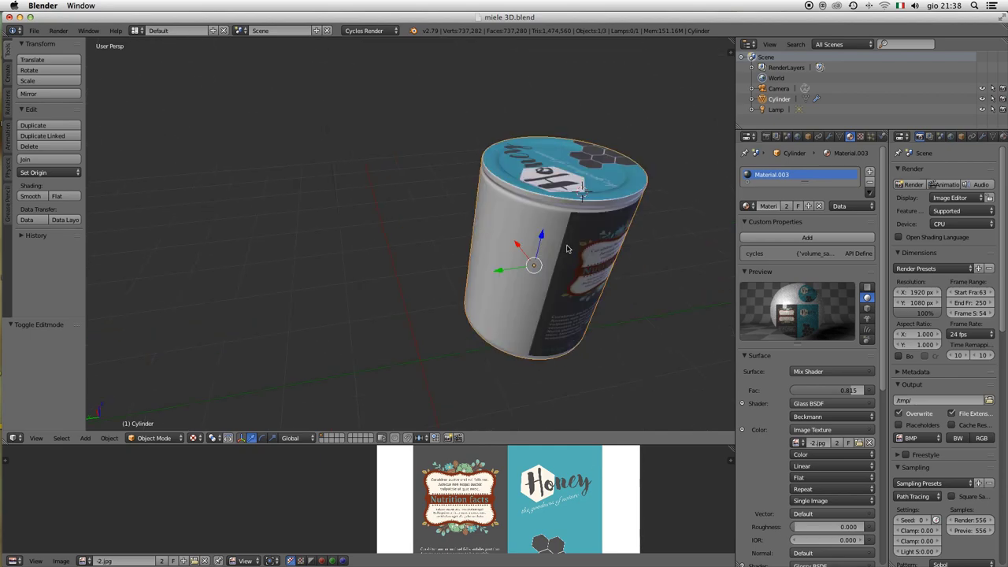
scroll(563, 236, "down", 2)
scroll(570, 230, "left", 3)
scroll(583, 252, "up", 3)
scroll(591, 275, "right", 2)
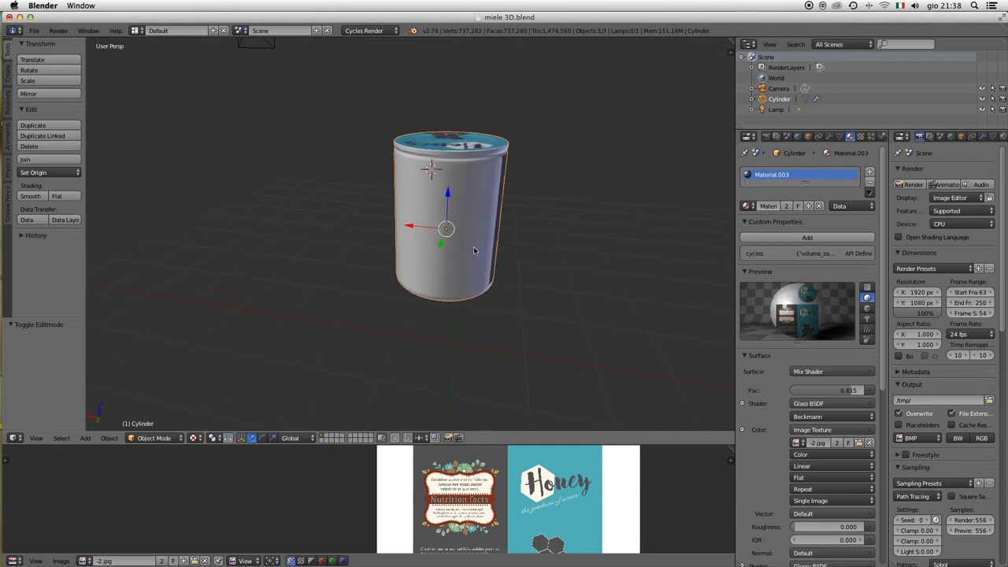
scroll(551, 271, "up", 2)
scroll(527, 266, "up", 2)
scroll(512, 264, "left", 2)
scroll(490, 281, "up", 3)
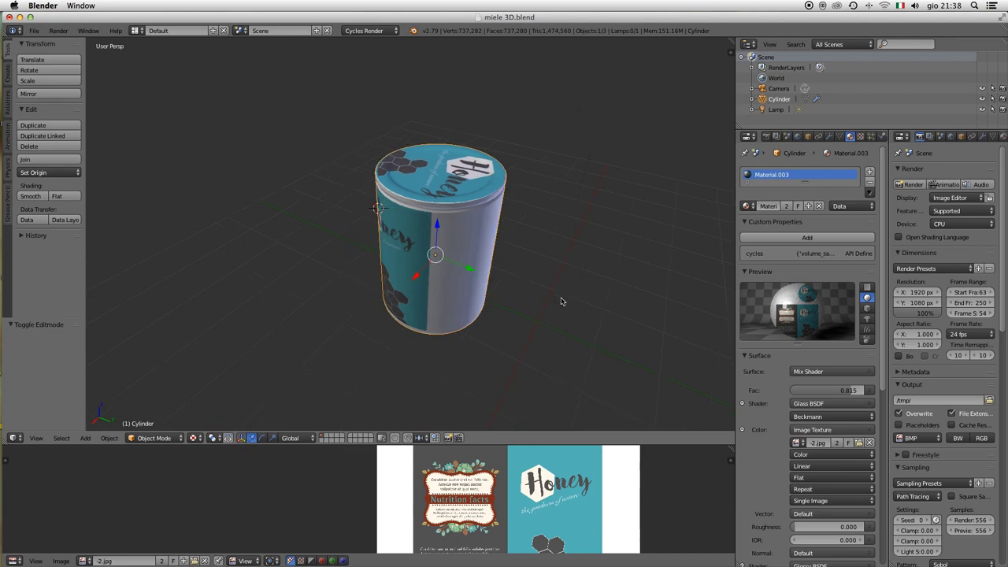
scroll(561, 298, "left", 1)
scroll(537, 291, "left", 2)
scroll(560, 286, "left", 2)
scroll(536, 271, "up", 2)
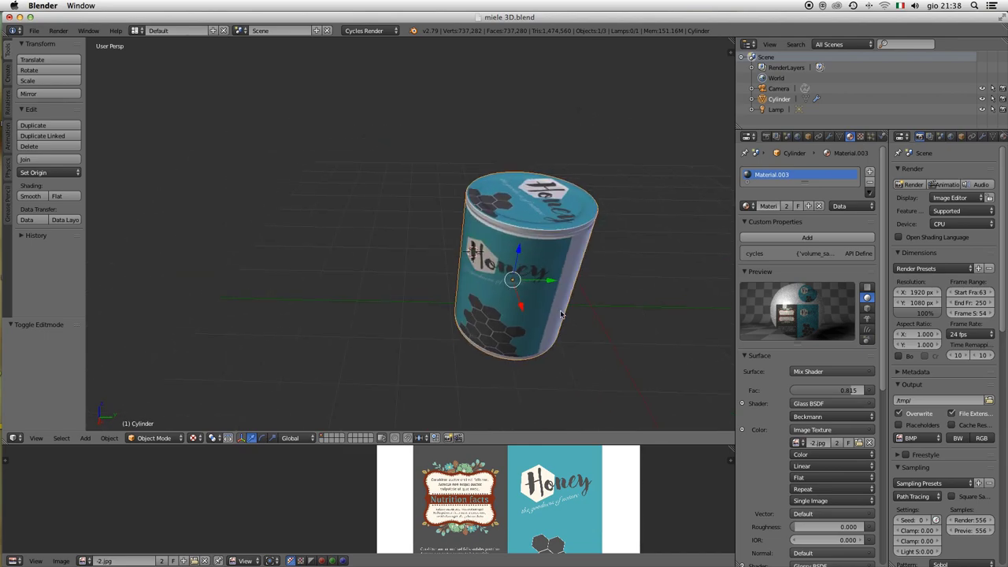
scroll(585, 284, "down", 2)
scroll(533, 277, "left", 2)
scroll(533, 277, "left", 1)
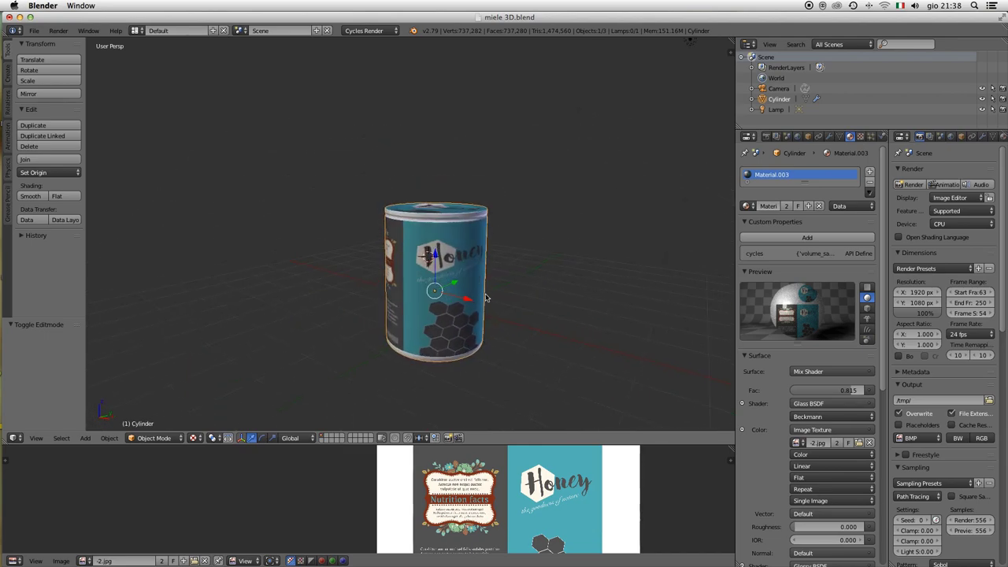
scroll(513, 293, "left", 3)
scroll(513, 310, "up", 1)
scroll(577, 325, "left", 2)
scroll(576, 325, "left", 1)
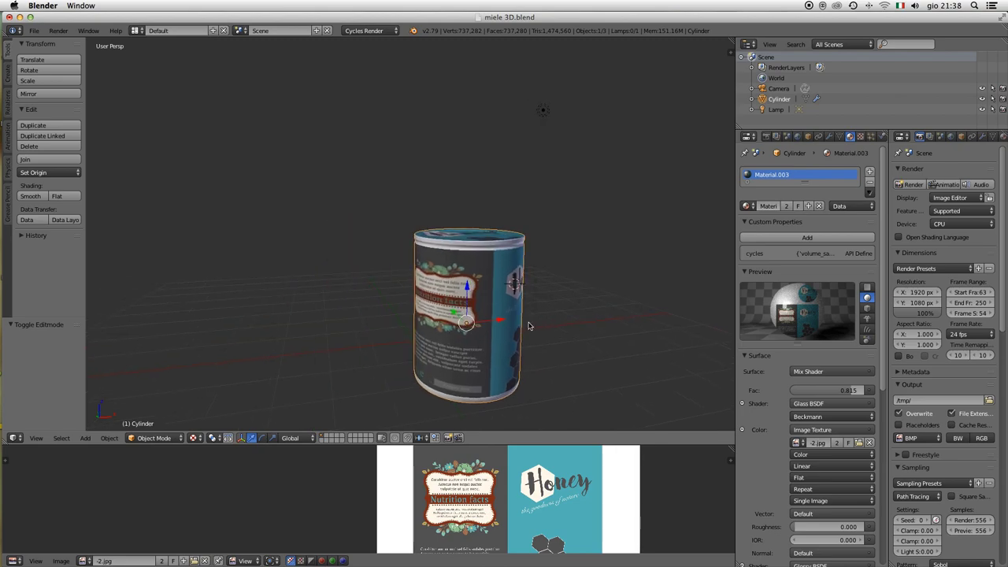
scroll(536, 315, "up", 2)
scroll(500, 251, "up", 2)
scroll(500, 251, "up", 1)
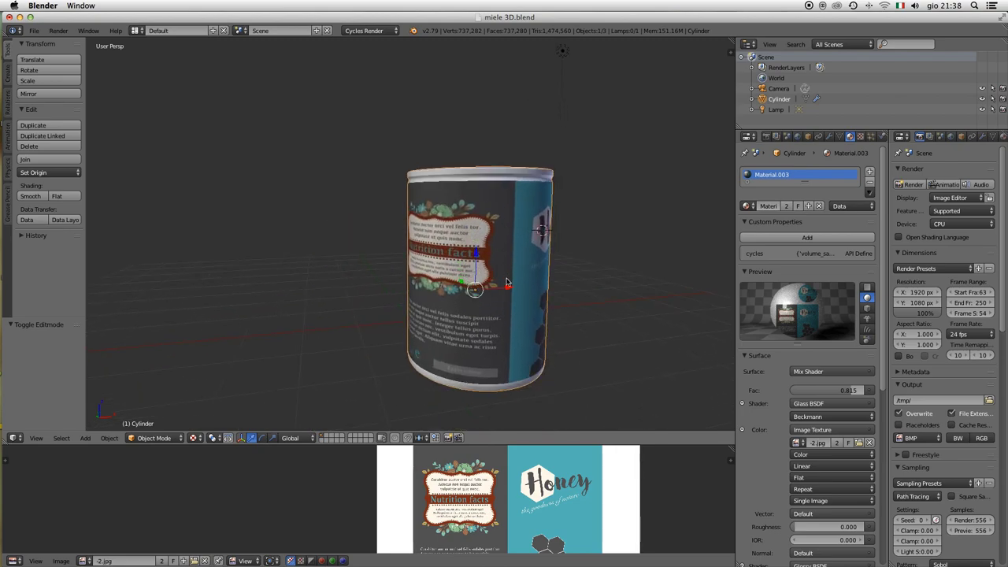
scroll(472, 276, "up", 2)
scroll(425, 315, "up", 2)
scroll(372, 354, "down", 1)
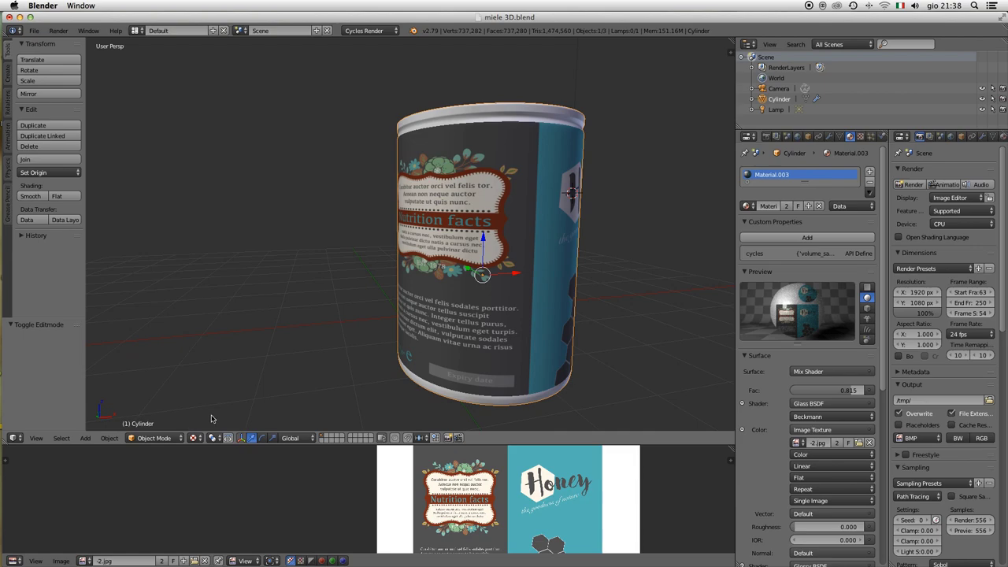
left_click(161, 438)
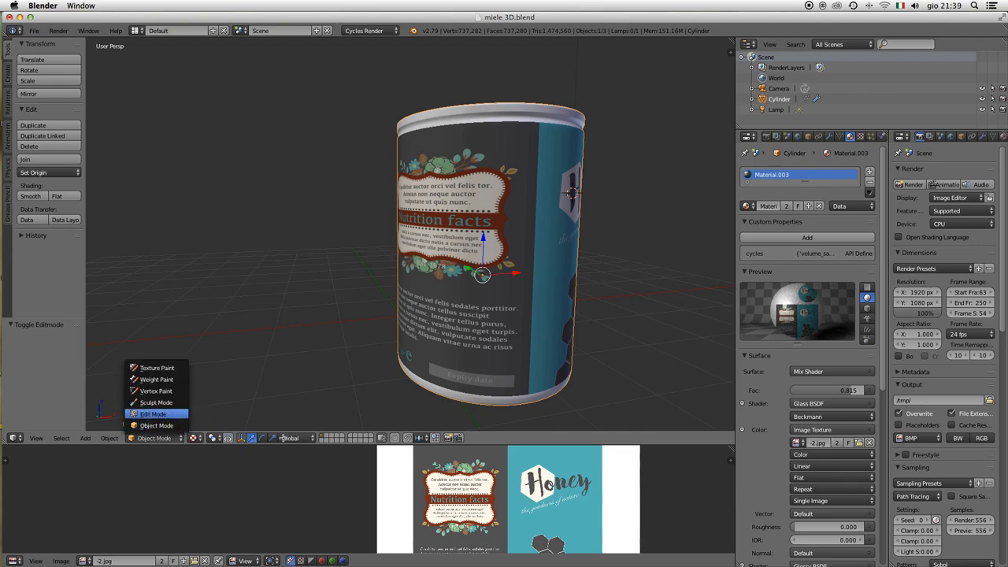
Stretch the jar body's UVs by 1.065 along X, then return to Object Mode.
left_click(153, 413)
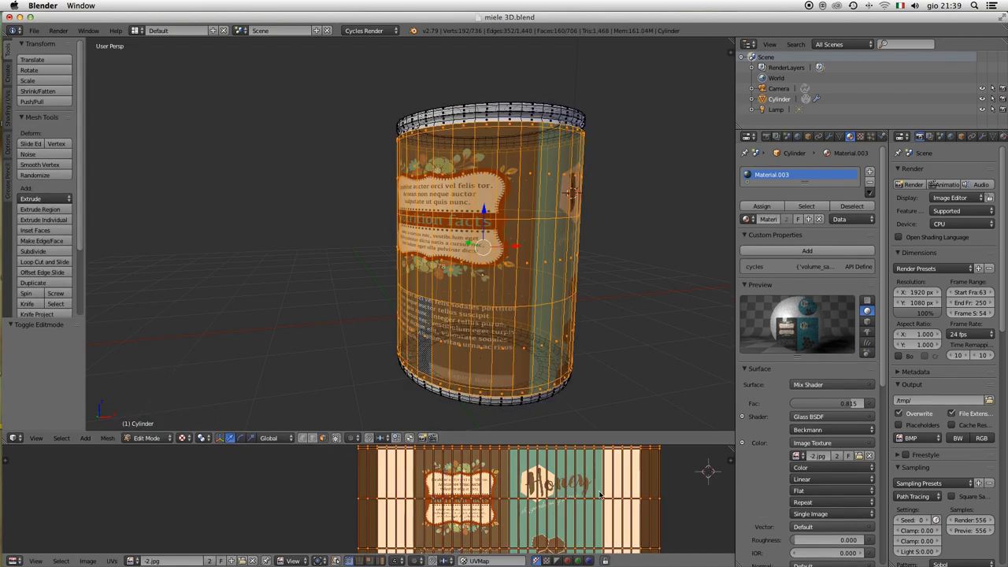
key("s")
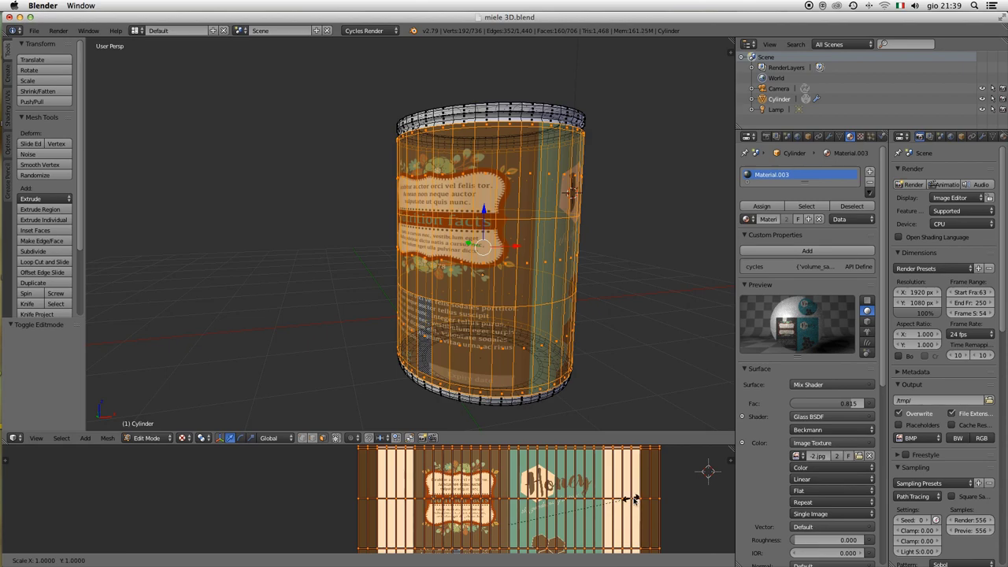
key("x")
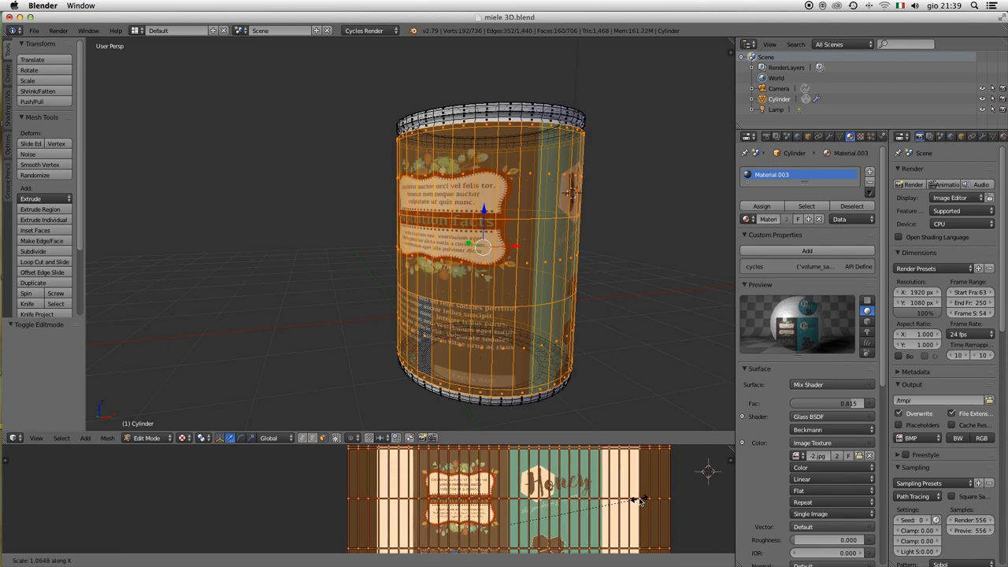
left_click(641, 501)
left_click(147, 437)
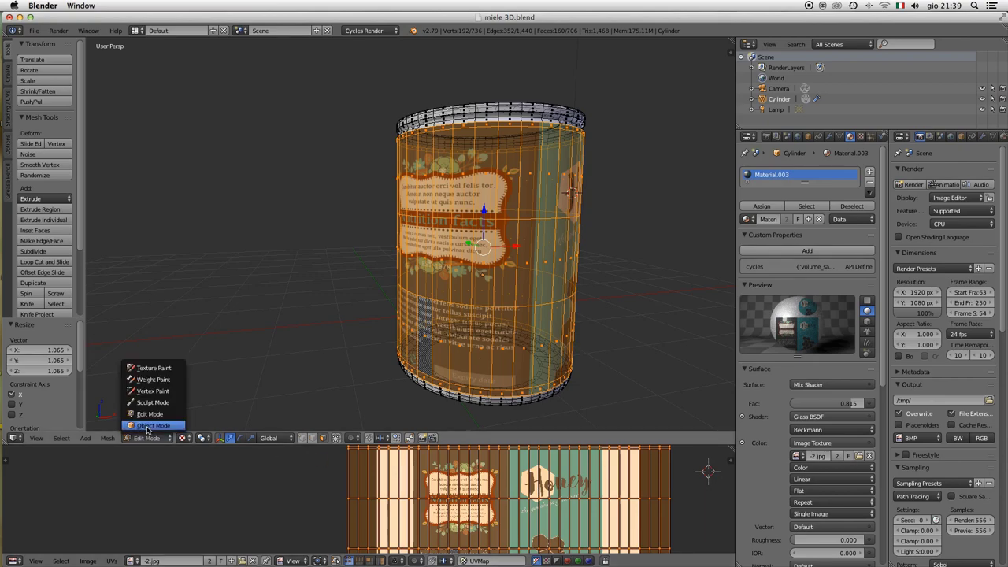
key("Tab")
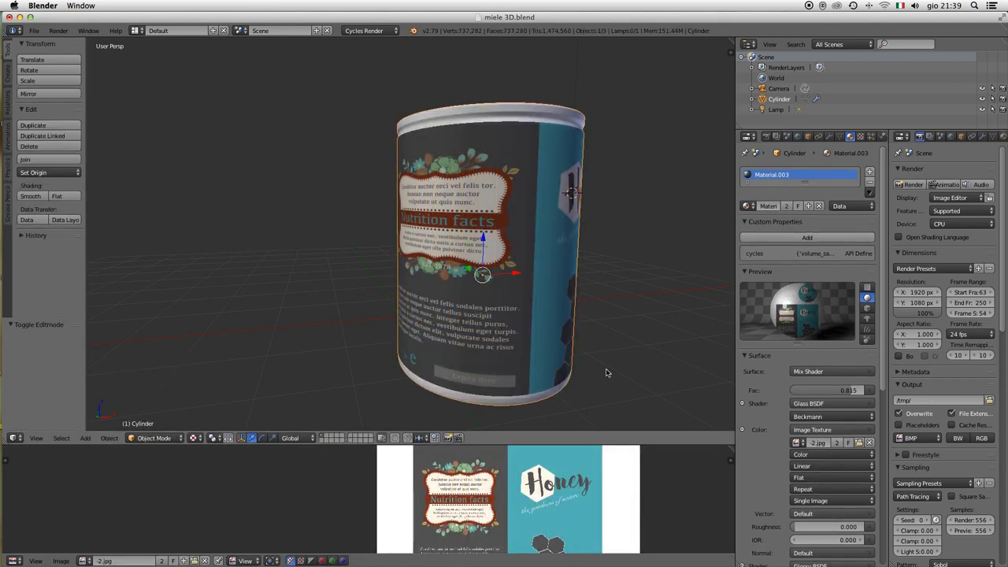
Deselect the jar and orbit around it to inspect the Nutrition facts and Honey labels.
key("a")
scroll(478, 356, "left", 3)
scroll(504, 353, "left", 3)
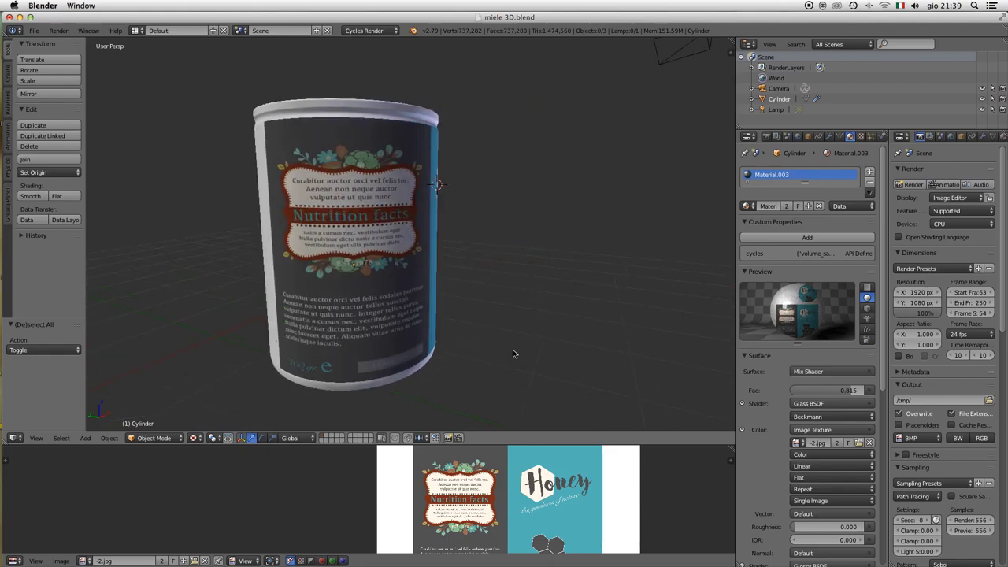
scroll(473, 346, "left", 3)
scroll(433, 342, "left", 2)
scroll(504, 360, "left", 3)
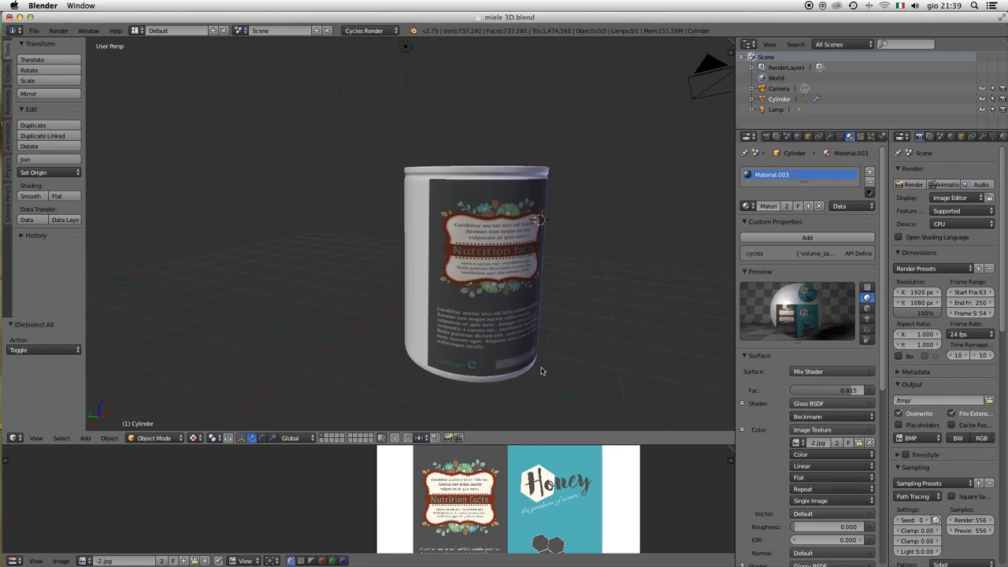
scroll(543, 336, "left", 3)
scroll(535, 335, "left", 3)
scroll(524, 332, "left", 3)
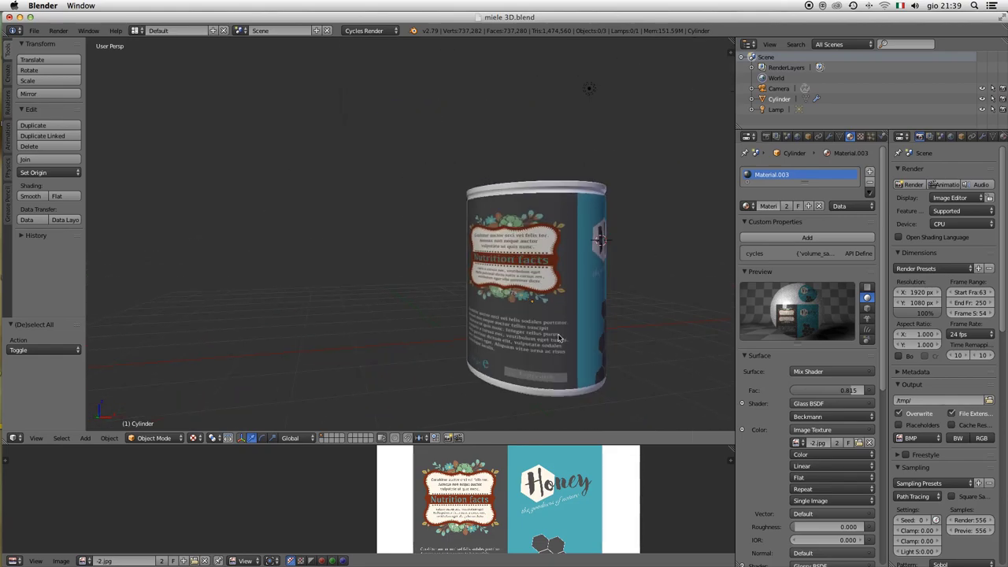
scroll(513, 331, "left", 2)
scroll(512, 329, "left", 3)
scroll(517, 333, "down", 2)
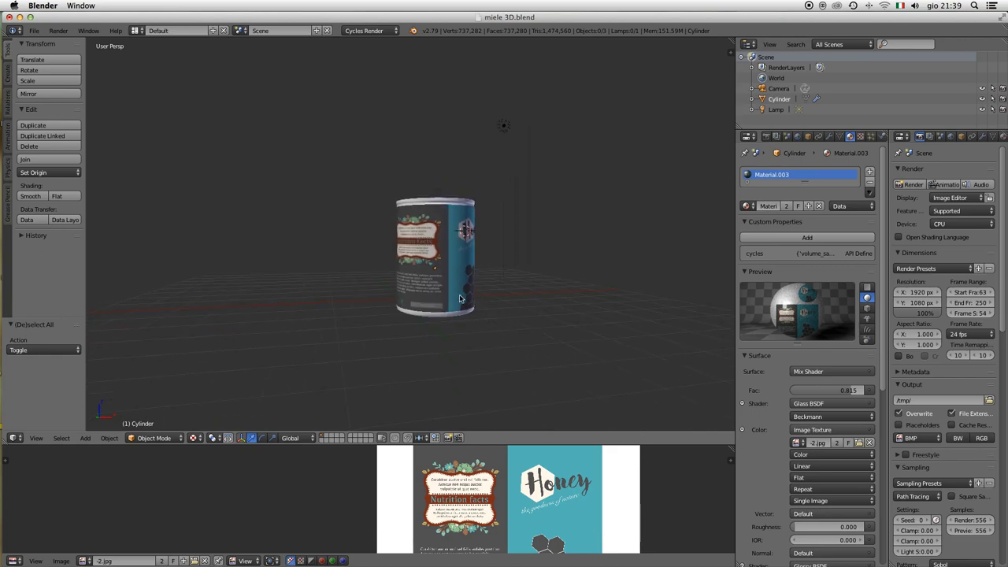
scroll(473, 332, "down", 2)
scroll(456, 331, "up", 2)
scroll(455, 329, "up", 2)
scroll(454, 327, "up", 3)
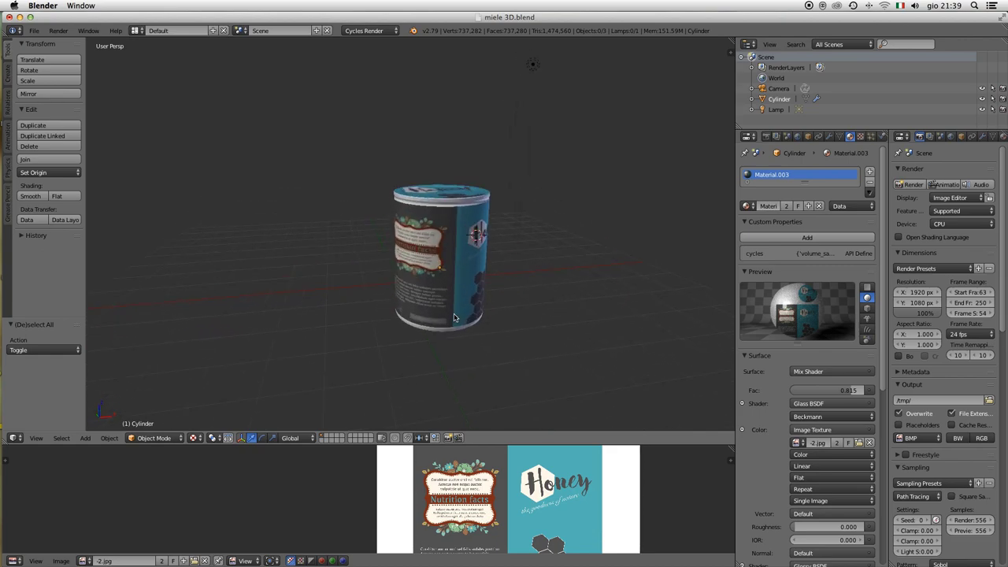
scroll(452, 315, "up", 3)
scroll(465, 319, "up", 2)
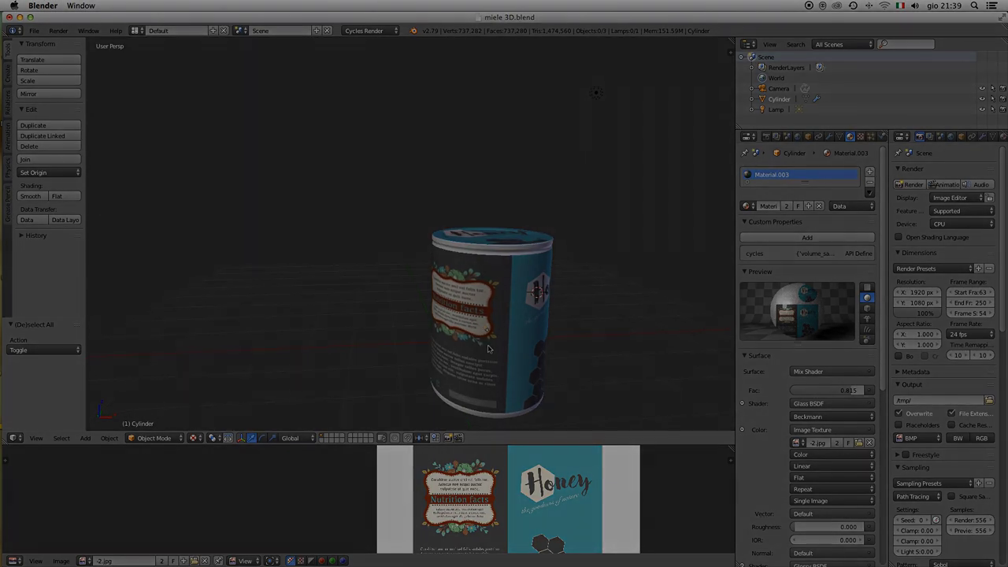